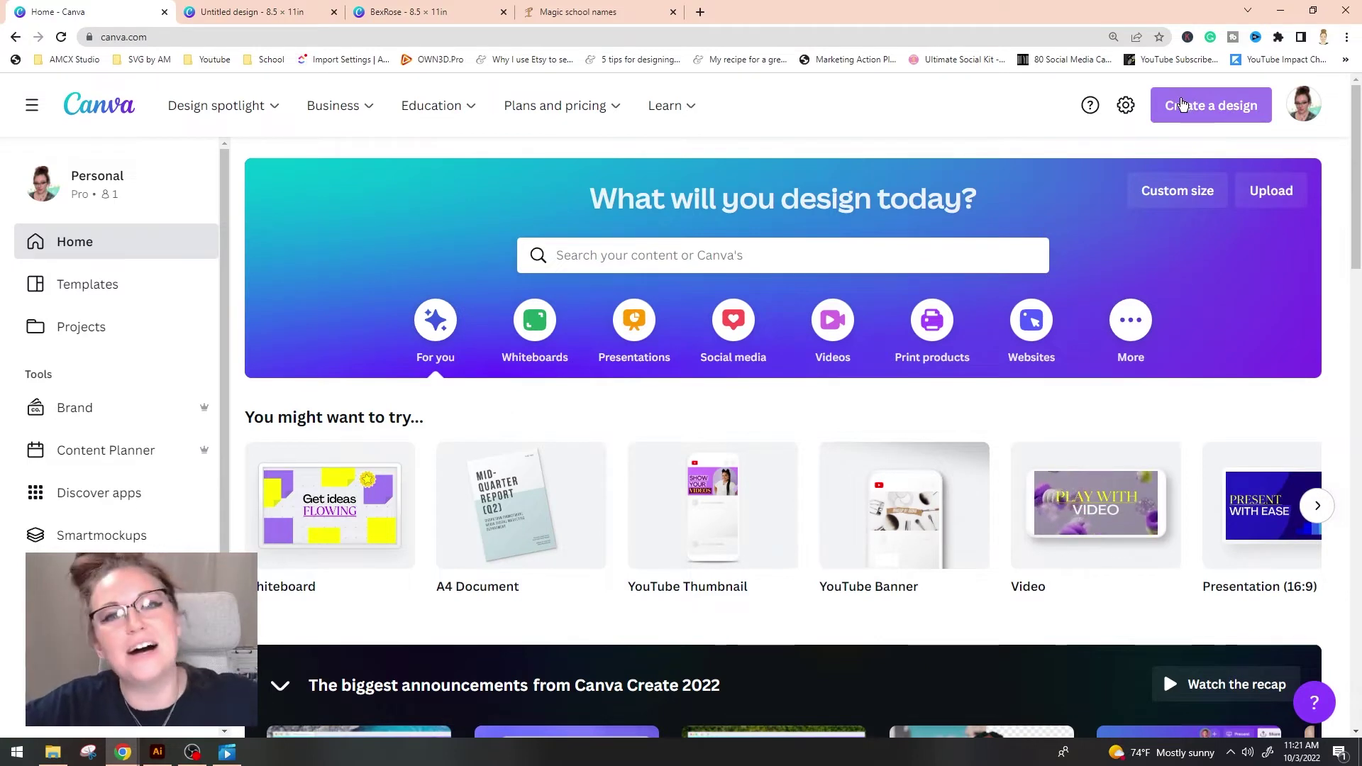
Step: Open the Create a design menu on the Canva home page
left_click(1182, 105)
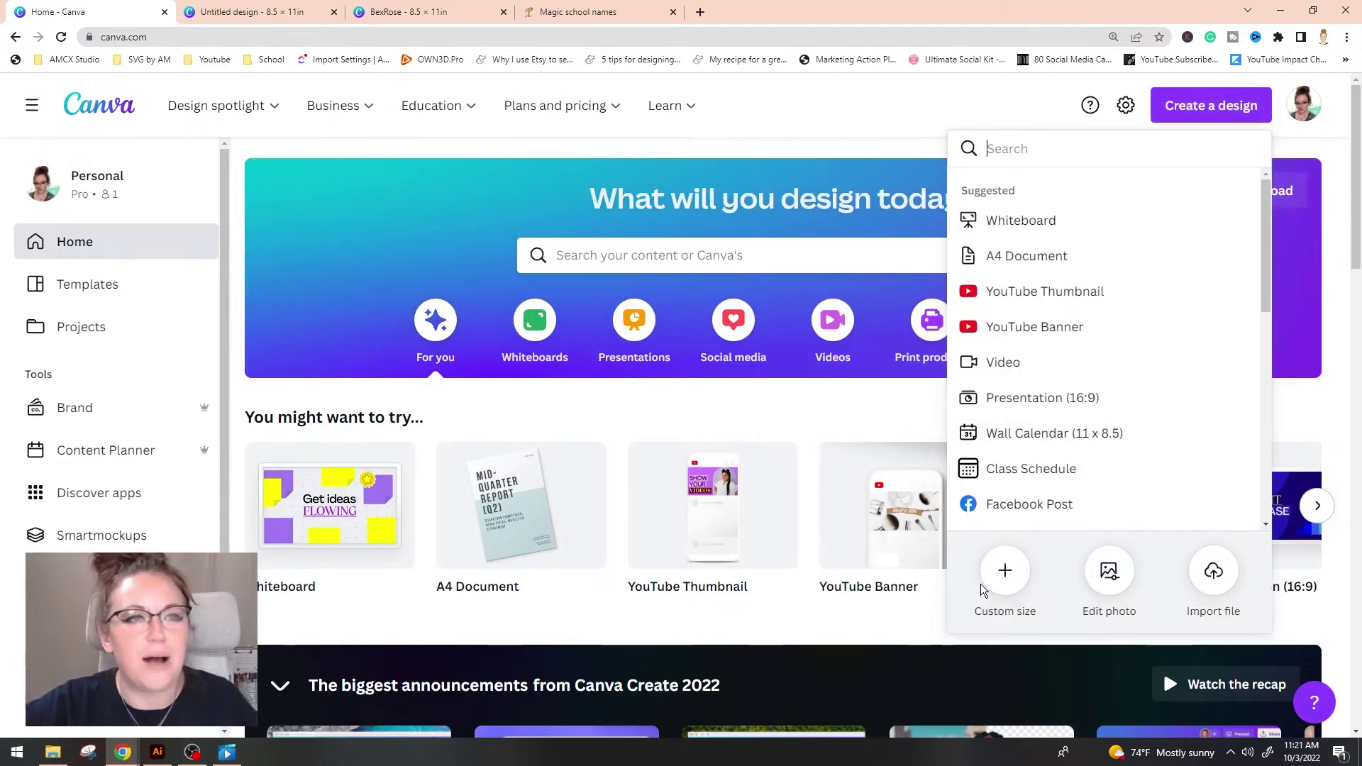
Step: Create a custom-size design of 8.5 × 11 inches
left_click(1004, 573)
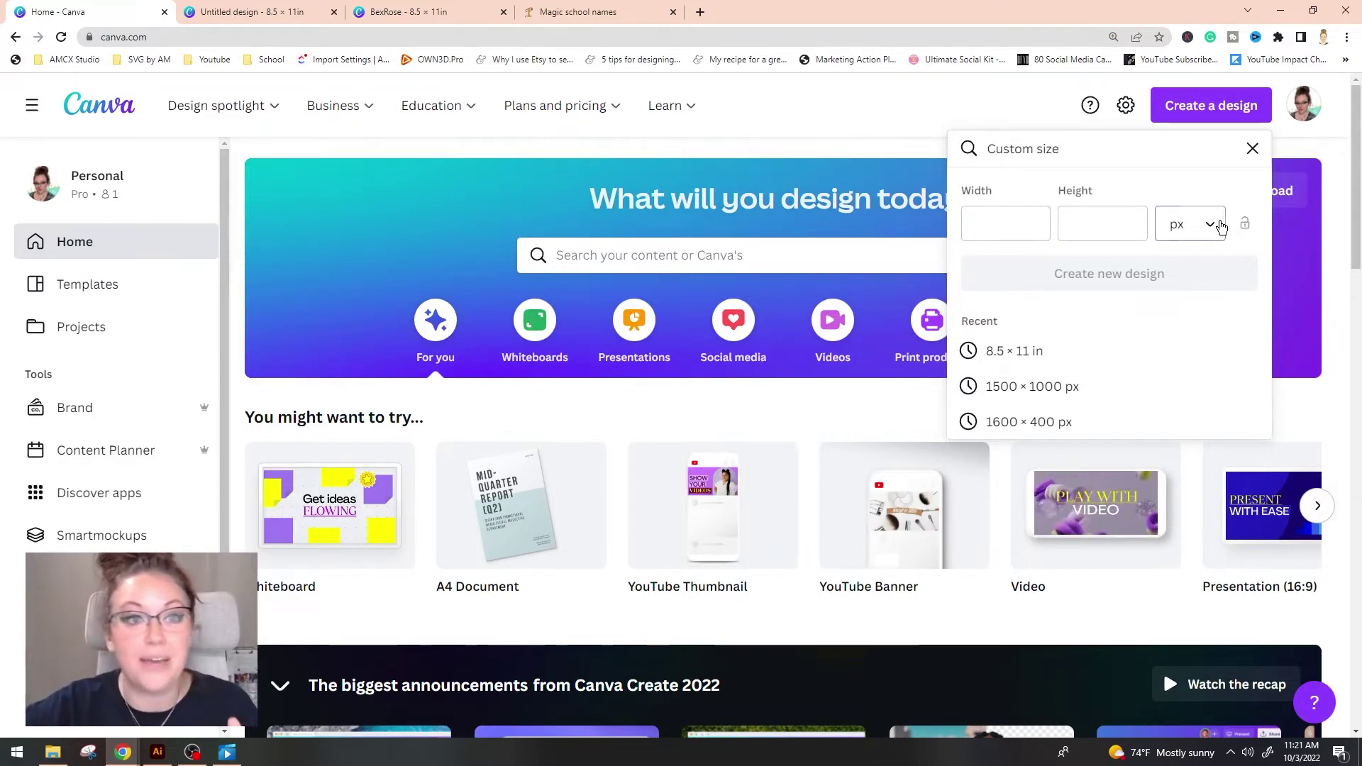
left_click(1211, 224)
left_click(1176, 323)
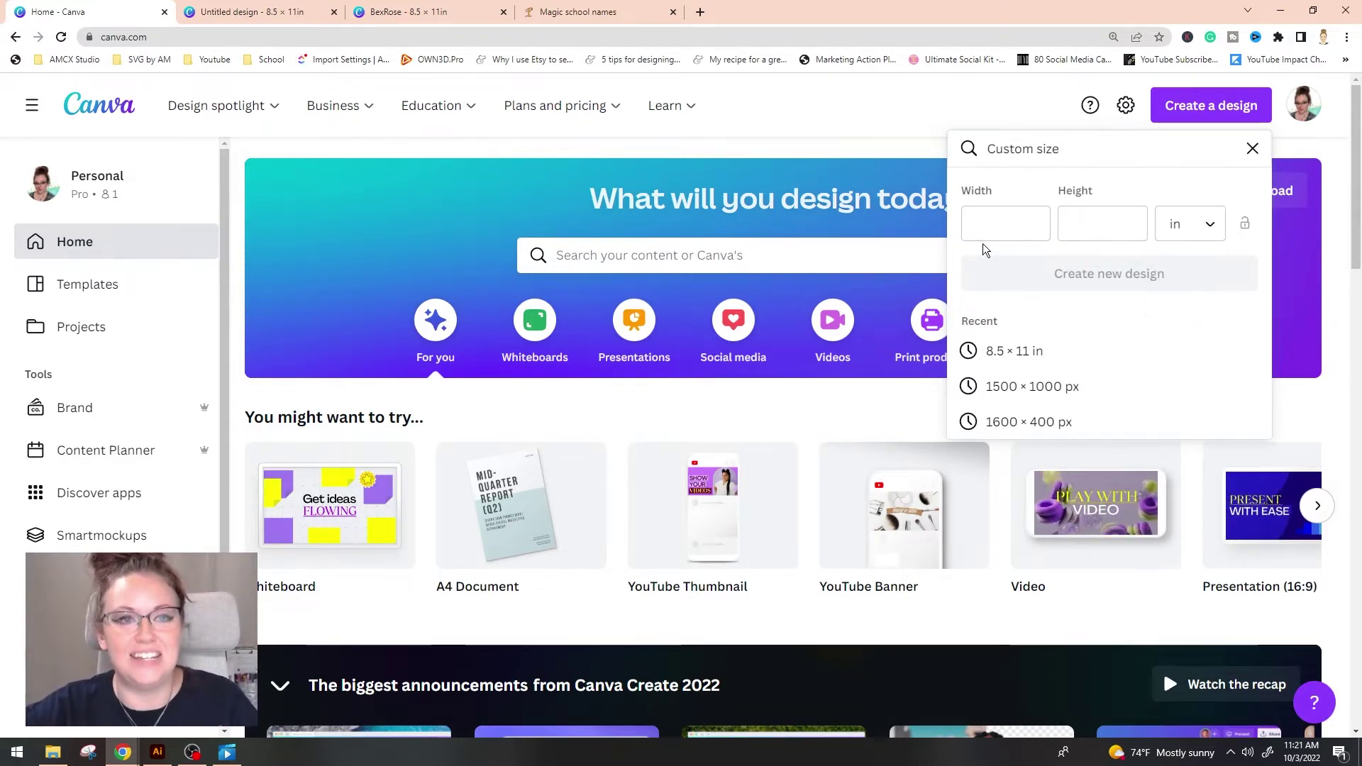
left_click(1004, 227)
type("8")
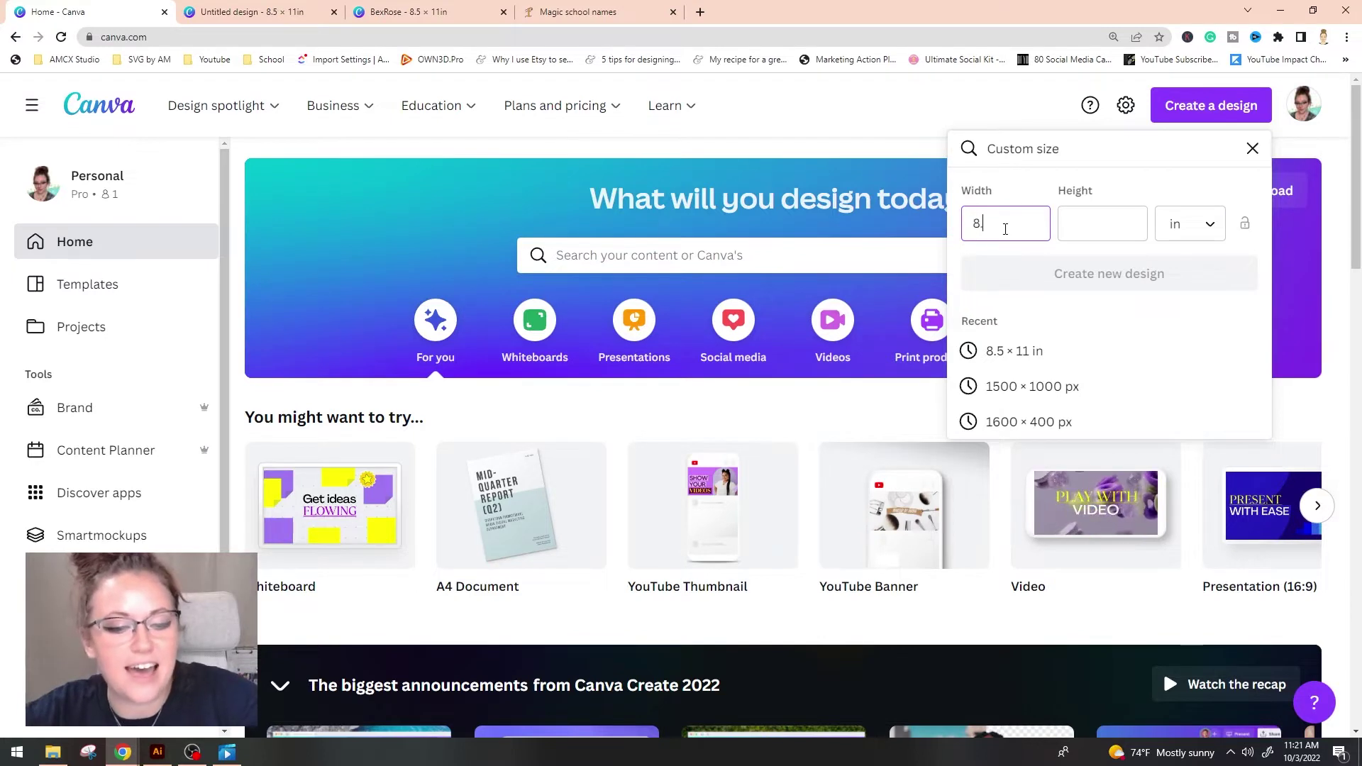
type(".5")
left_click(1078, 223)
type("11")
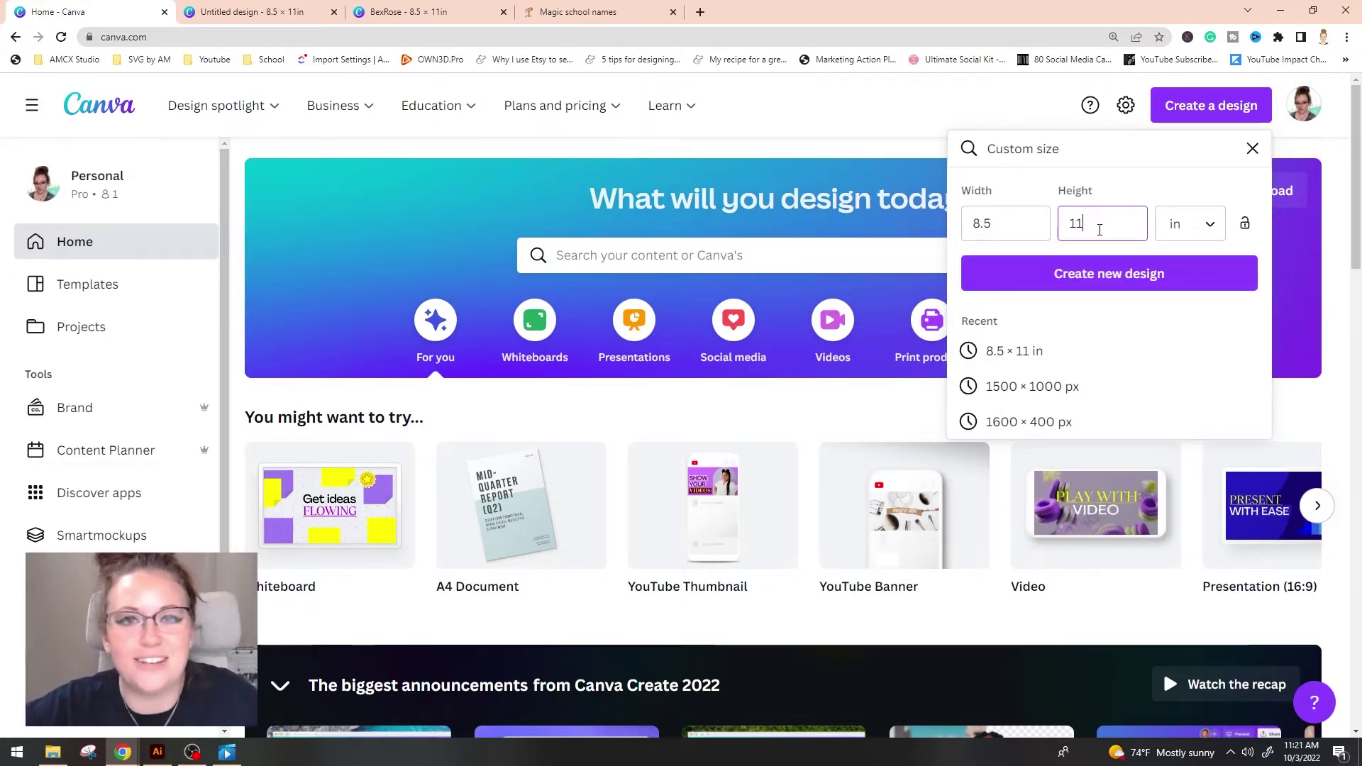
left_click(1118, 276)
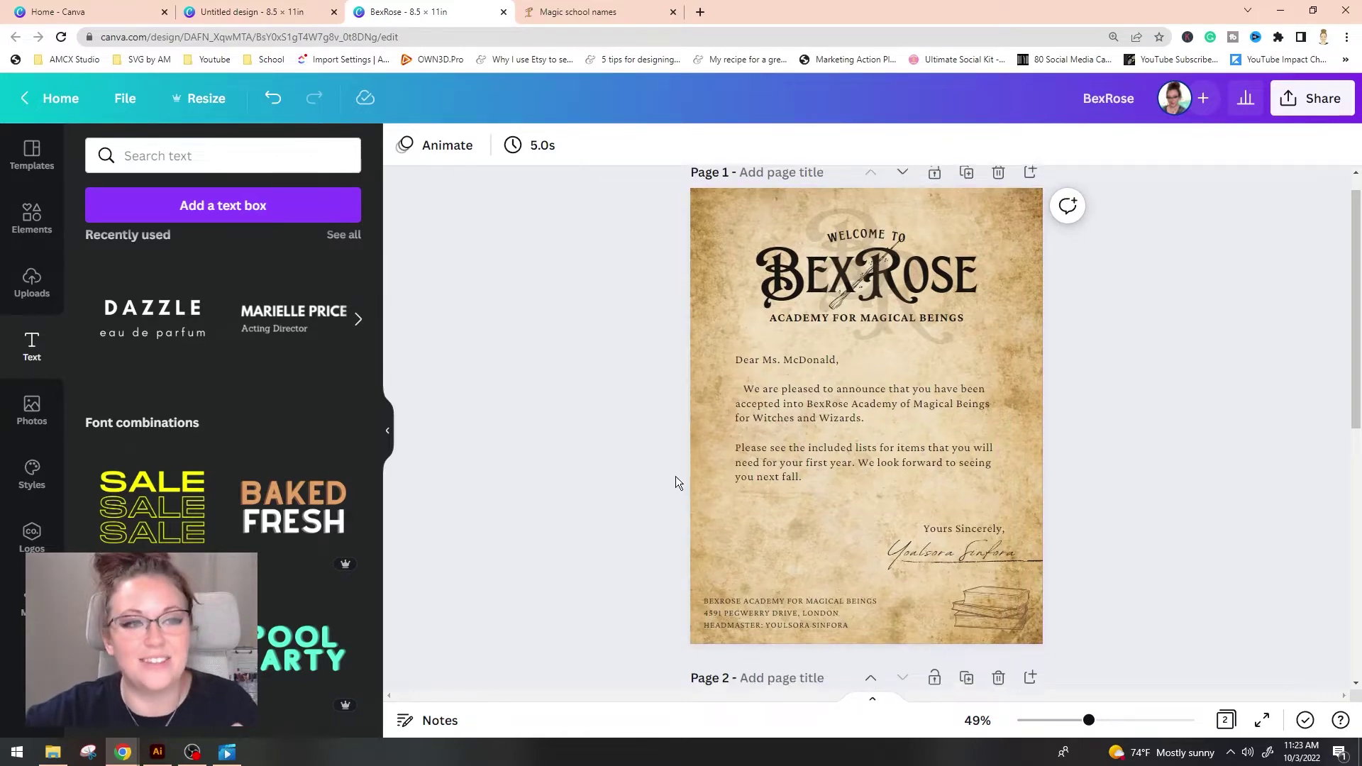
Step: Scroll through the BexRose example letter, then return to the blank 8.5 × 11 in page
scroll(675, 475, "down", 5)
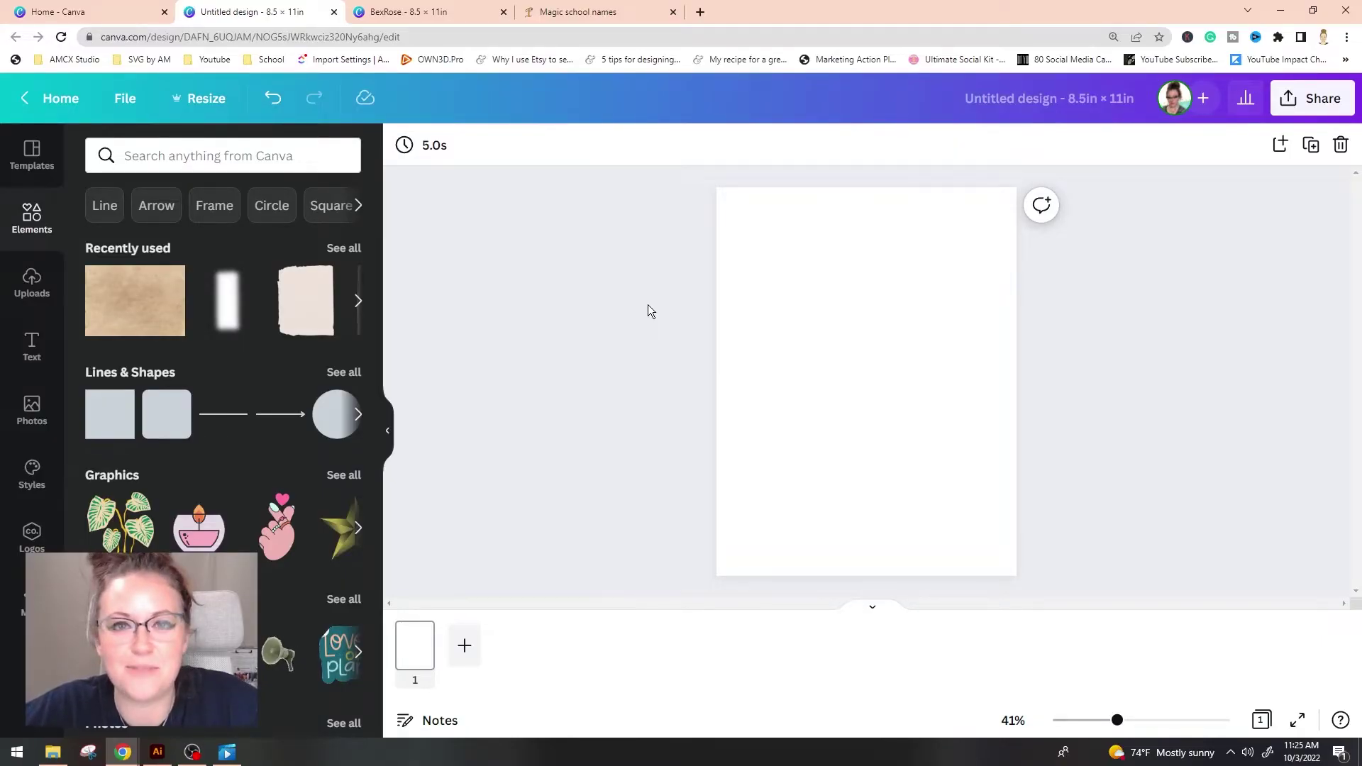
left_click(887, 283)
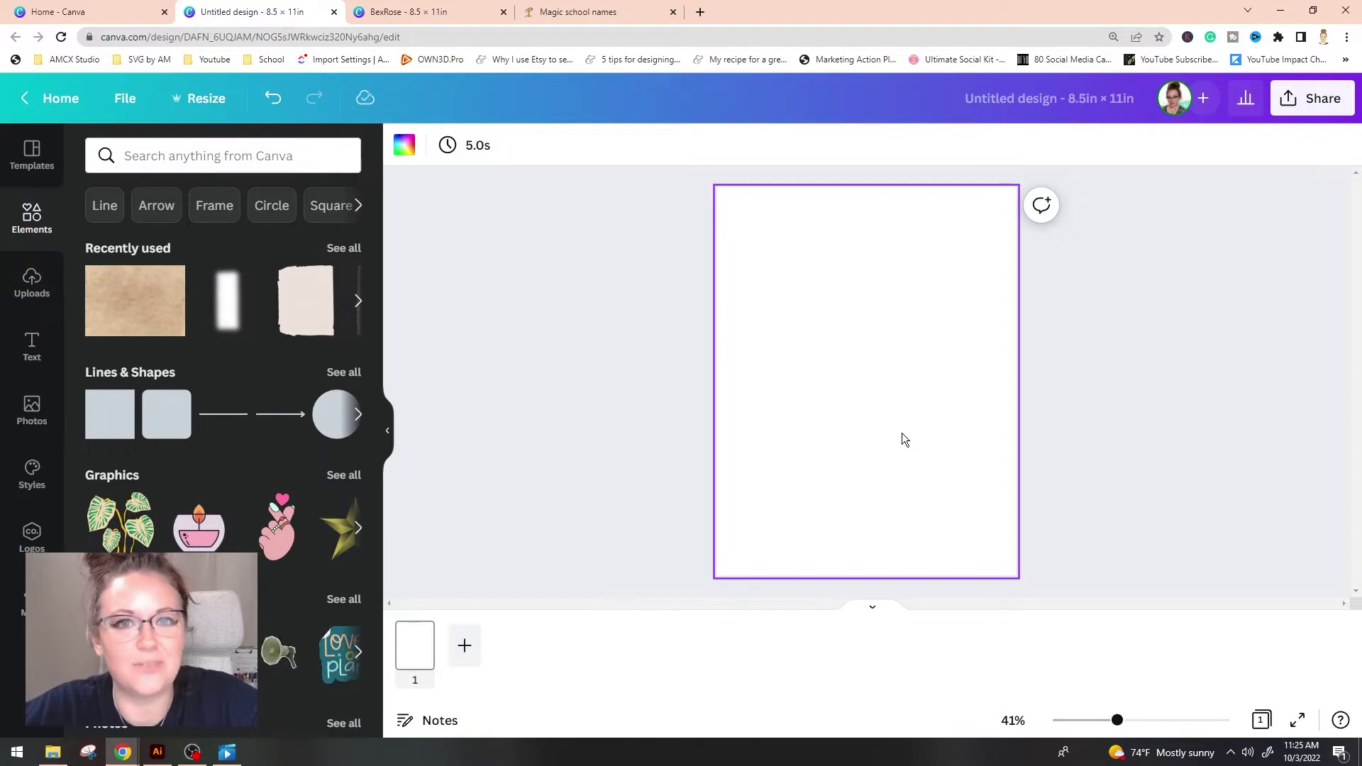
Step: Fill the page background with the tan colour #EDB985
left_click(404, 147)
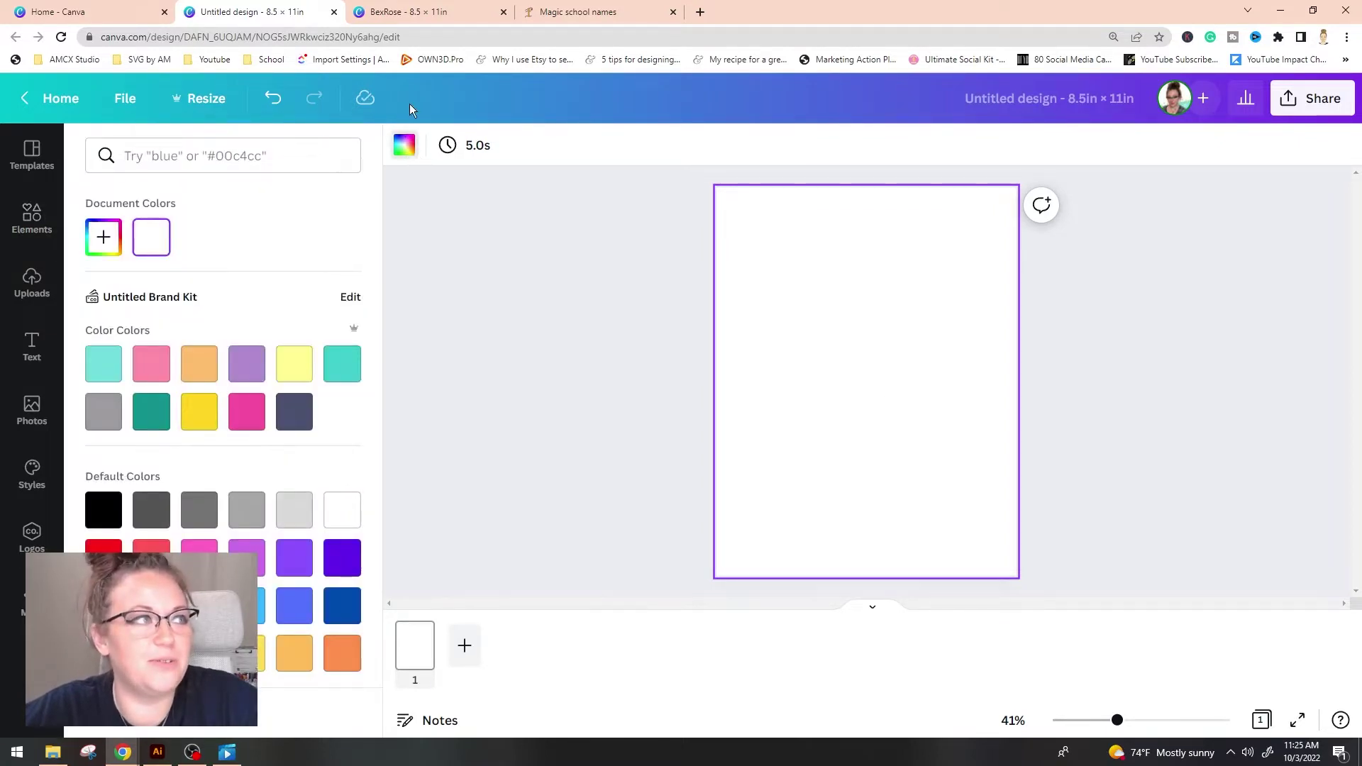
left_click(104, 237)
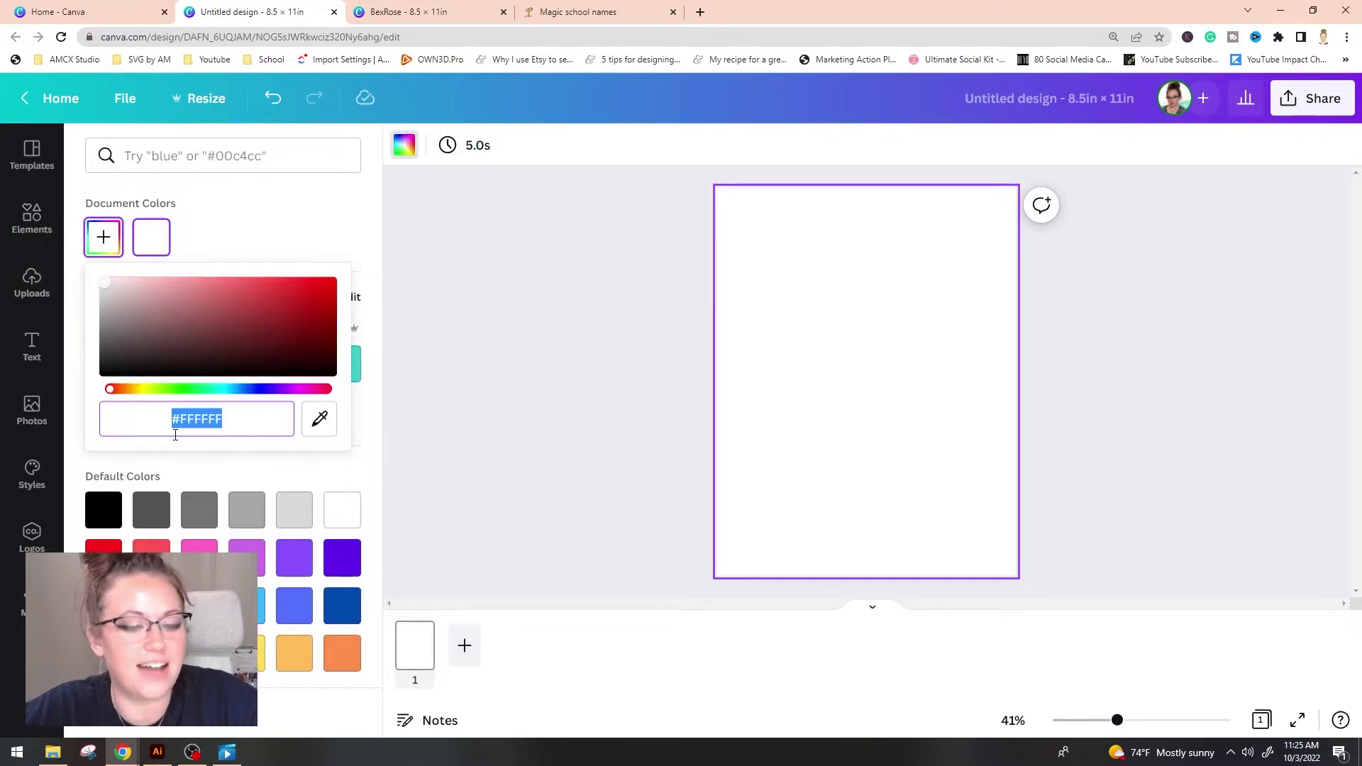
type("#EDB985")
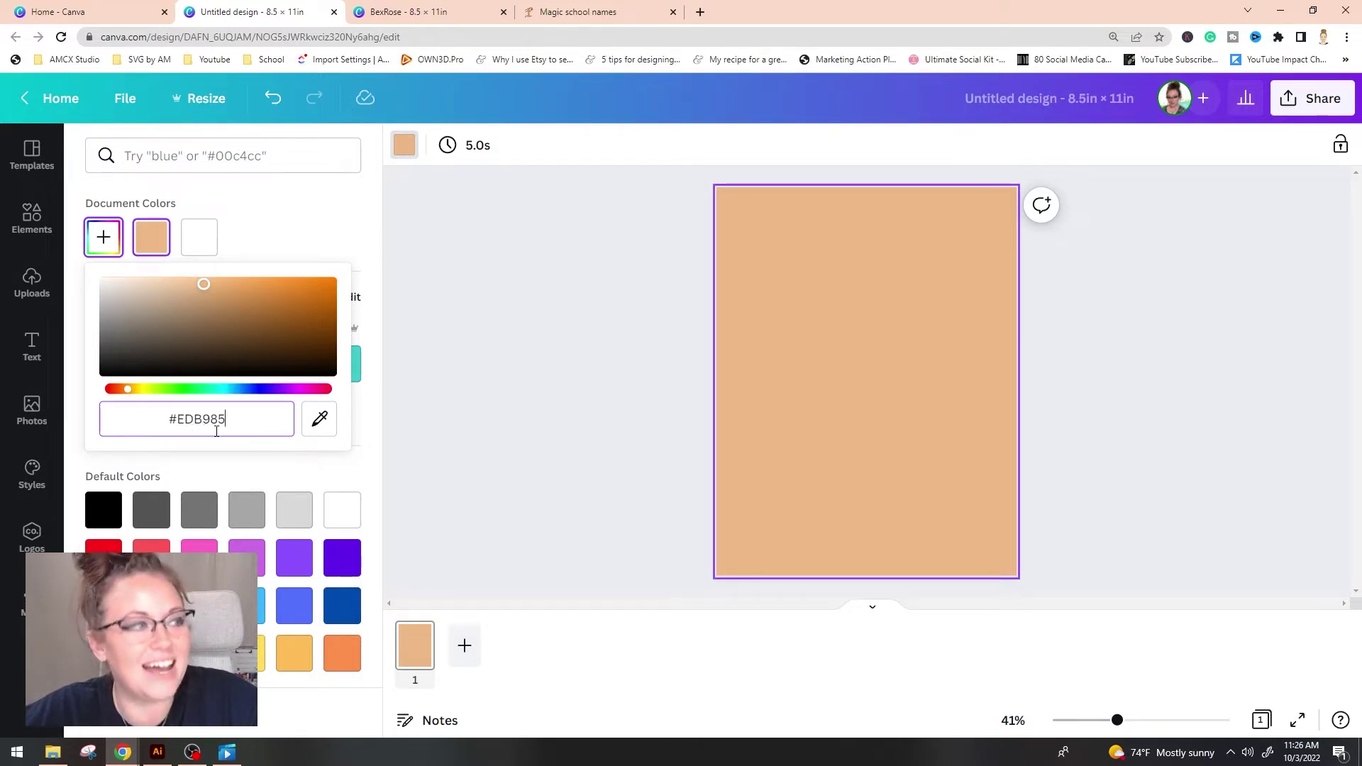
left_click(541, 263)
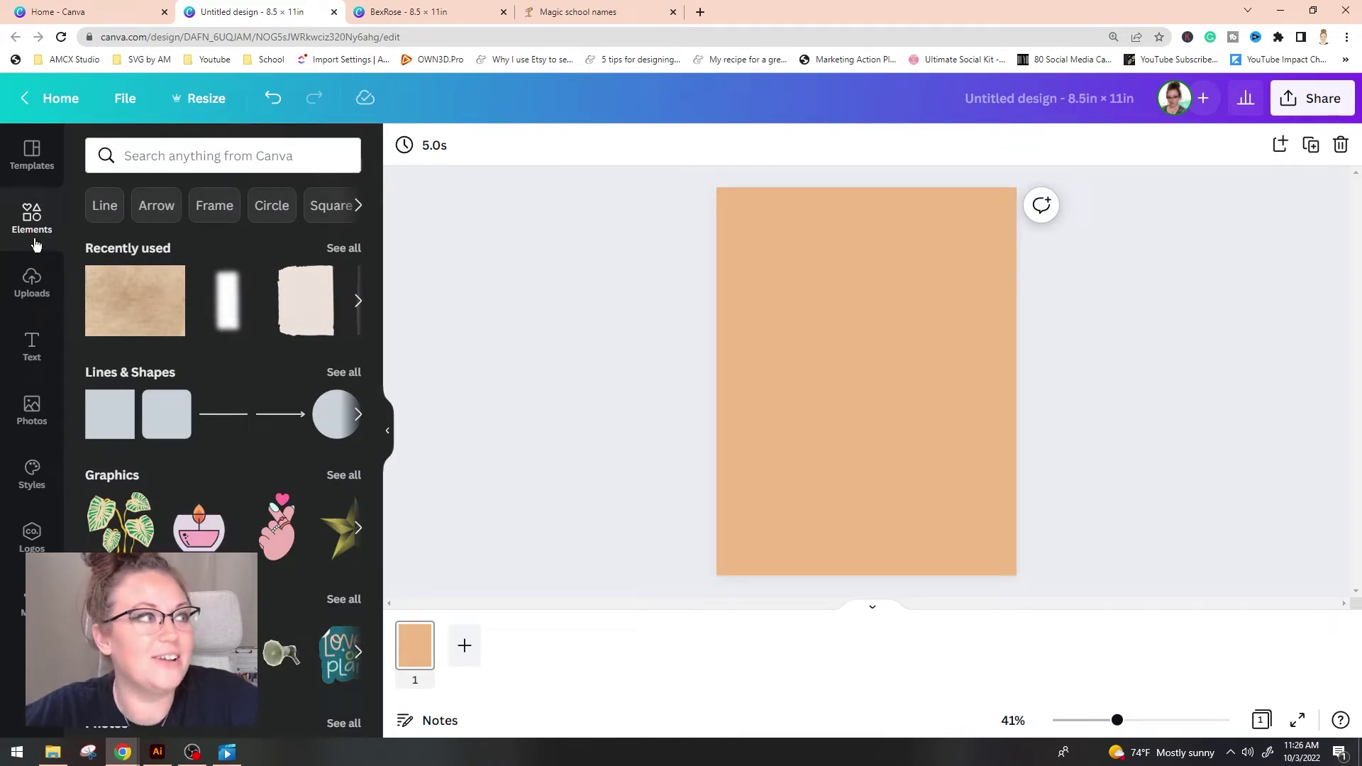
Step: Search Elements for 'parchment', filter to Free, and add a parchment texture
left_click(112, 153)
type("p")
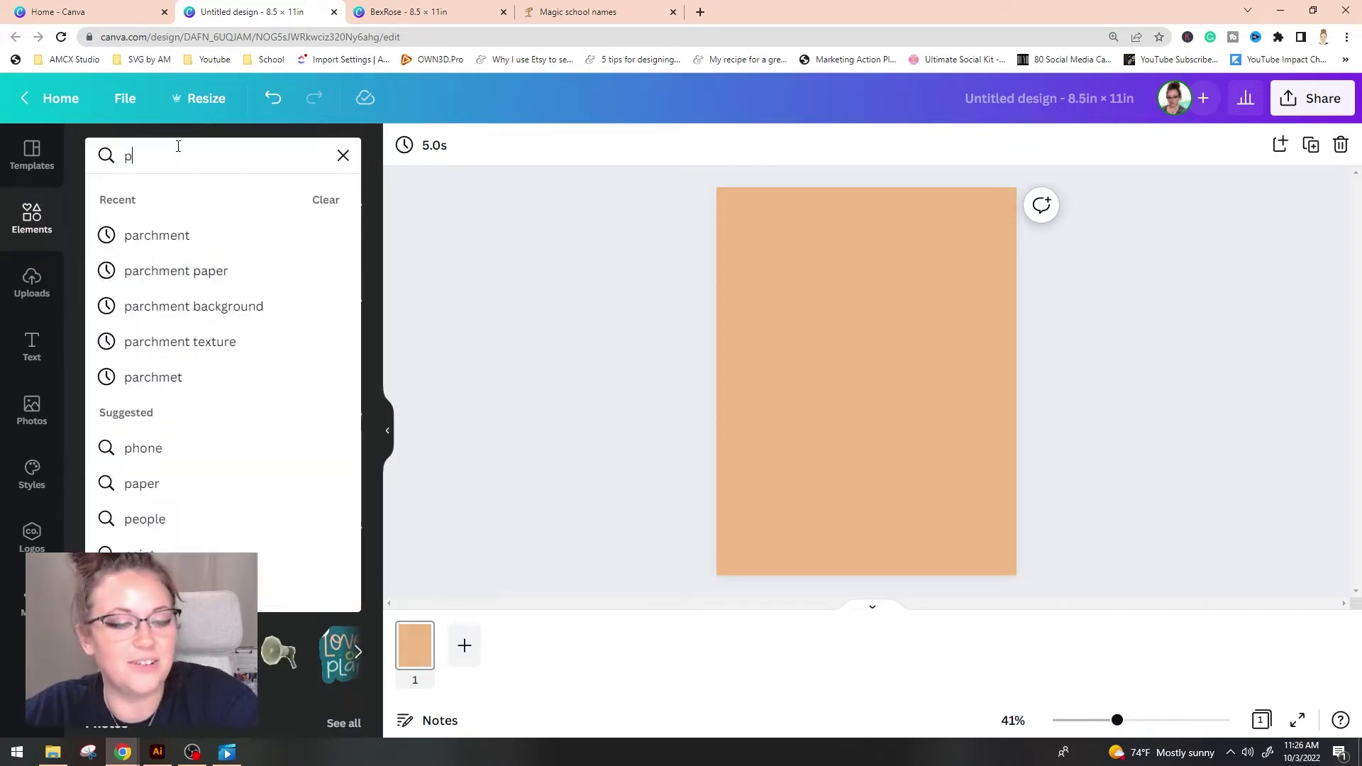
type("archment")
key("Return")
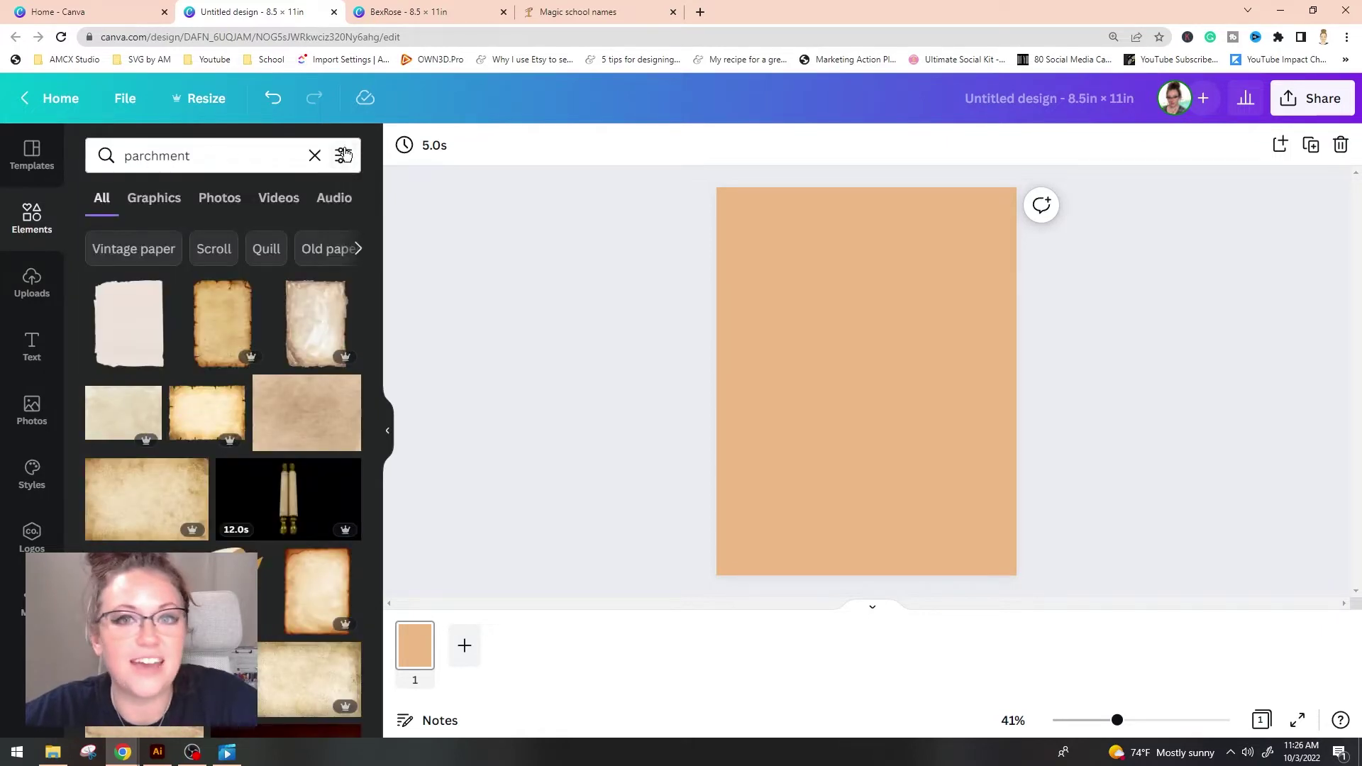
left_click(343, 155)
scroll(170, 482, "down", 2)
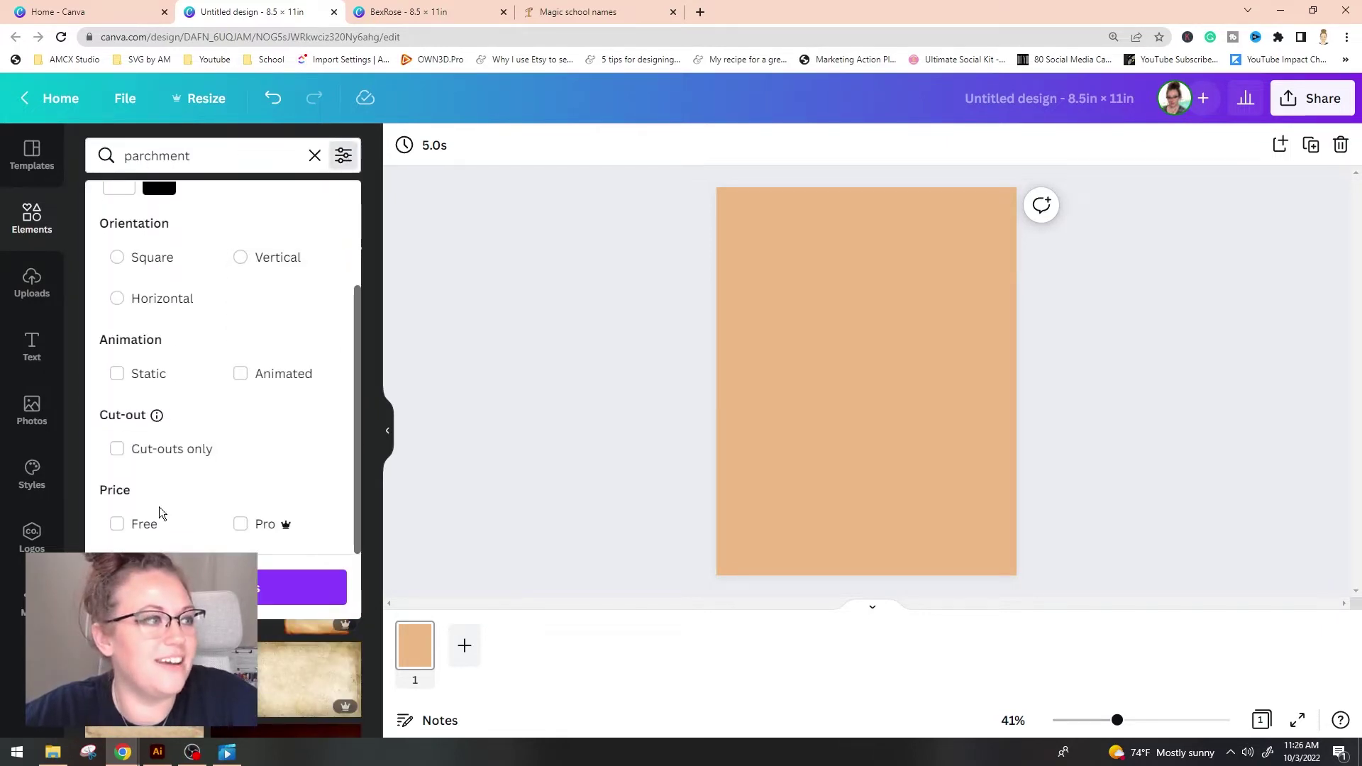
left_click(117, 524)
left_click(301, 588)
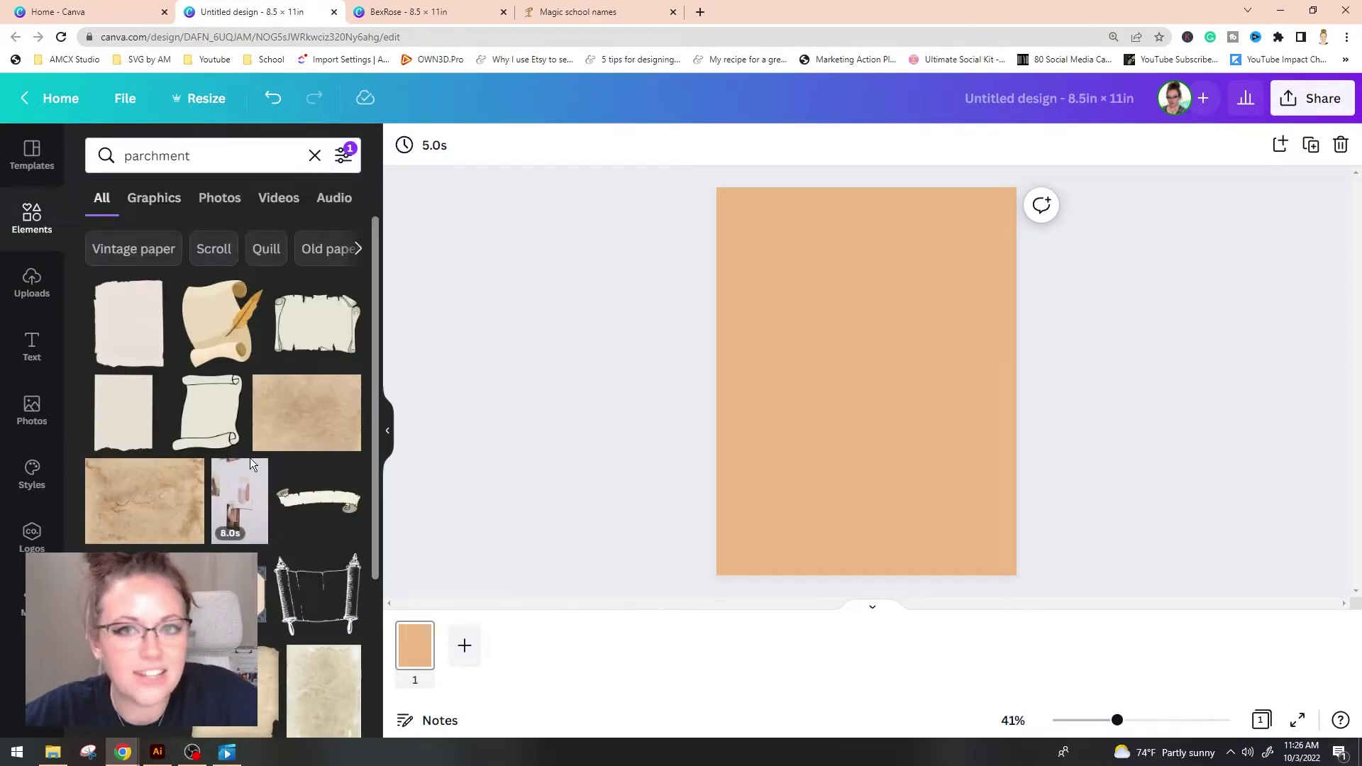
scroll(253, 456, "down", 2)
scroll(252, 457, "up", 2)
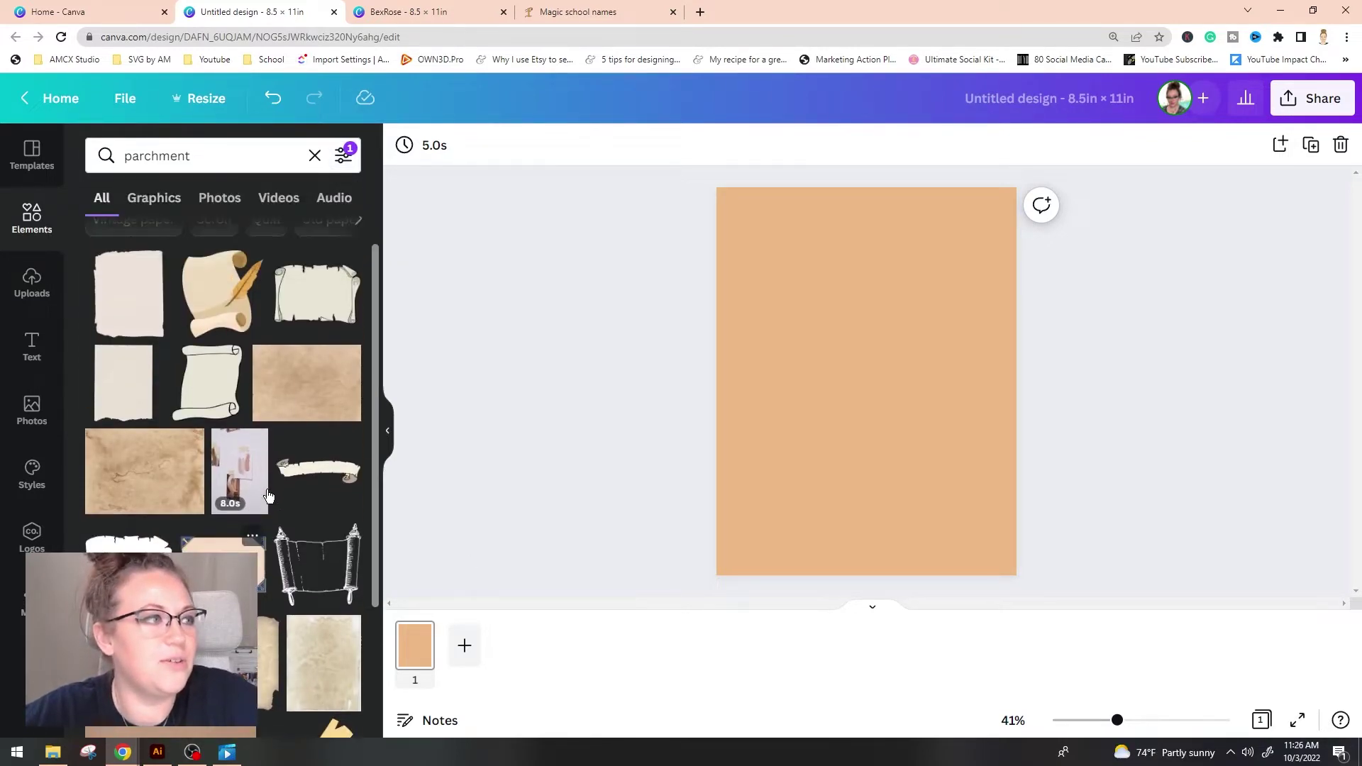
left_click(307, 408)
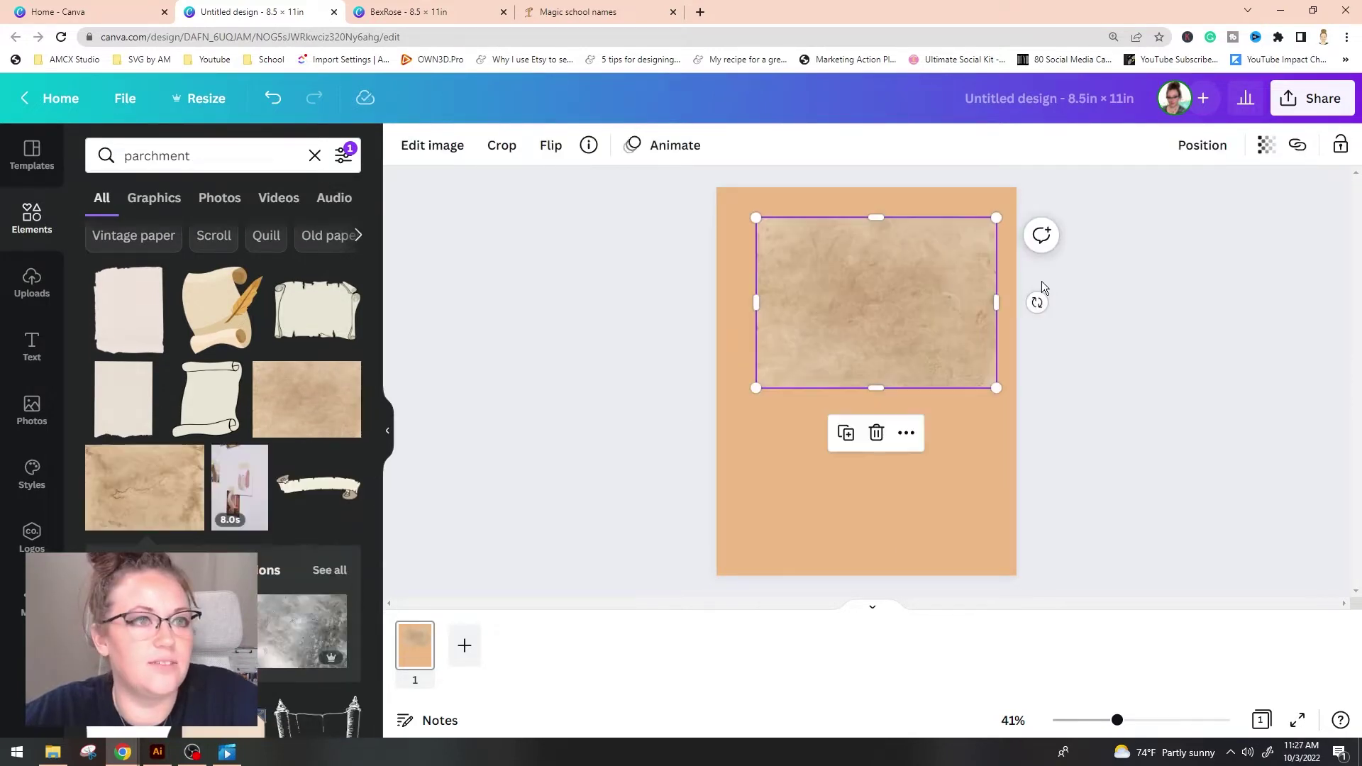
Step: Rotate the parchment 90°, stretch it over the whole page, and set transparency 73
left_click_drag(1040, 291, 876, 420)
left_click_drag(915, 333, 872, 317)
left_click_drag(888, 427, 1019, 605)
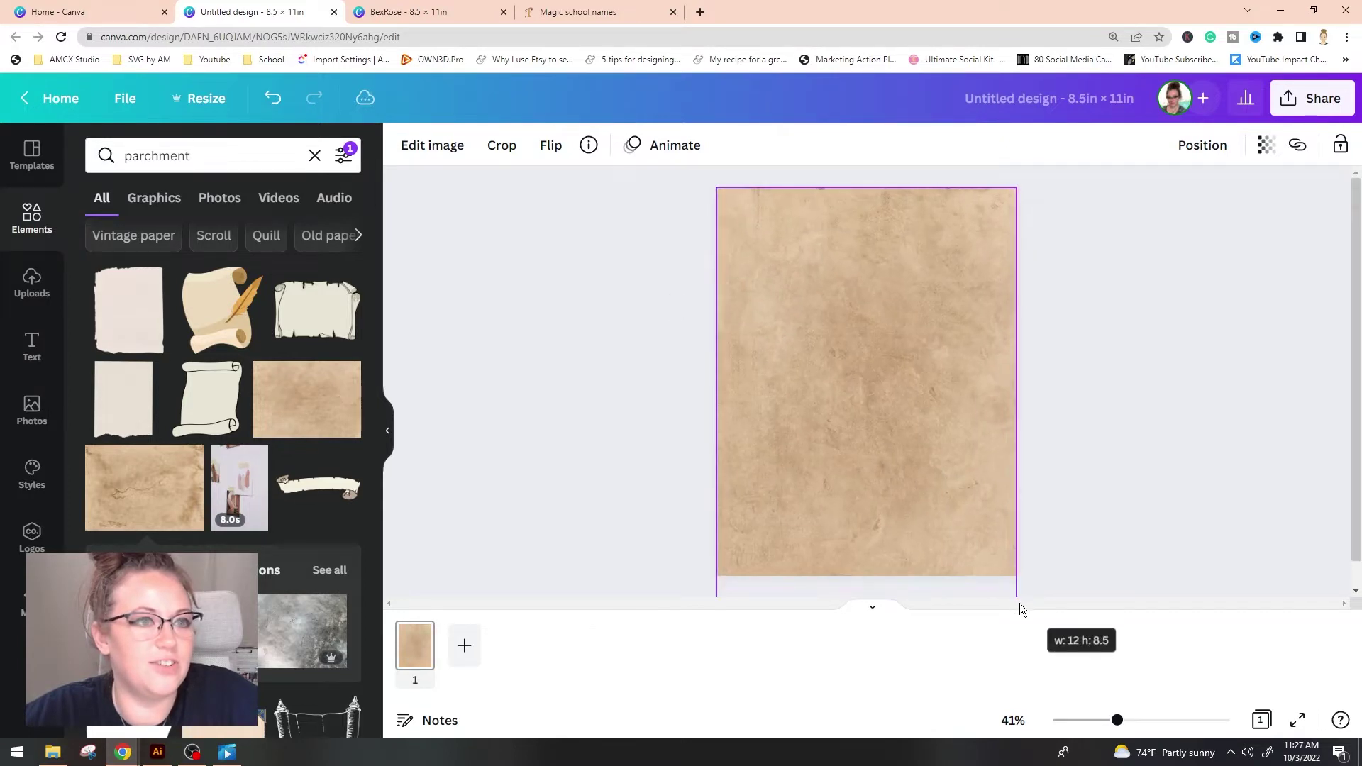
left_click(1267, 146)
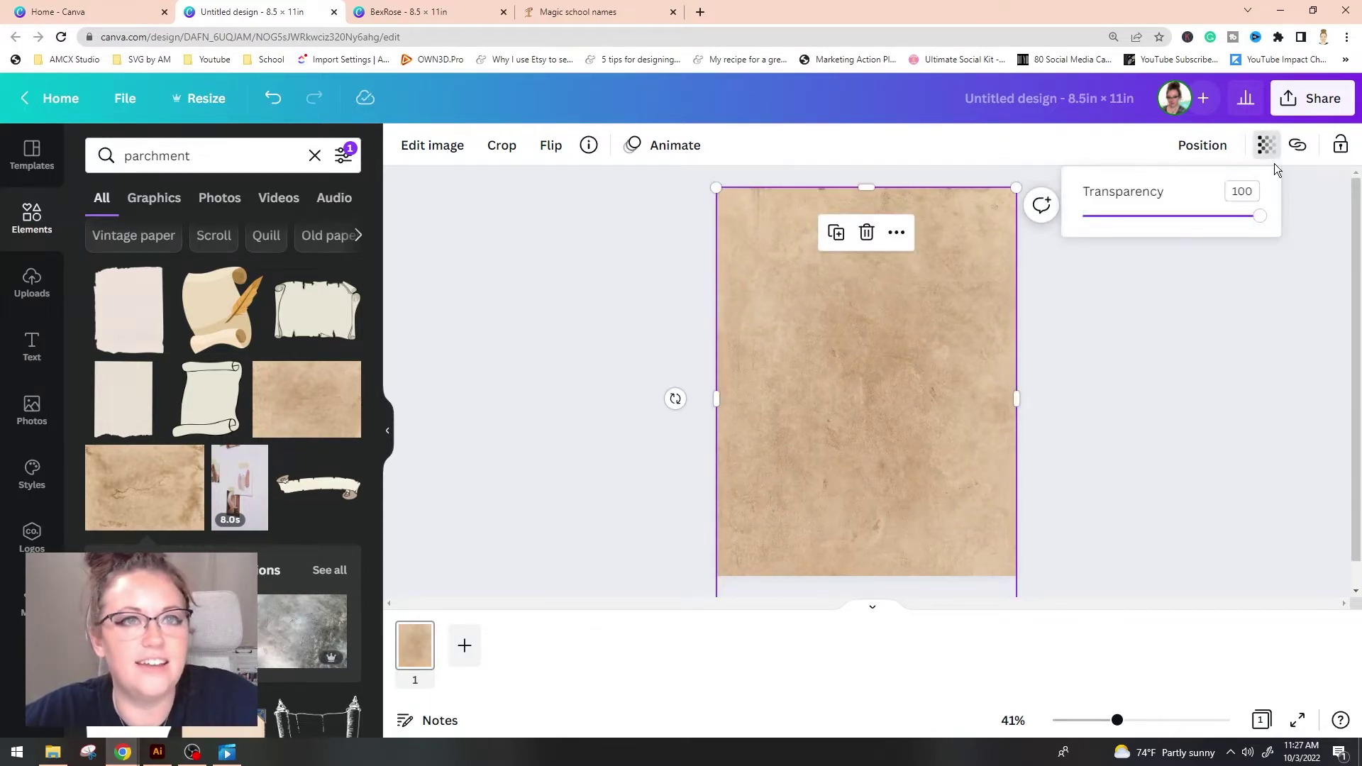
left_click_drag(1243, 219, 1228, 326)
left_click(1228, 325)
Step: Search Elements for 'fade box' and add the white fade box
left_click(314, 155)
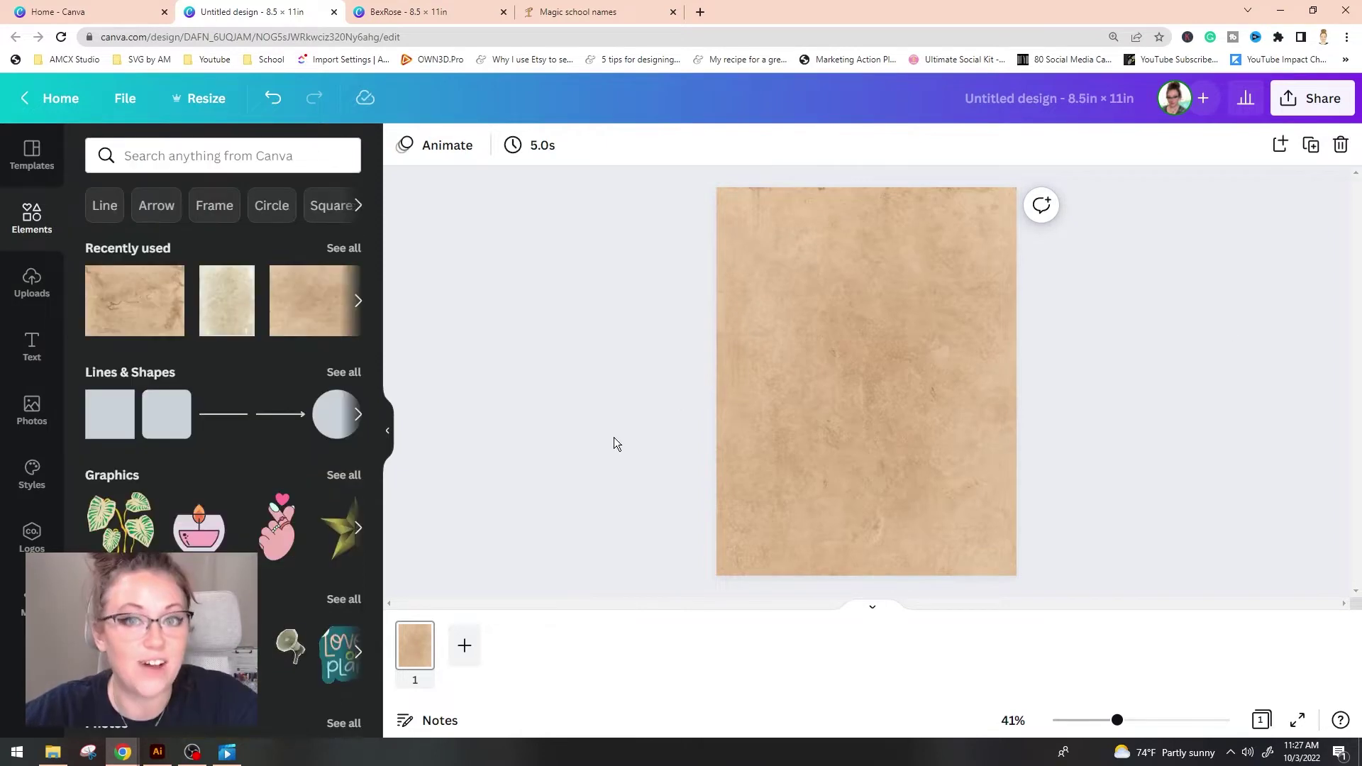
left_click(250, 155)
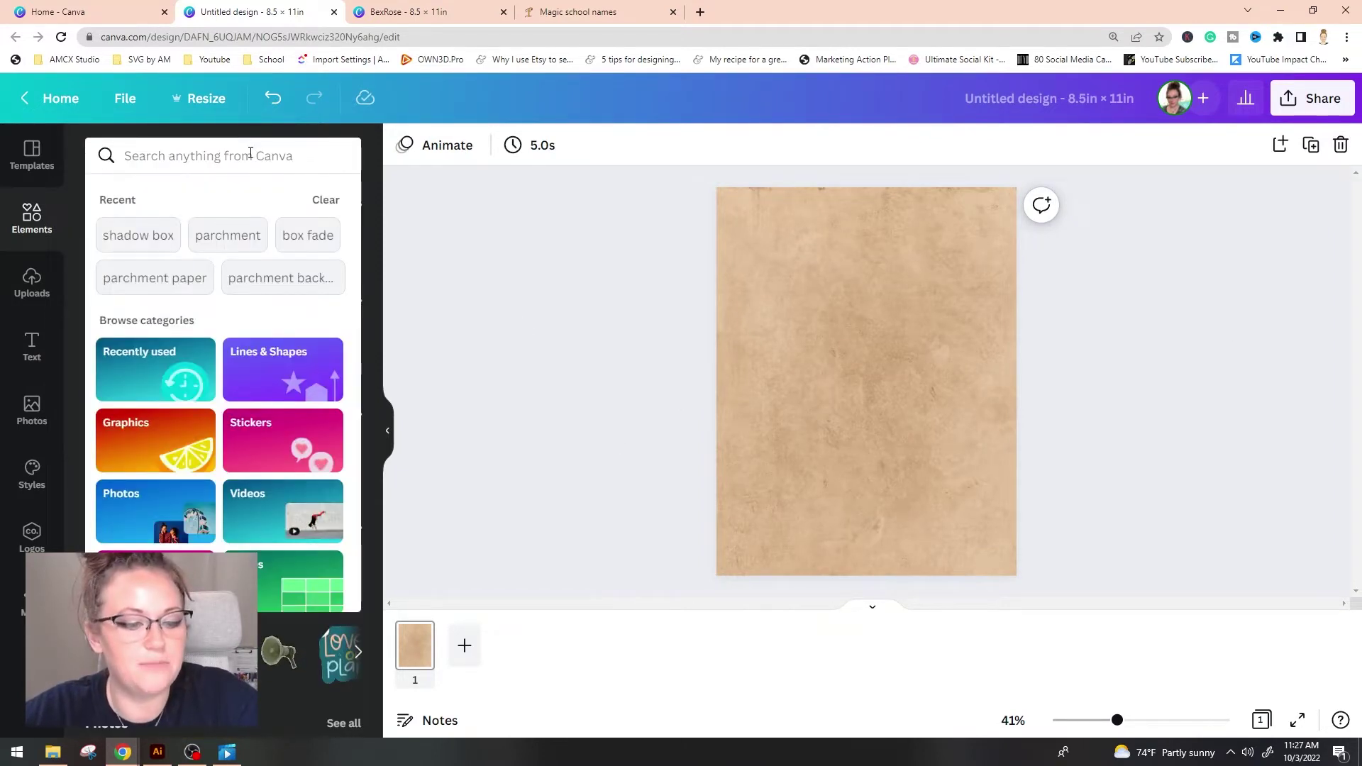
type("faded")
key("BackSpace")
key("BackSpace")
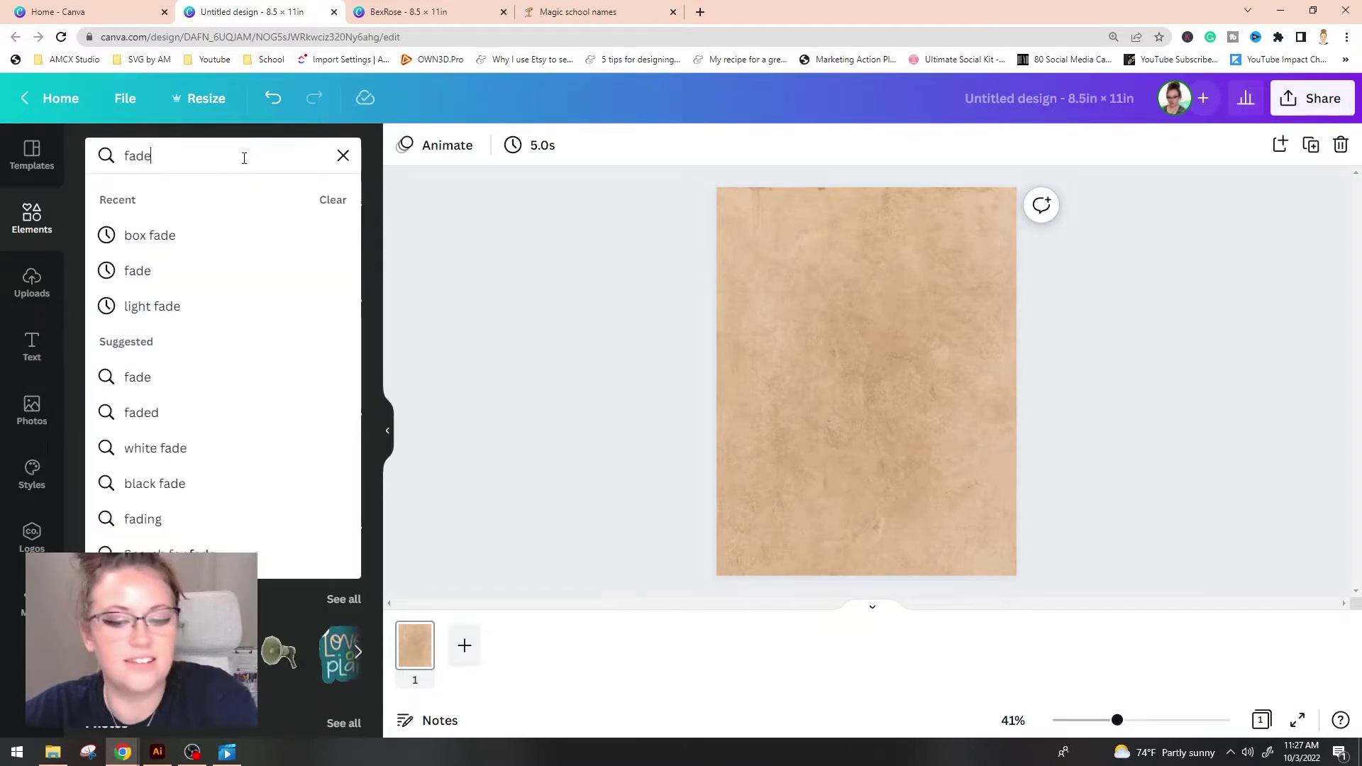
type("e box")
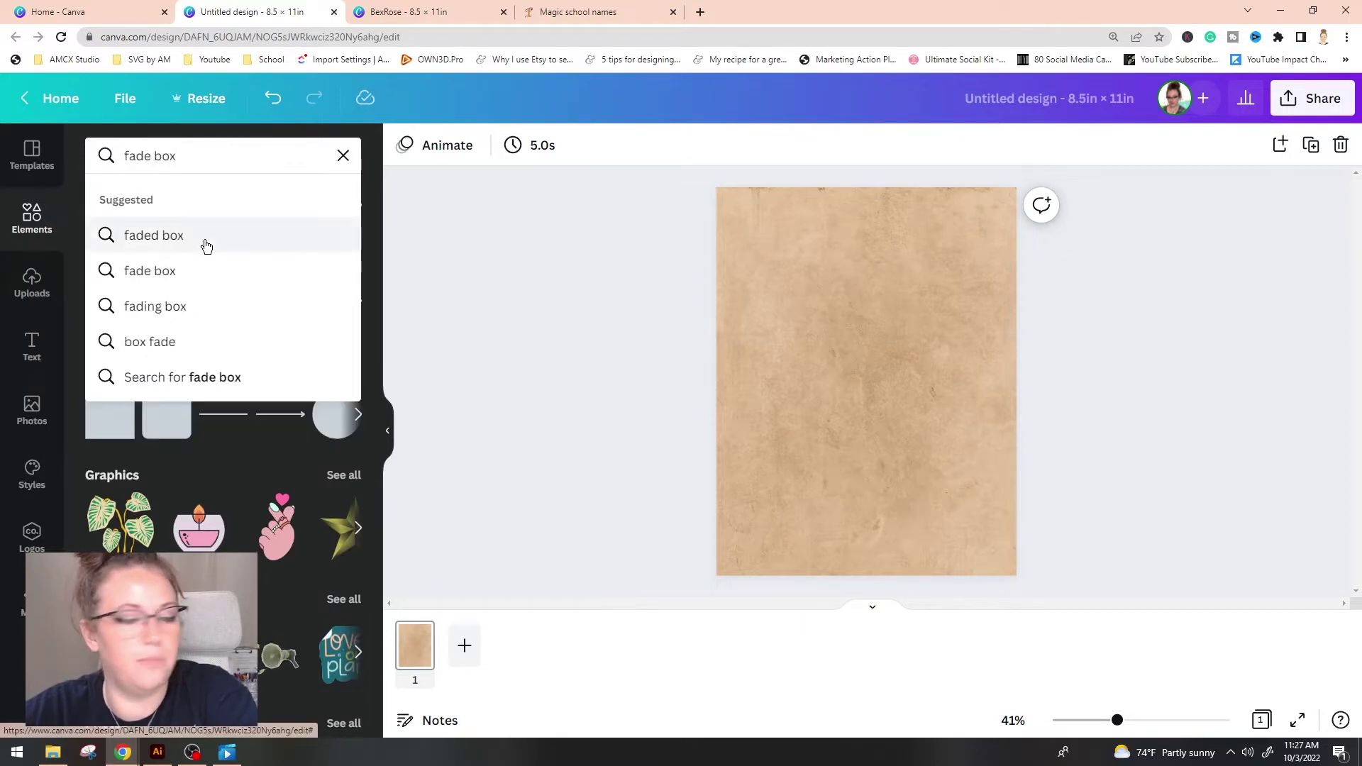
key("Return")
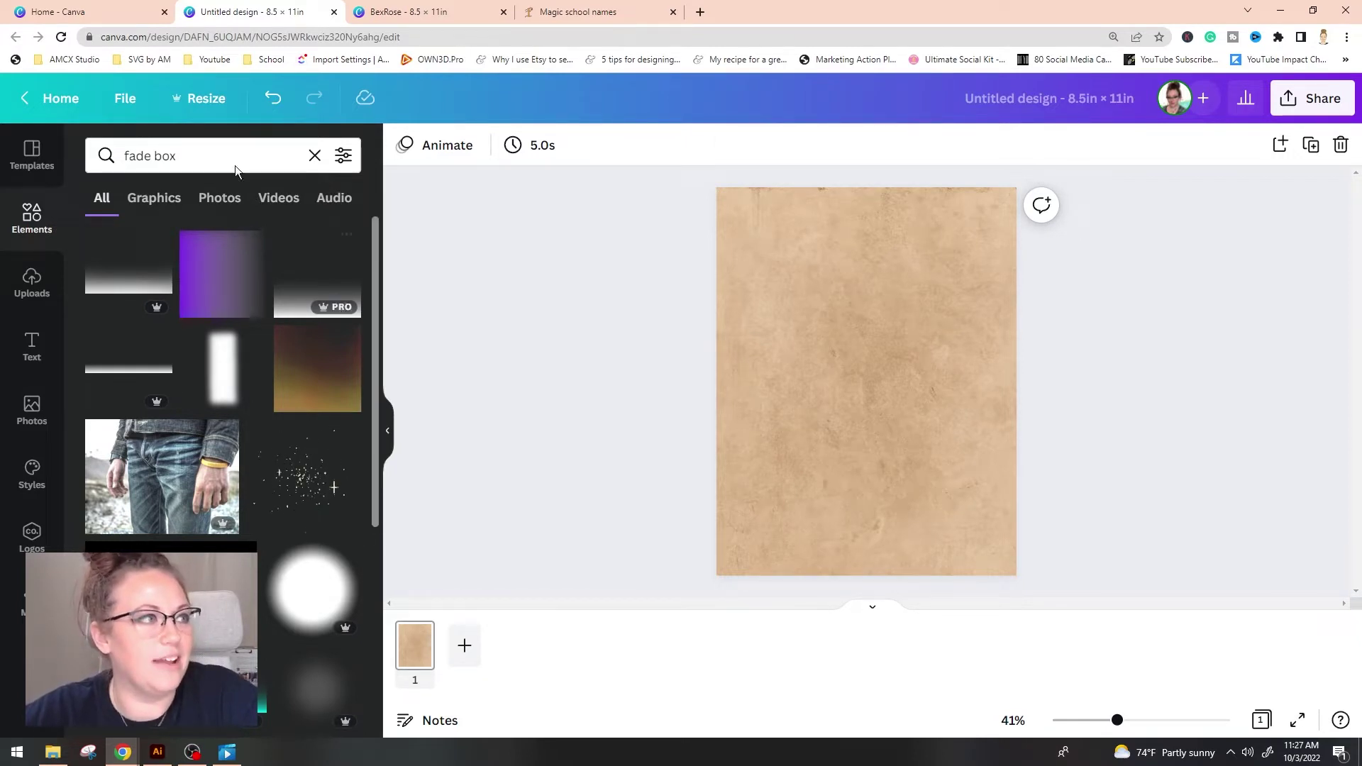
left_click(222, 389)
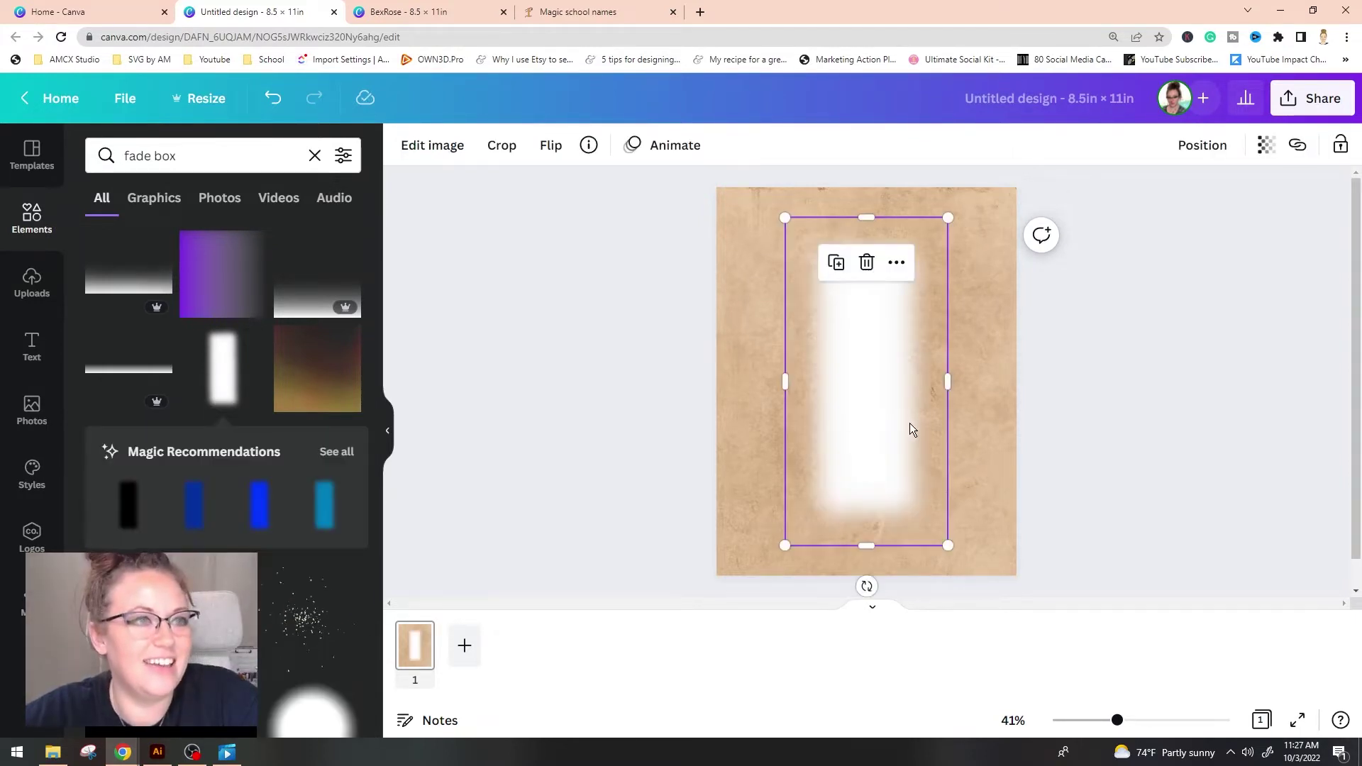
Step: Stretch the fade box full height, centre it, and lower transparency to about 49
left_click_drag(912, 430, 891, 362)
left_click_drag(931, 479, 1045, 575)
left_click_drag(896, 459, 881, 447)
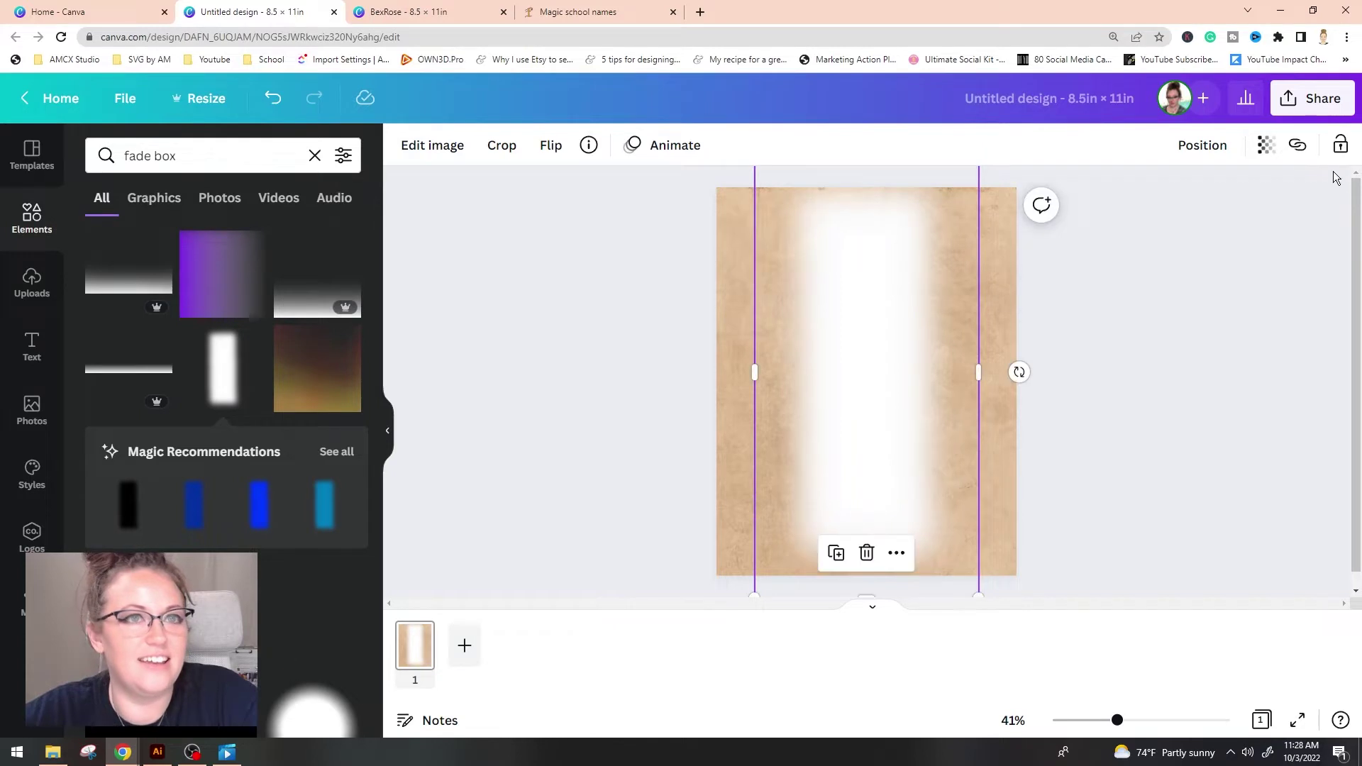
left_click(1266, 145)
left_click_drag(1231, 217, 1171, 222)
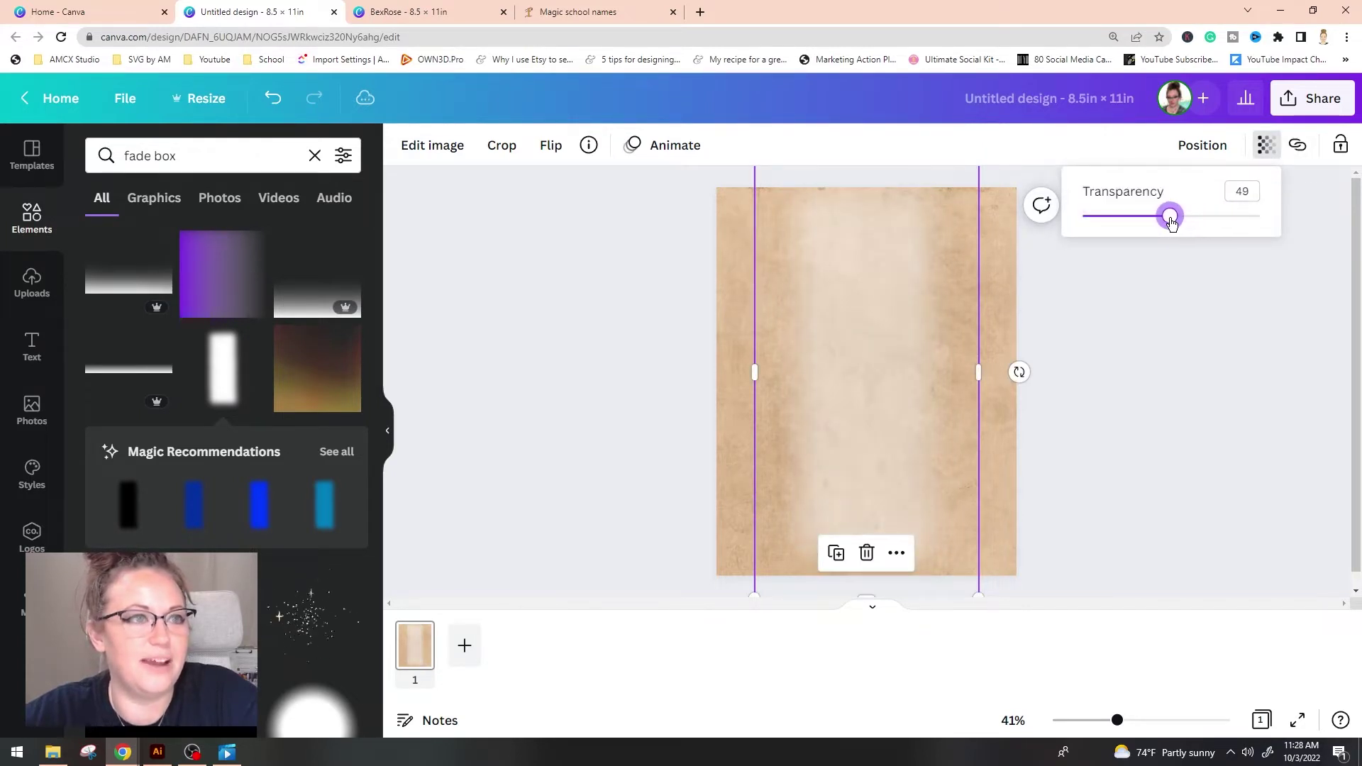
left_click(1202, 374)
Step: Search Elements for 'box fade', filter to Free, and add the black fade bar
scroll(182, 390, "down", 1)
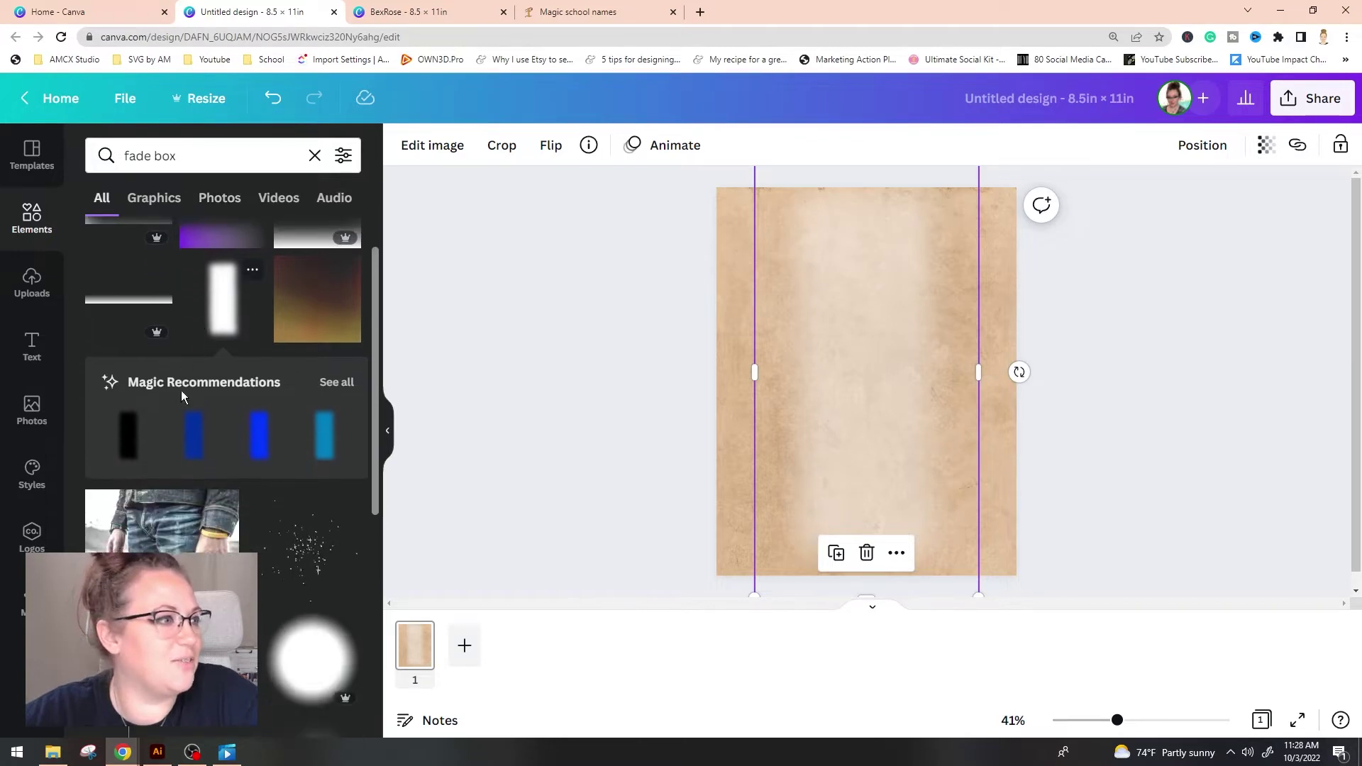
scroll(181, 396, "down", 5)
scroll(217, 350, "up", 6)
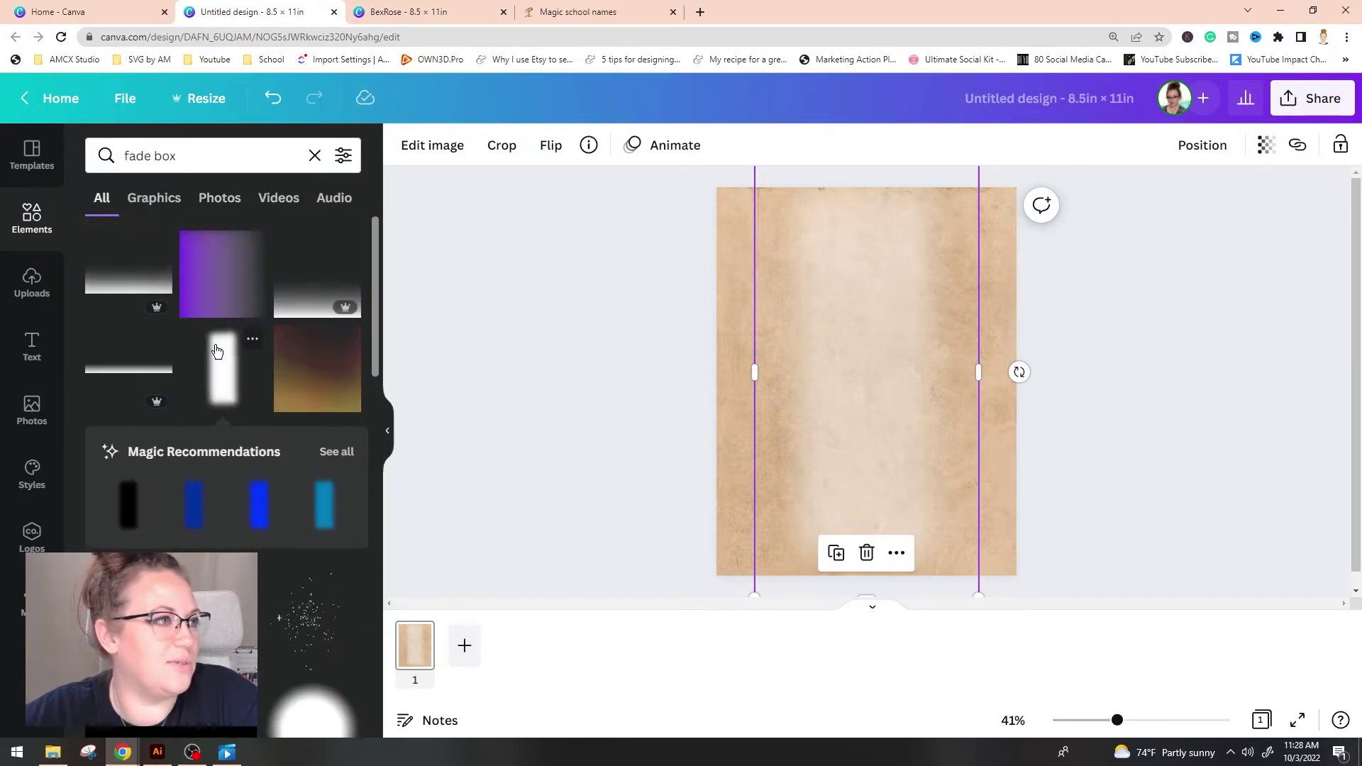
left_click(156, 158)
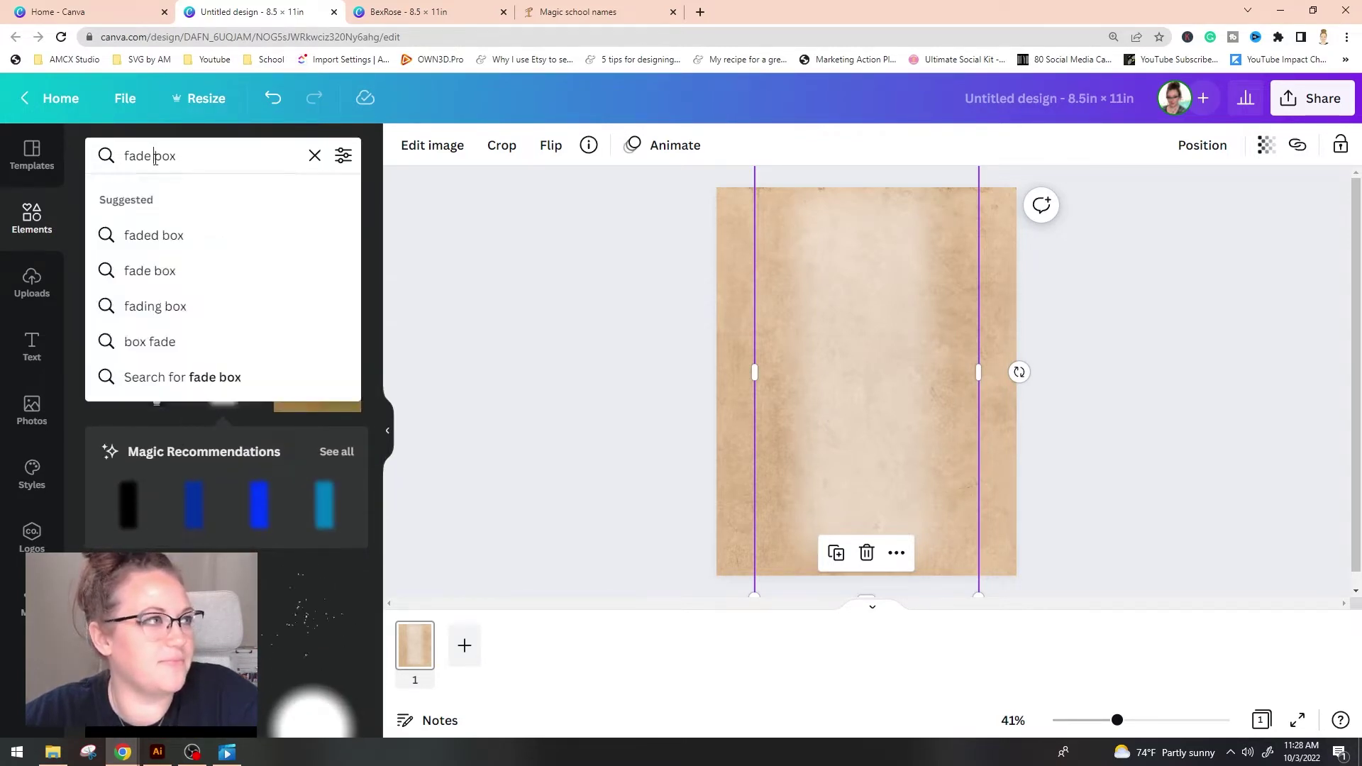
triple_click(155, 158)
type("bo")
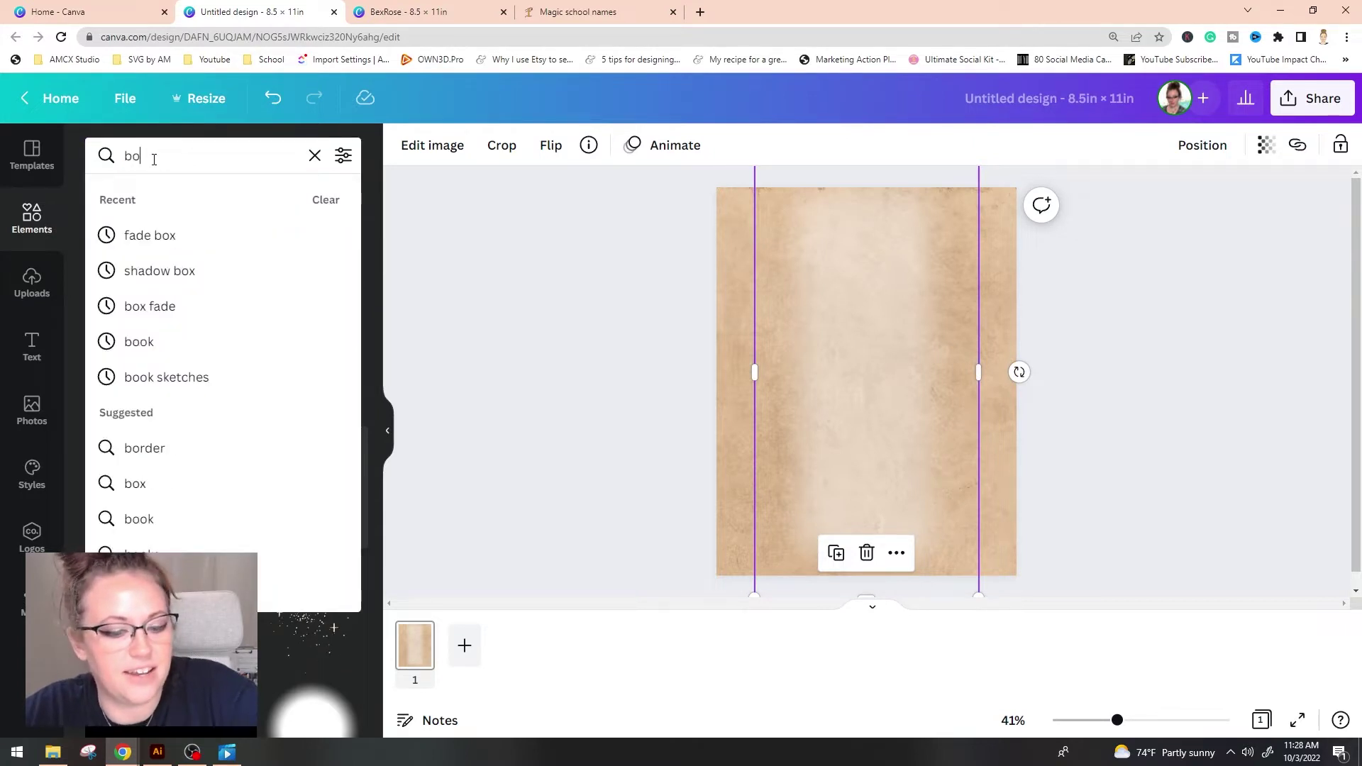
type("x fade")
key("Return")
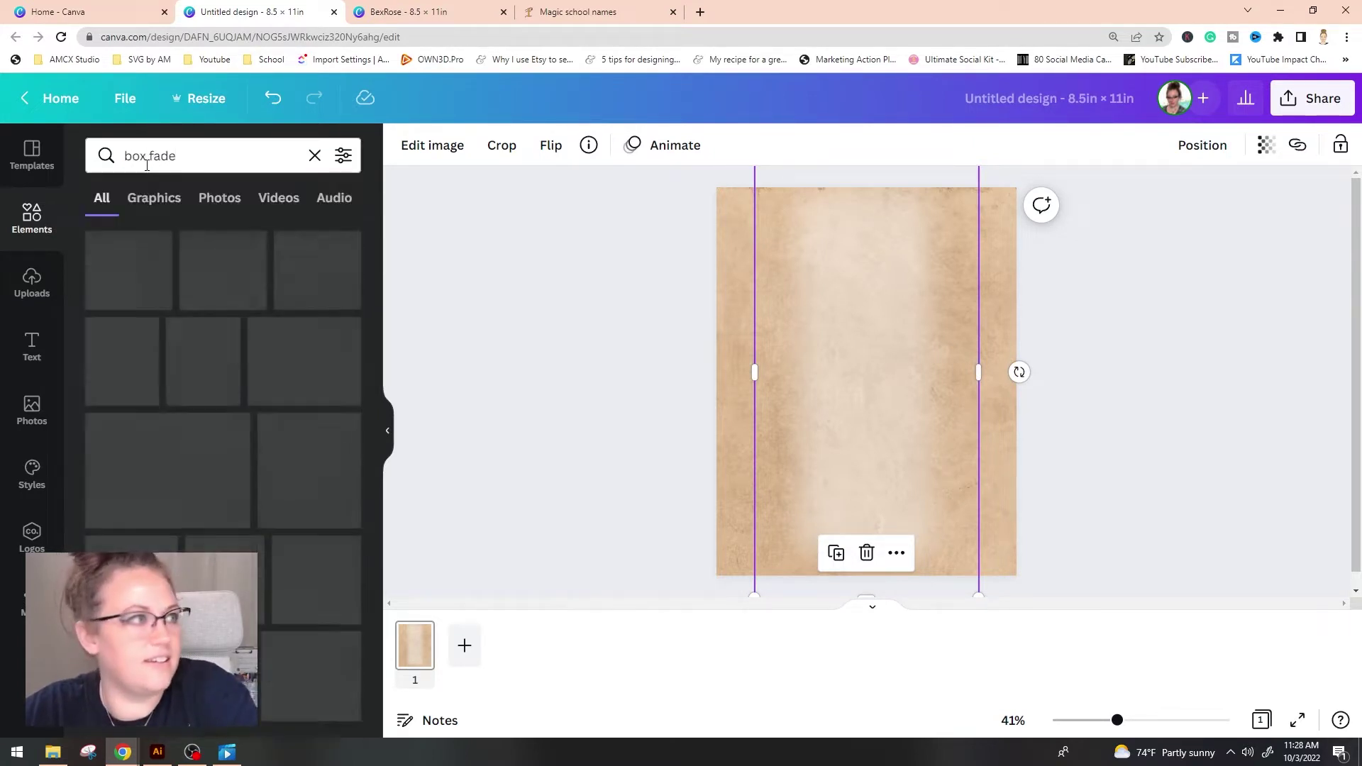
scroll(369, 284, "down", 2)
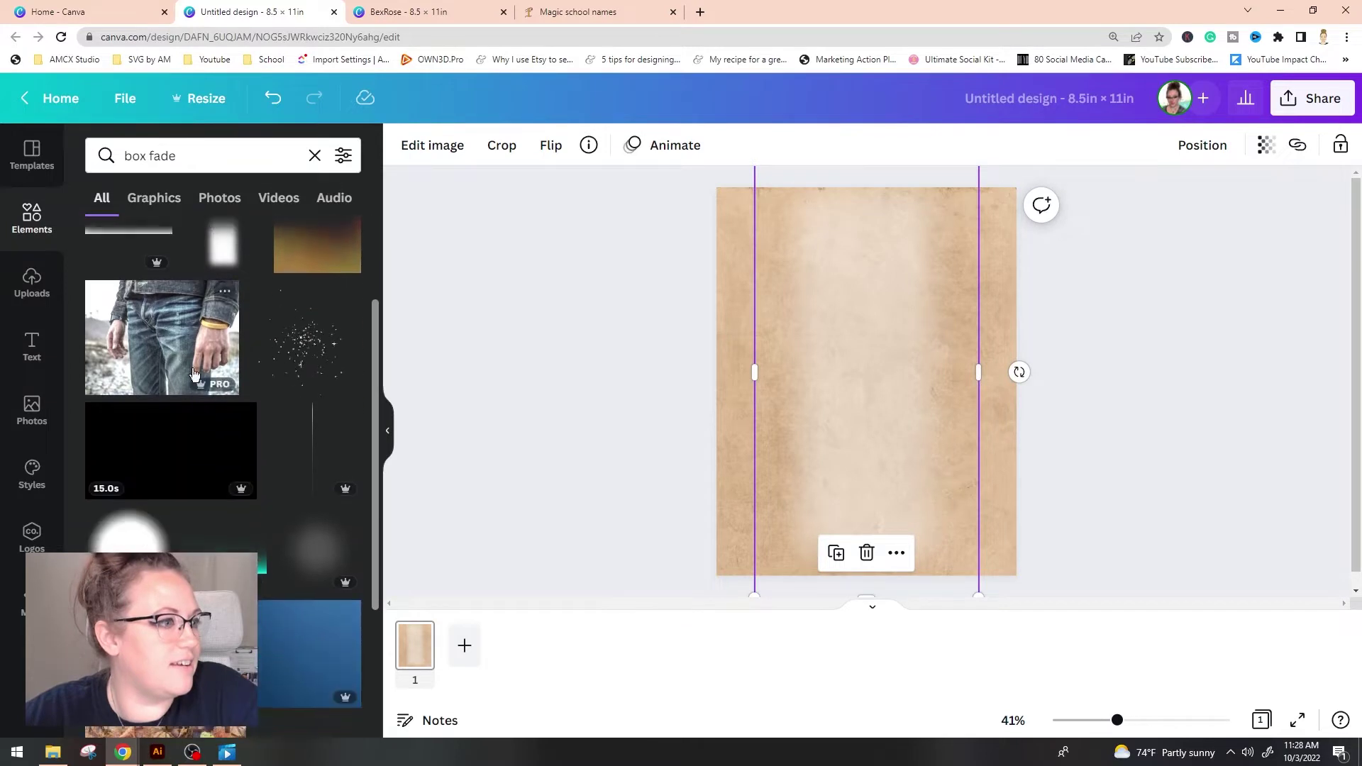
scroll(369, 234, "up", 2)
left_click(343, 156)
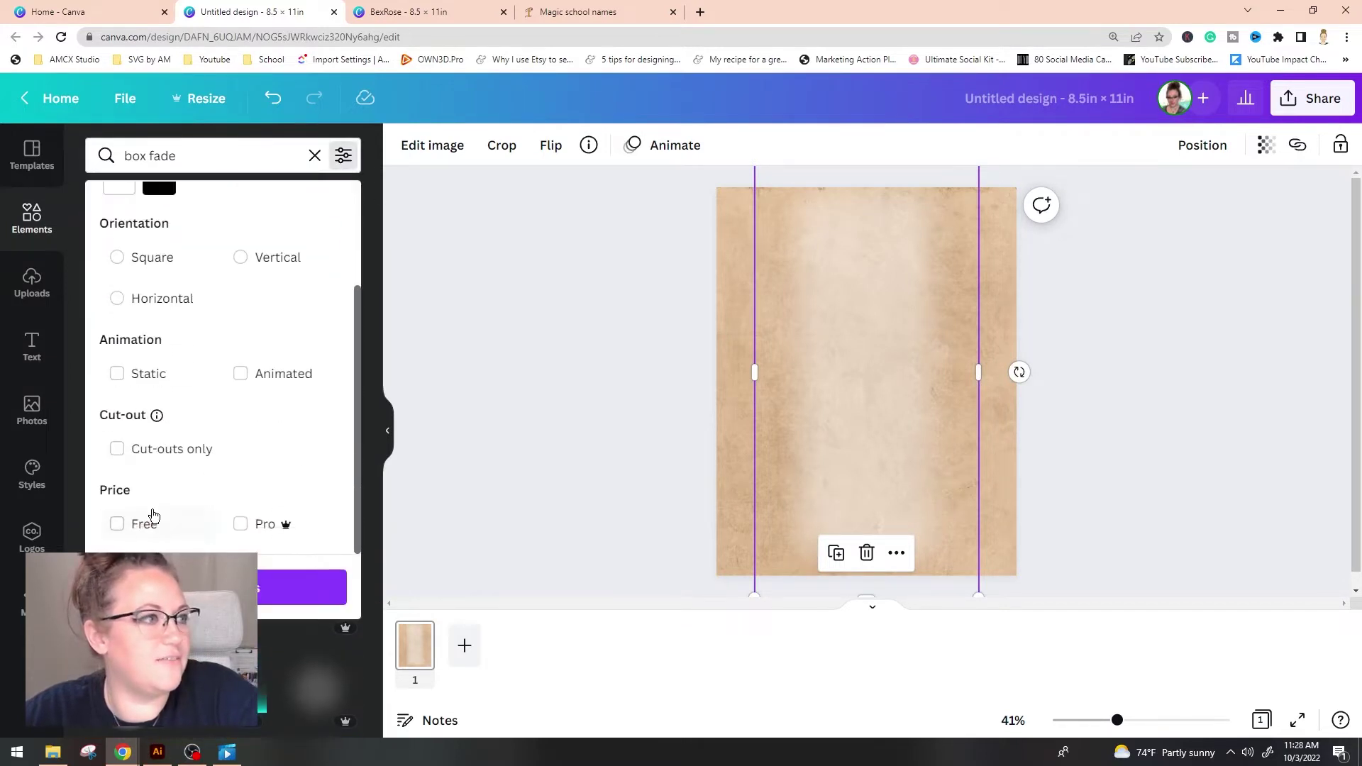
left_click(153, 518)
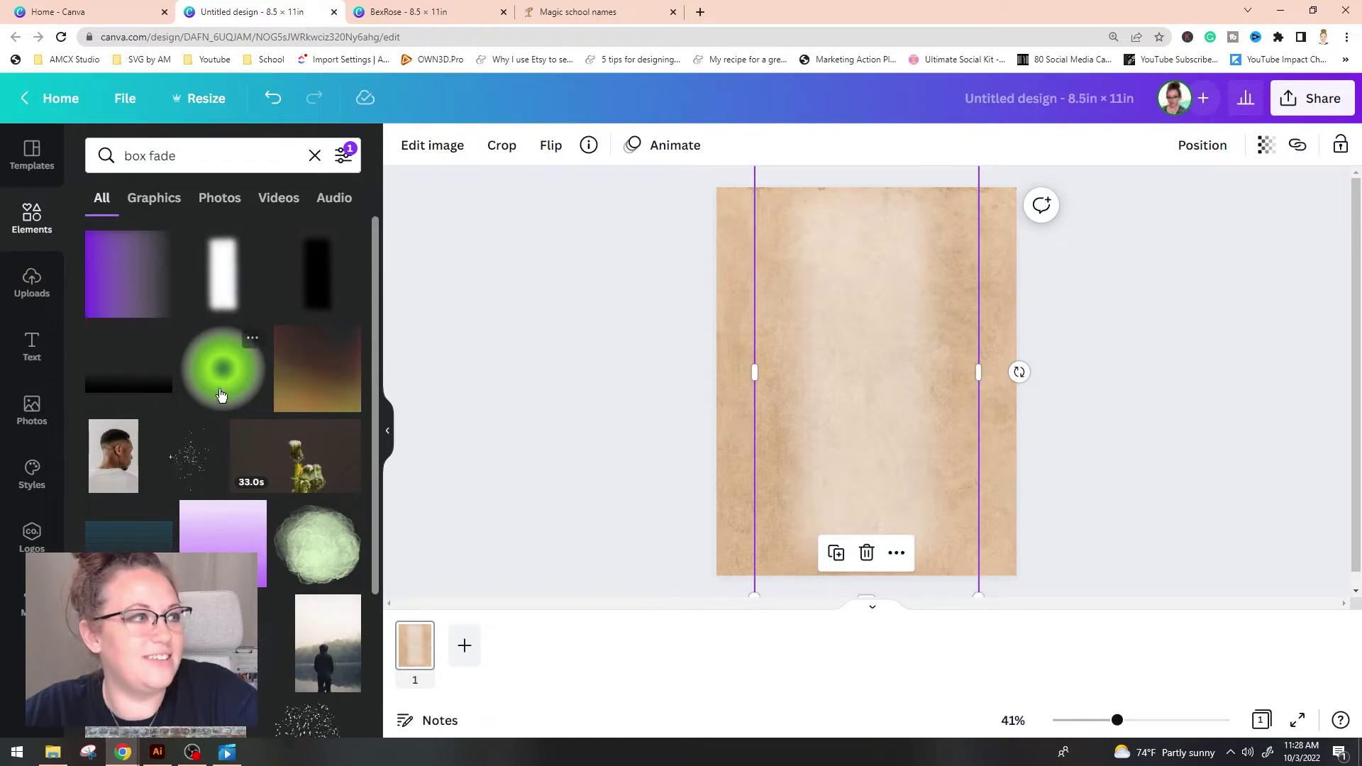
left_click(110, 385)
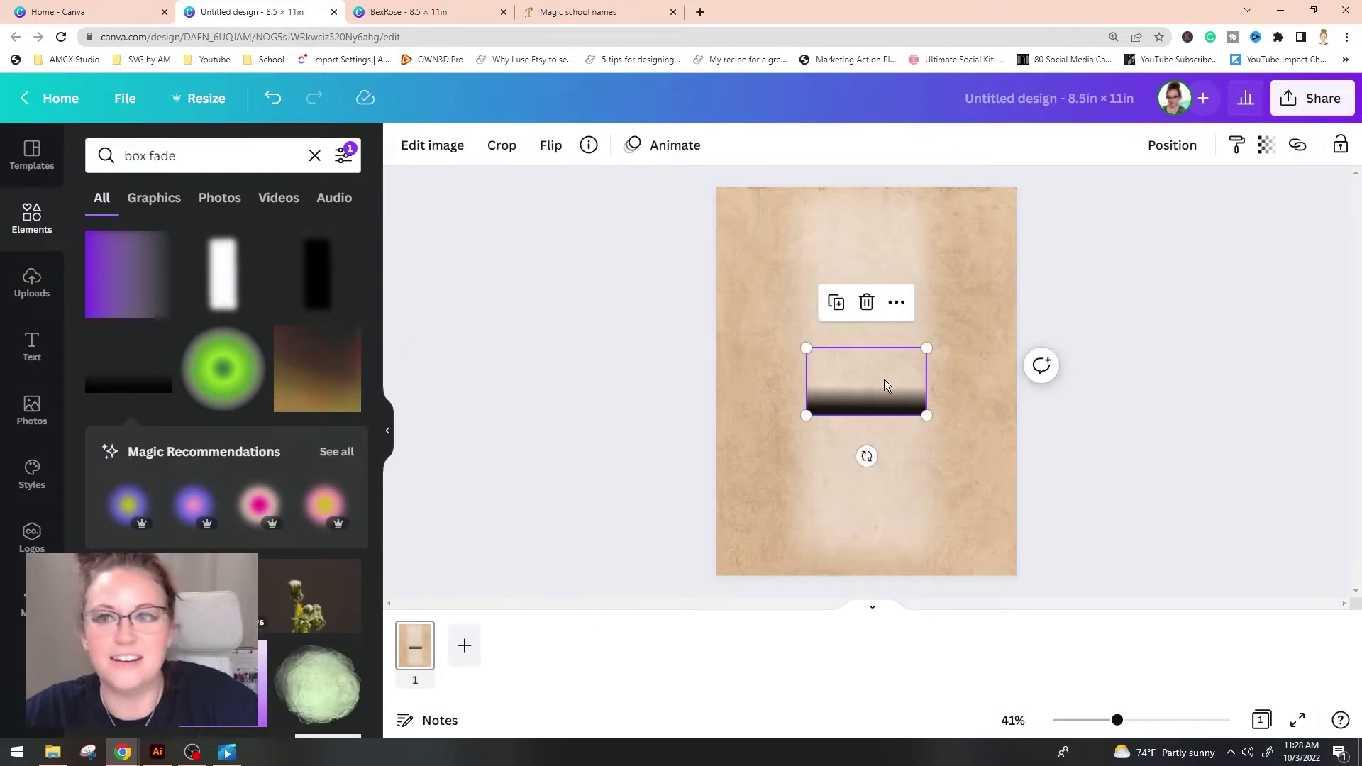
Step: Enlarge the fade box, place its dark band below the page, and set transparency 42
left_click_drag(927, 414, 1189, 623)
left_click_drag(949, 550, 800, 597)
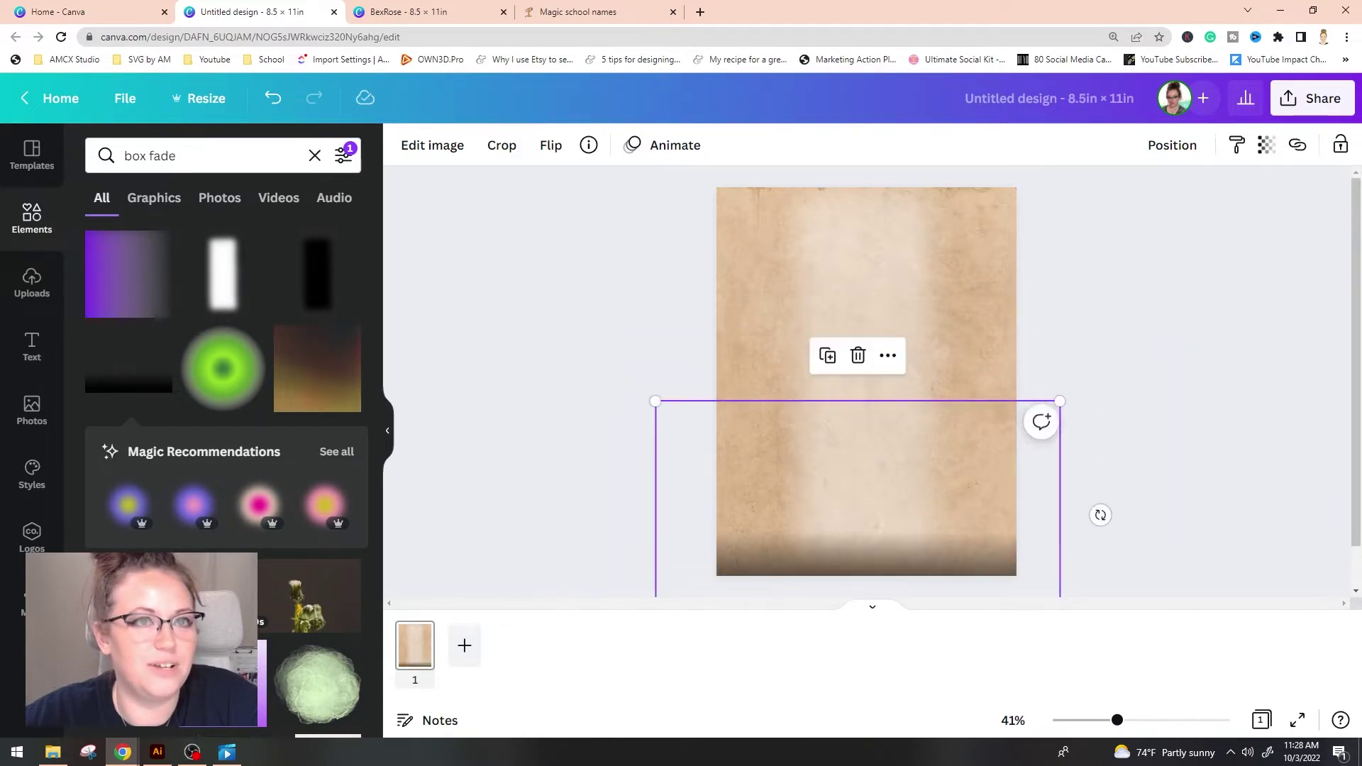
left_click(1266, 145)
left_click_drag(1259, 216, 1139, 241)
key("Escape")
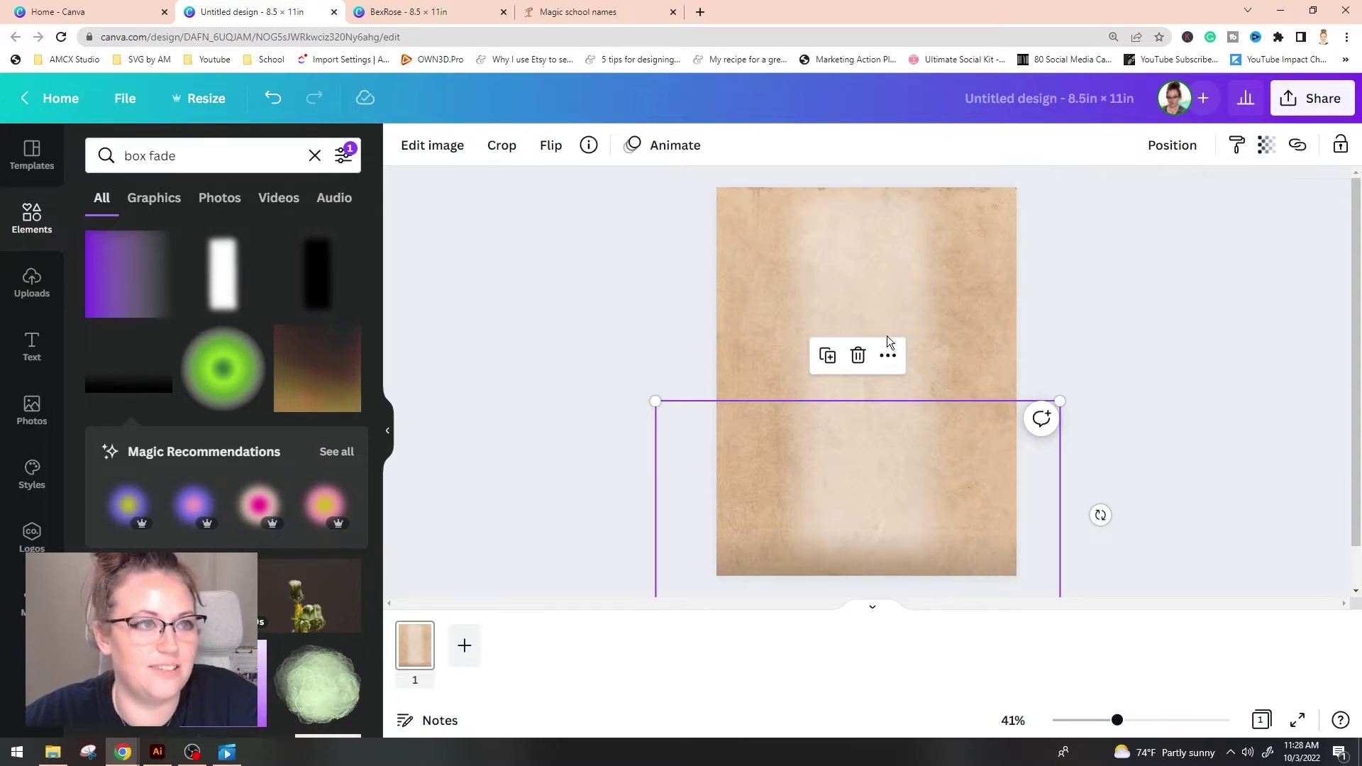
Step: Flip the fade box to -180°, then stand it vertically near the page's right side
left_click_drag(793, 578, 798, 373)
left_click_drag(1100, 311, 522, 311)
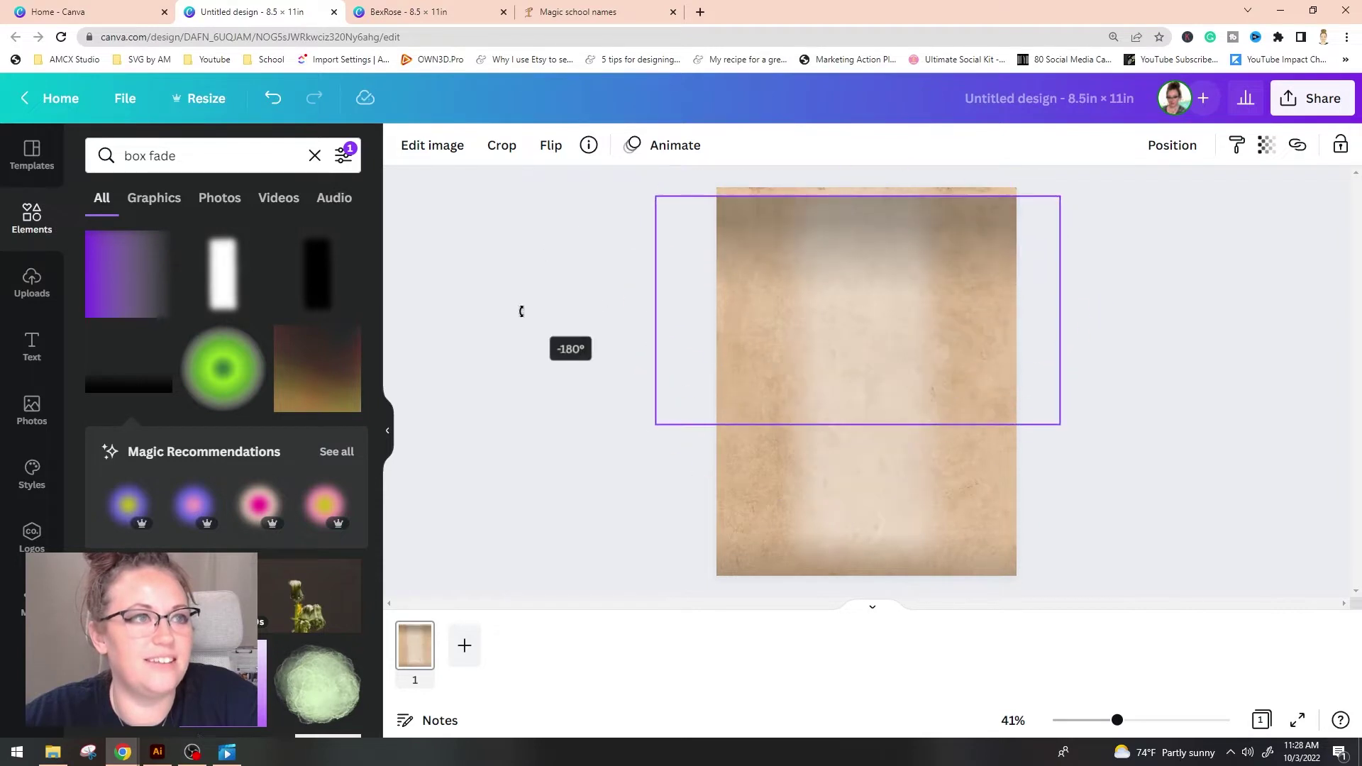
left_click_drag(905, 250, 898, 337)
left_click(623, 265)
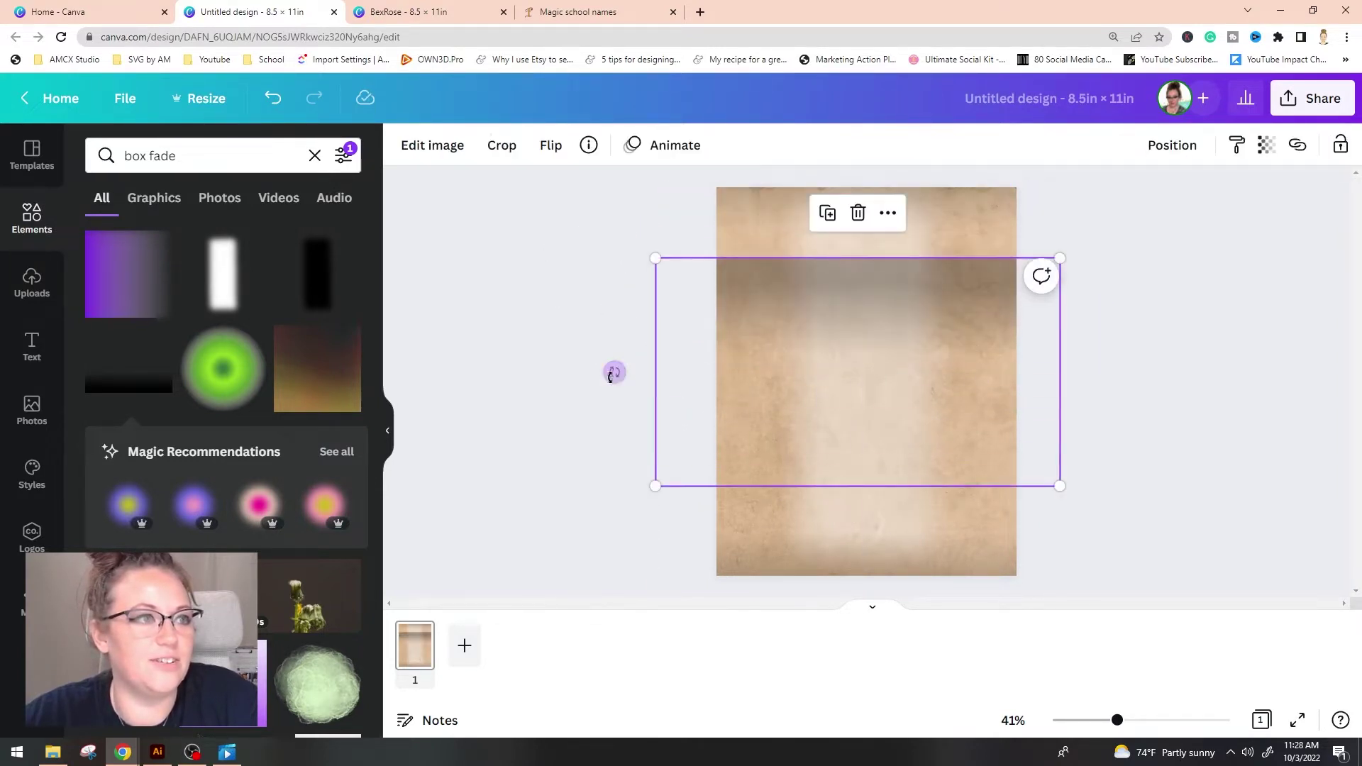
left_click_drag(614, 373, 855, 201)
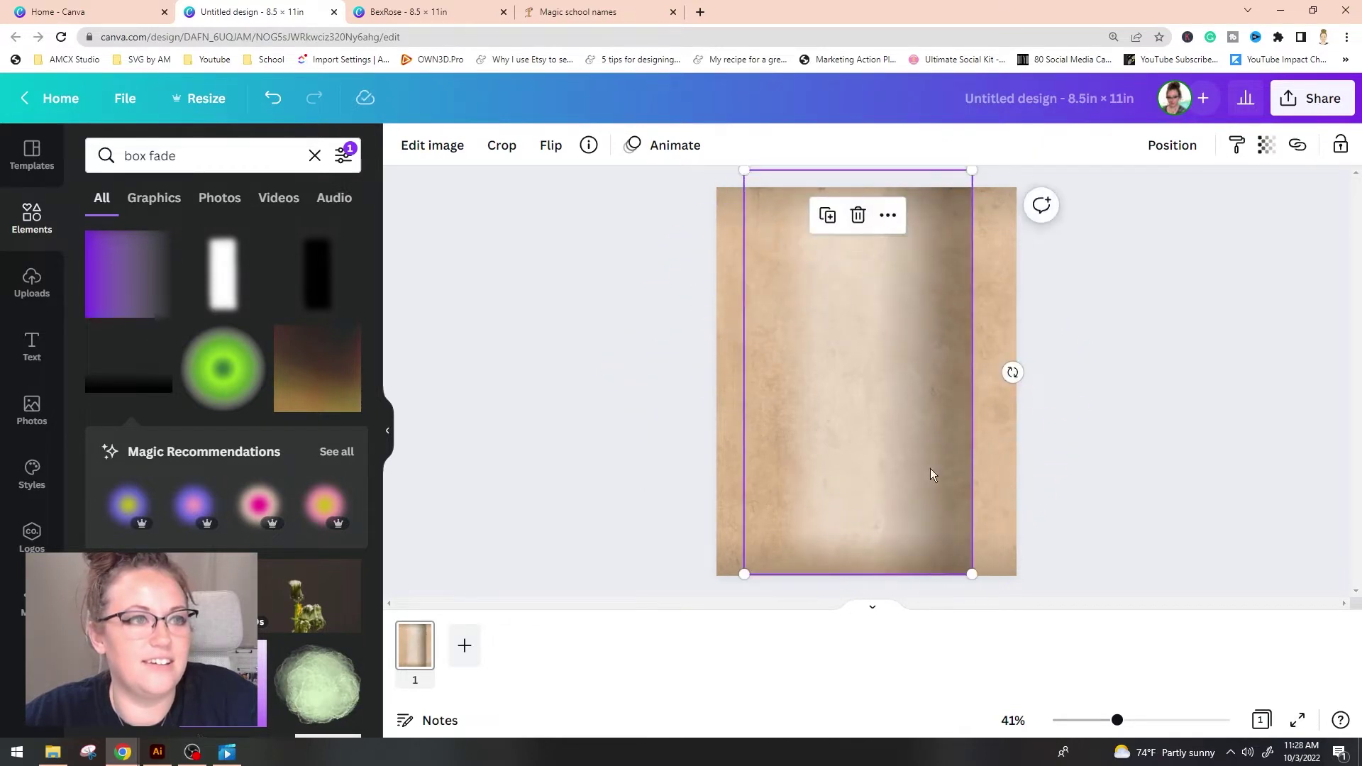
left_click_drag(930, 473, 1034, 471)
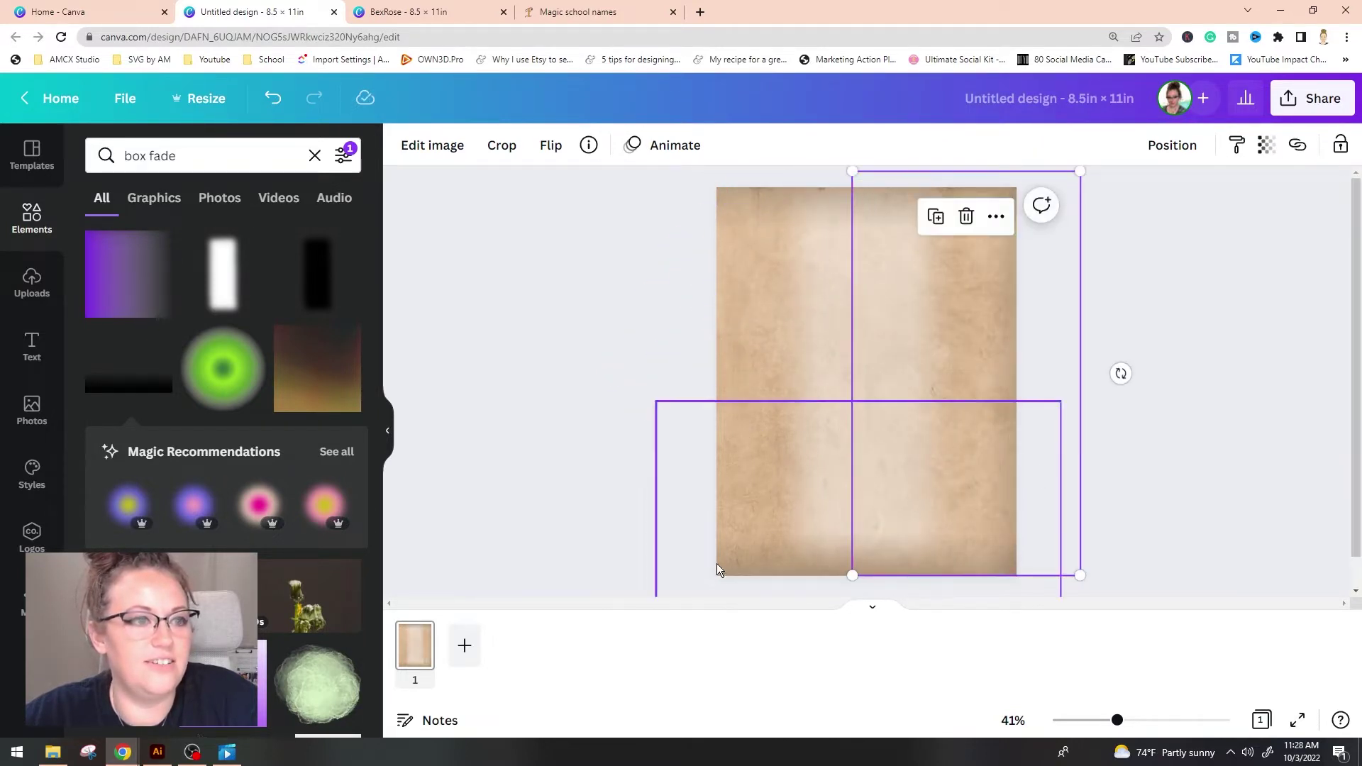
Step: Move the horizontal fade box to the page centre and rotate the vertical one
left_click(738, 565)
left_click(1008, 280)
left_click_drag(773, 458, 782, 178)
left_click(986, 431)
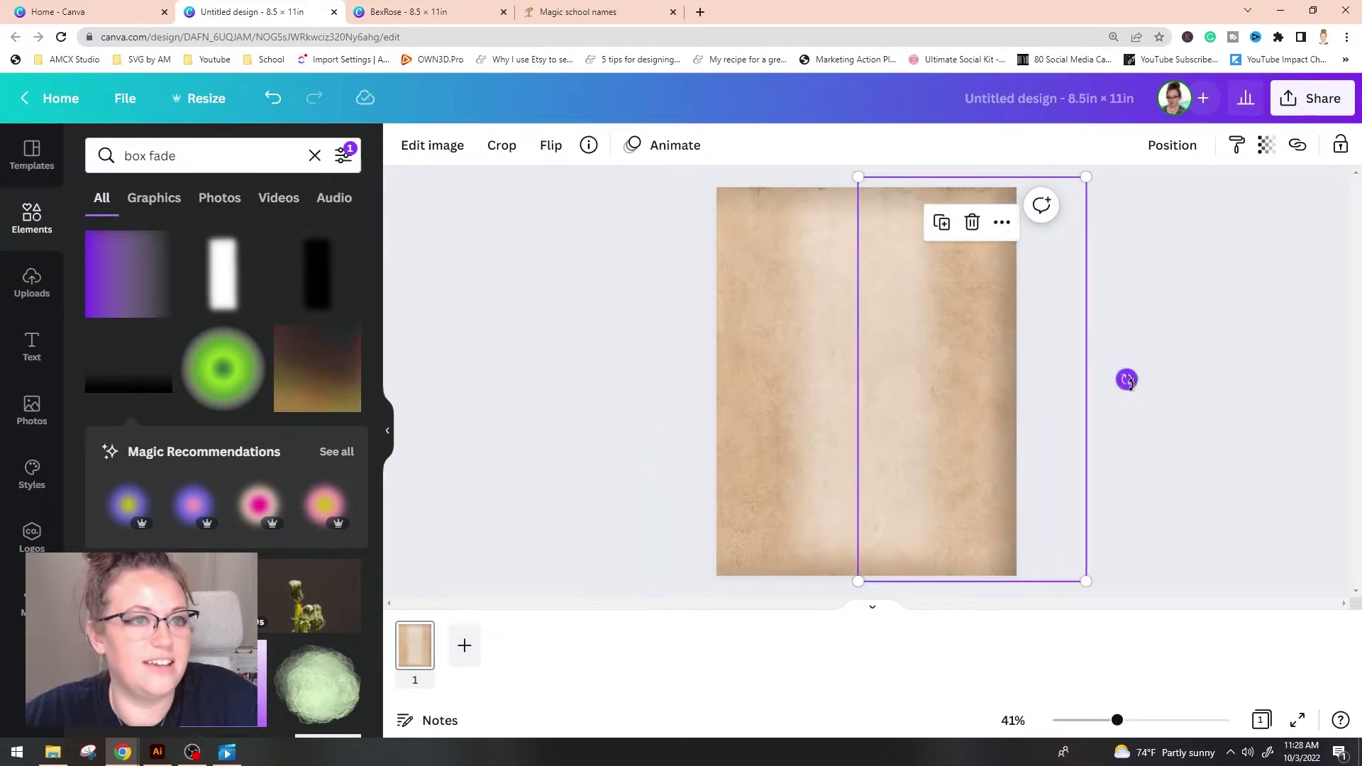
left_click_drag(1127, 380, 711, 386)
left_click_drag(899, 428, 723, 419)
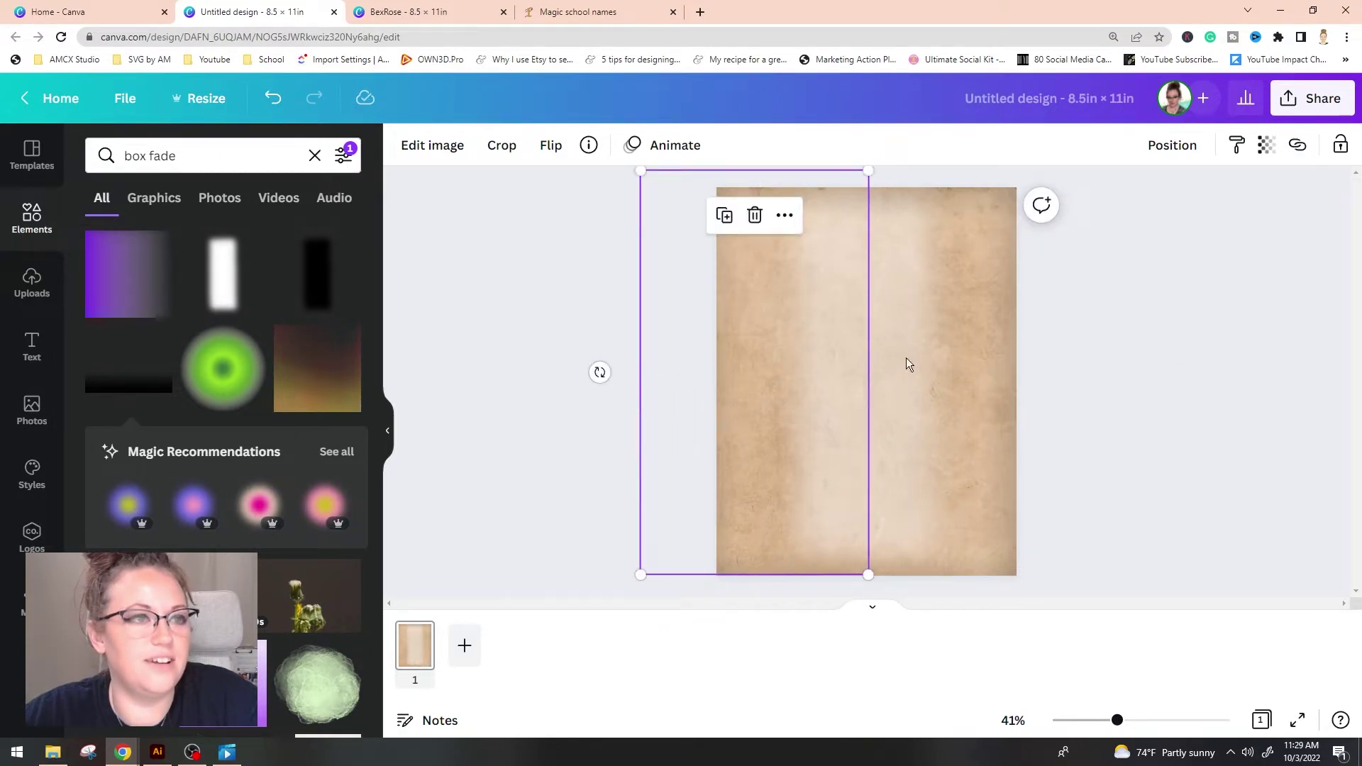
Step: Widen the fade box to about 8.7, centre it, and remove the orange overlay
key("ctrl+z")
key("ctrl+y")
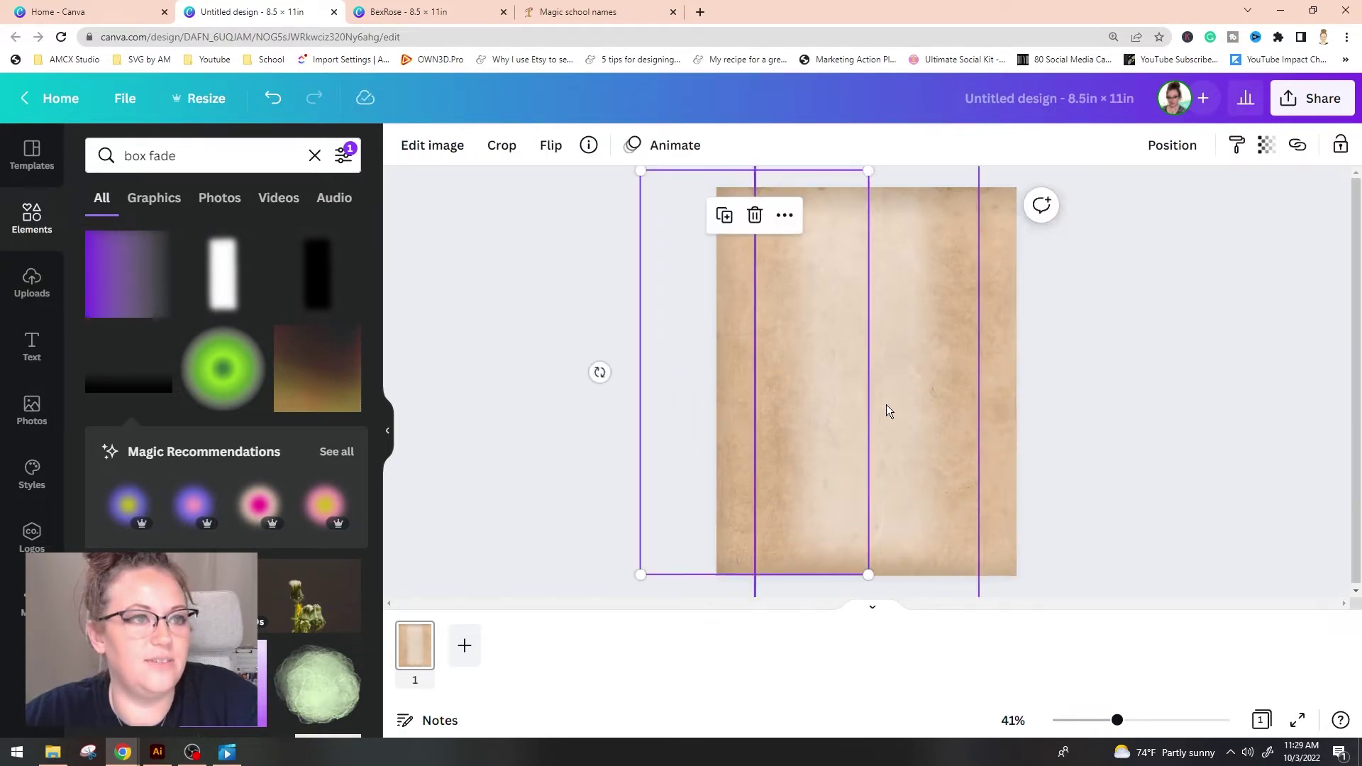
key("ctrl+z")
left_click_drag(979, 372, 1068, 378)
left_click_drag(891, 398, 850, 400)
left_click(1037, 420)
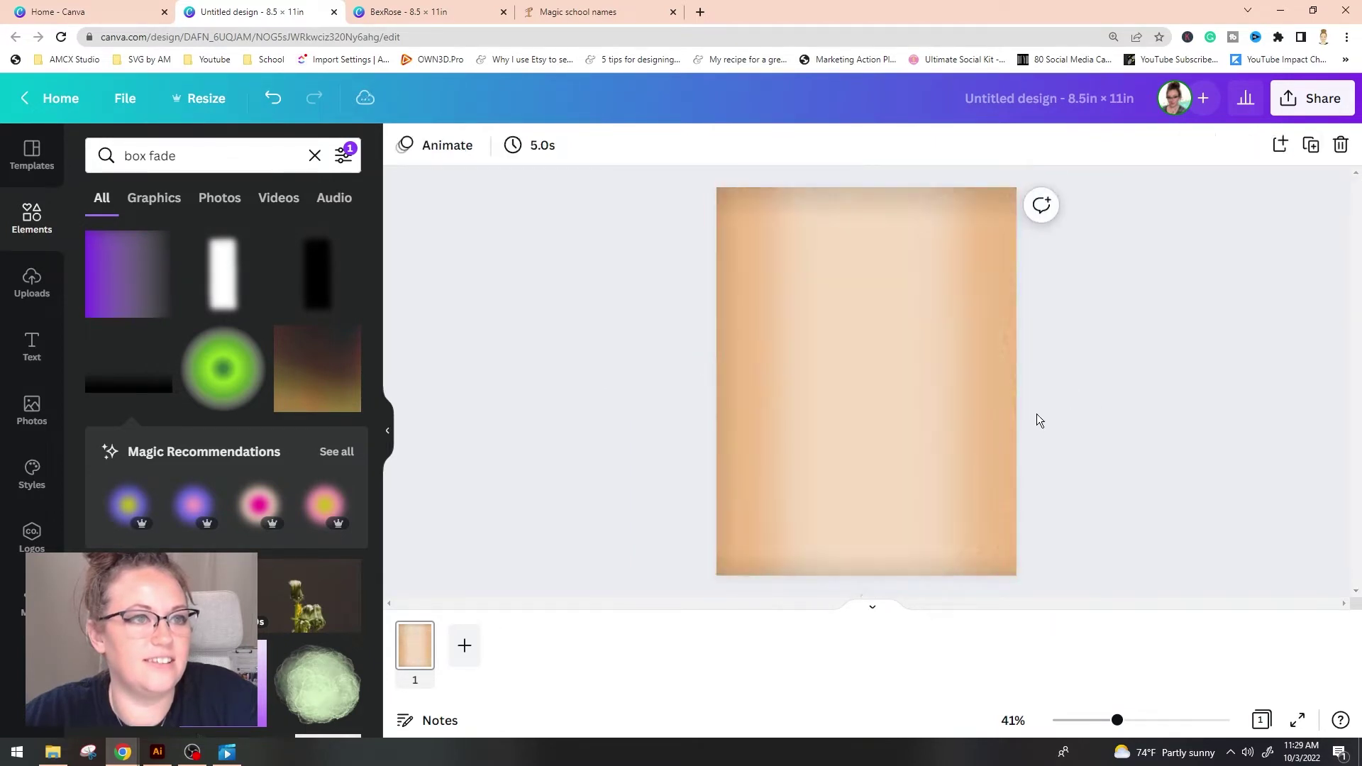
key("ctrl+z")
Step: Bring an off-page fade box onto the page and delete the orange fade boxes
left_click_drag(1155, 386, 970, 404)
left_click(729, 407)
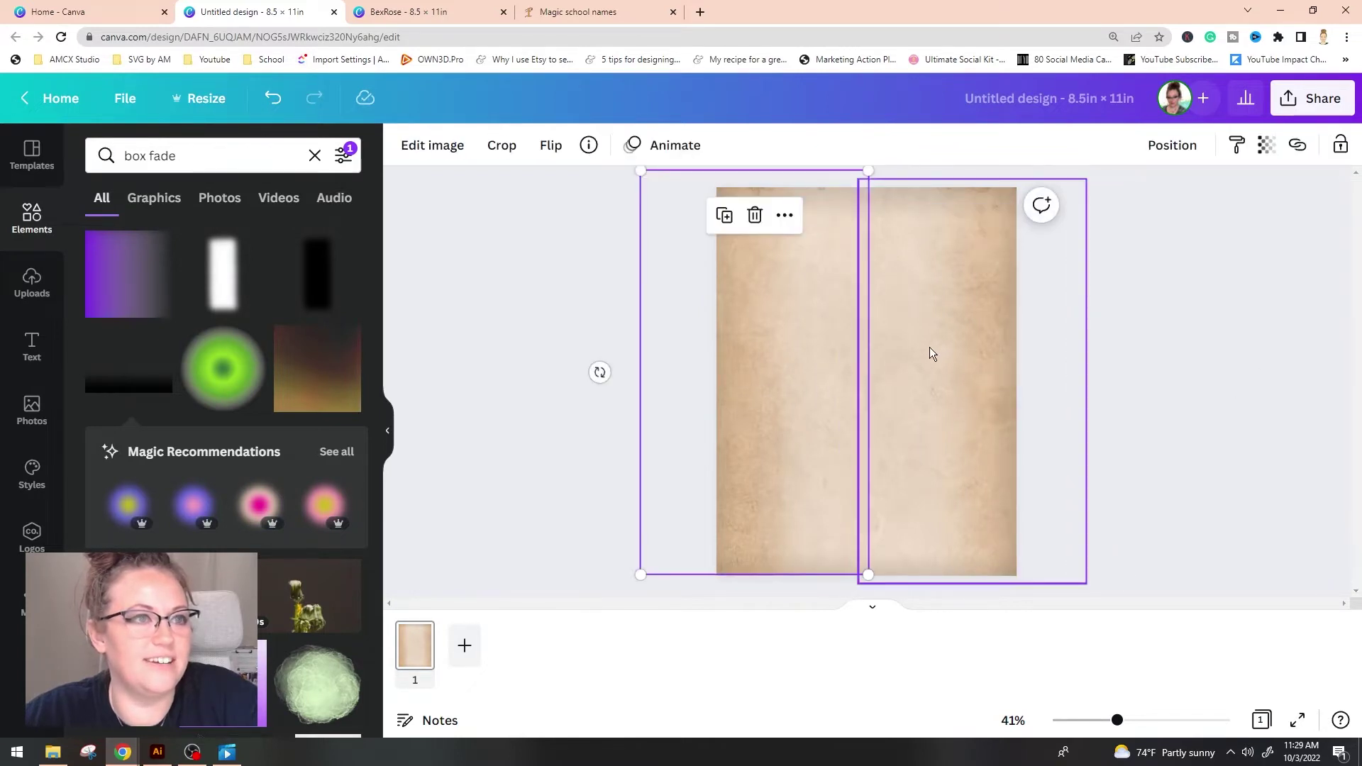
left_click(977, 356)
left_click(823, 418)
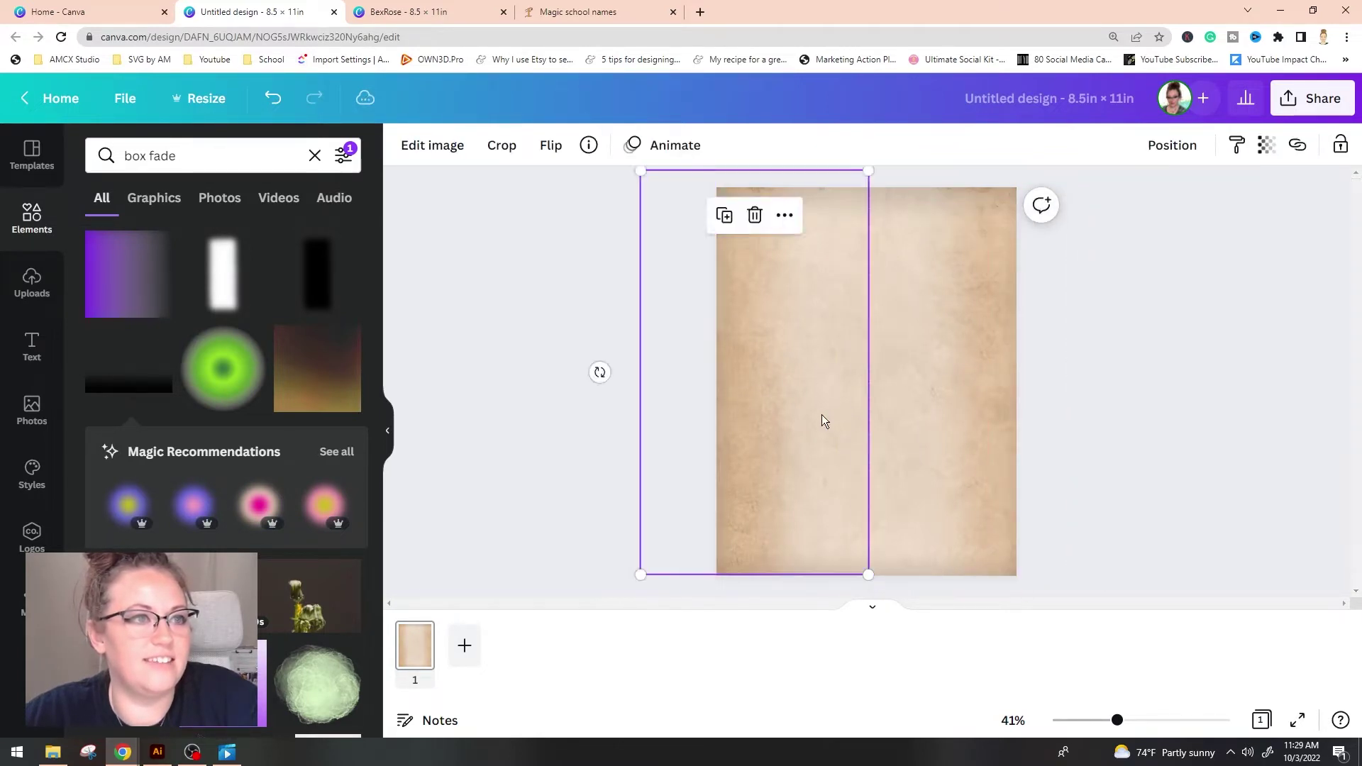
left_click(867, 365)
left_click(850, 253)
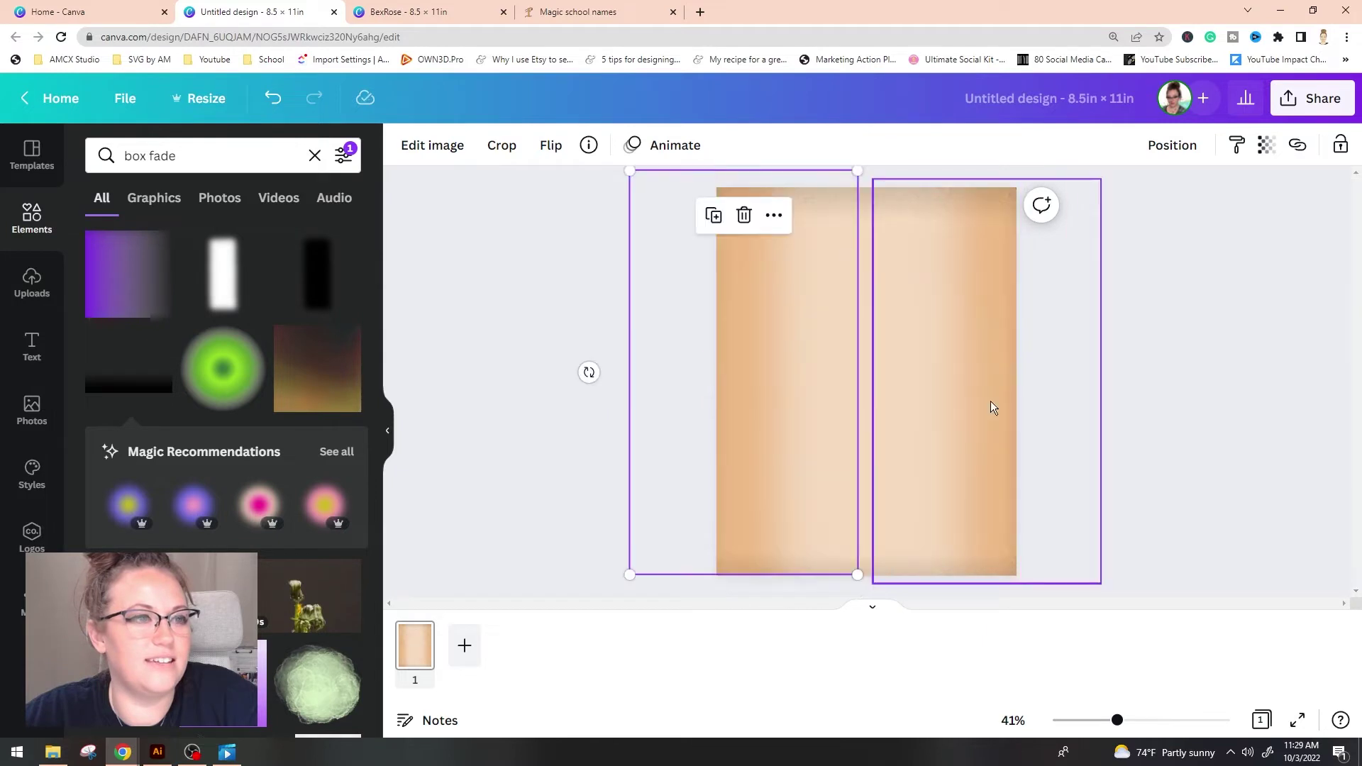
key("Delete")
Step: Try parchment transparency 35, undo it, and nudge the fade boxes toward the page centre
left_click(938, 394)
key("Delete")
left_click(871, 401)
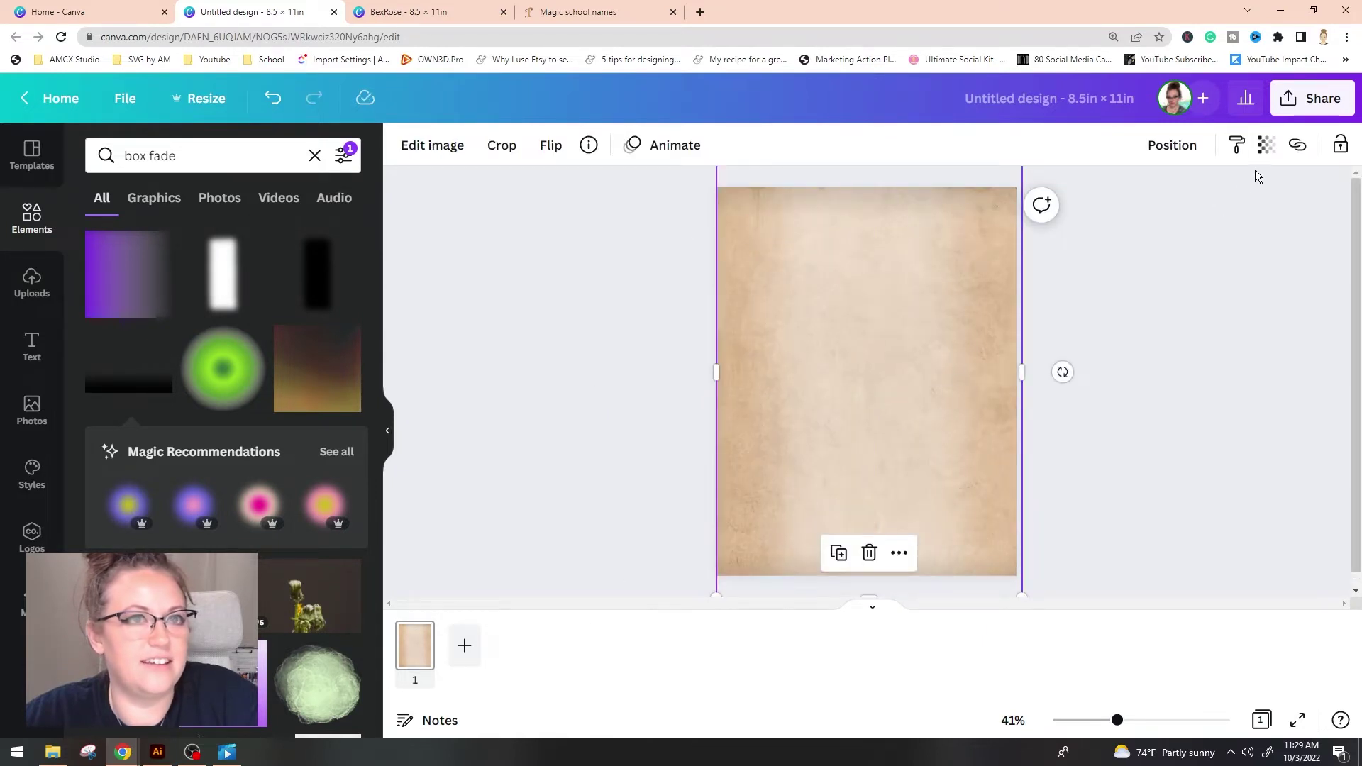
left_click(1266, 145)
left_click_drag(1256, 216, 1146, 224)
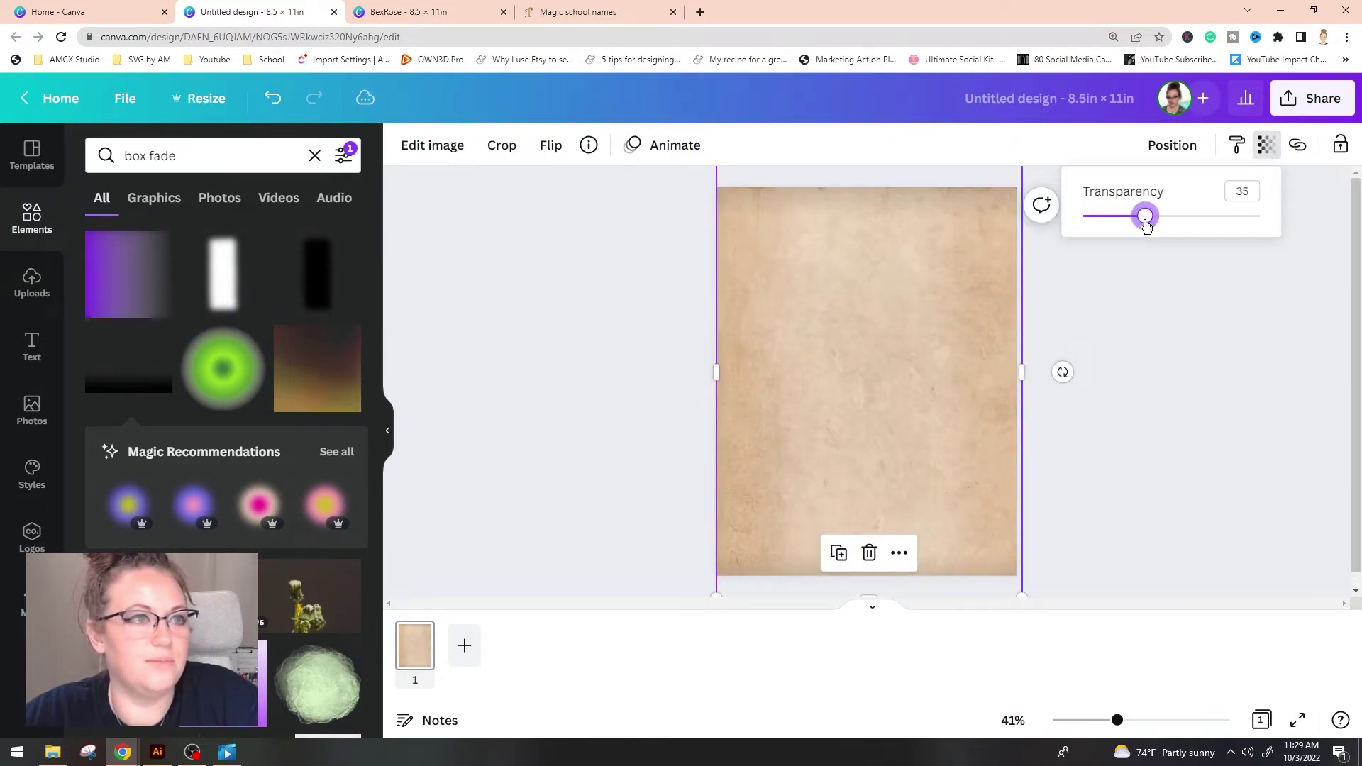
key("ctrl+z")
key("ctrl+z")
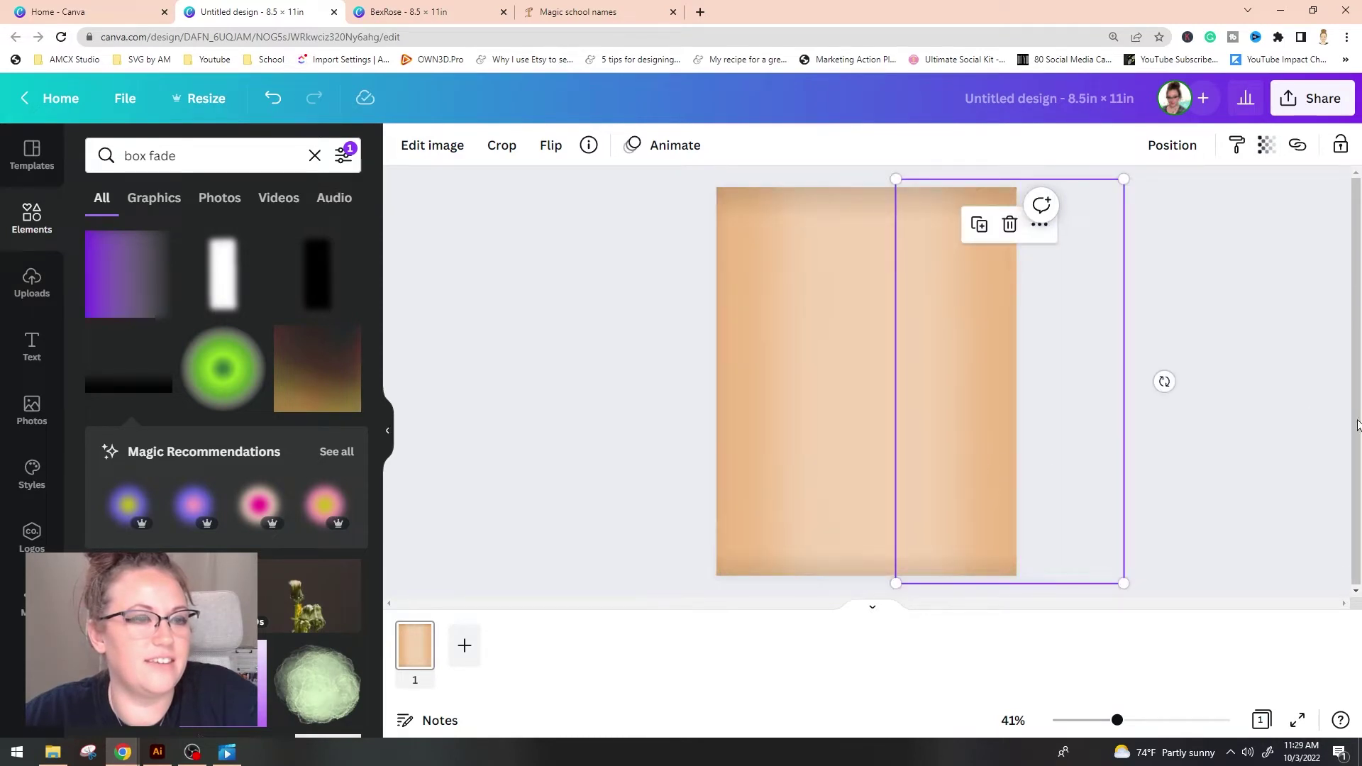
left_click_drag(1007, 452, 970, 450)
left_click_drag(748, 433, 745, 432)
left_click(1235, 431)
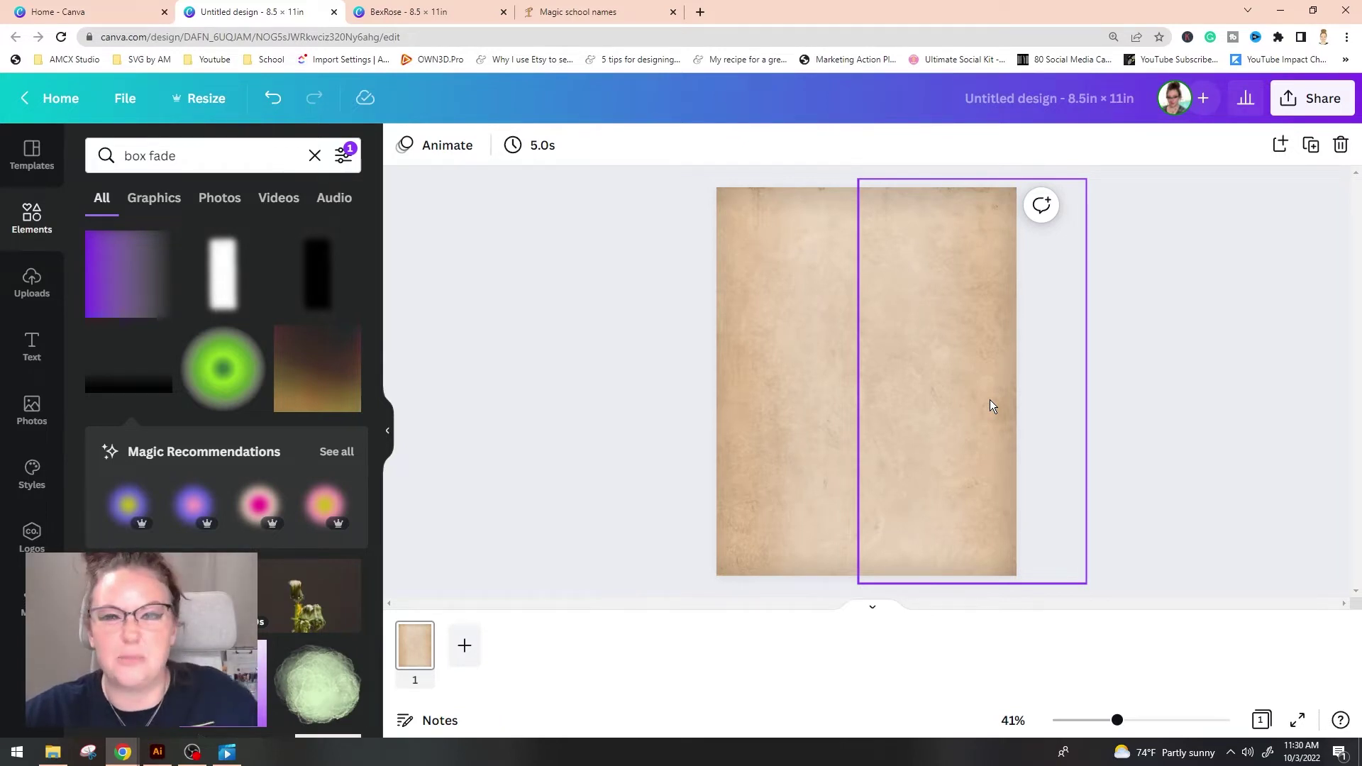
Step: Switch over to the BexRose design
key("ctrl+Tab")
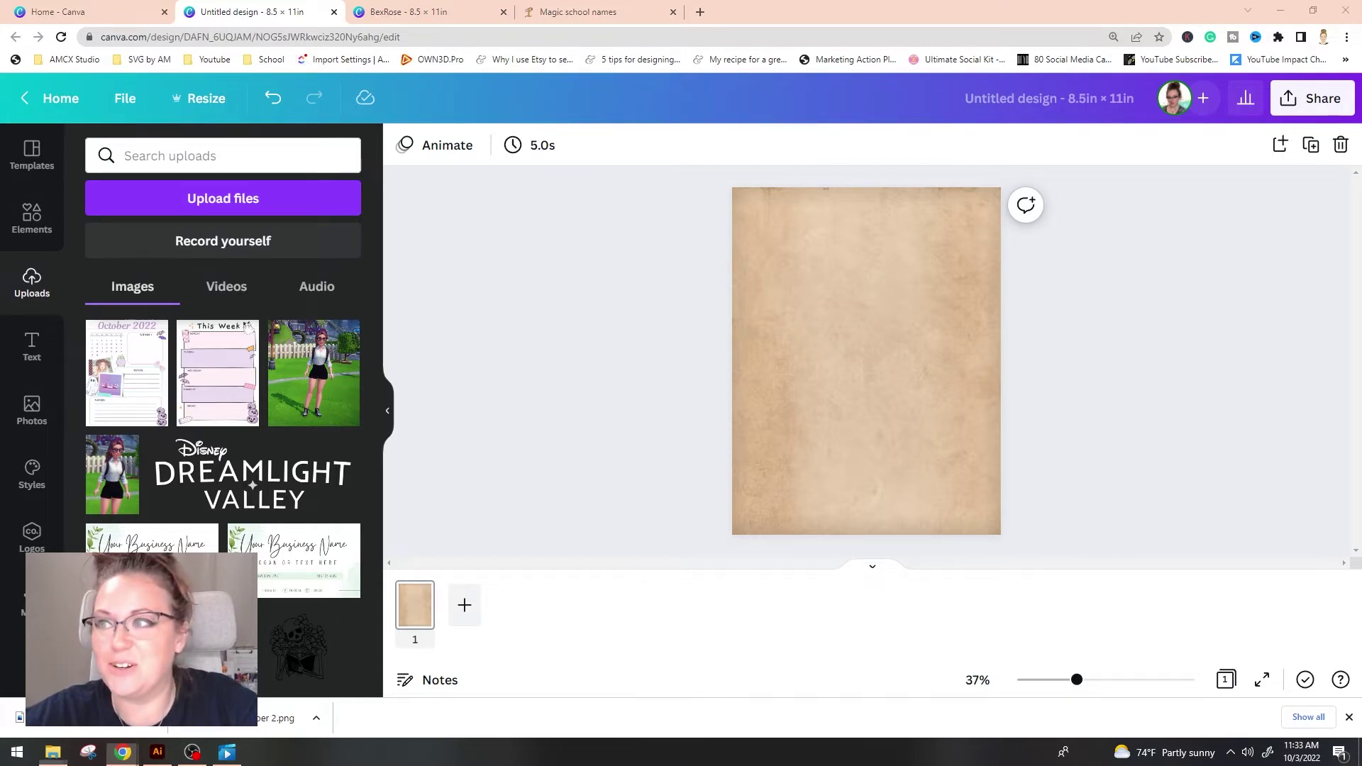
Step: Upload the parchment PNG and stretch it from the top-left corner to fill the page
left_click_drag(212, 718, 983, 381)
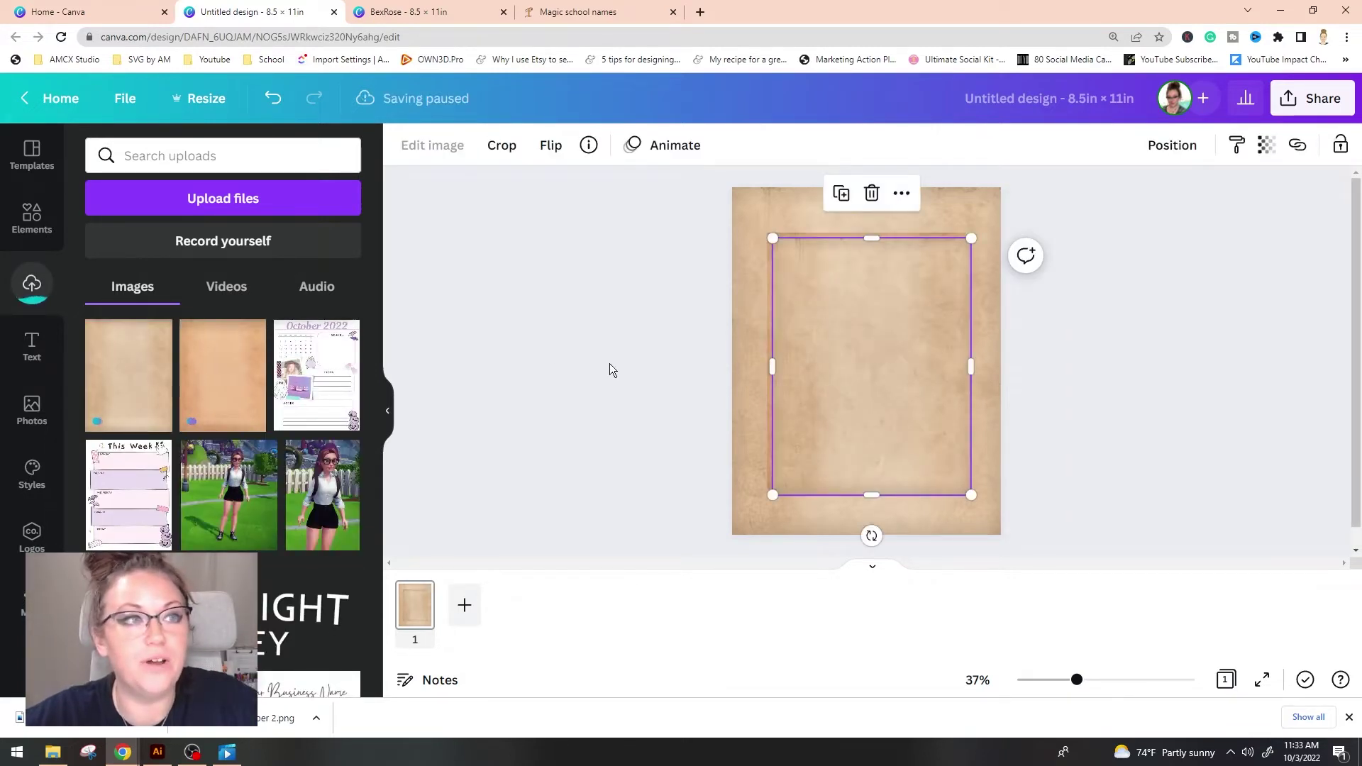
left_click(610, 364)
left_click(893, 401)
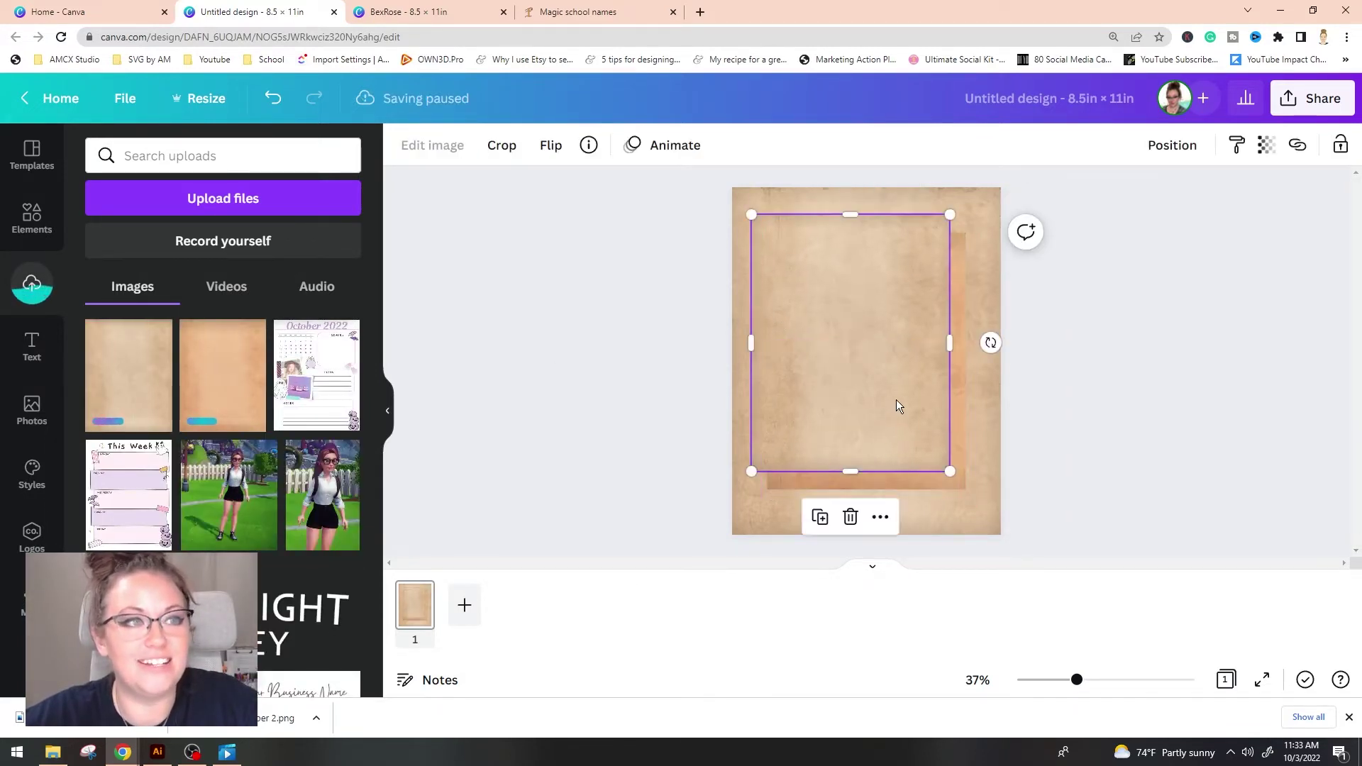
mouse_move(893, 401)
left_mouse_down()
mouse_move(860, 359)
mouse_move(878, 381)
left_mouse_up()
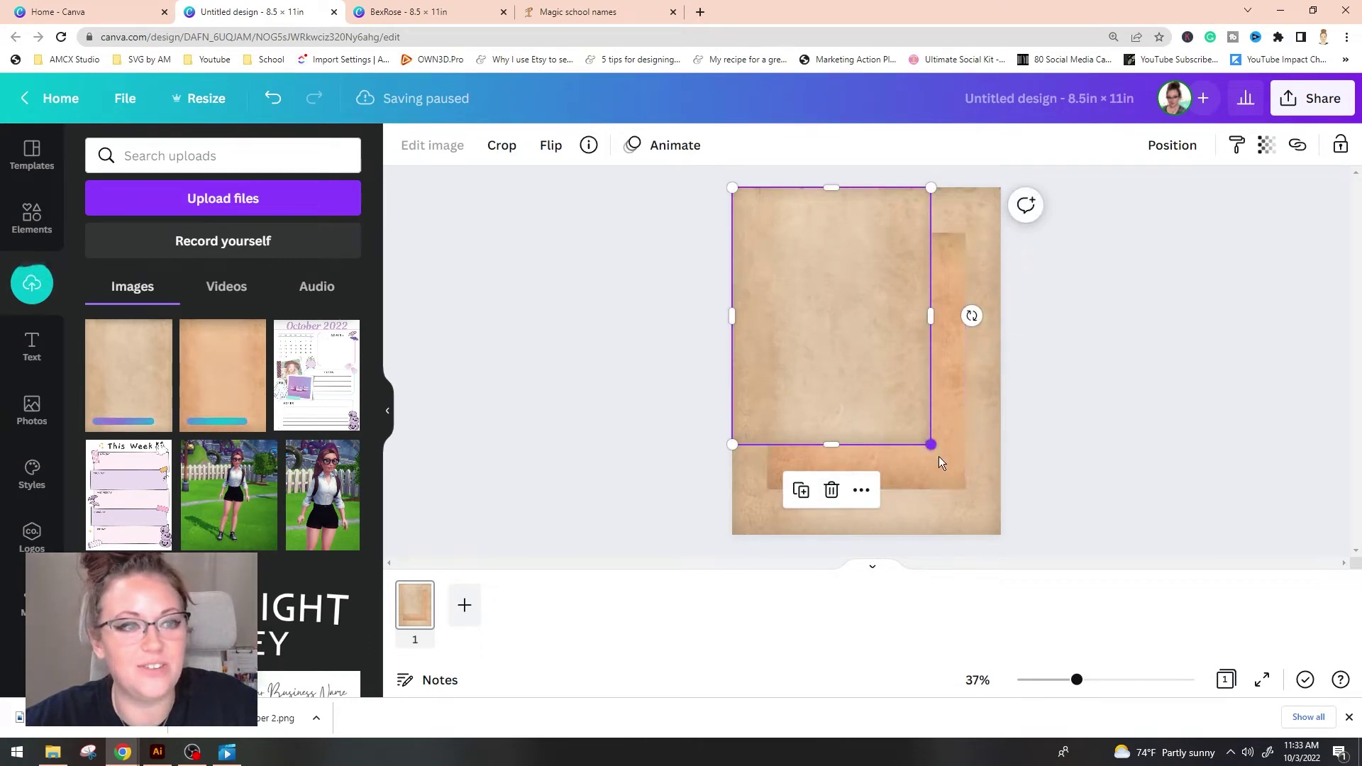
left_click_drag(931, 445, 1001, 531)
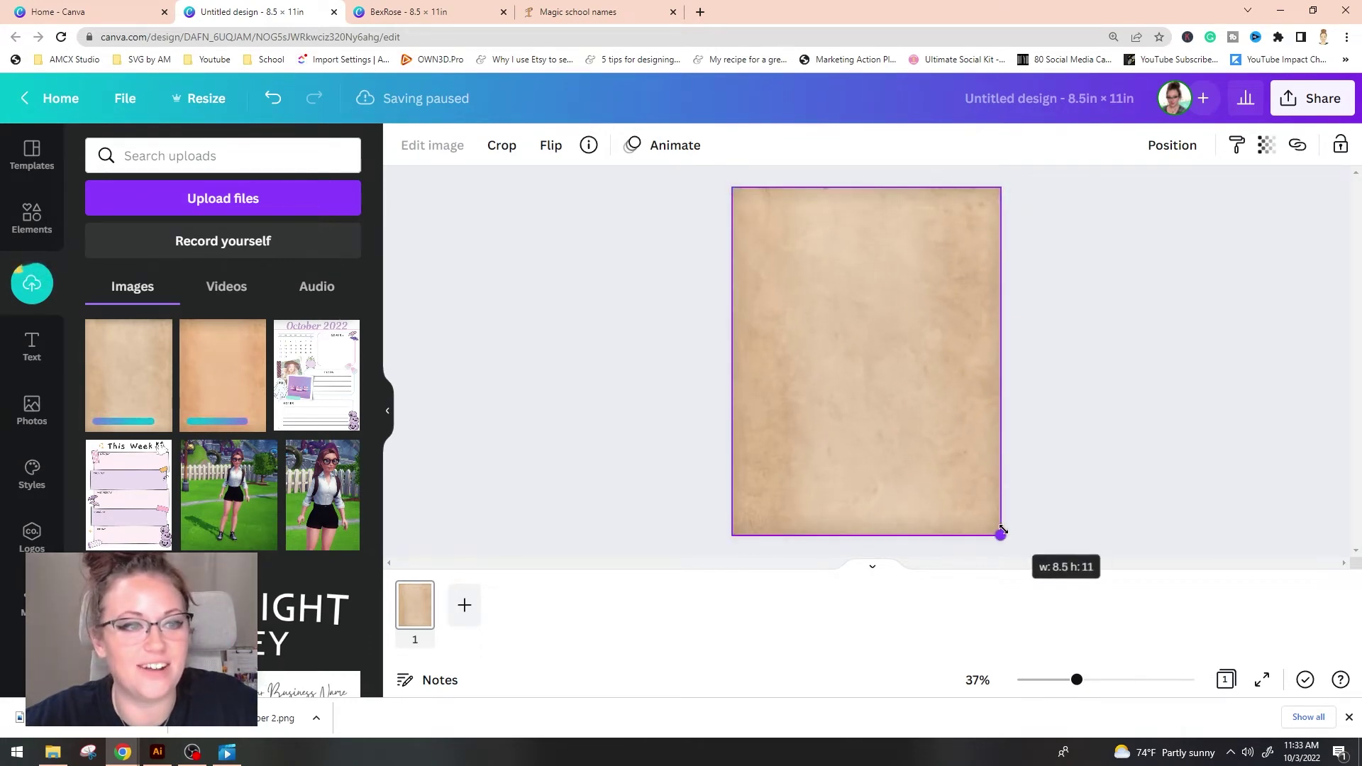
left_click(1288, 394)
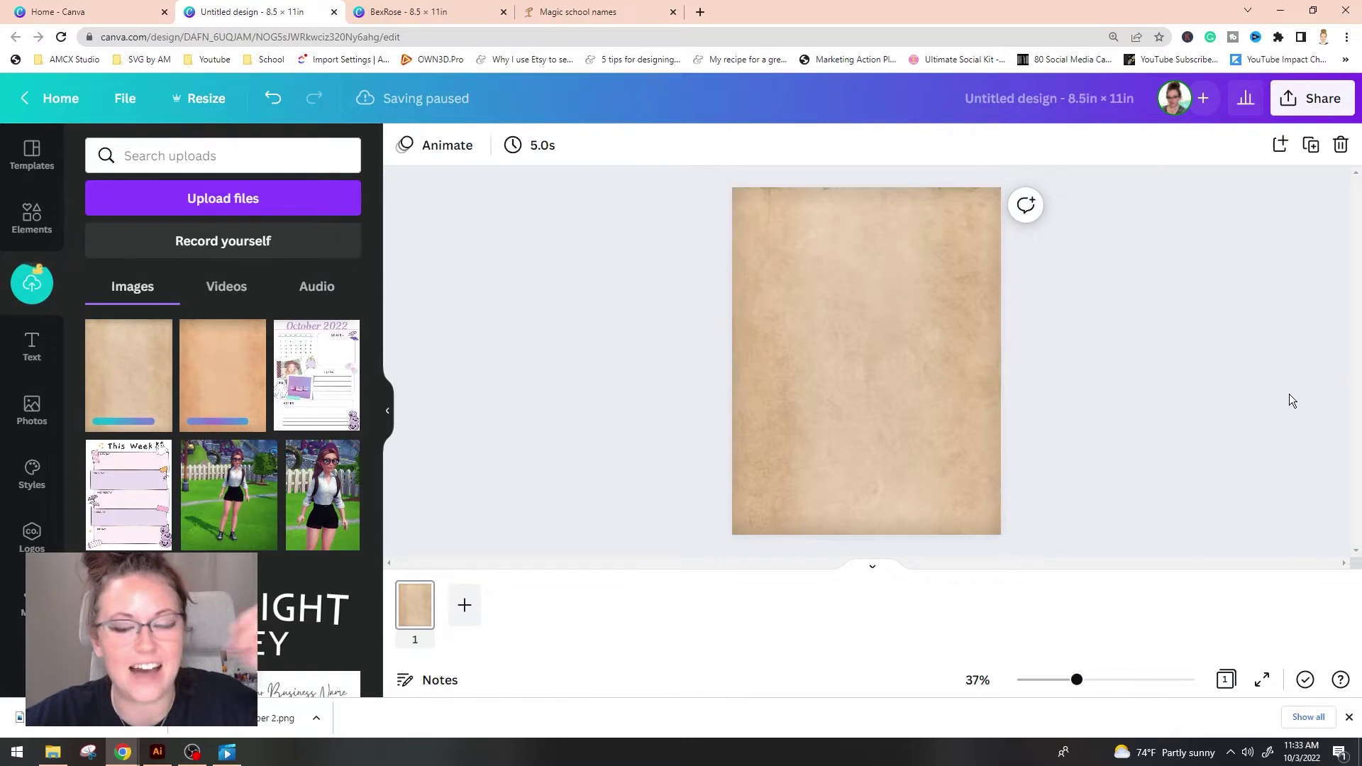
left_click(944, 388)
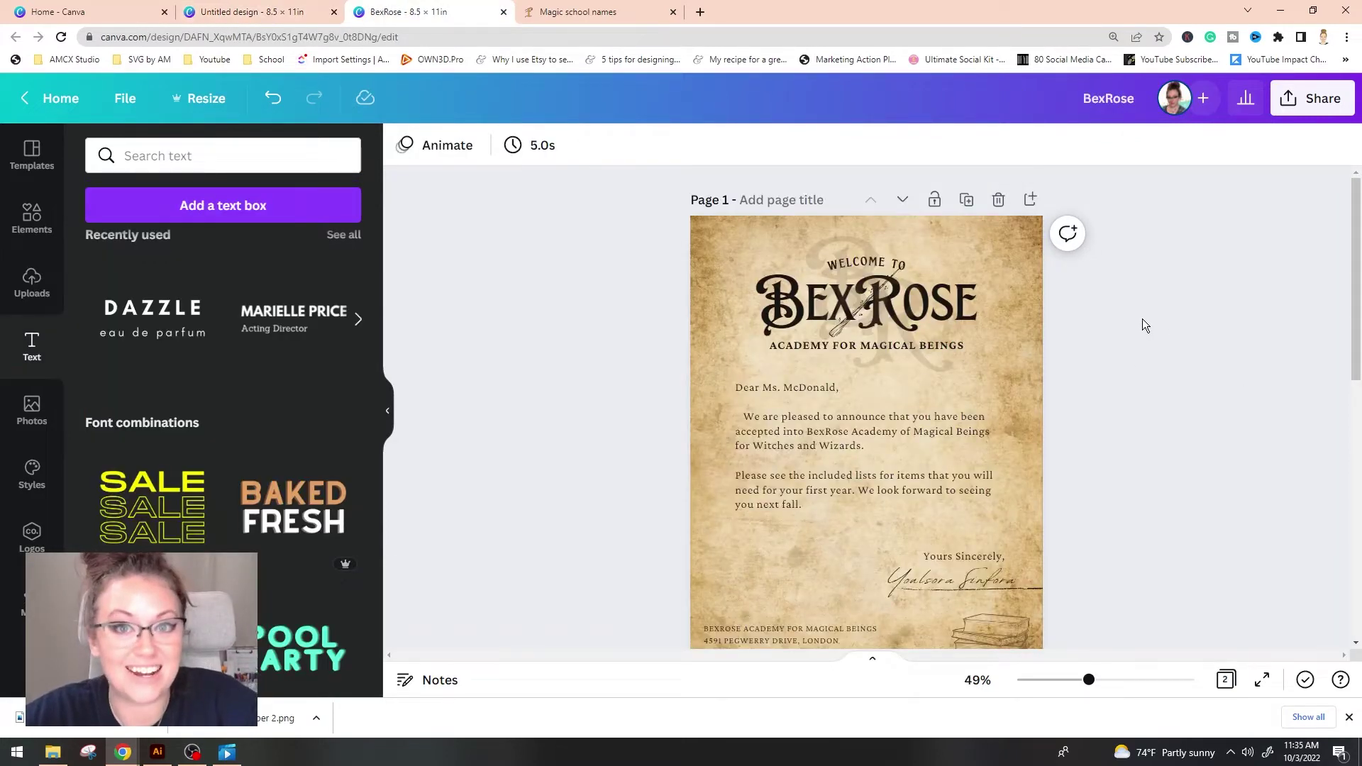
Step: Inspect the BexRose letter's title, body and signature text, then deselect everything
left_click(824, 297)
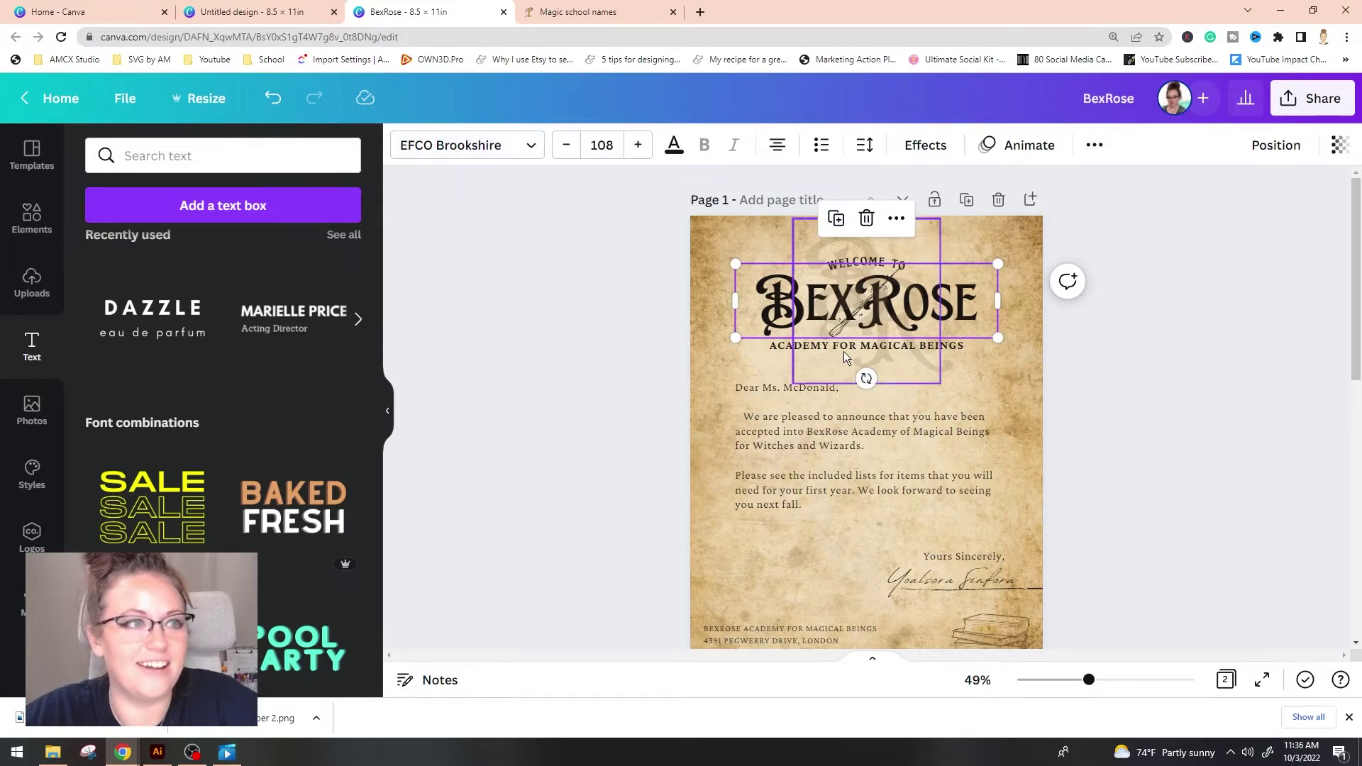
left_click(777, 410)
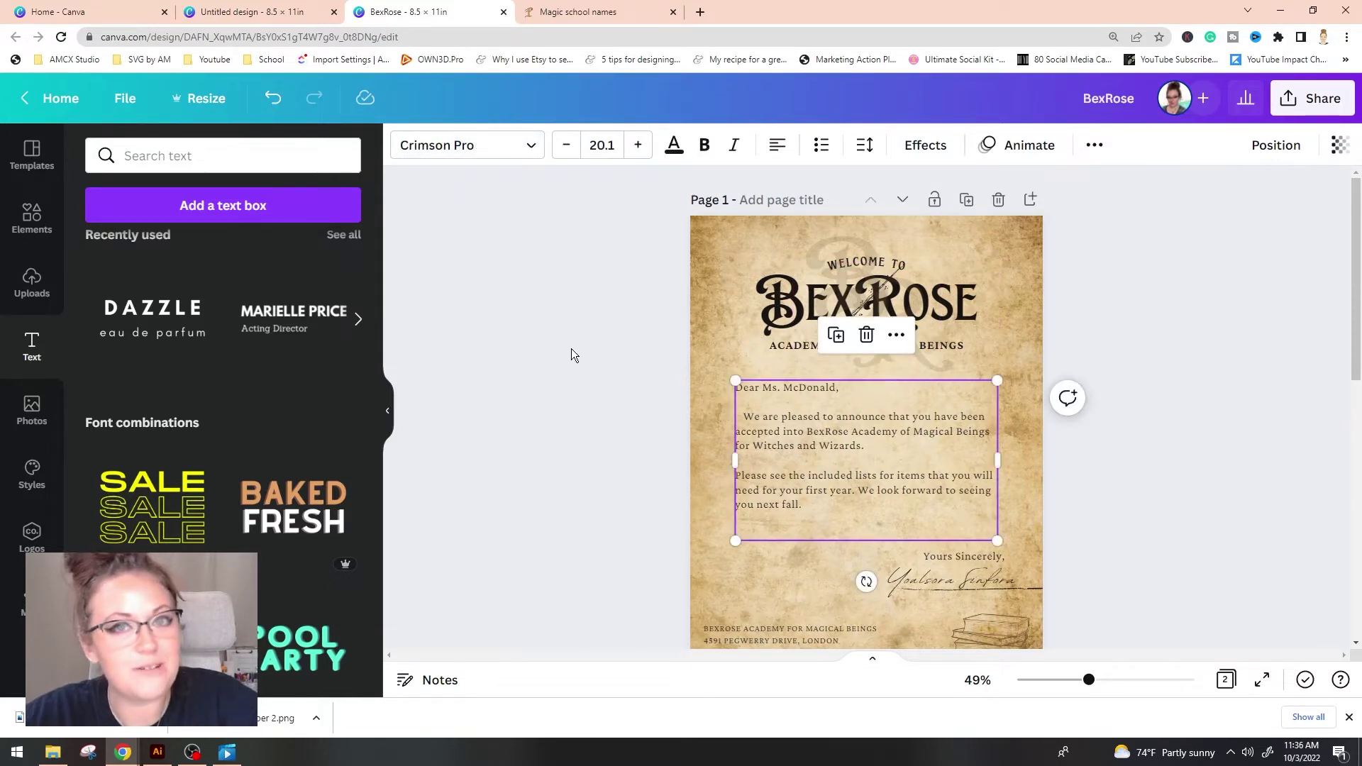
left_click(917, 580)
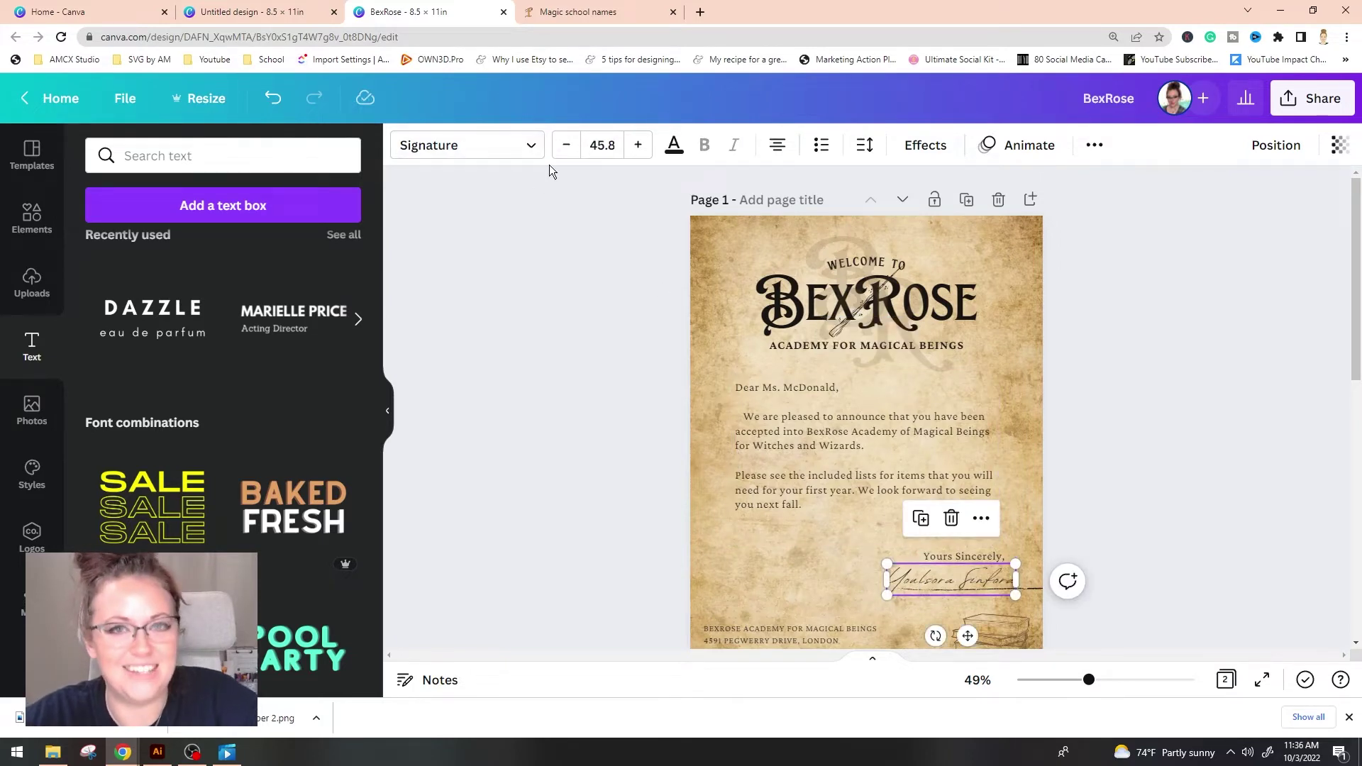
left_click(540, 245)
Step: Add two subheading text boxes to the parchment page and move them up toward the top
left_click(252, 12)
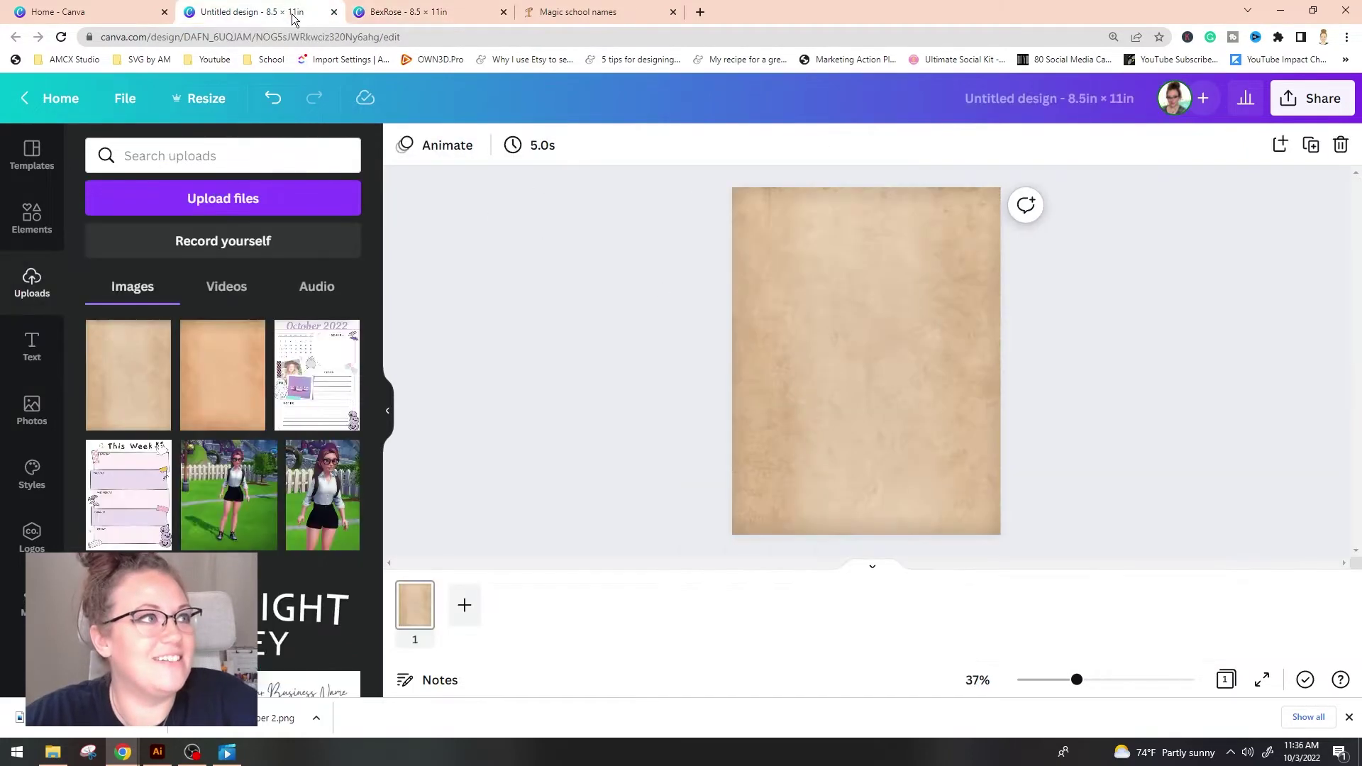
left_click(32, 346)
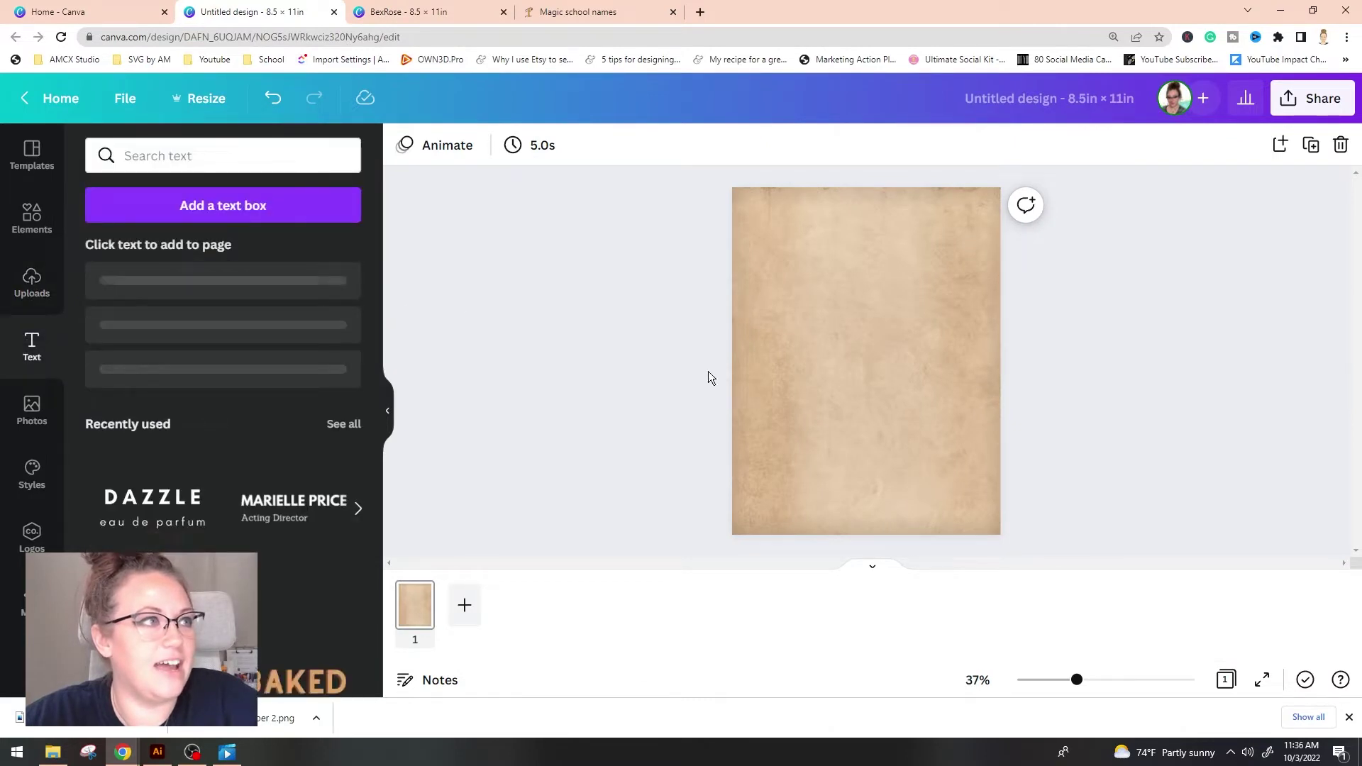
left_click(217, 155)
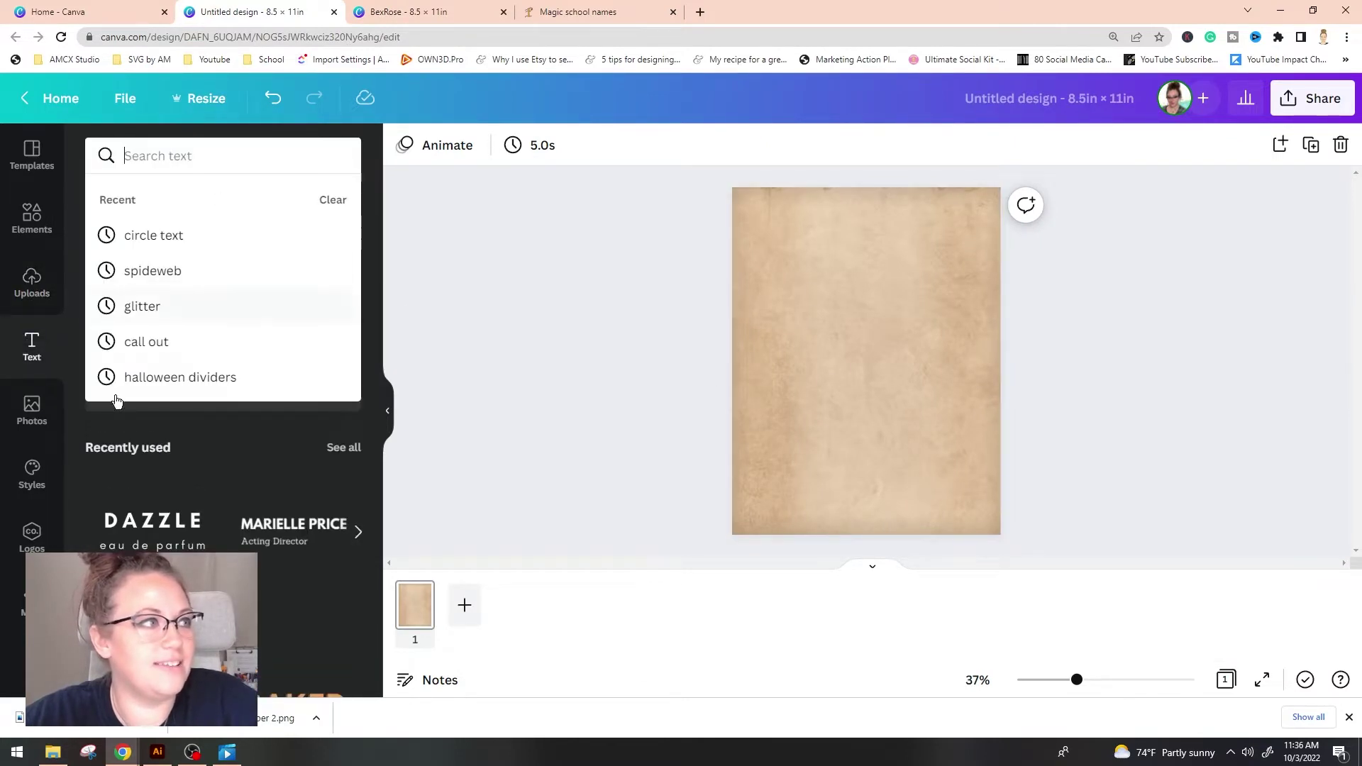
left_click(142, 433)
left_click(173, 354)
left_click(173, 353)
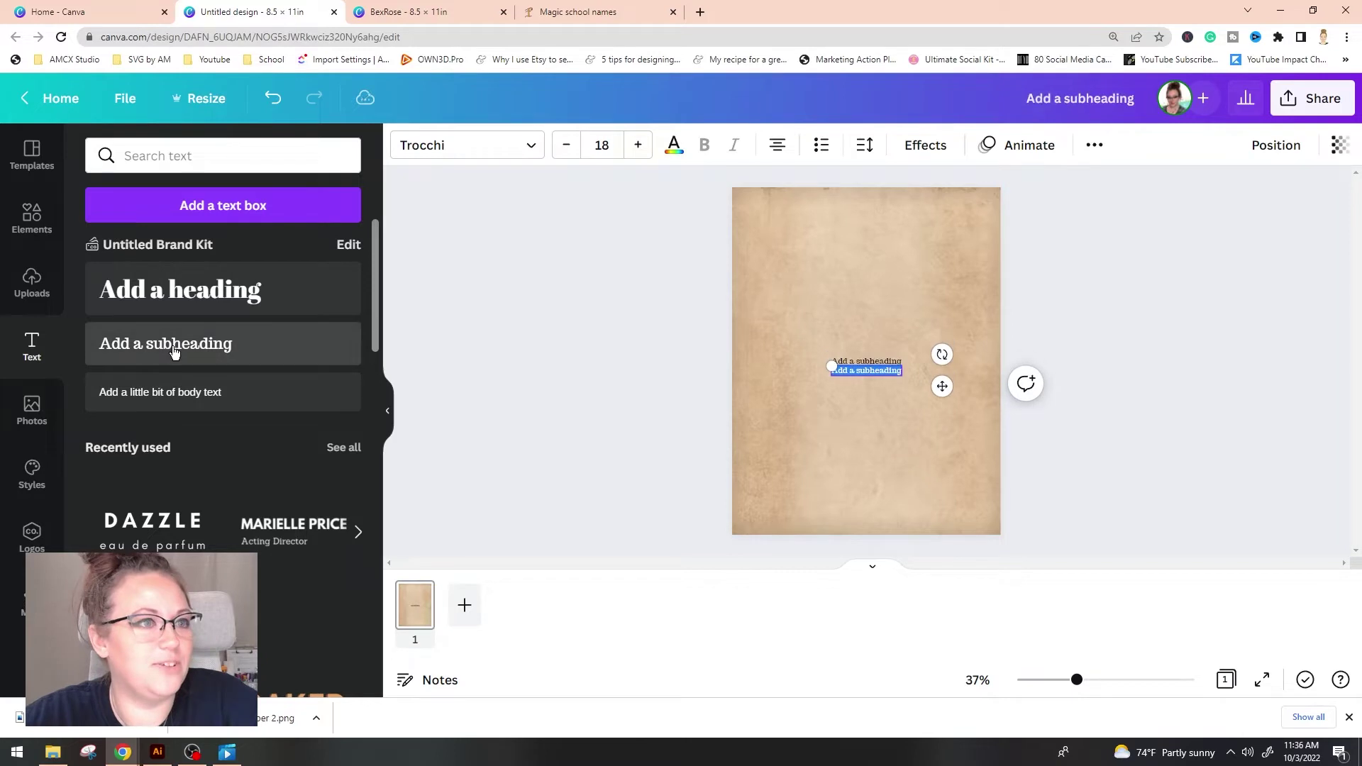
left_click(851, 395)
left_click_drag(866, 371, 885, 286)
left_click_drag(866, 370, 866, 327)
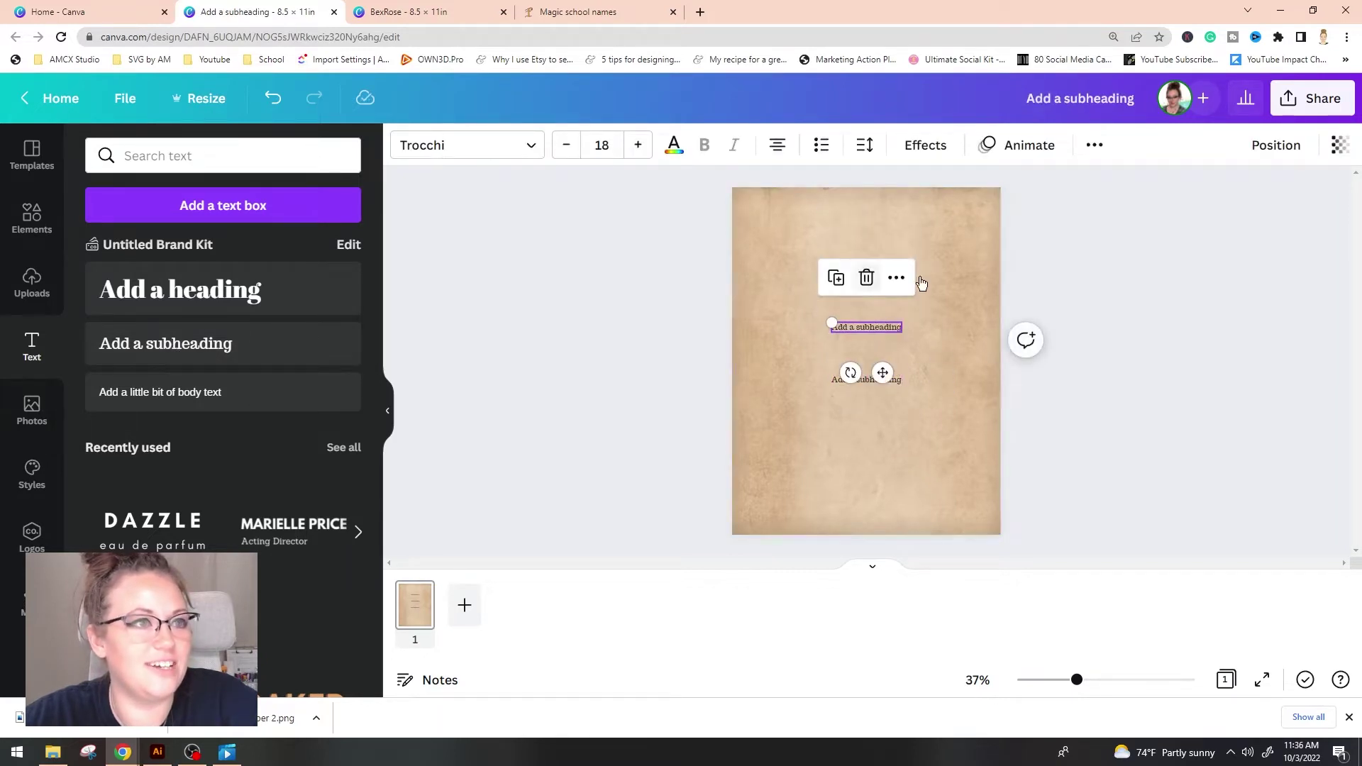
left_click(866, 277)
left_click(866, 276)
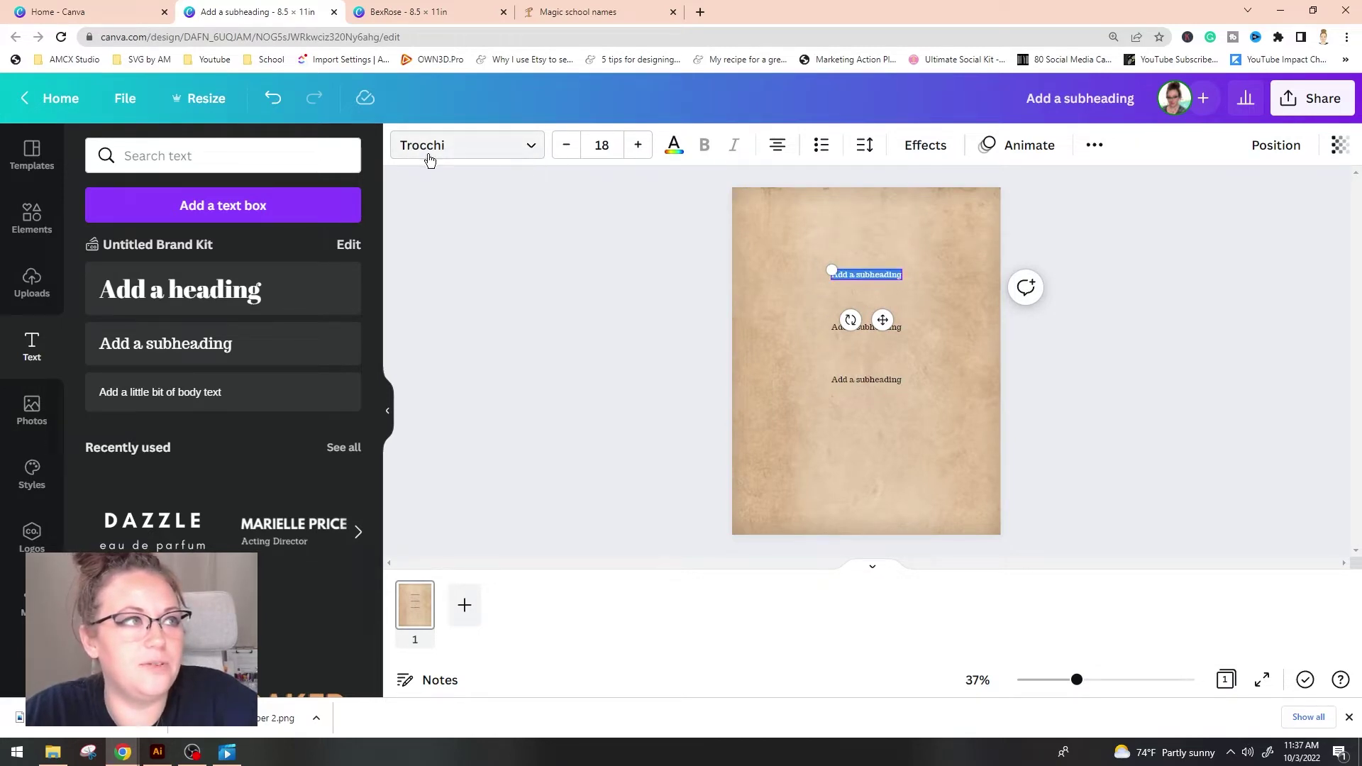
Step: Set the top subheading to EFCO Brookshire at size 61.6, centred near the page top
left_click(476, 161)
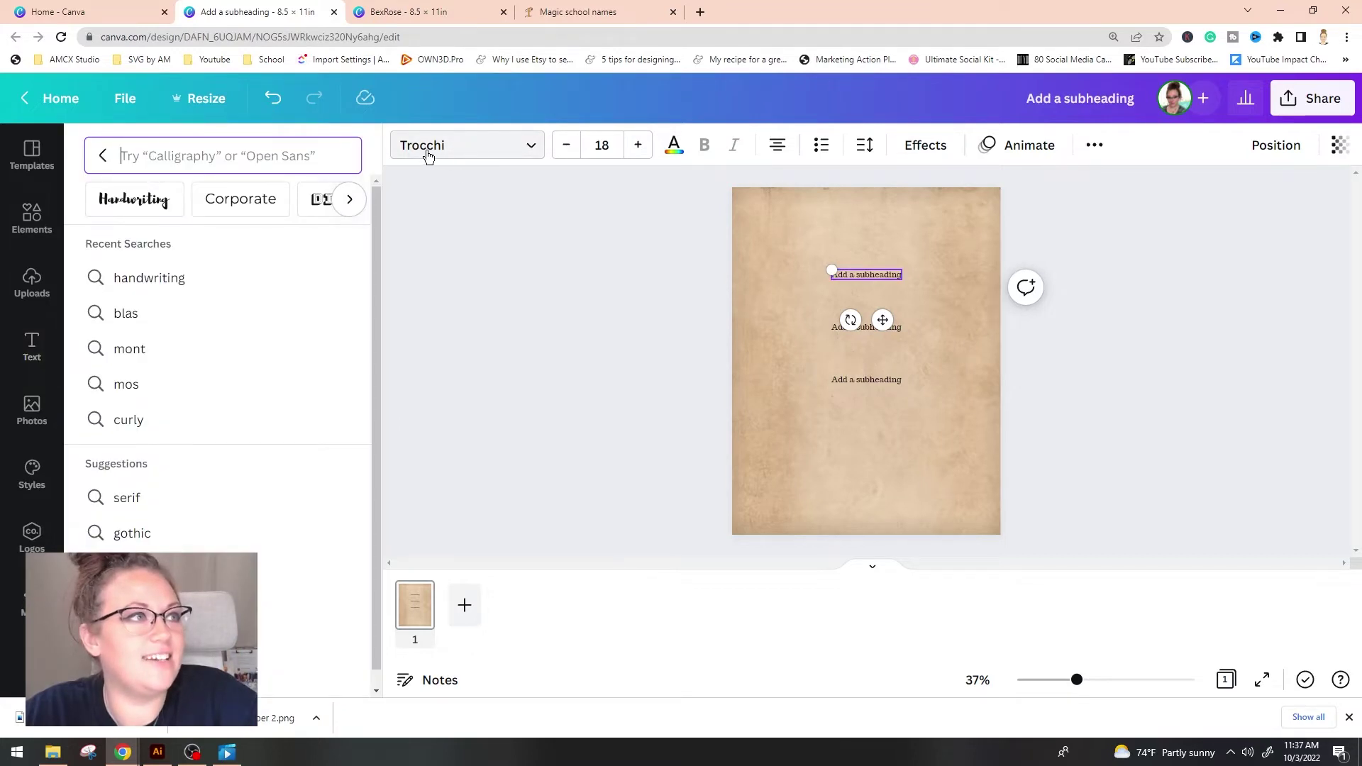
type("e")
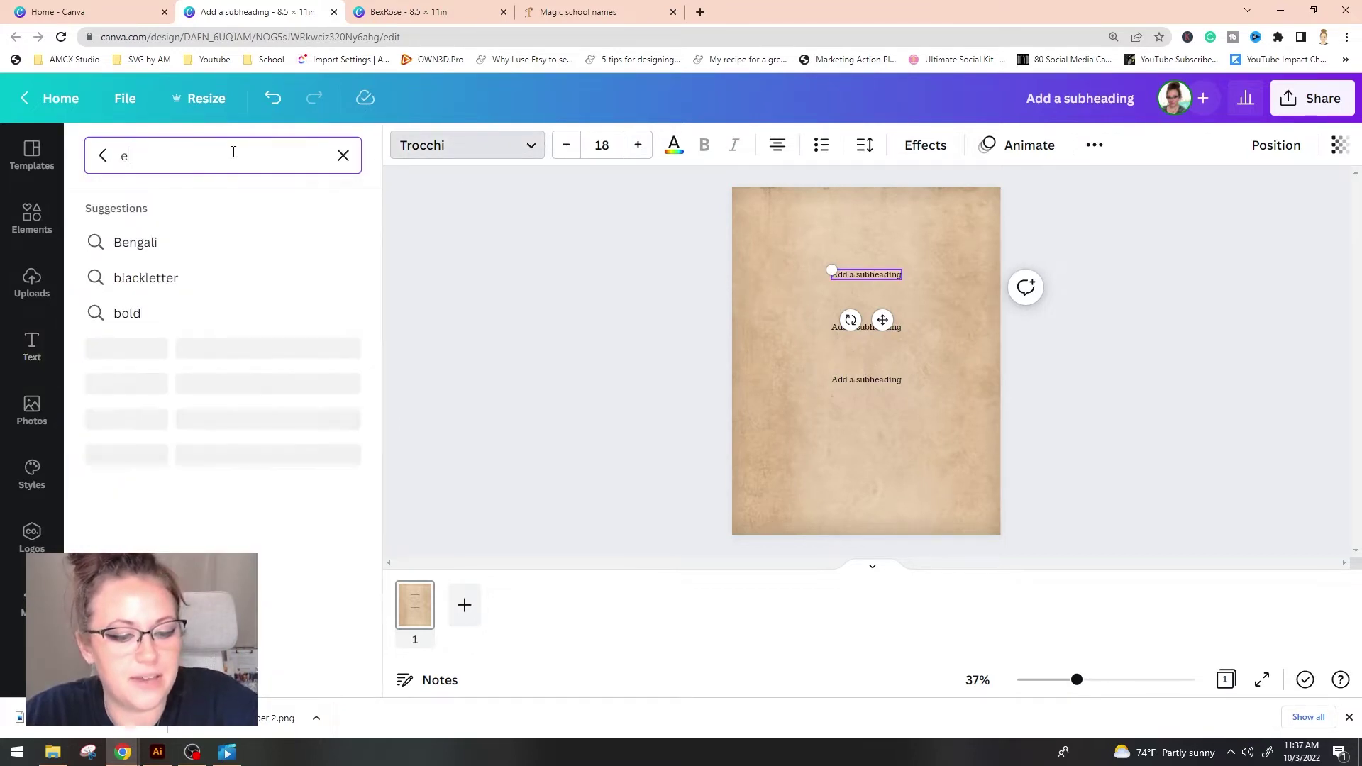
type("fco bro")
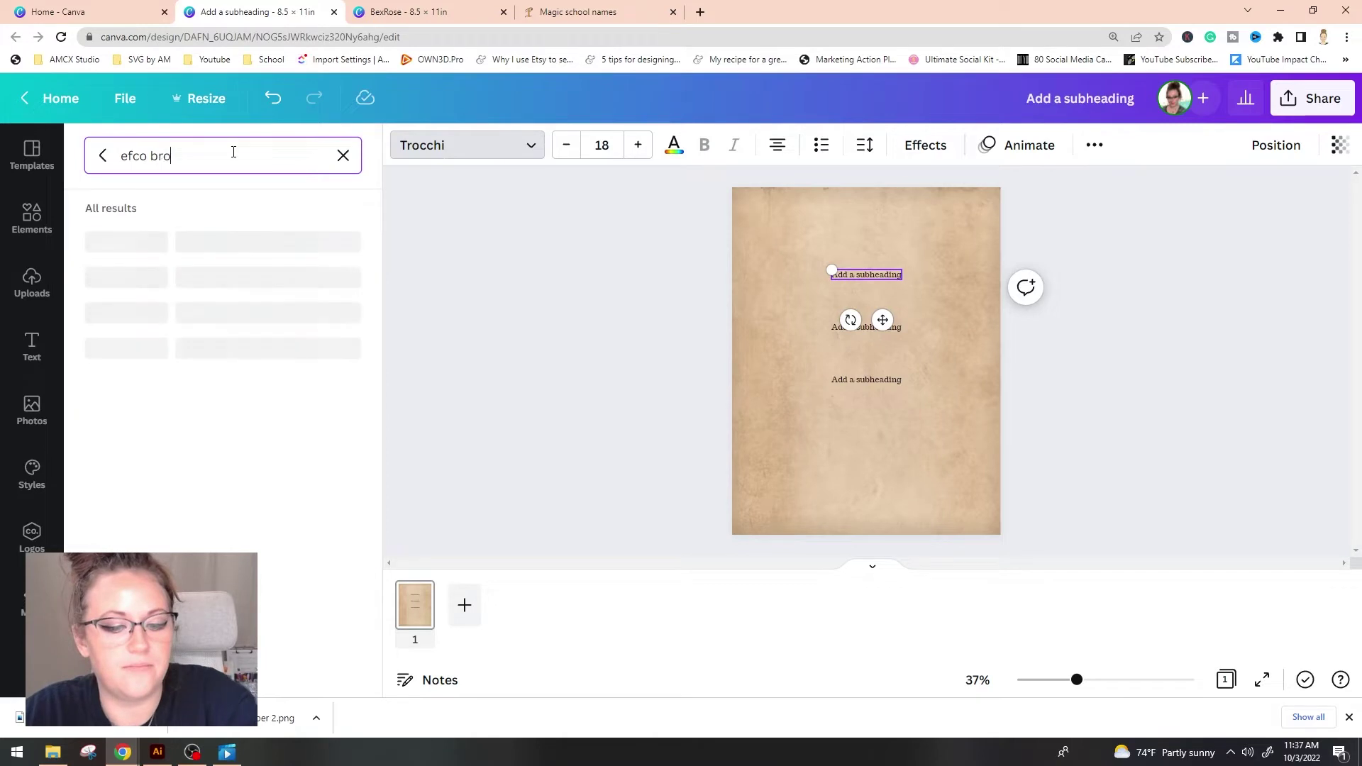
type("oksh")
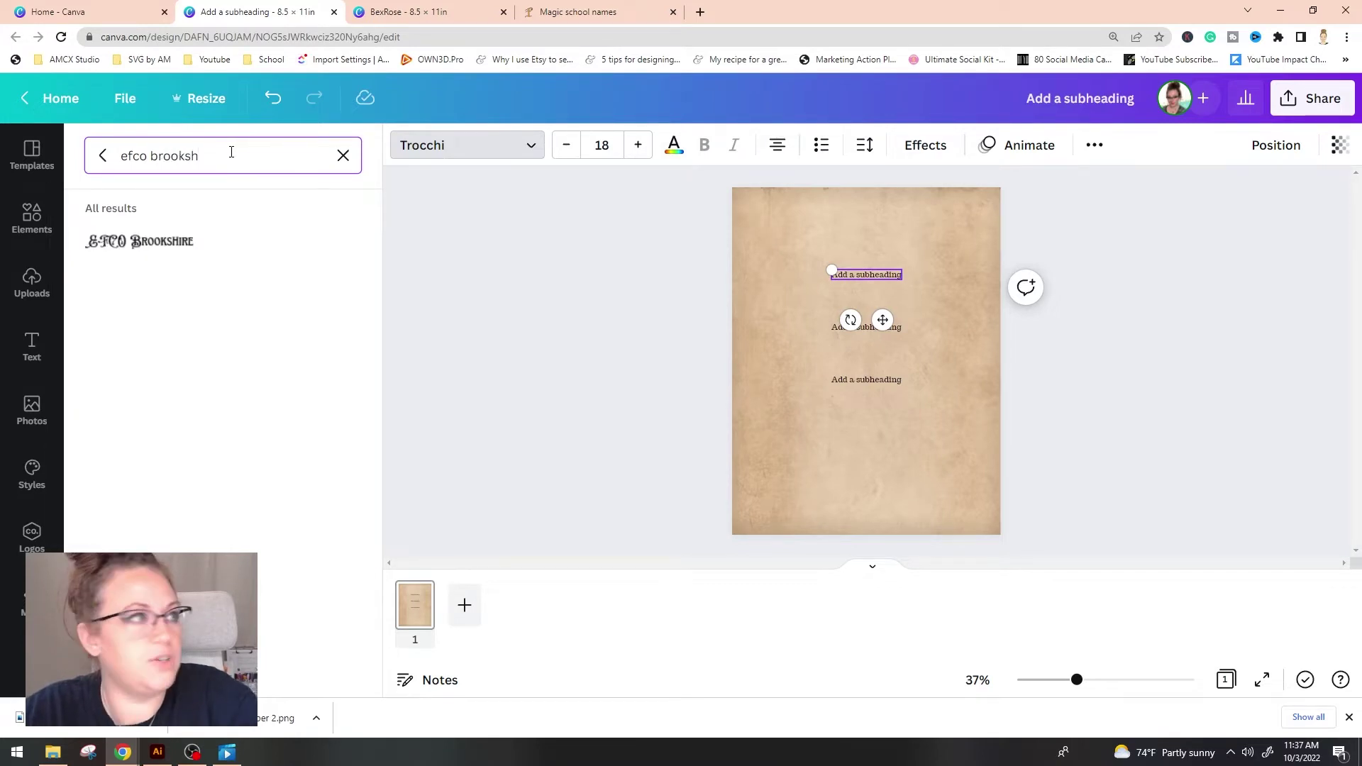
left_click(193, 238)
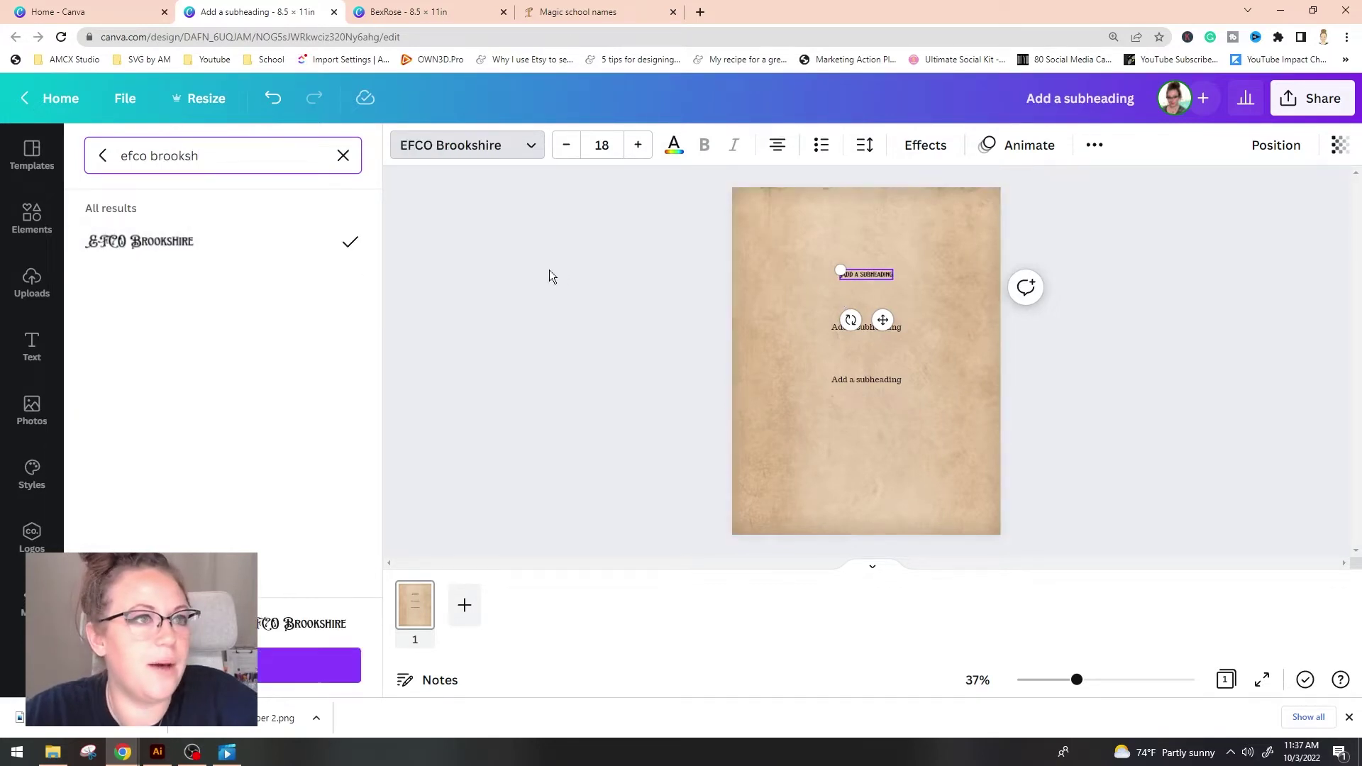
left_click_drag(908, 295, 1029, 306)
left_click_drag(909, 328, 883, 314)
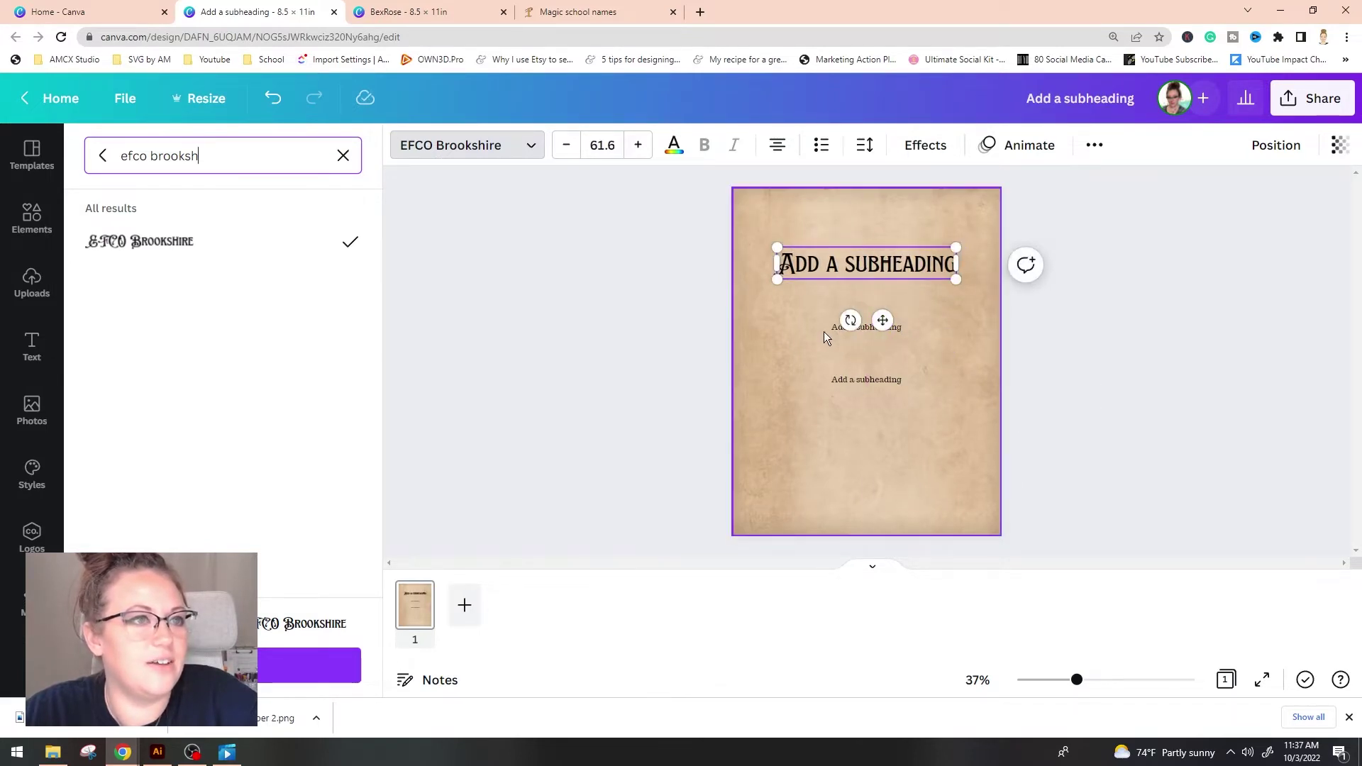
Step: Give the second subheading the Crimson Pro font, checking the BexRose letter's body font for reference
left_click(849, 329)
left_click(496, 147)
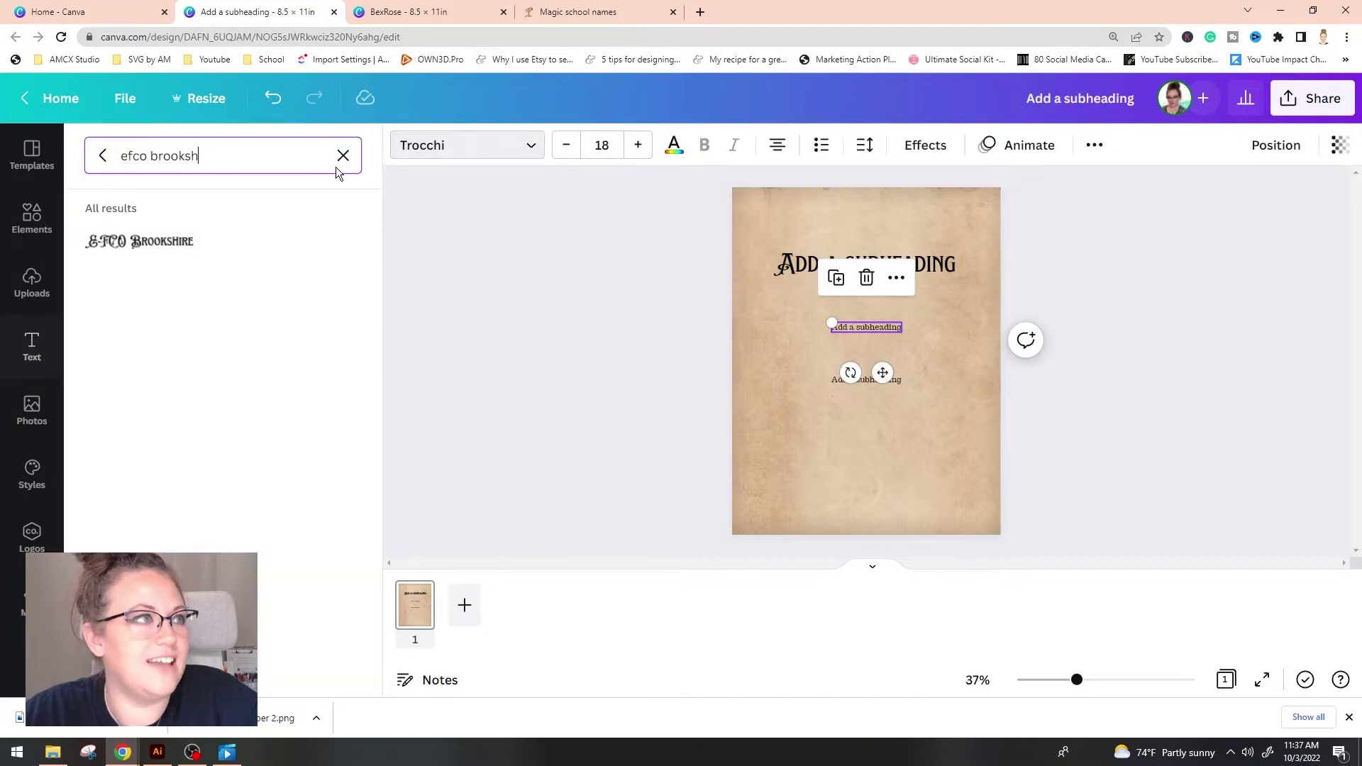
triple_click(243, 155)
left_click(378, 6)
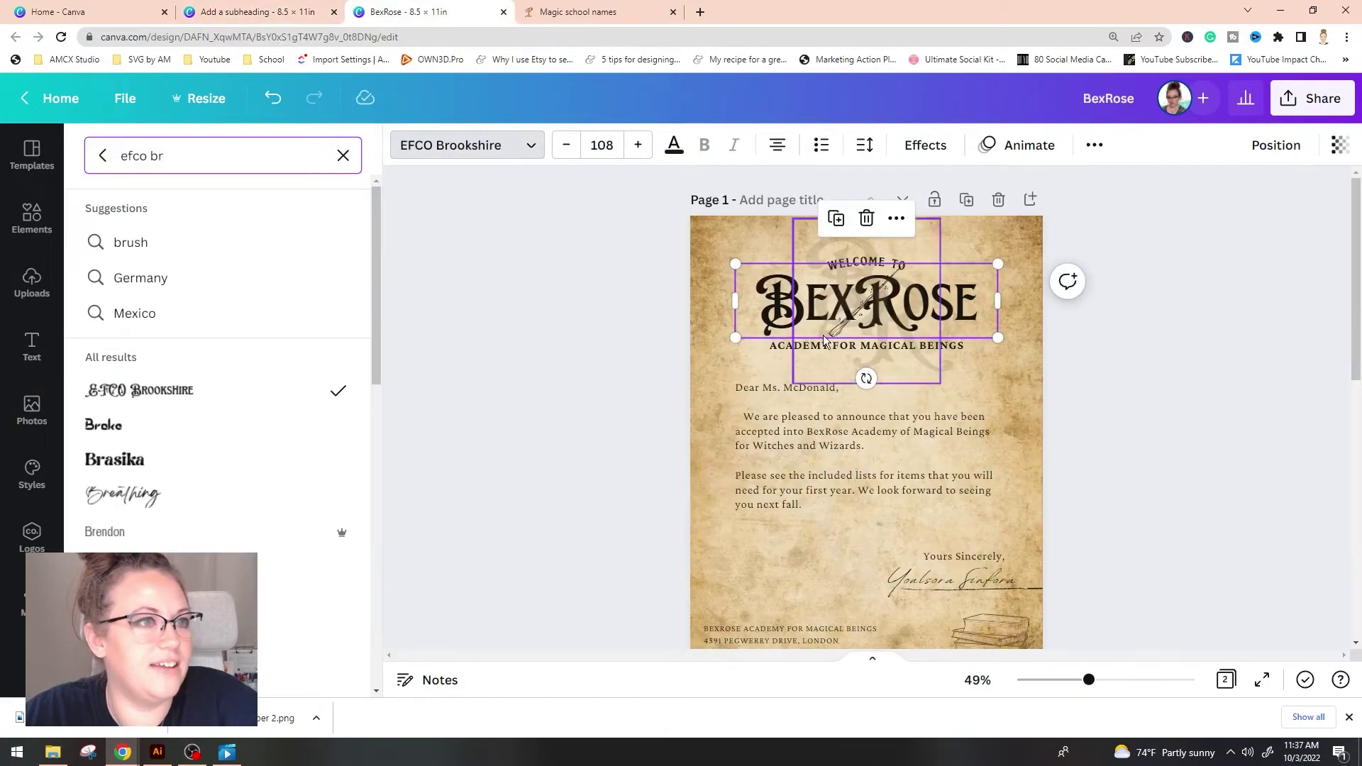
left_click(768, 411)
left_click(301, 6)
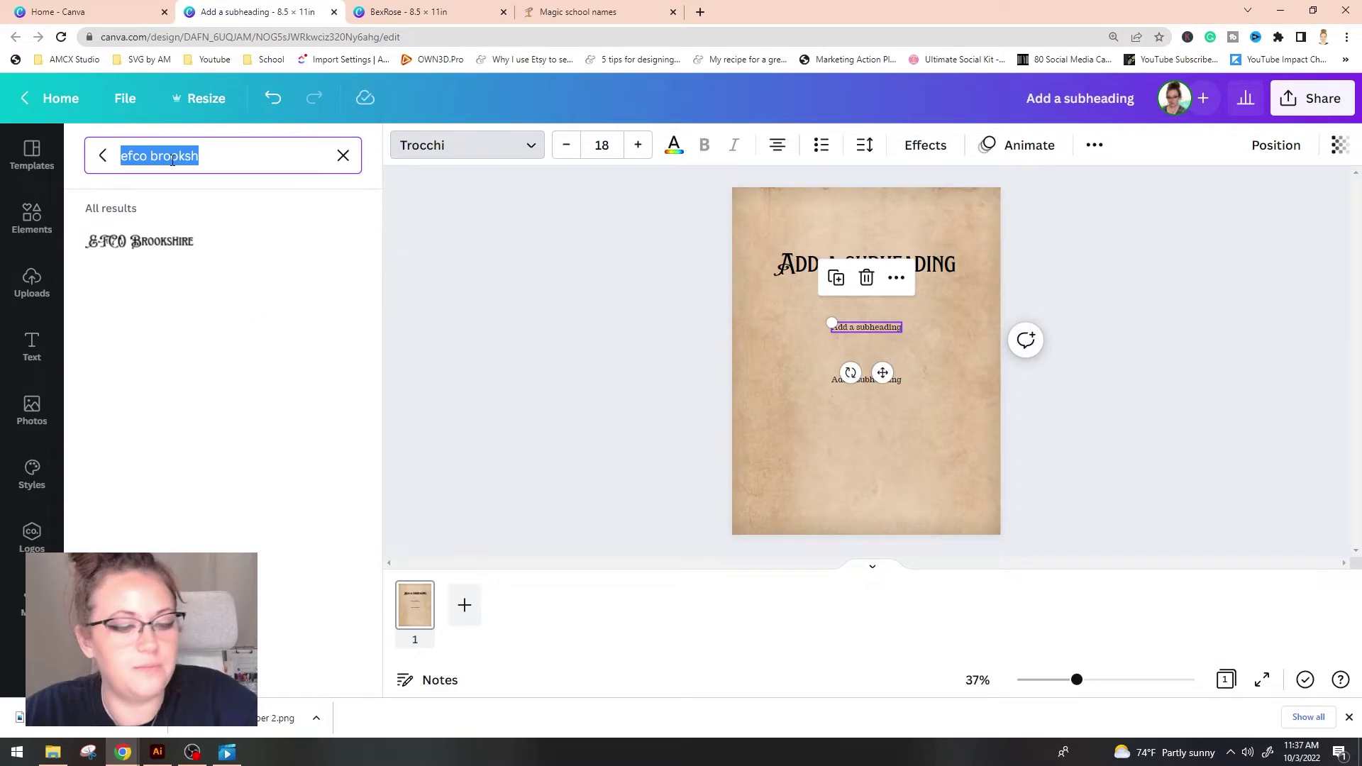
type("crimsobn")
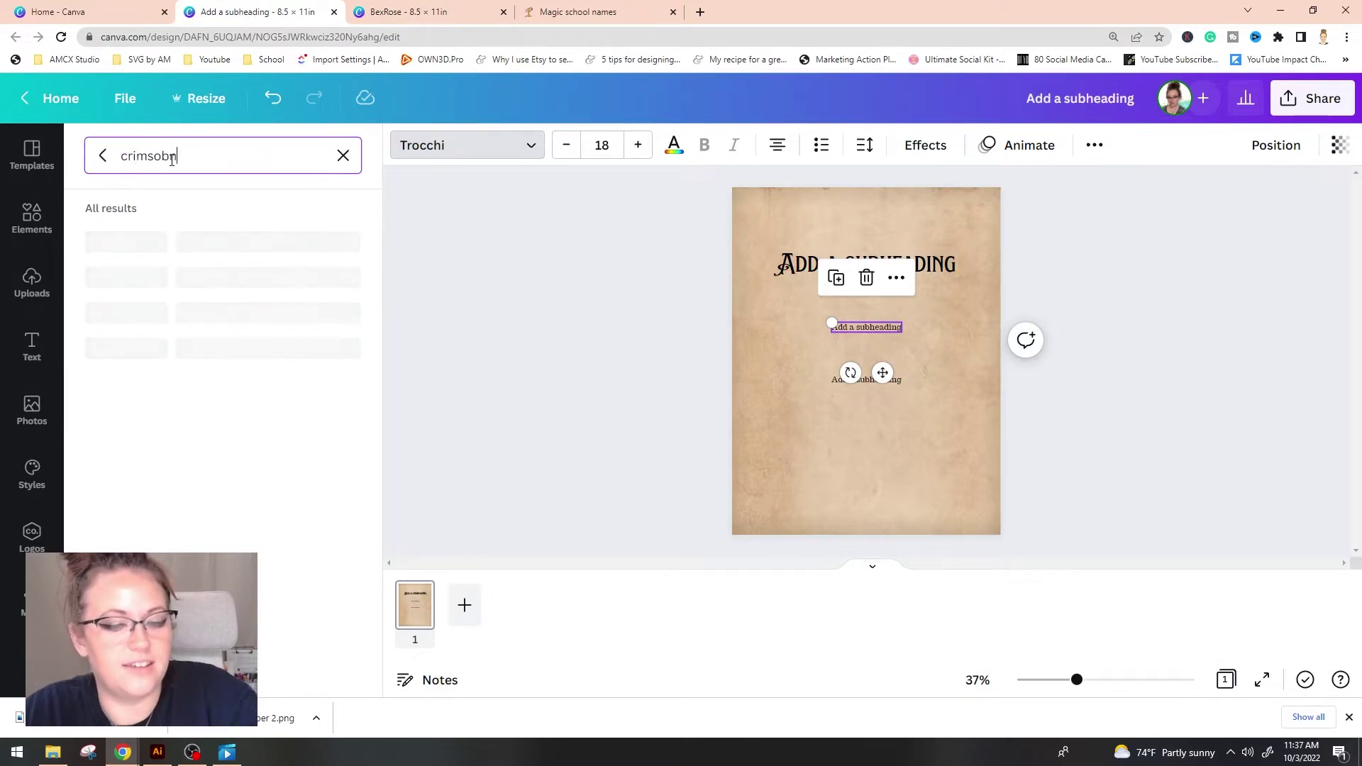
type("m")
key("BackSpace")
type("n")
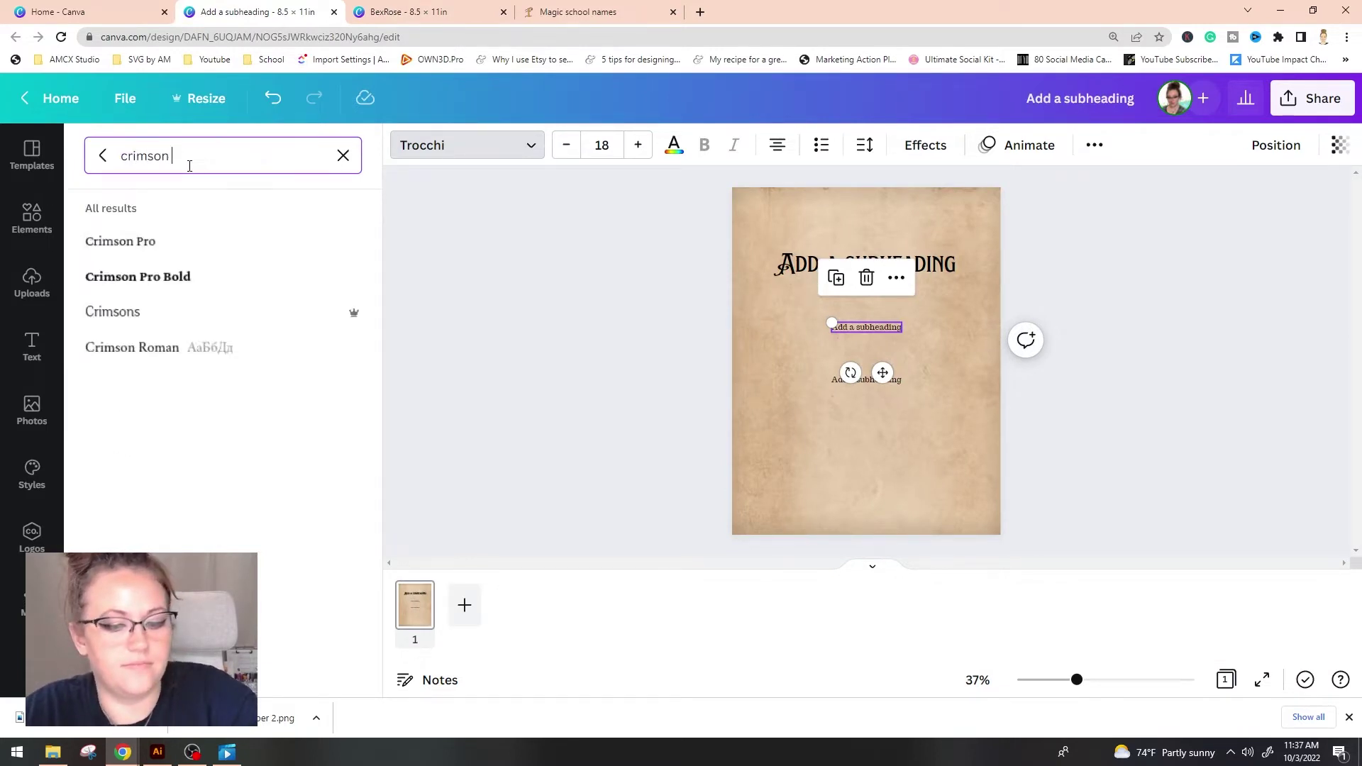
type(" pr")
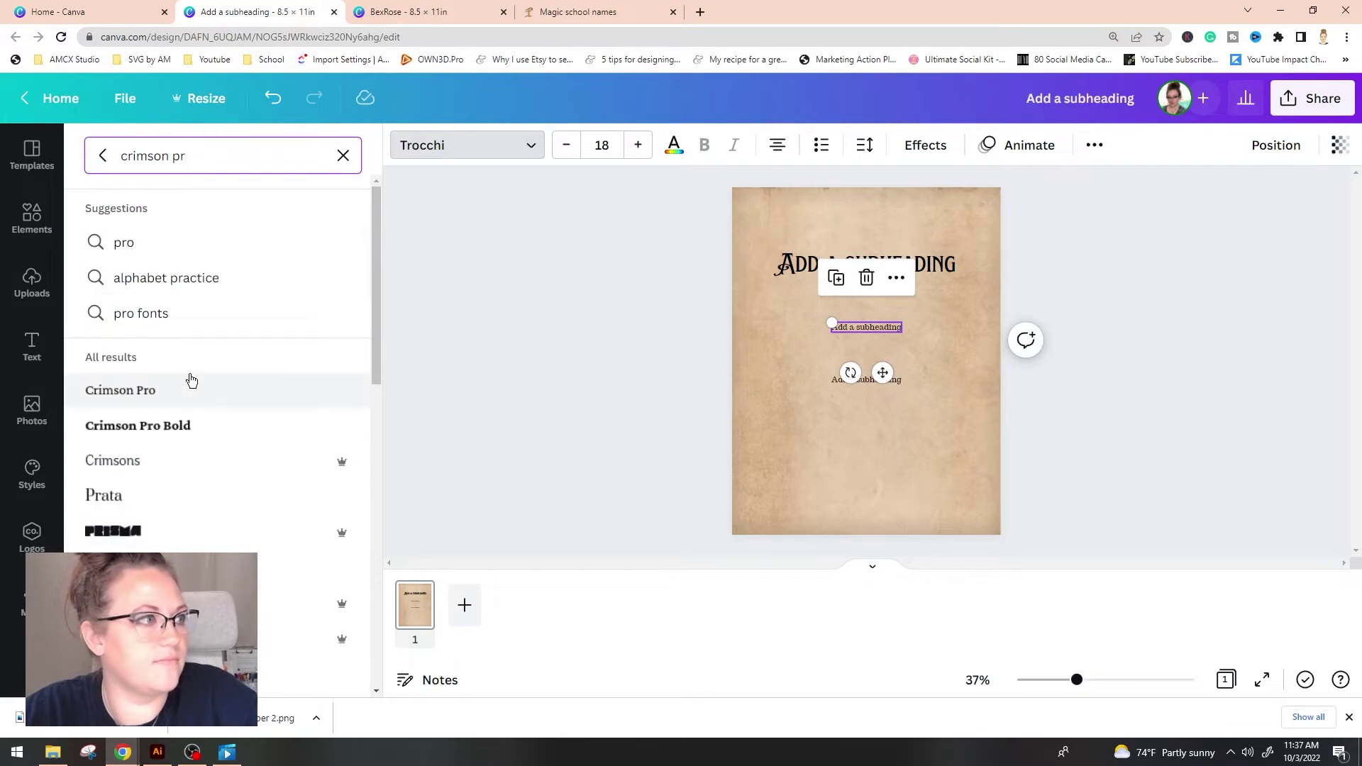
left_click(182, 391)
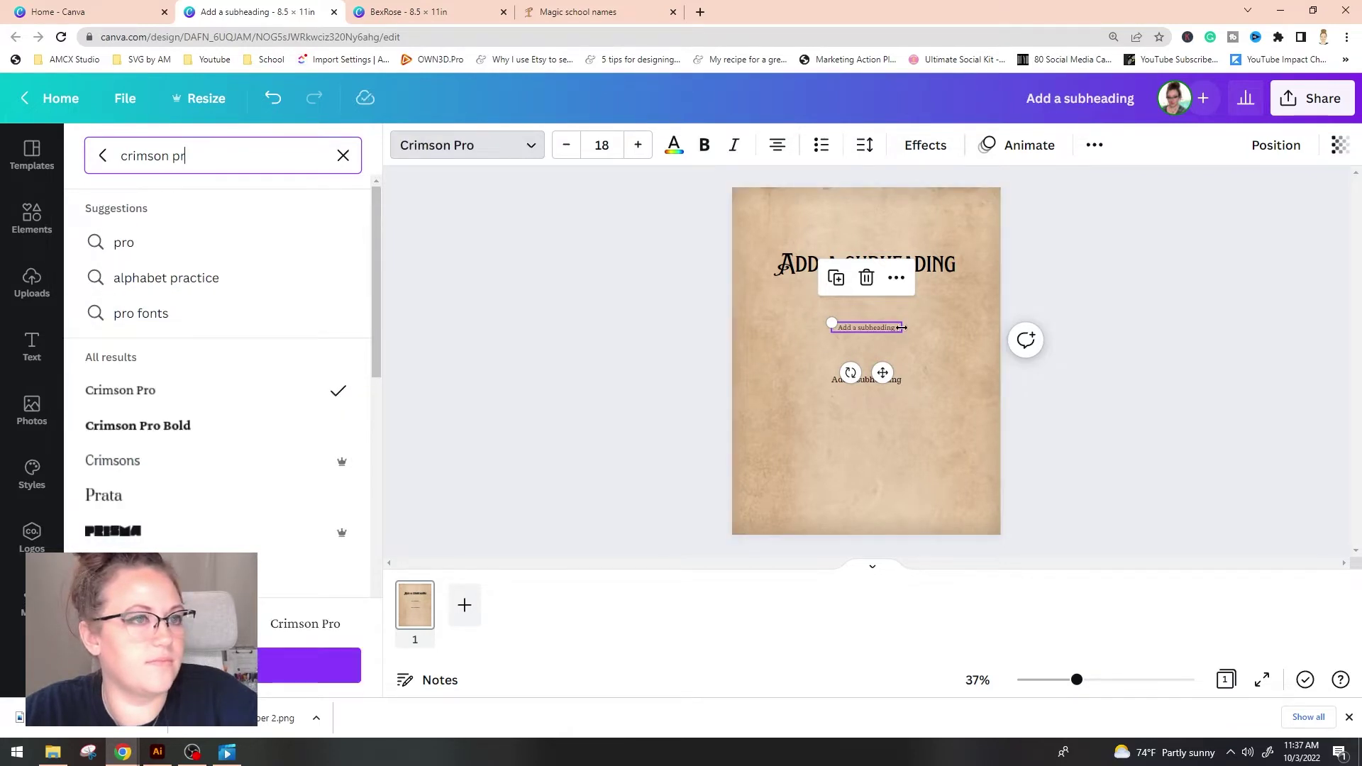
Step: Check the BexRose signature font and start a font search for the remaining subheading
key("ctrl+Tab")
left_click(915, 587)
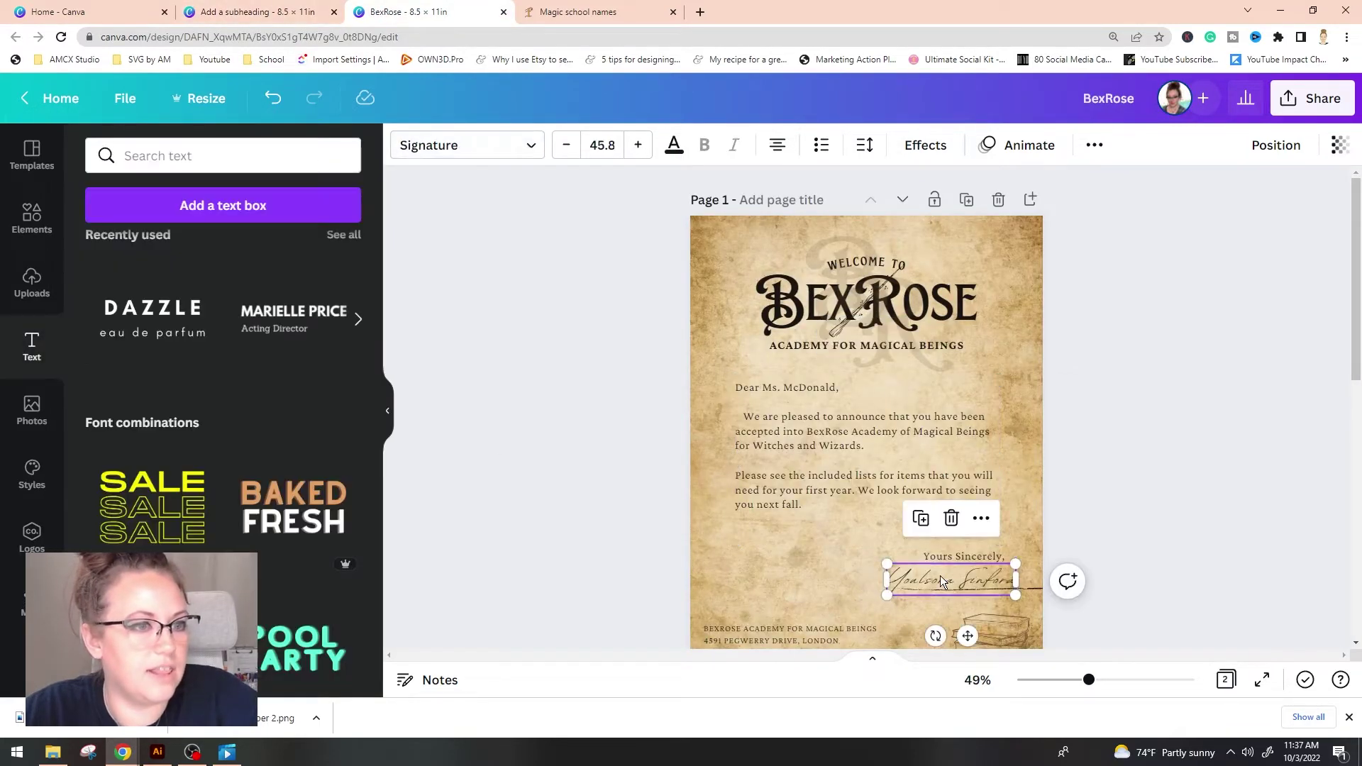
left_click(256, 12)
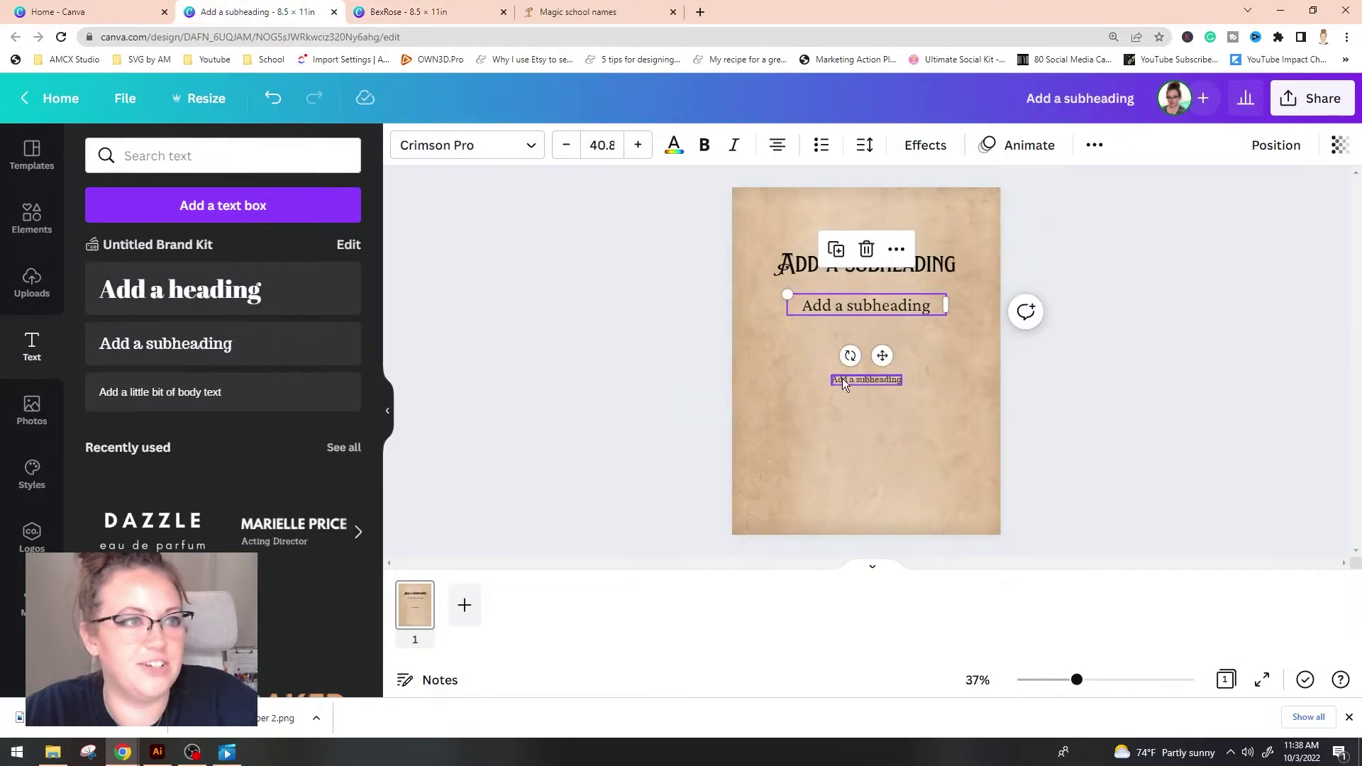
left_click(841, 378)
left_click(465, 145)
triple_click(202, 153)
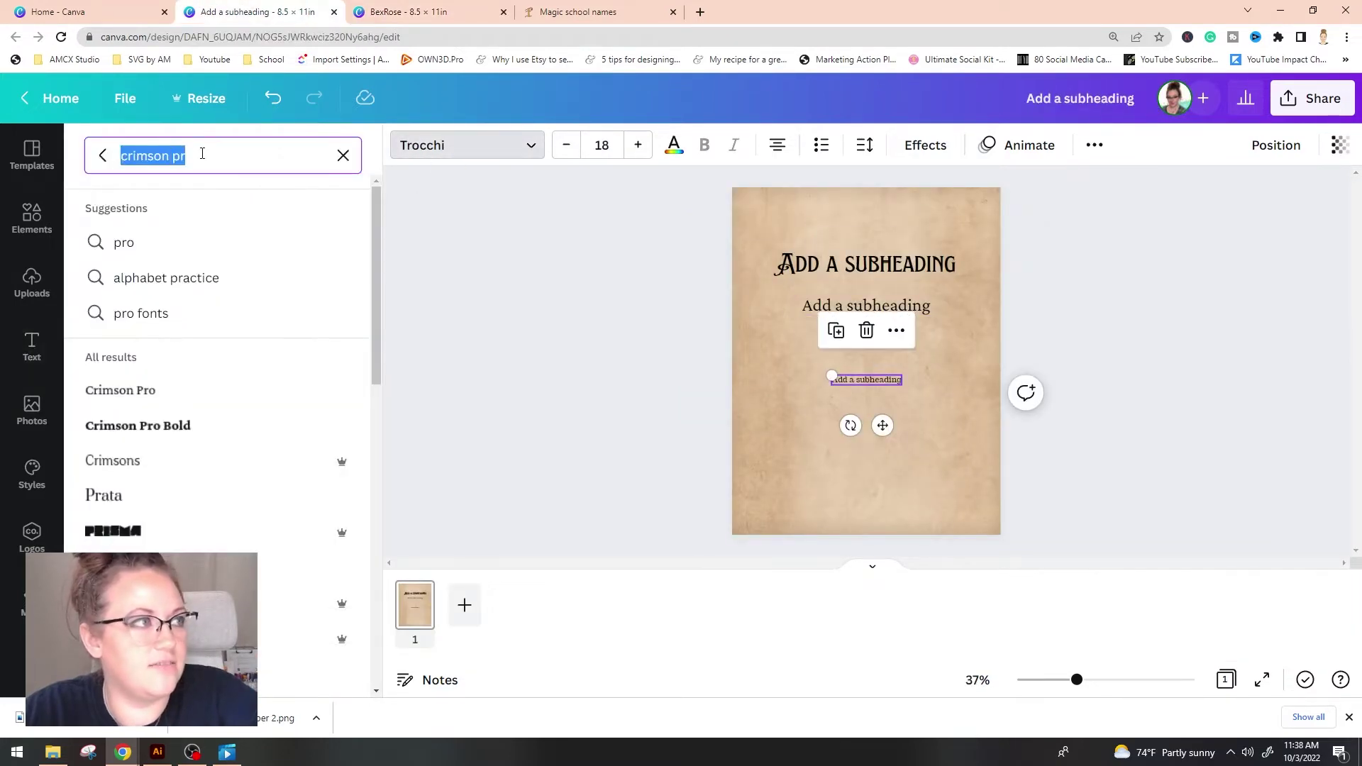
type("sc")
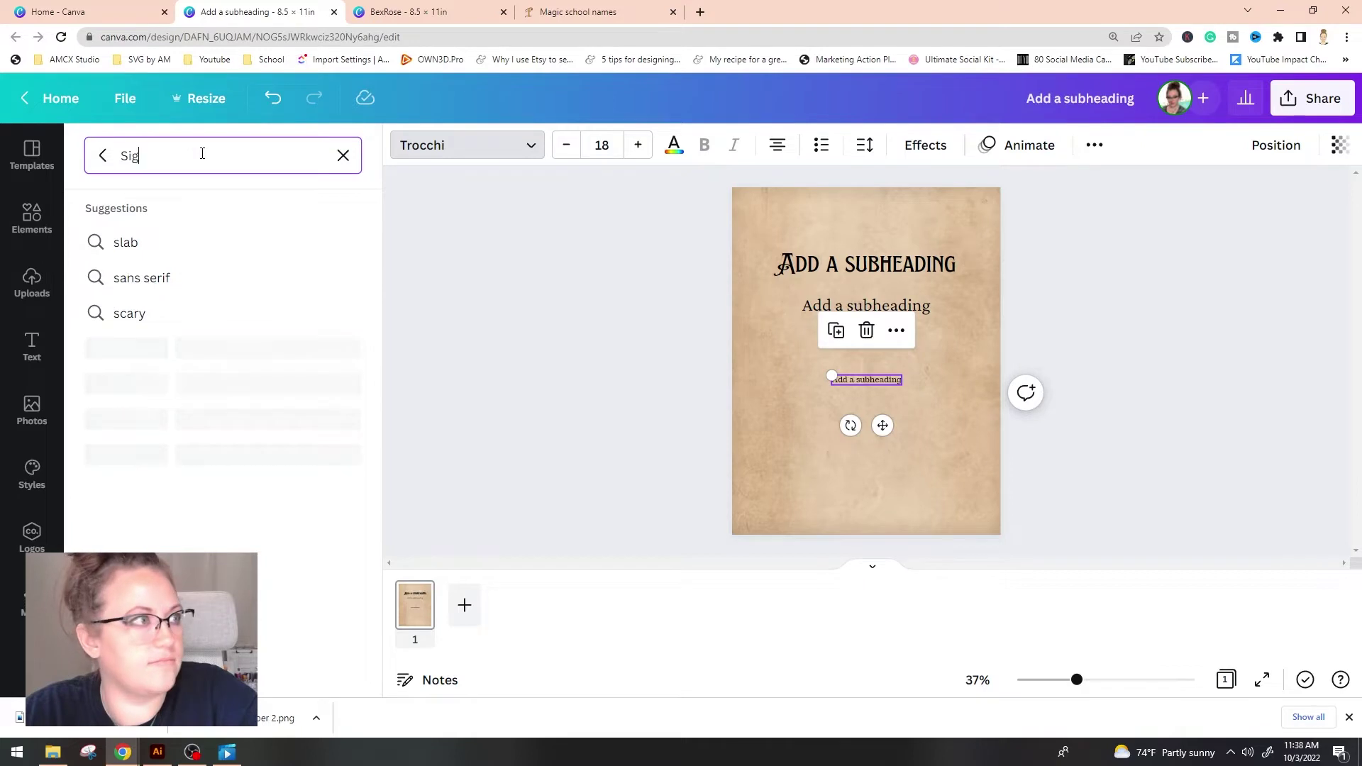
key("ctrl+Tab")
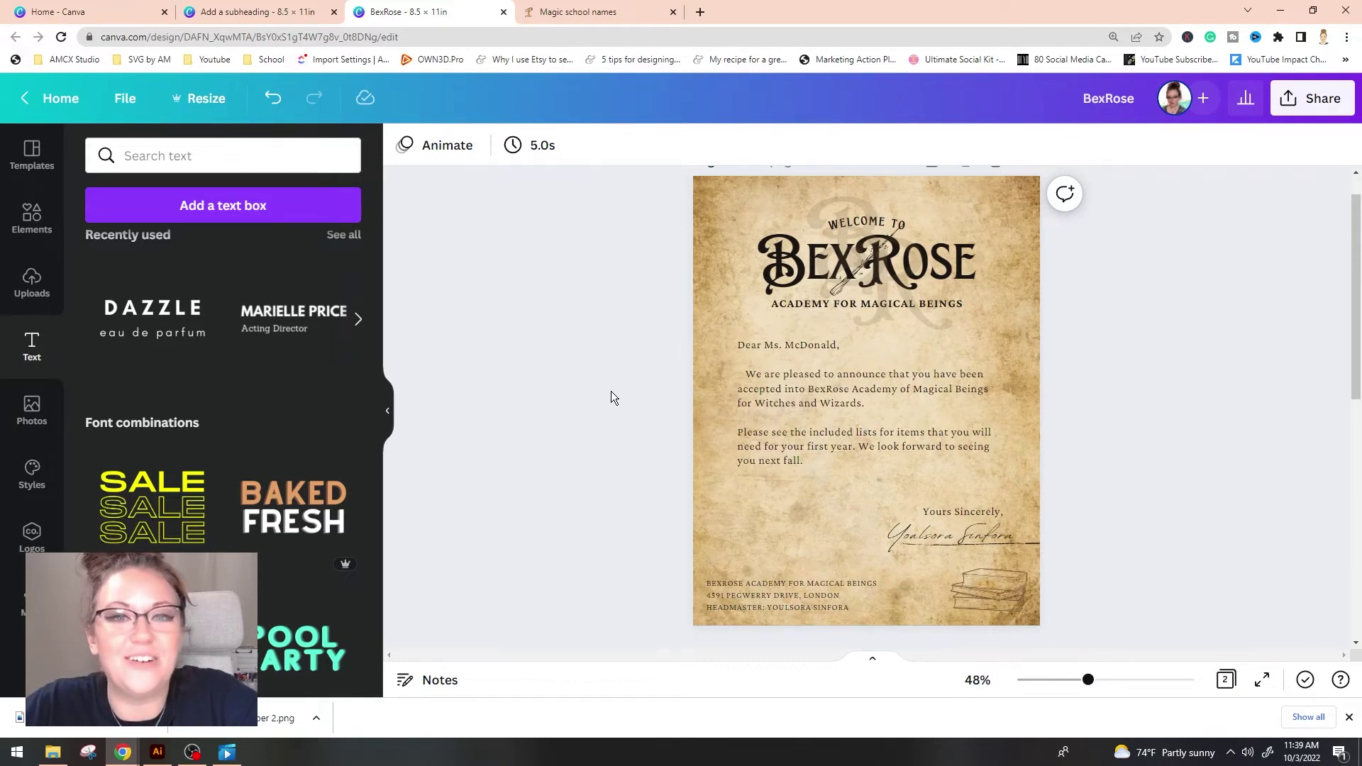
left_click(518, 8)
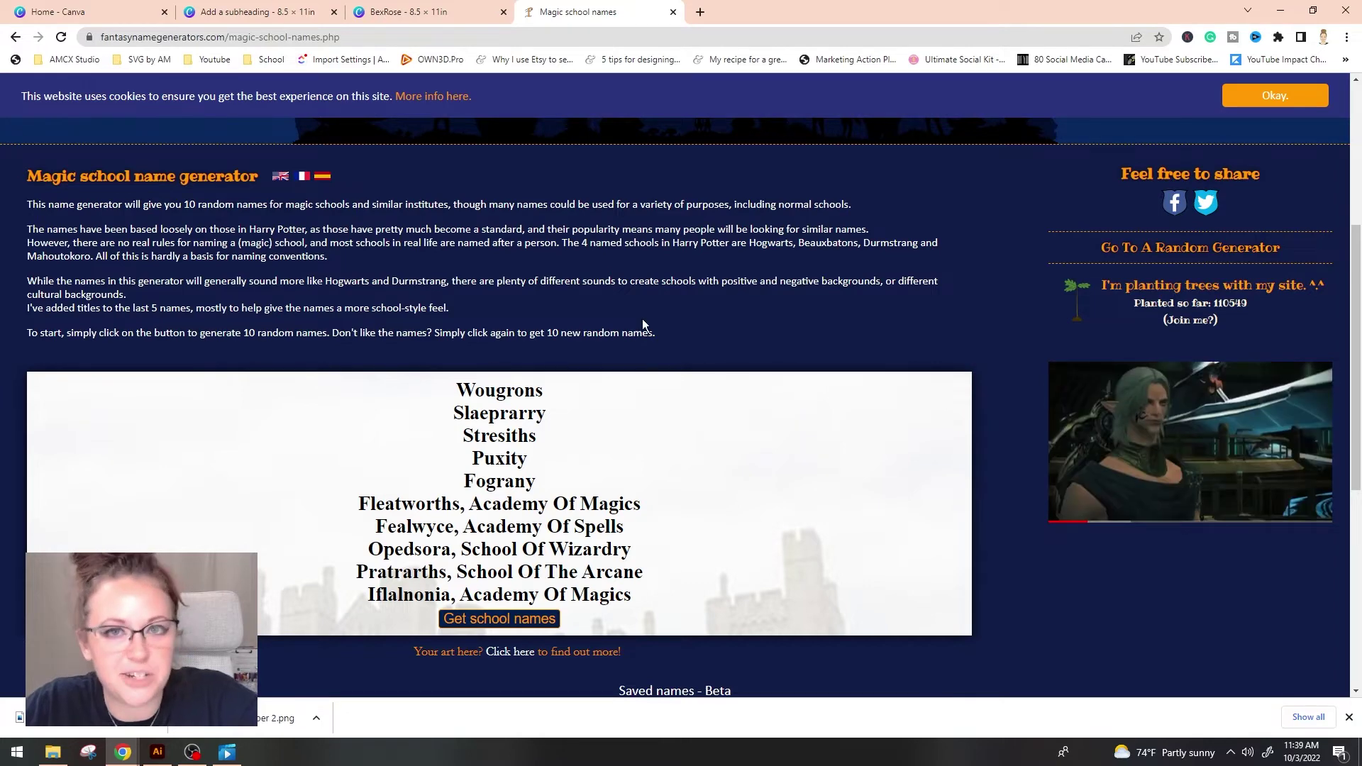
Step: Generate several new batches of magic school names
key("Return")
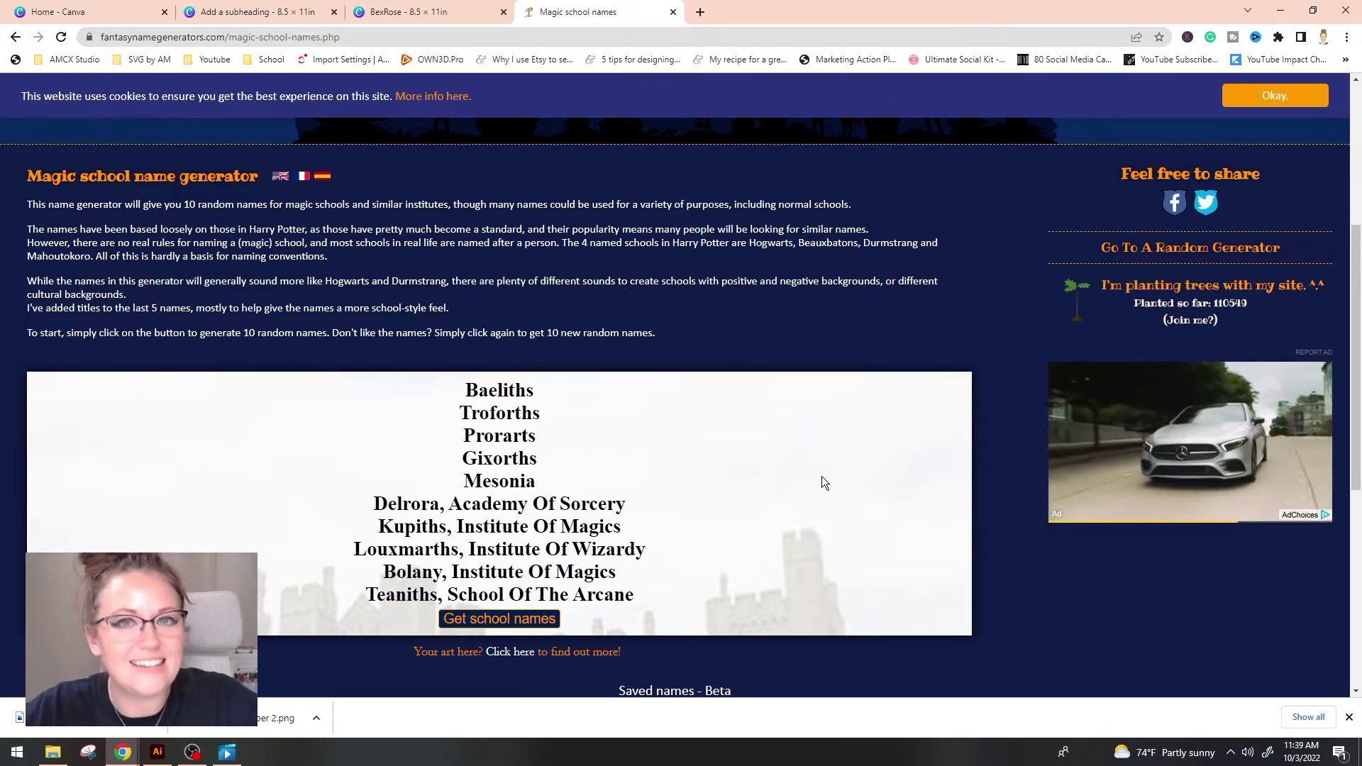
left_click(513, 628)
left_click(512, 628)
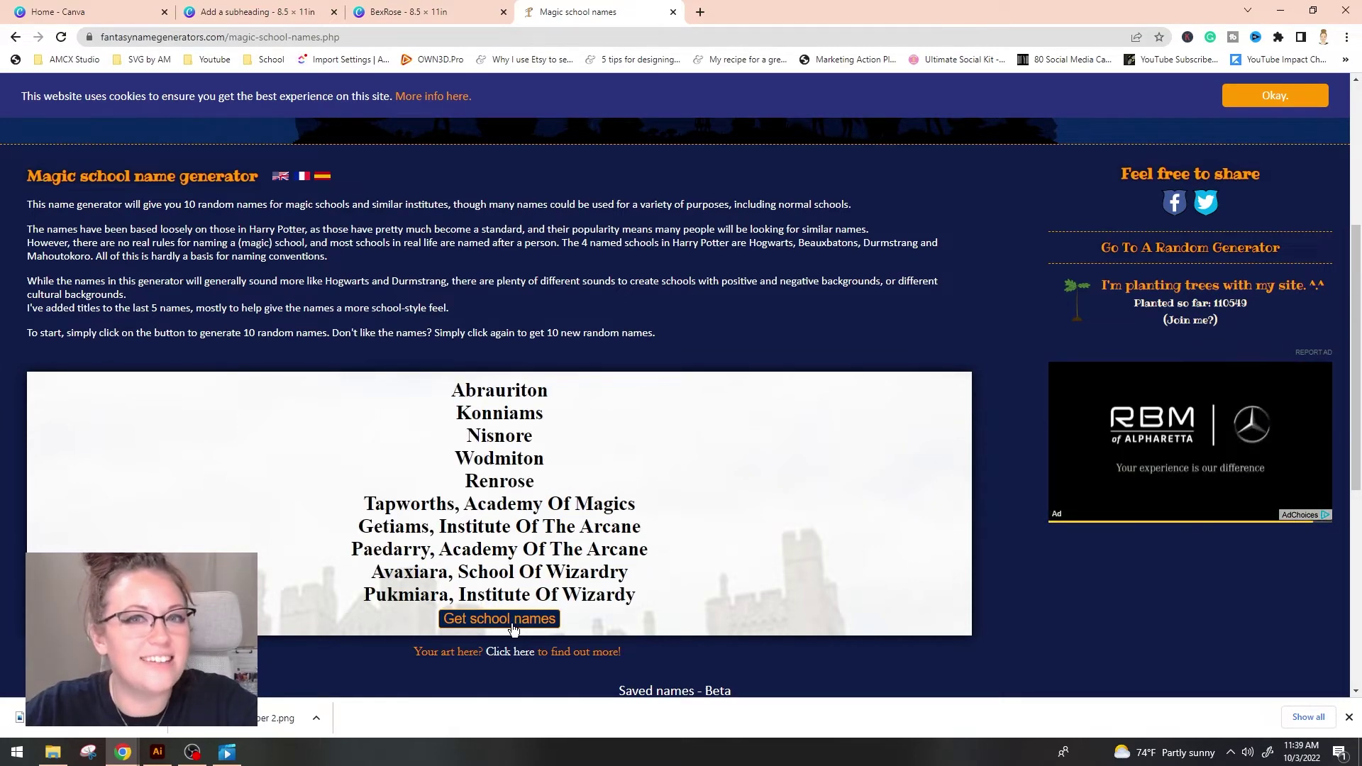
left_click(512, 628)
left_click(512, 628)
left_click(513, 629)
left_click(513, 628)
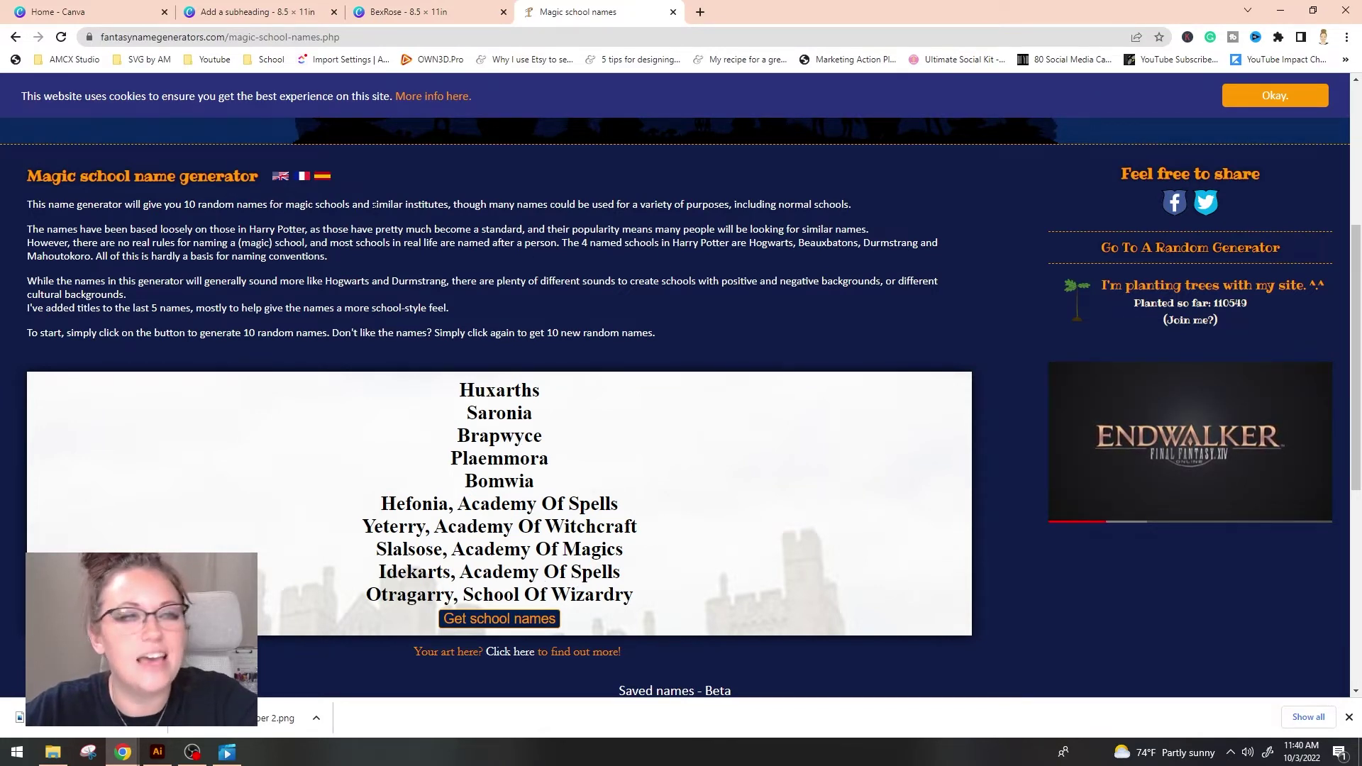
Step: Compare the BexRose letter with the name generator, then generate more school names
key("ctrl+shift+Tab")
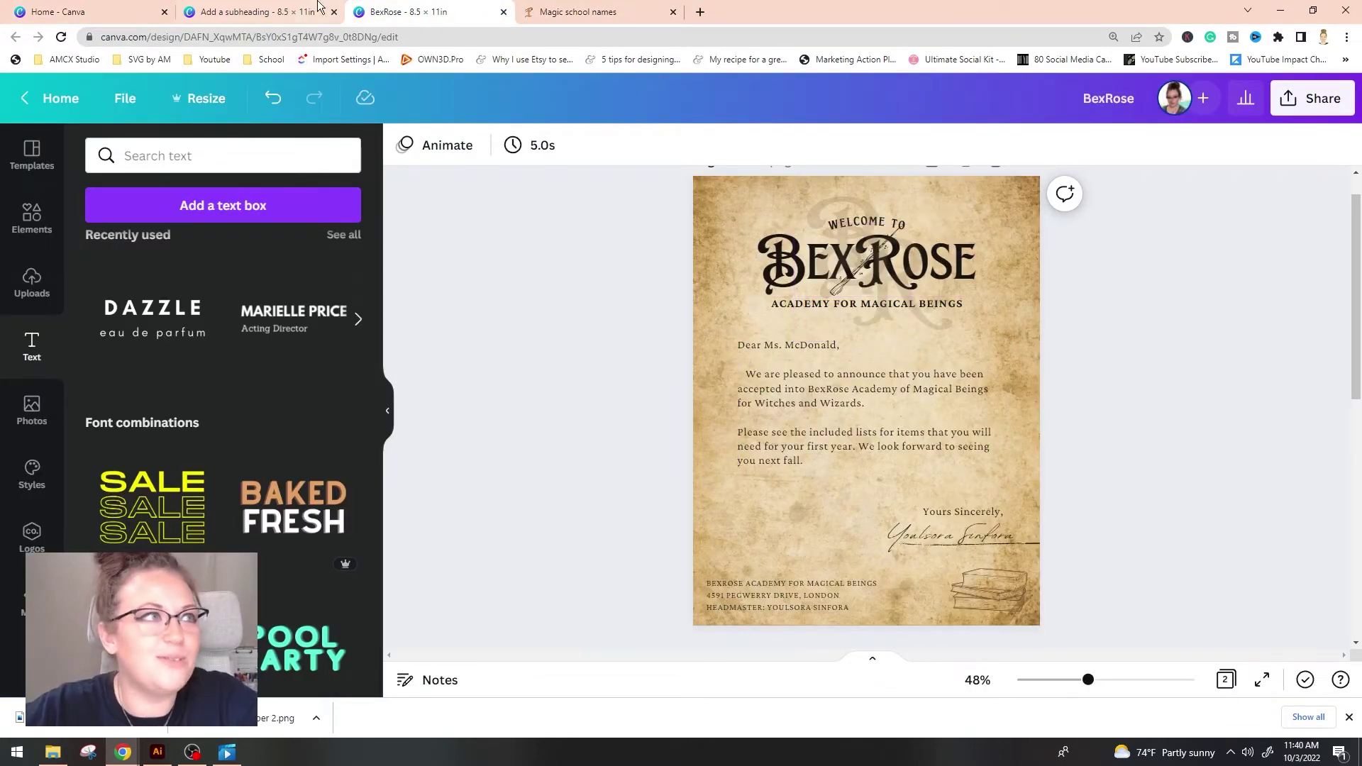
left_click(603, 12)
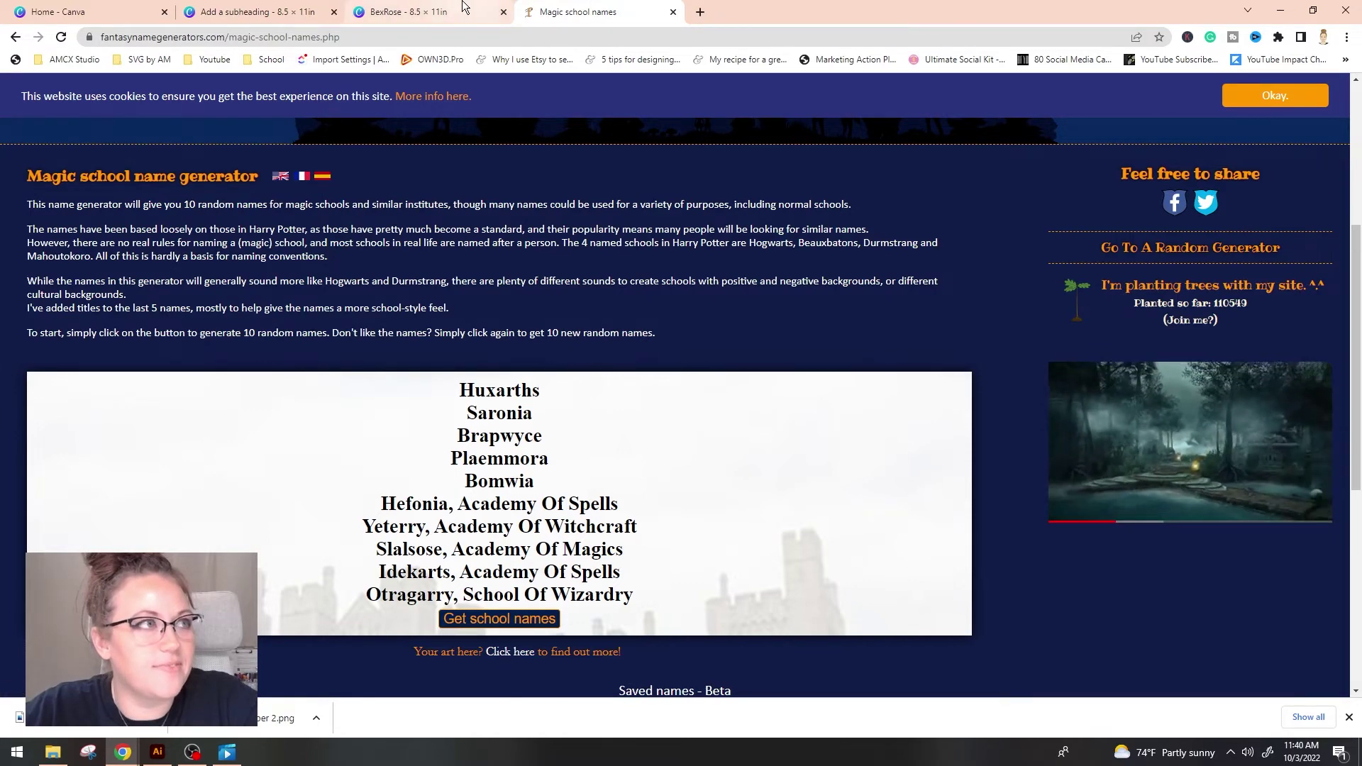
left_click(426, 11)
left_click(603, 11)
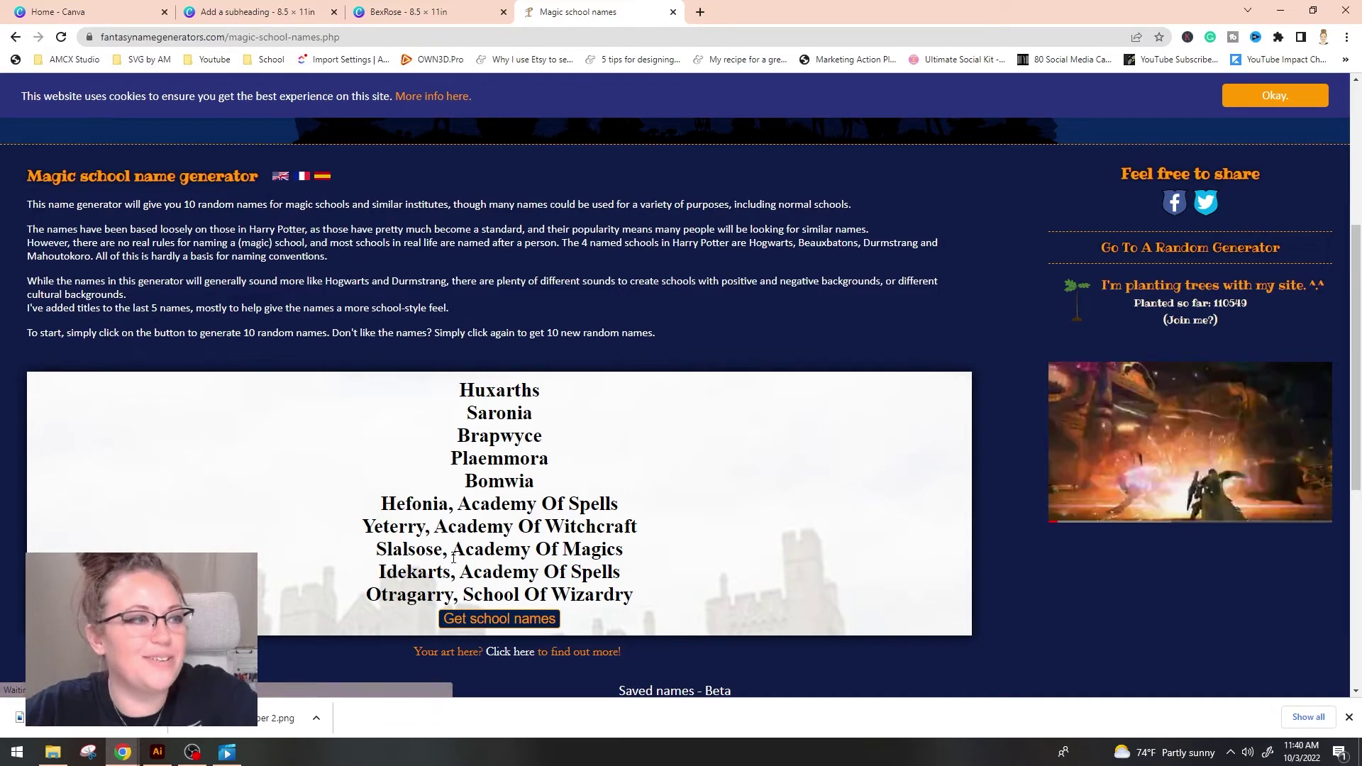
left_click(489, 617)
left_click(493, 620)
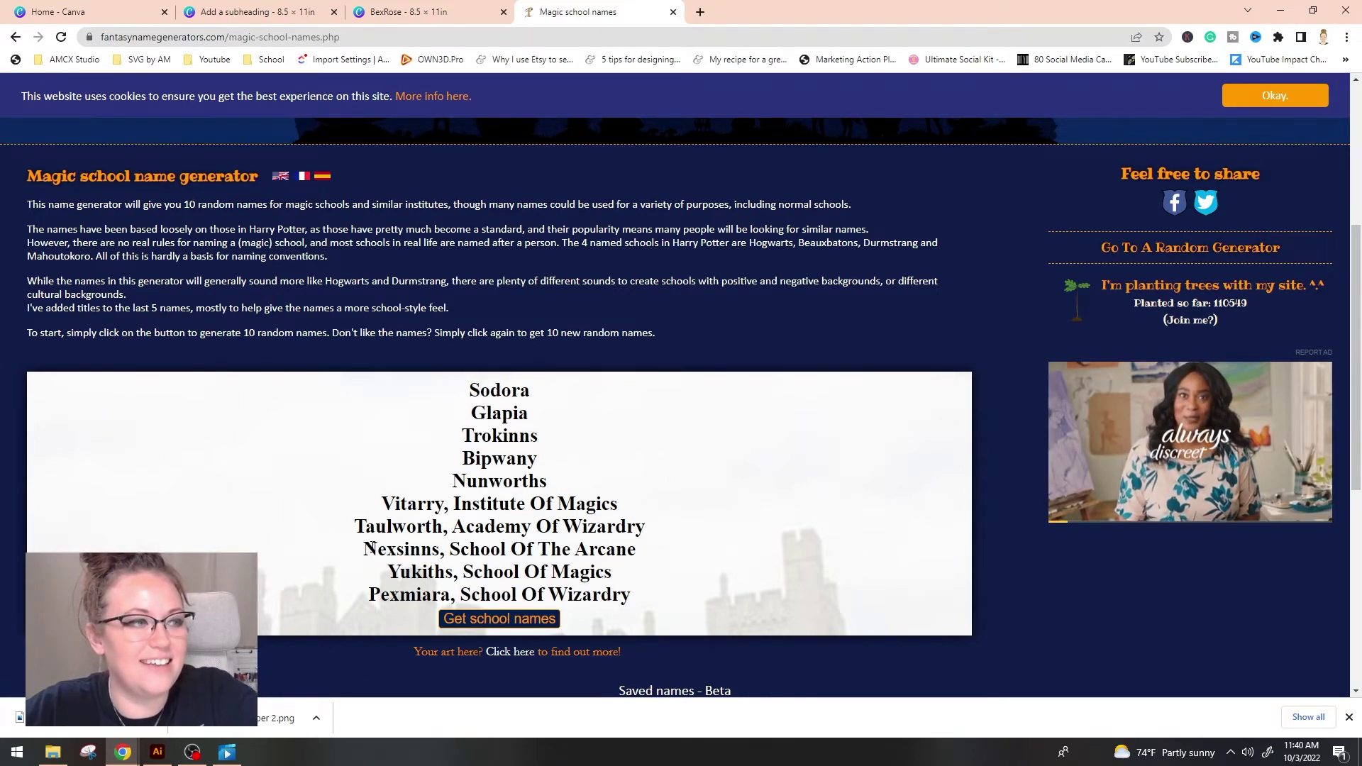
Step: Highlight the name Nexsinns, then generate new batches until the list begins with Kosarth
left_click_drag(369, 548, 439, 549)
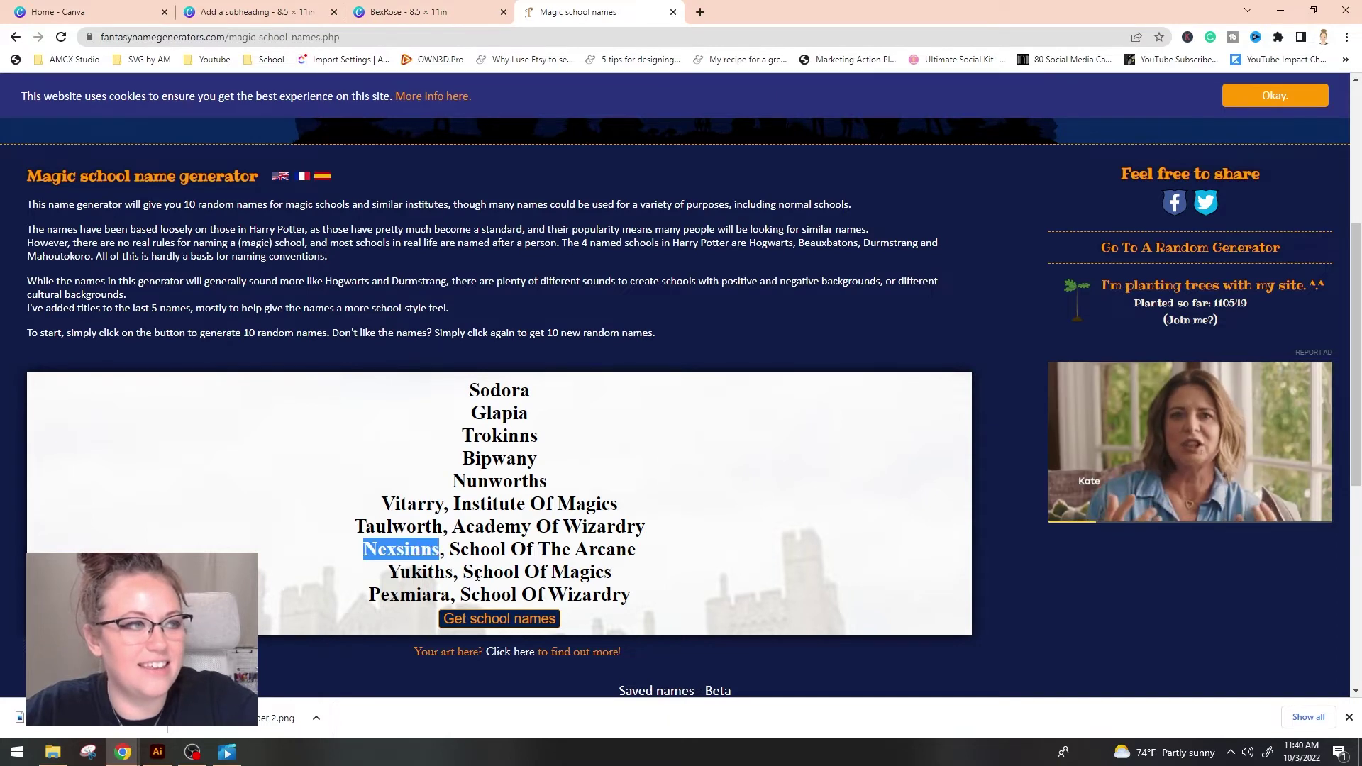
left_click(607, 320)
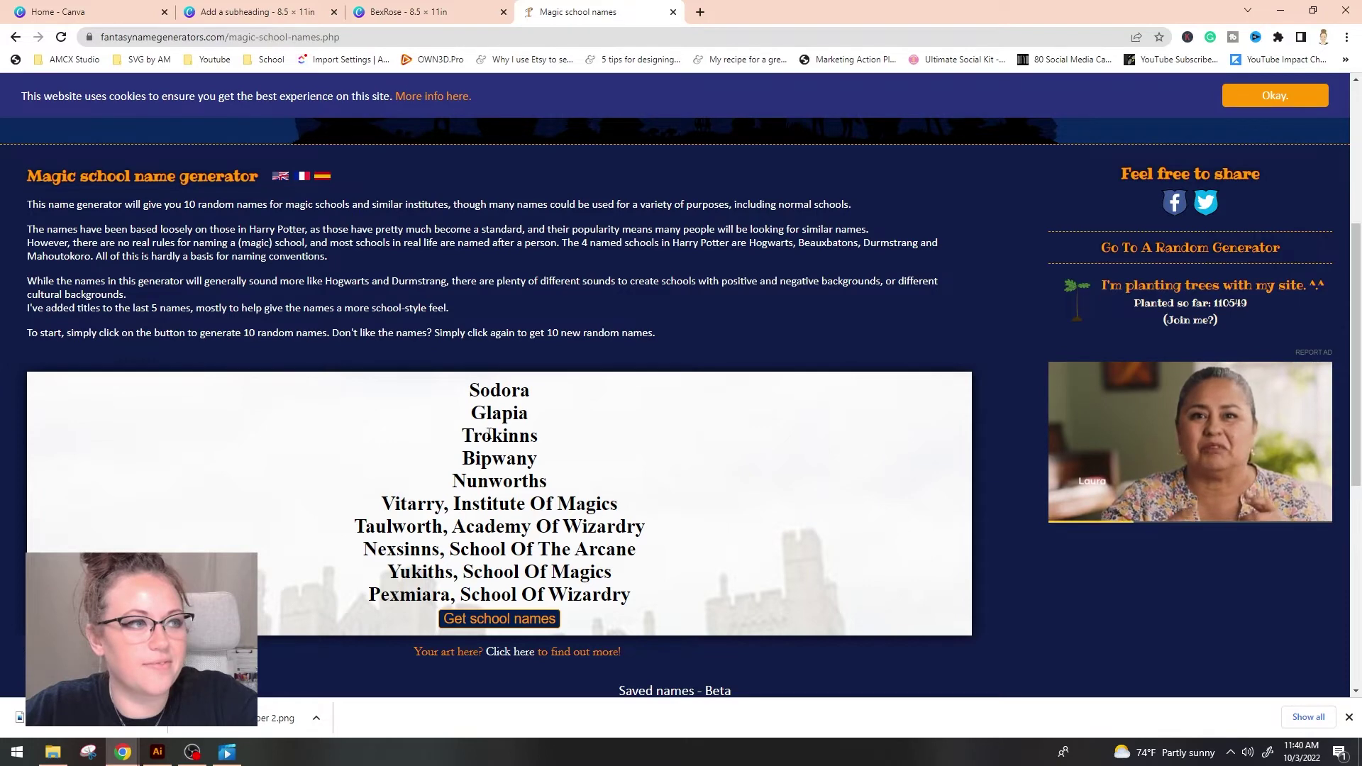
left_click(522, 621)
left_click(522, 622)
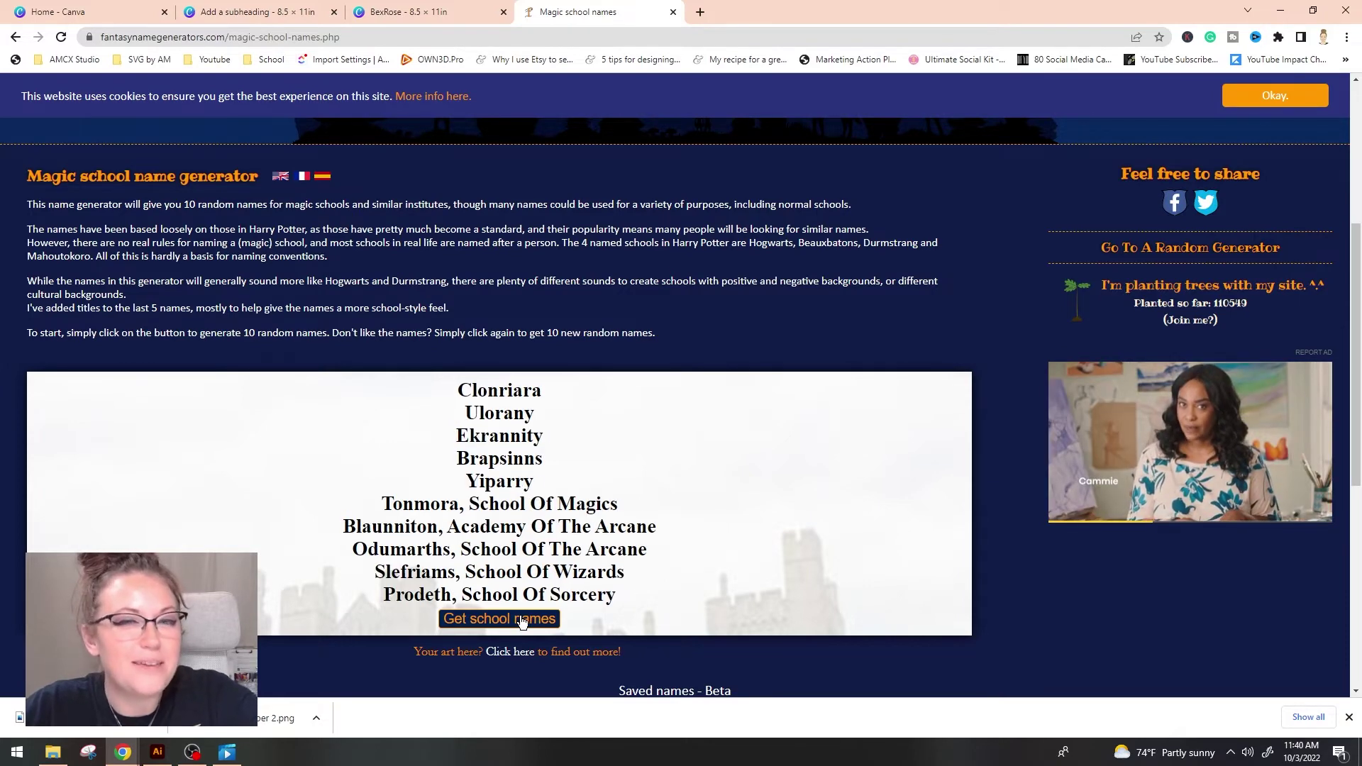
left_click(522, 621)
left_click(522, 621)
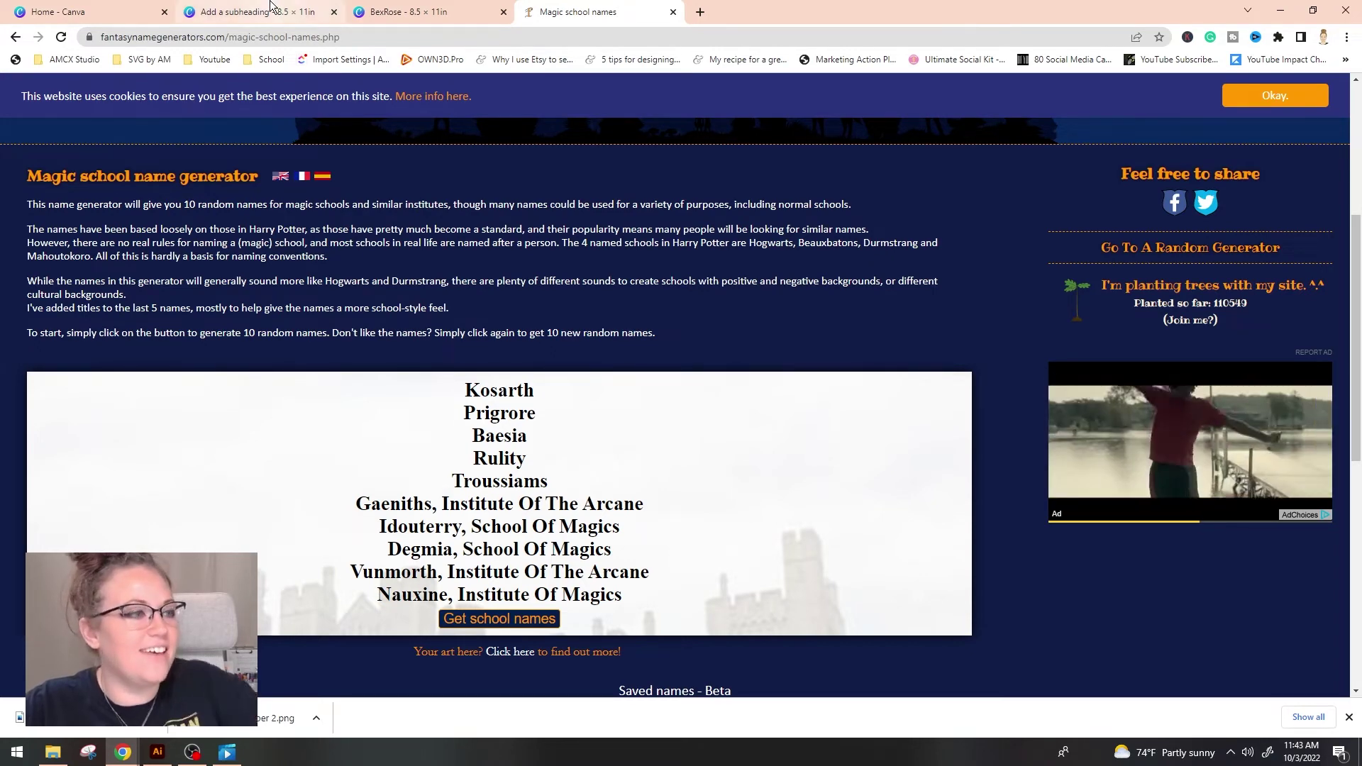
mouse_move(273, 14)
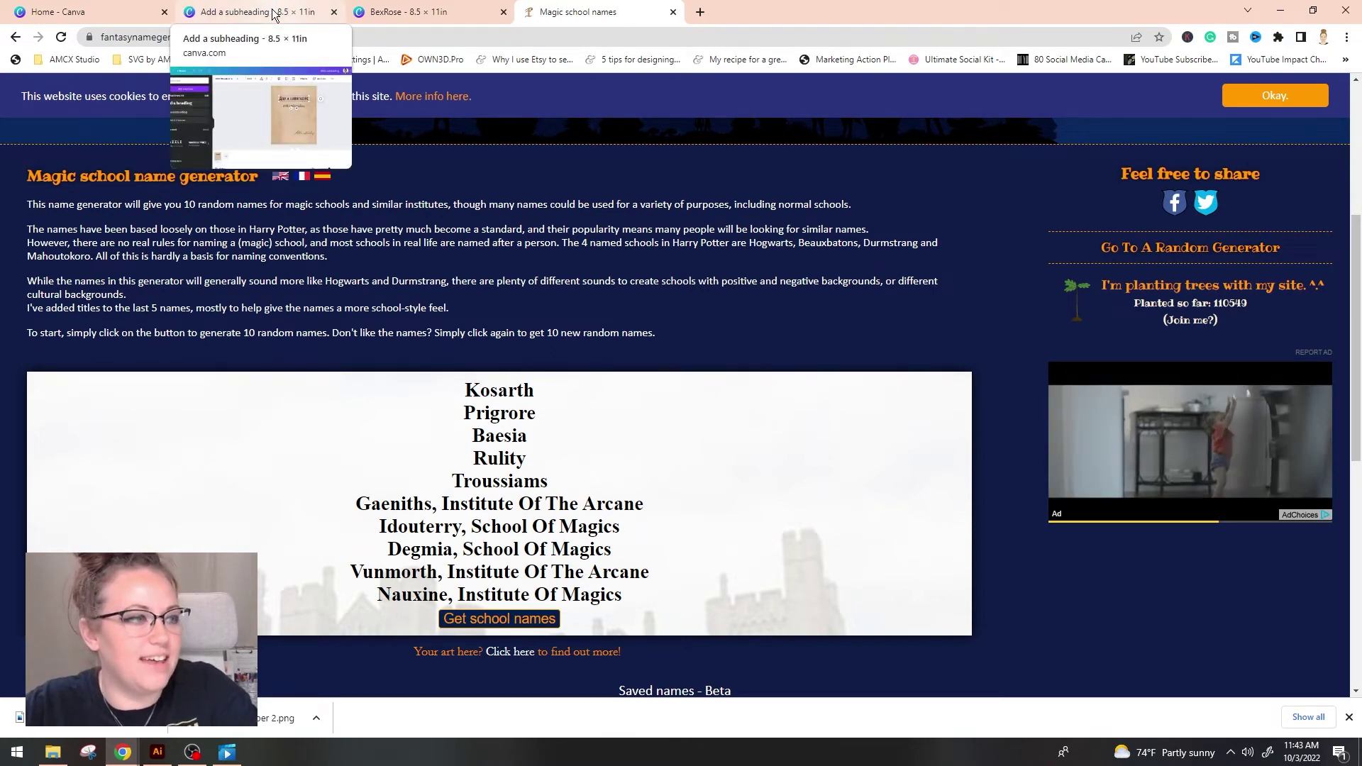
Step: Replace the parchment heading text with the school name Dexine Kelth
left_click(273, 14)
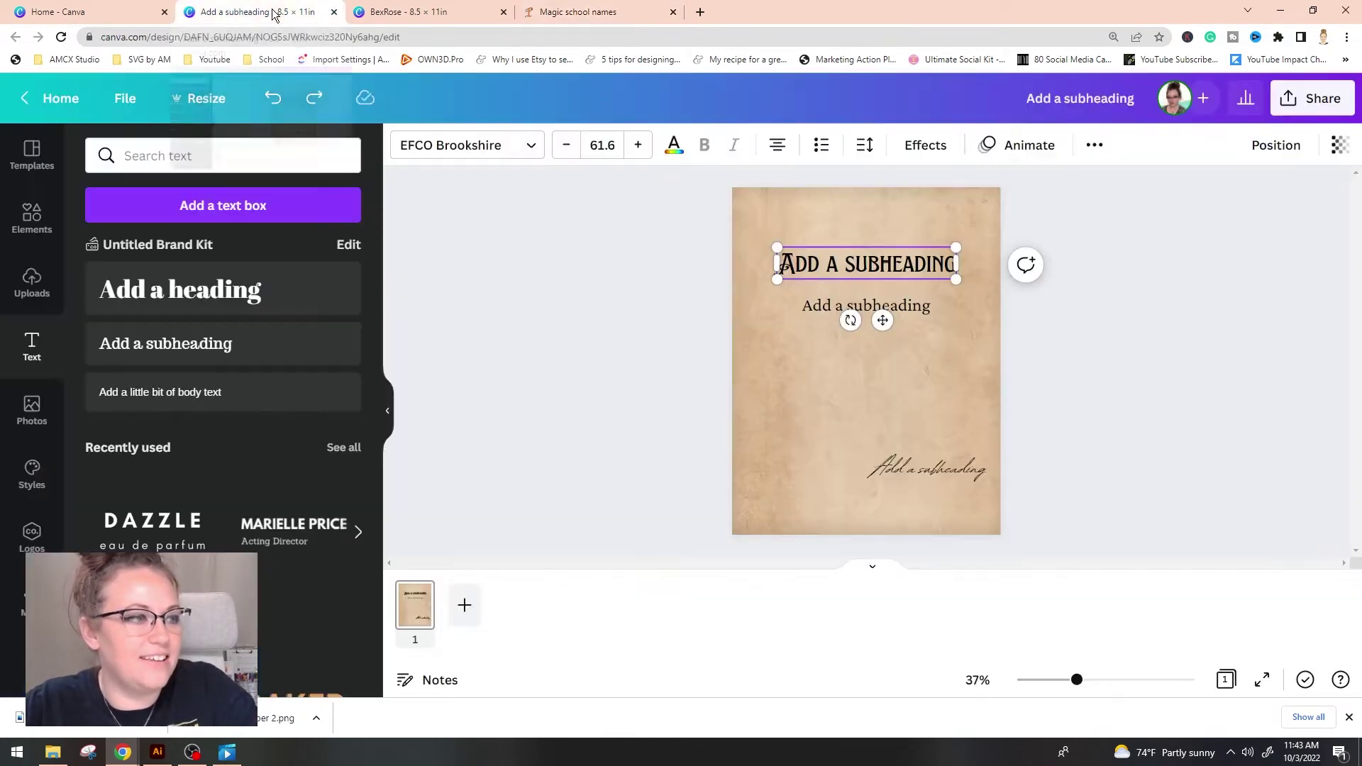
triple_click(837, 276)
type("Dexin")
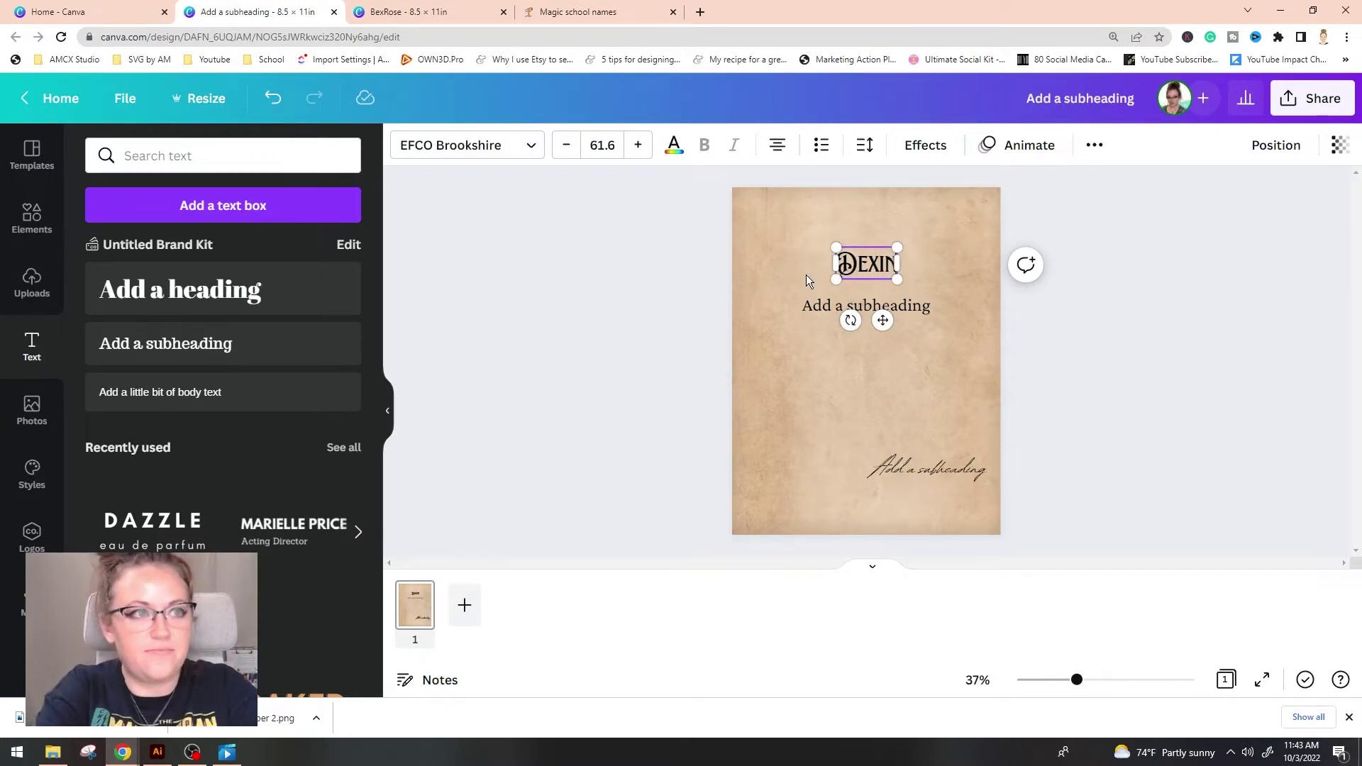
type("e")
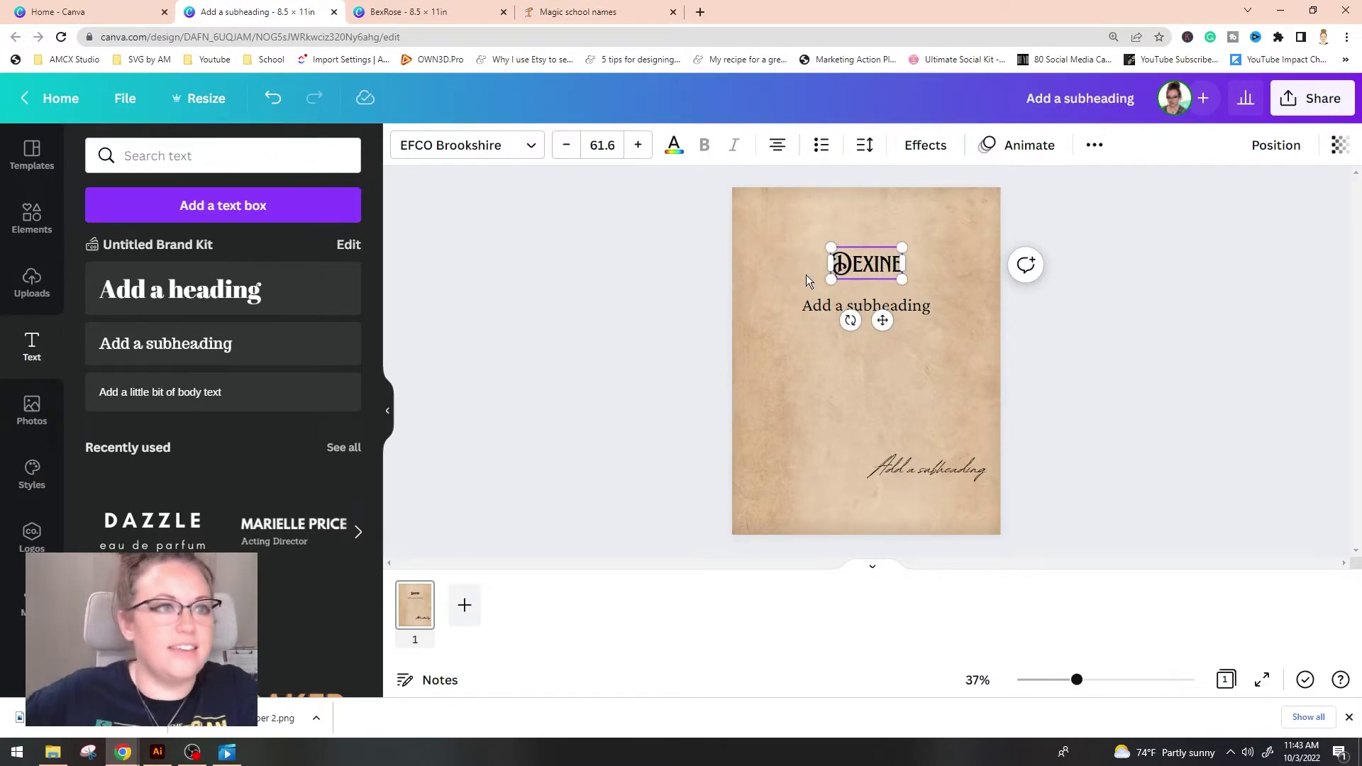
left_click(440, 12)
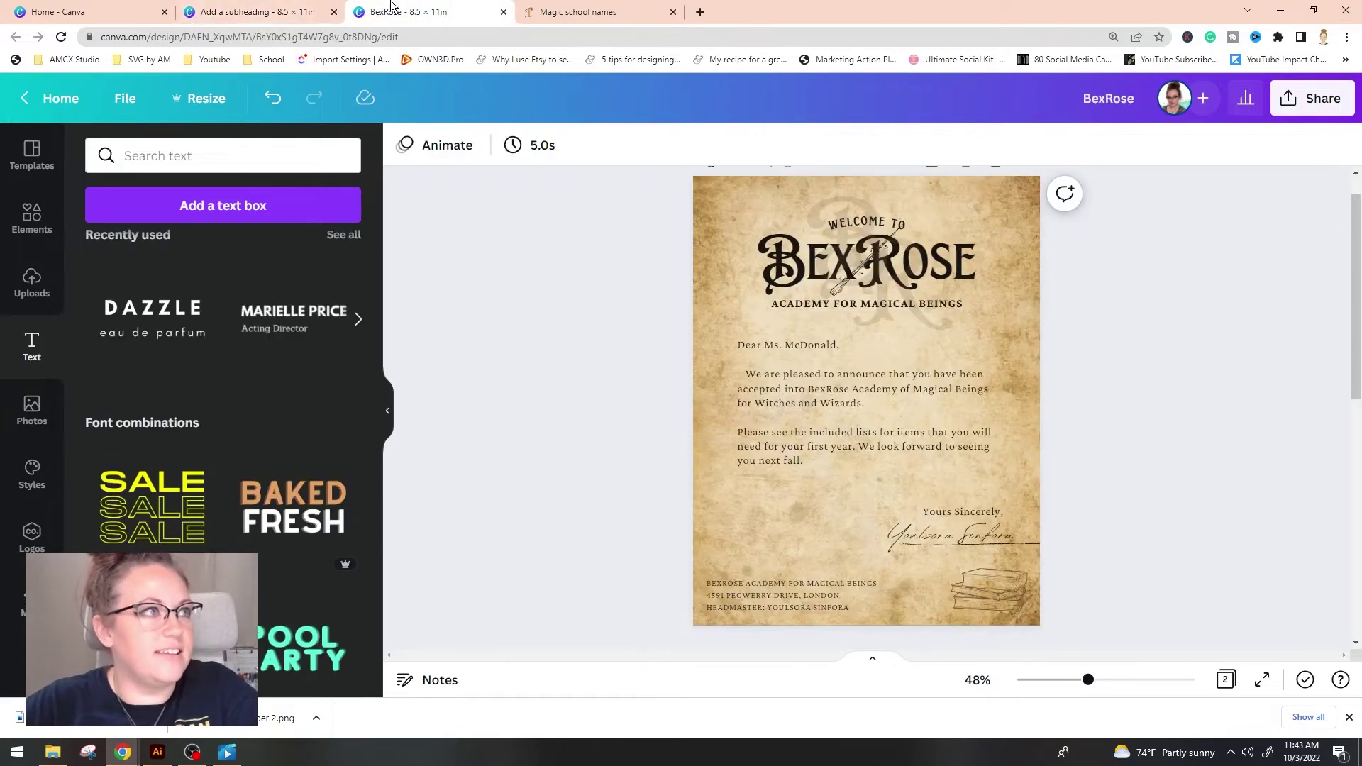
left_click(596, 7)
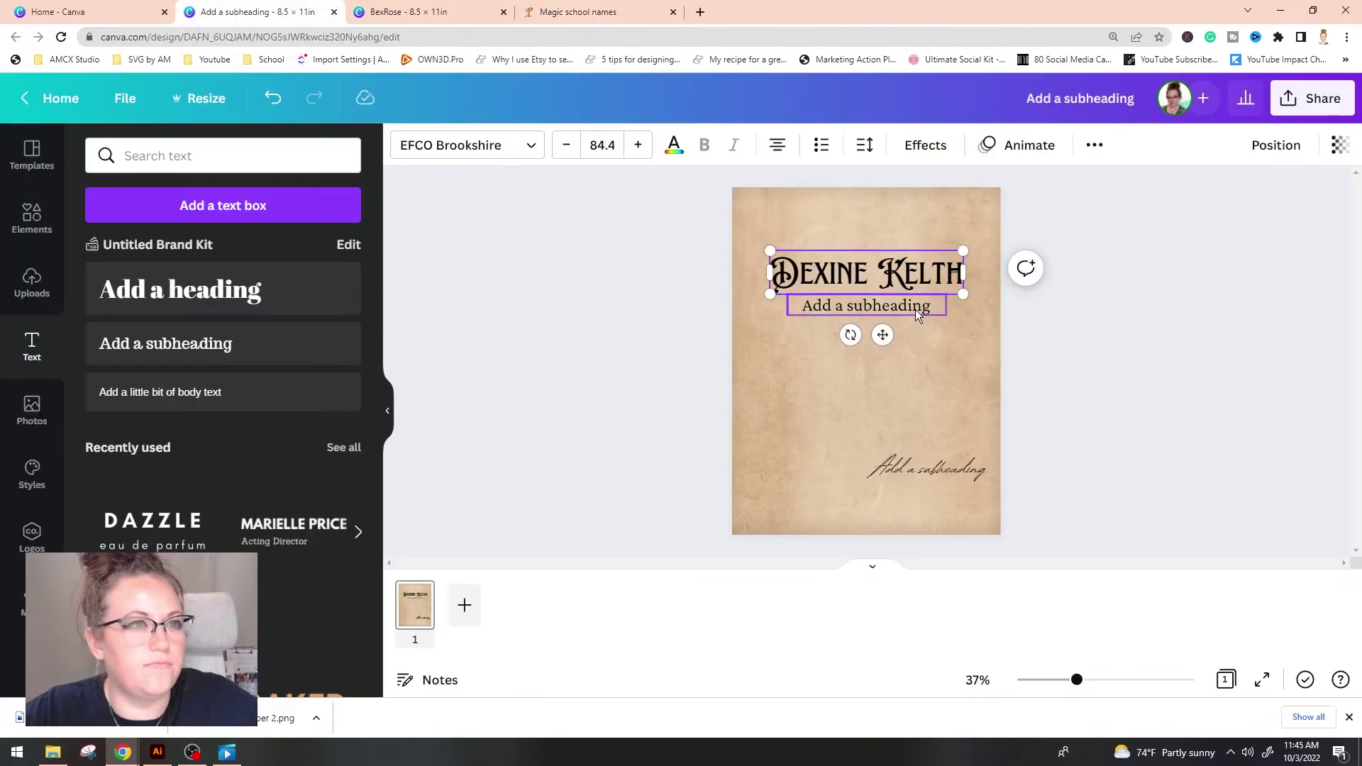
left_click(915, 309)
left_click(914, 308)
left_click(844, 271)
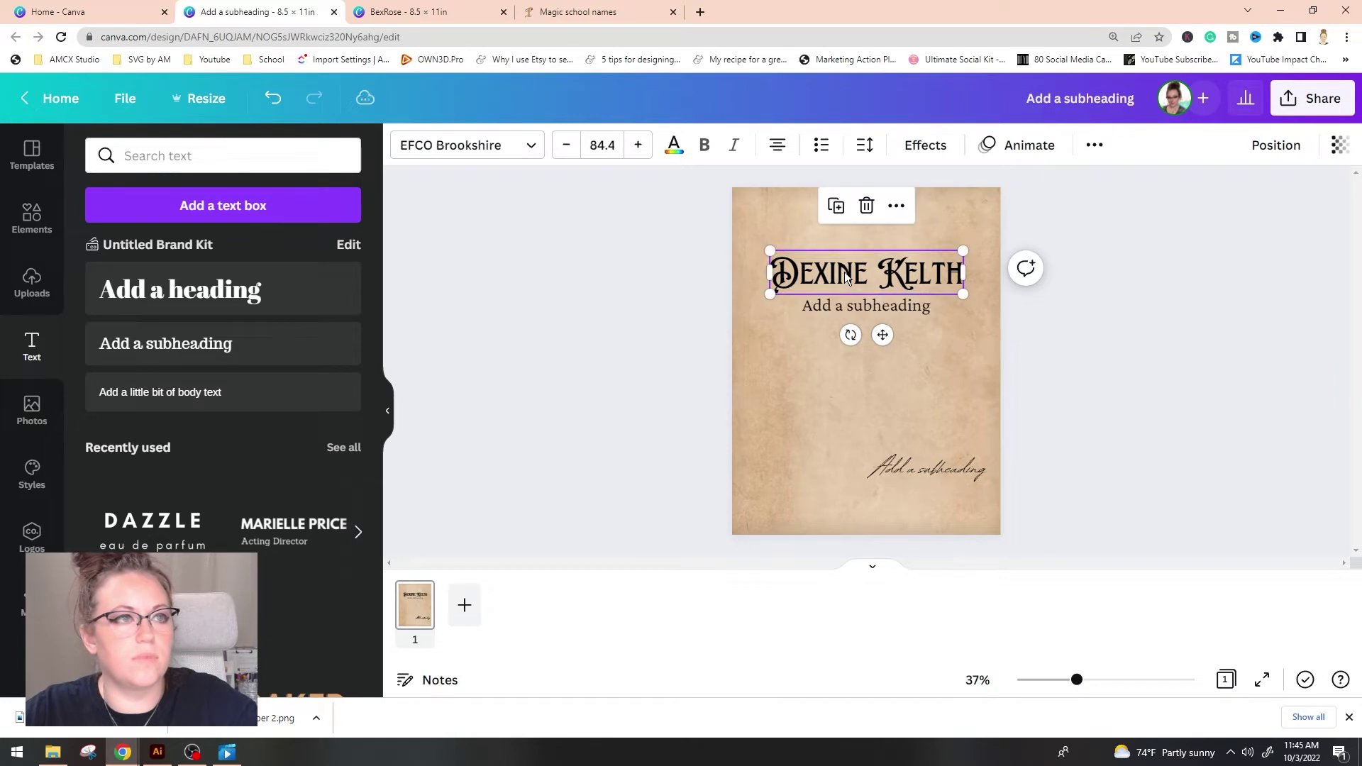
double_click(878, 271)
Step: Type 'School of Witchcraft and Wizardry' as the subheading and fit it on one line under the title
left_click(871, 313)
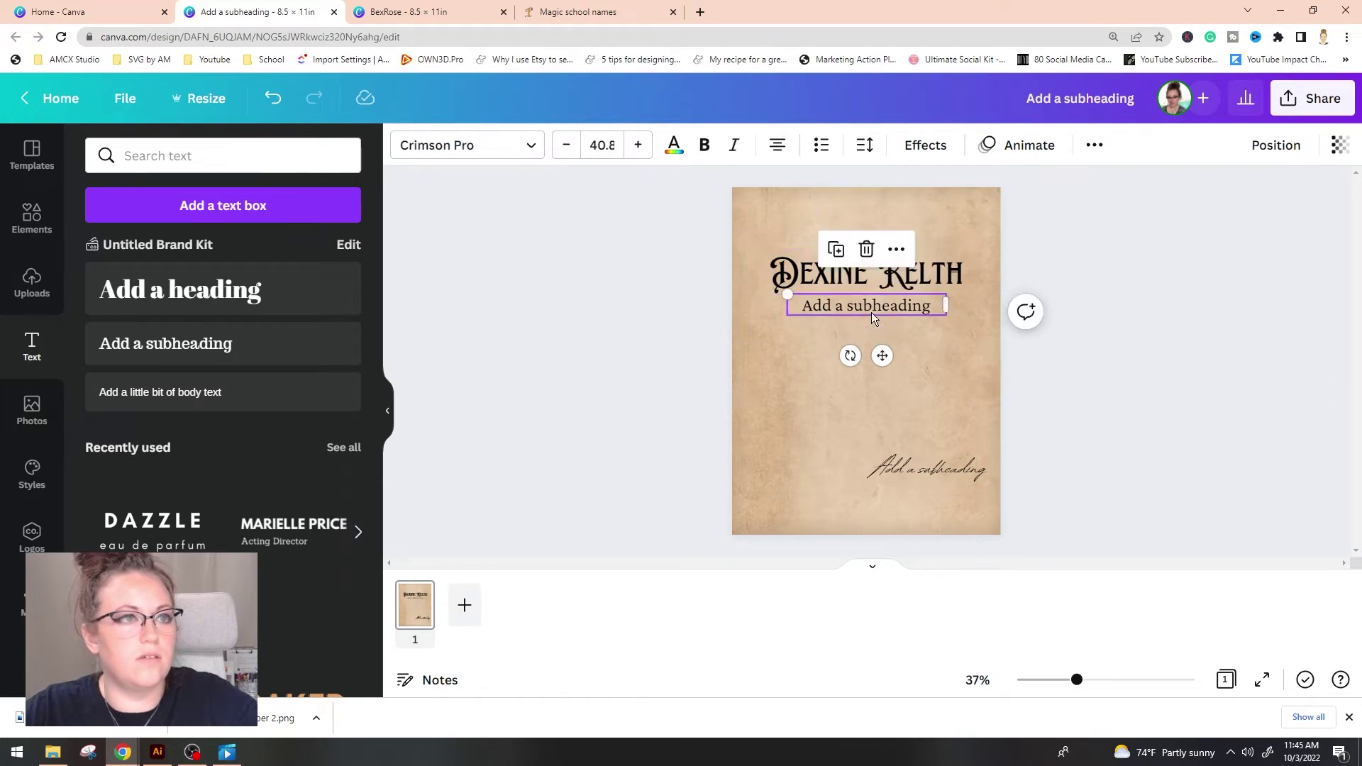
left_click(871, 312)
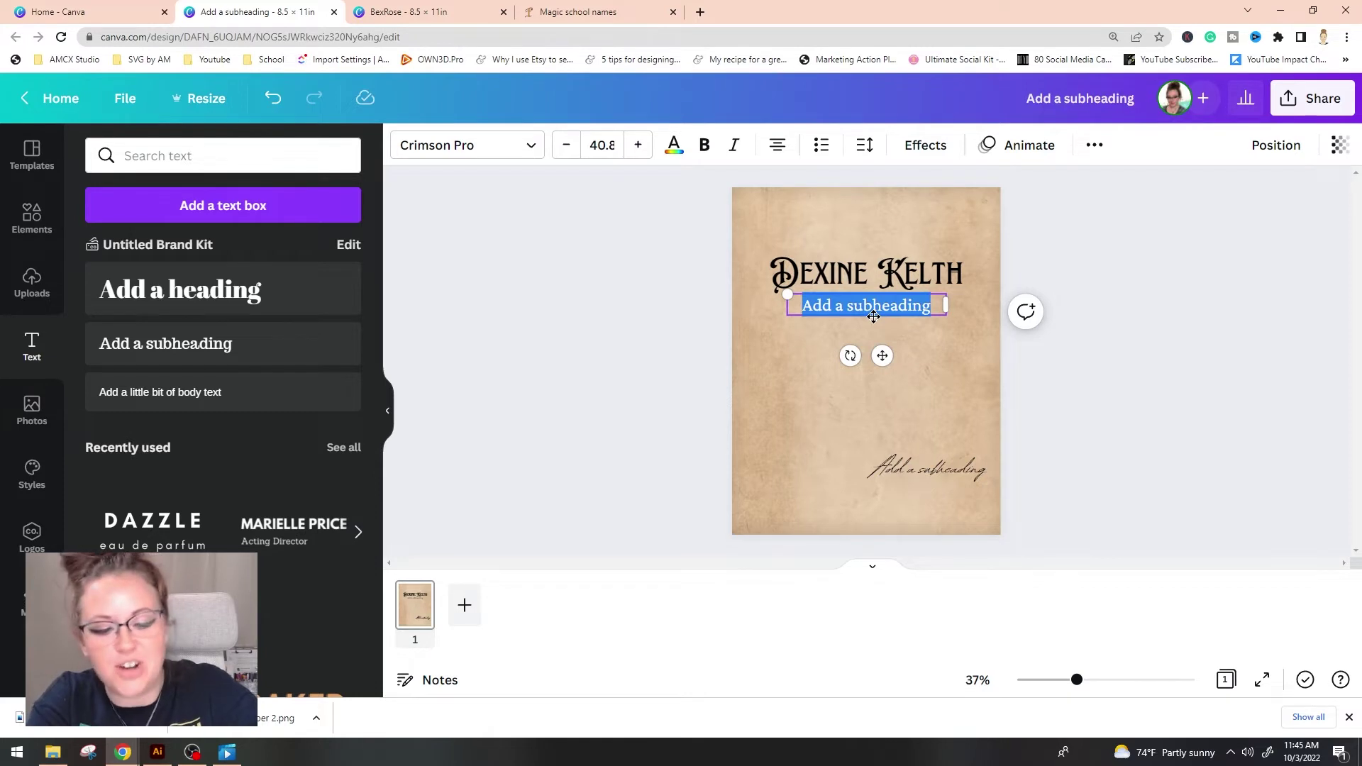
type("Schoo")
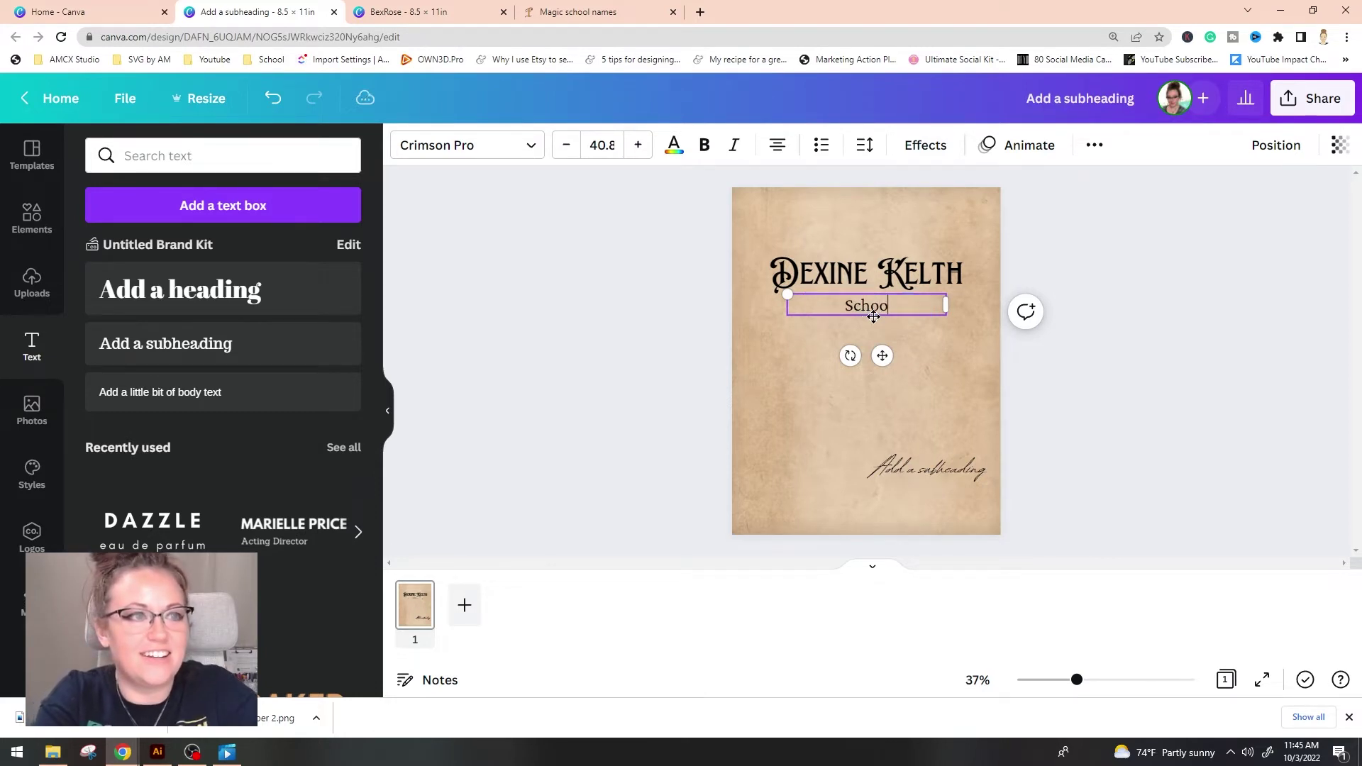
type("l of Wi")
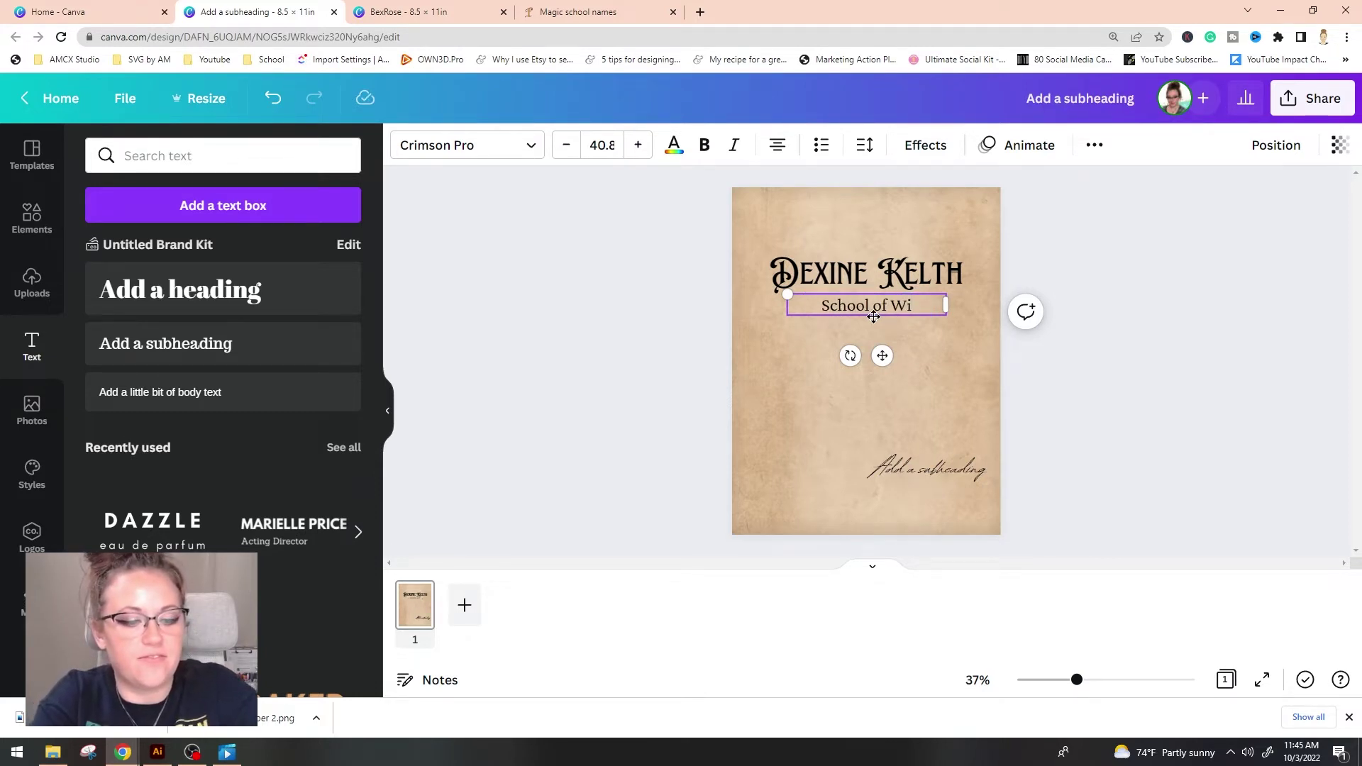
type("tchcraft and W")
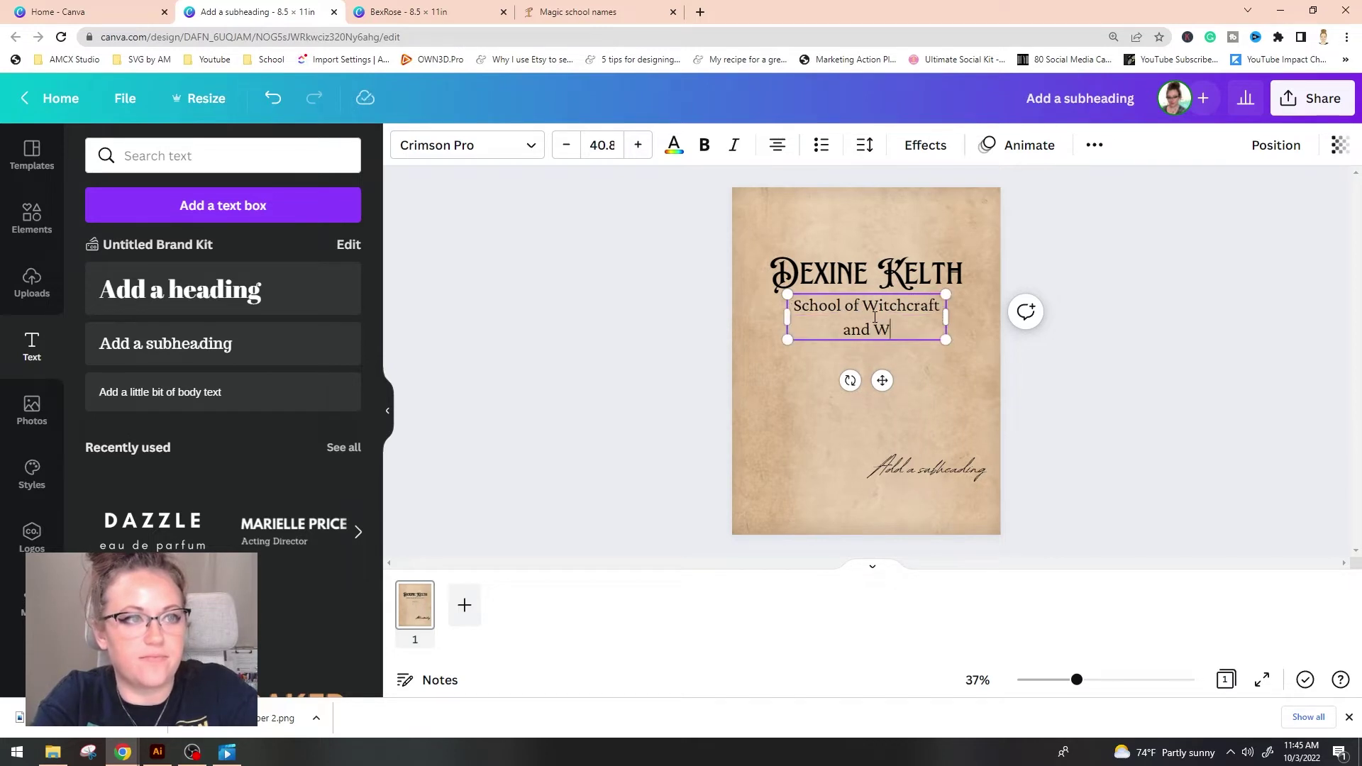
type("izardry")
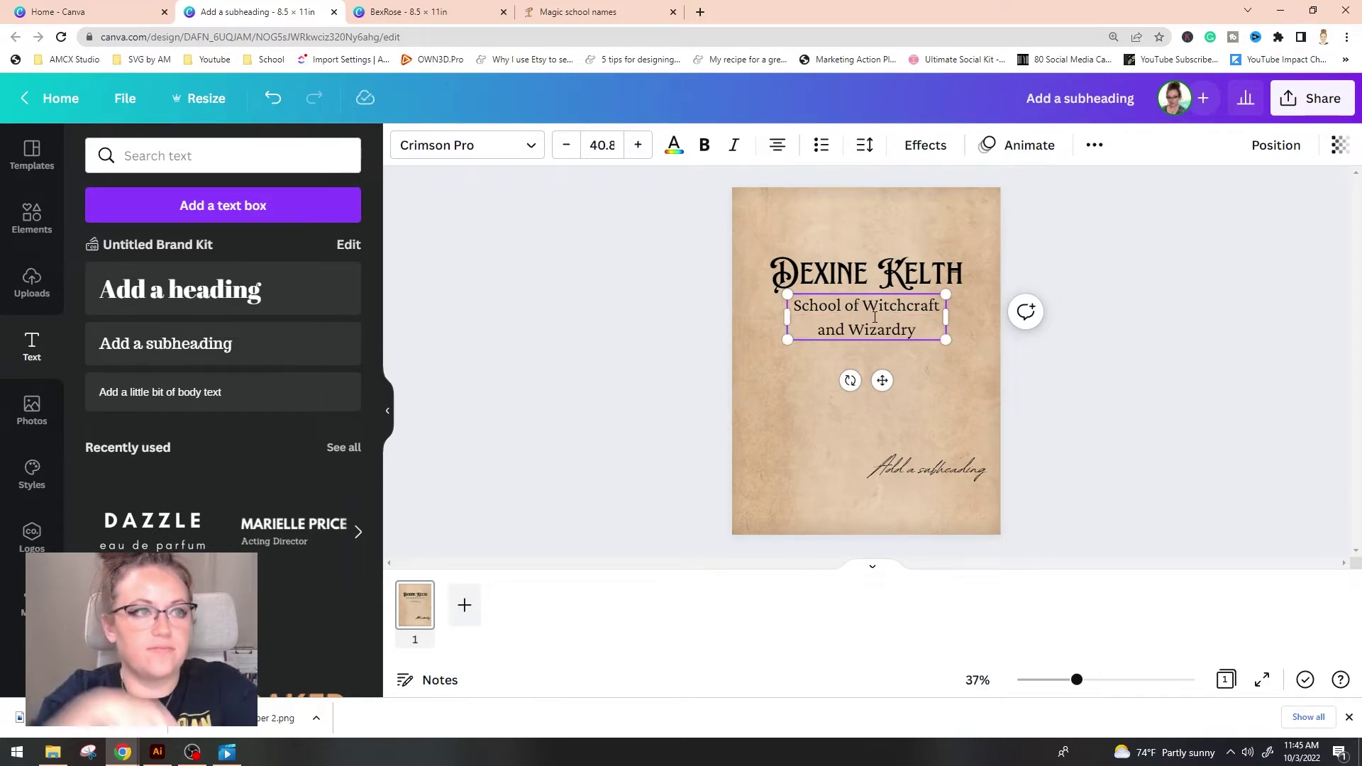
left_click_drag(948, 321, 1054, 322)
left_click(1054, 334)
left_click_drag(933, 316, 905, 315)
left_click_drag(1026, 292, 951, 304)
Step: Enlarge the Dexine Kelth title
left_click(905, 305)
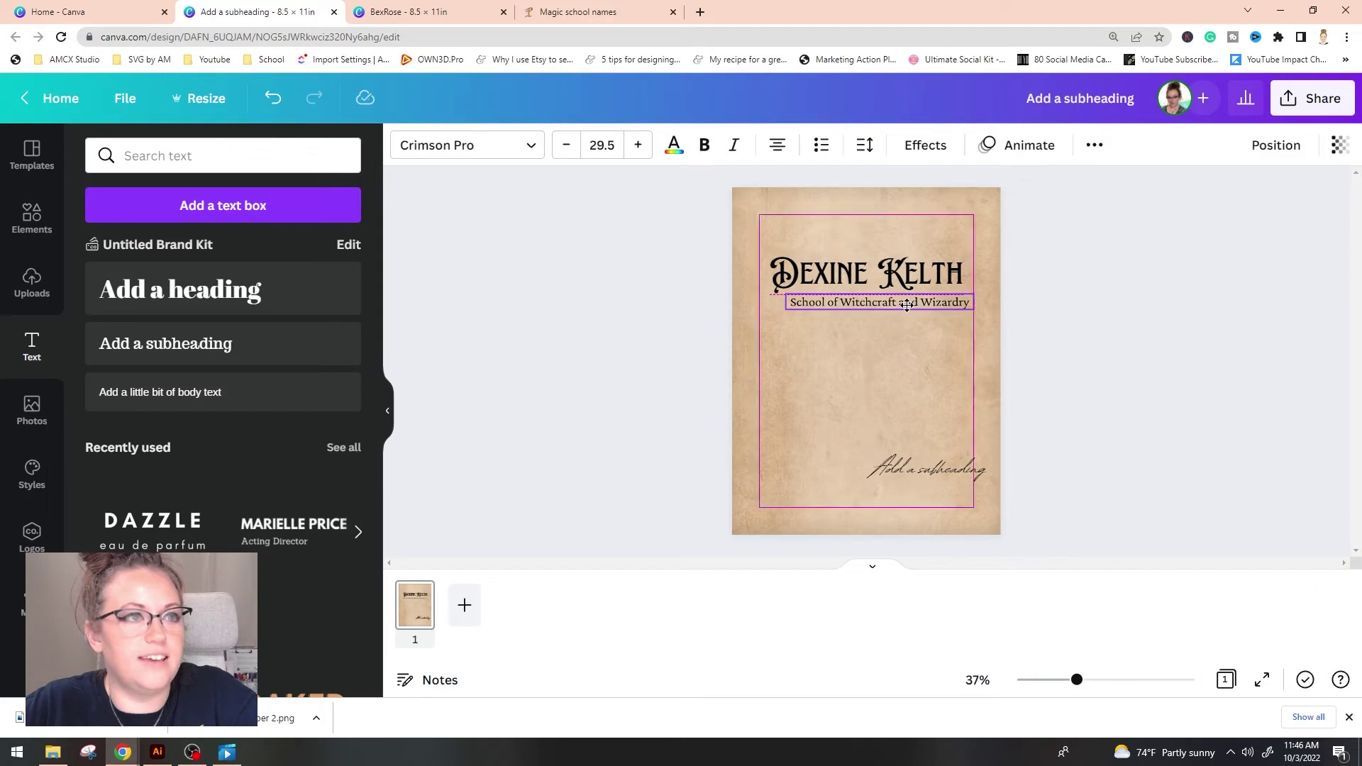
left_click(880, 276)
left_click_drag(964, 294, 983, 308)
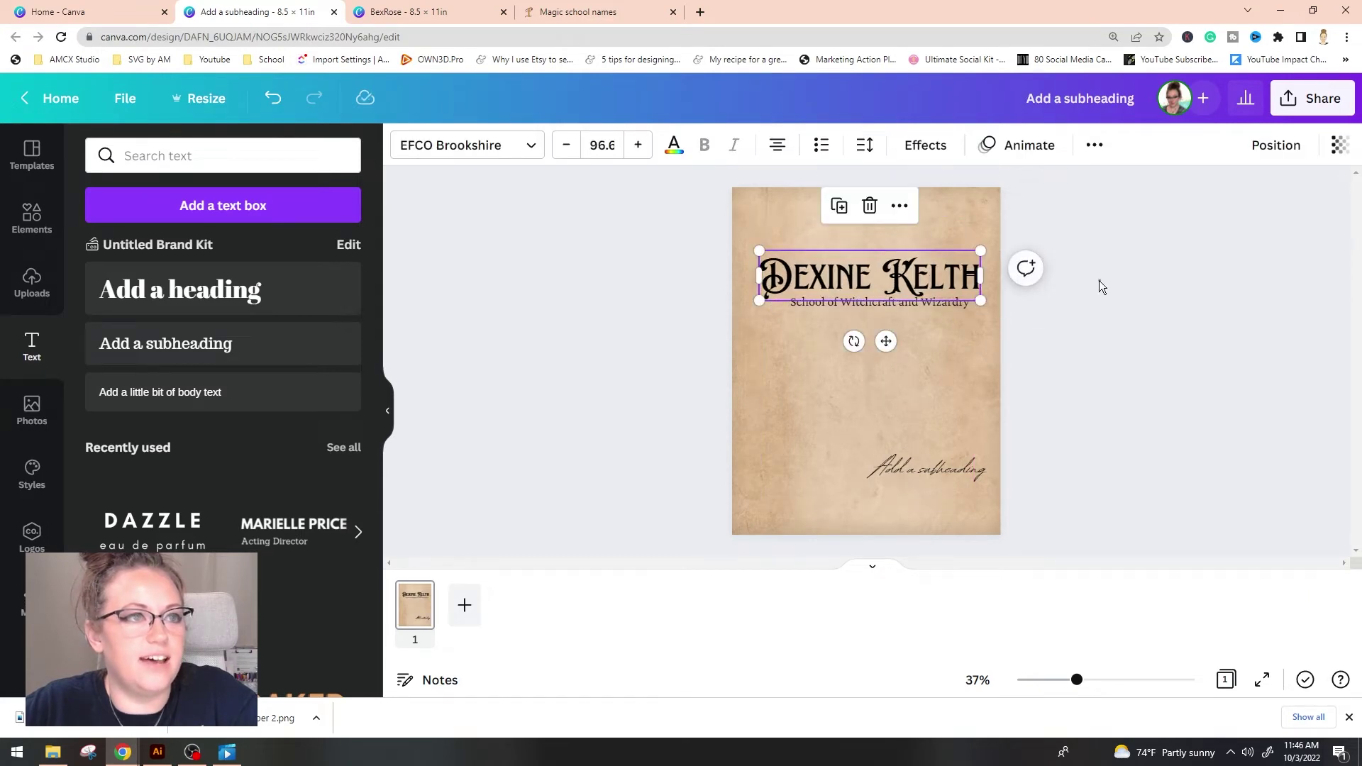
left_click(1100, 282)
Step: Make the subtitle uppercase, widen it to one line, and replace 'AND' with '&'
left_click(864, 309)
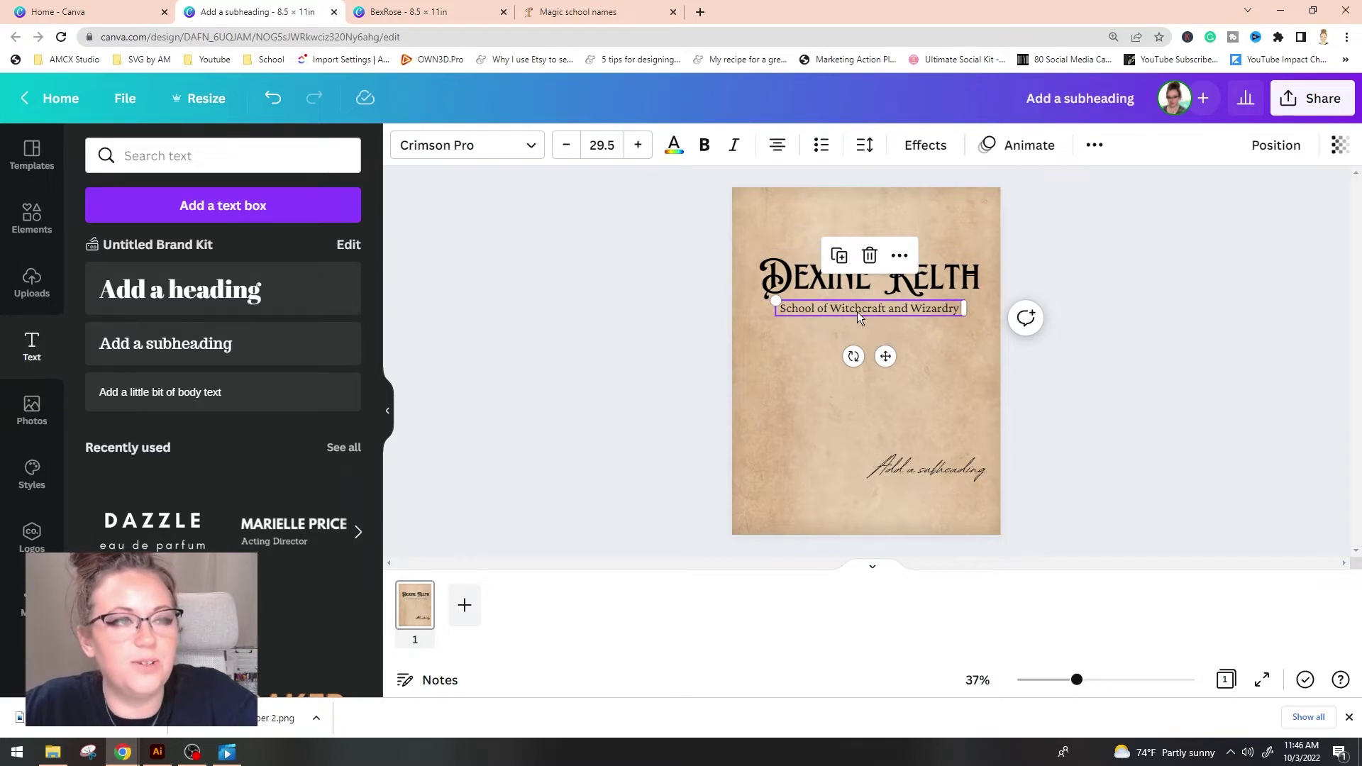
left_click(1097, 150)
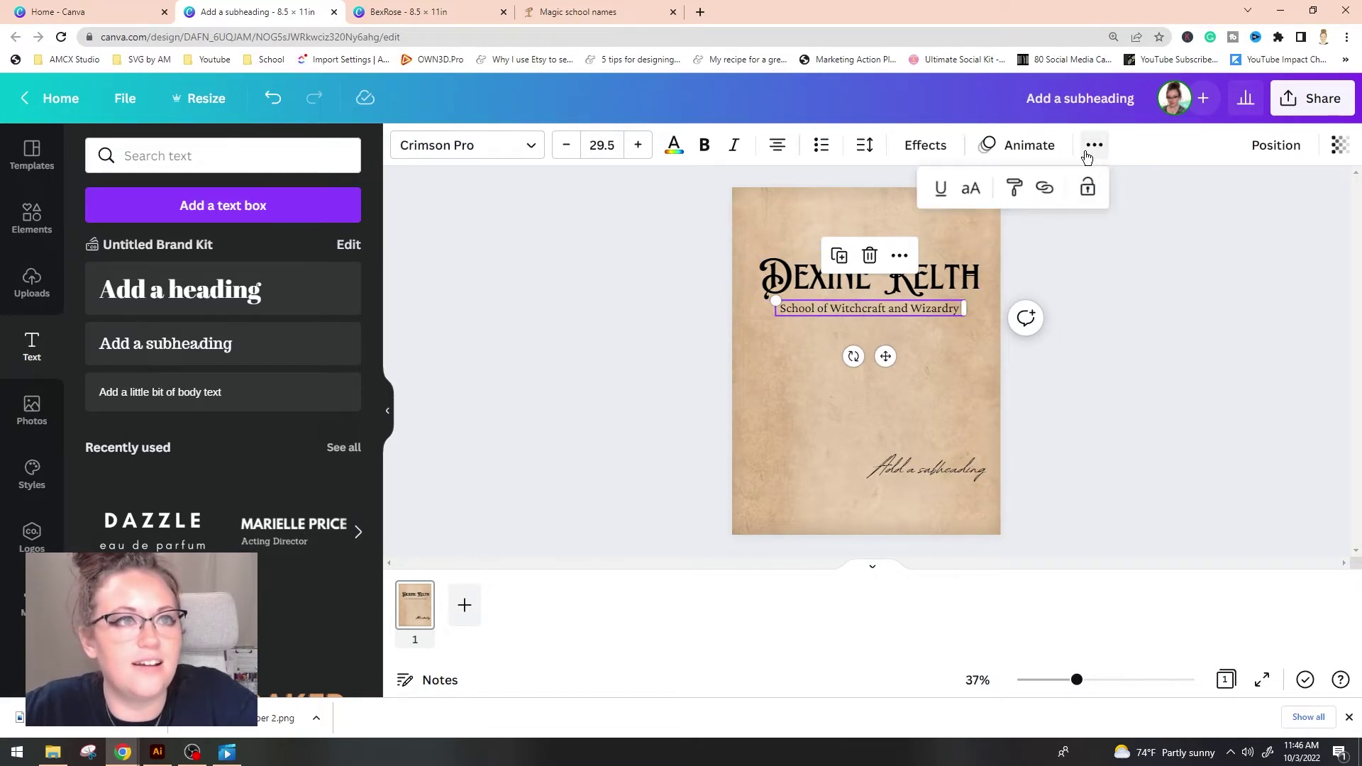
left_click(972, 189)
left_click_drag(966, 318, 1013, 316)
double_click(936, 307)
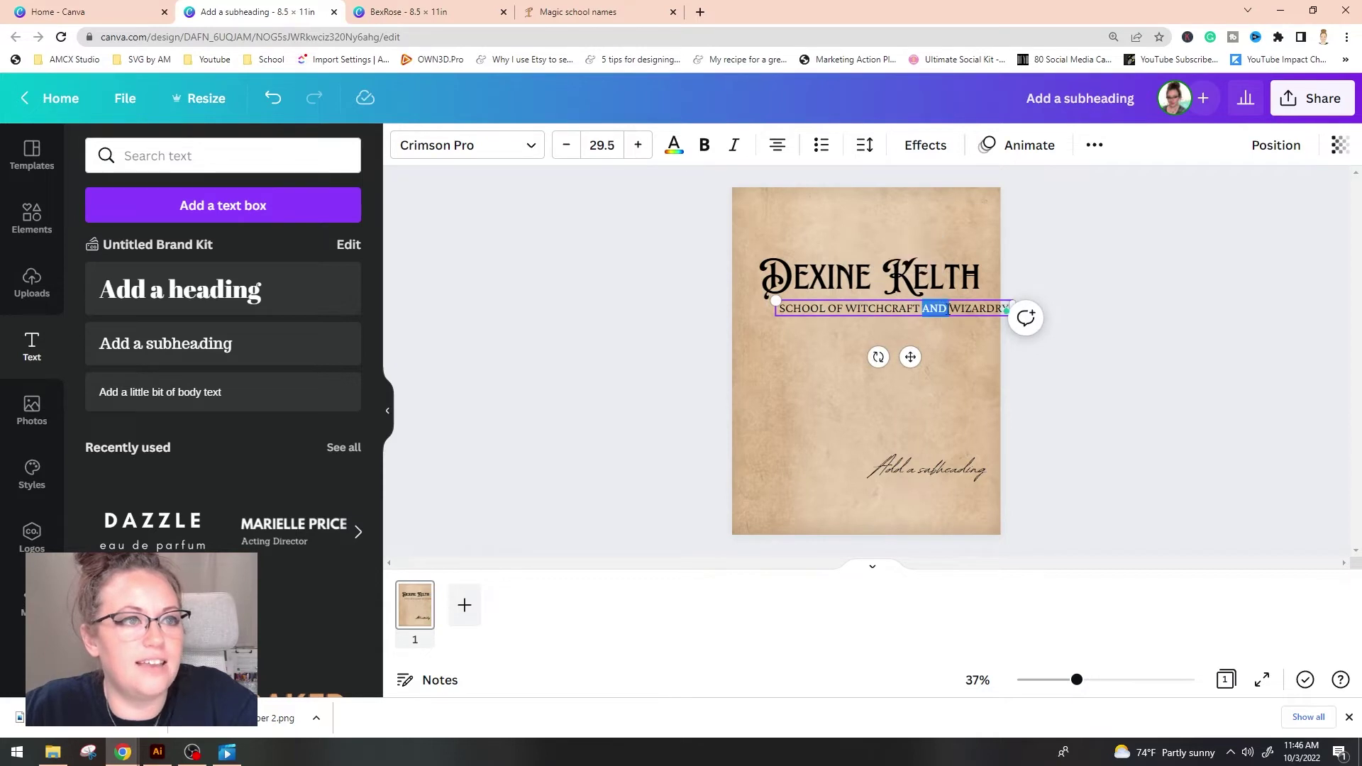
left_click(948, 309)
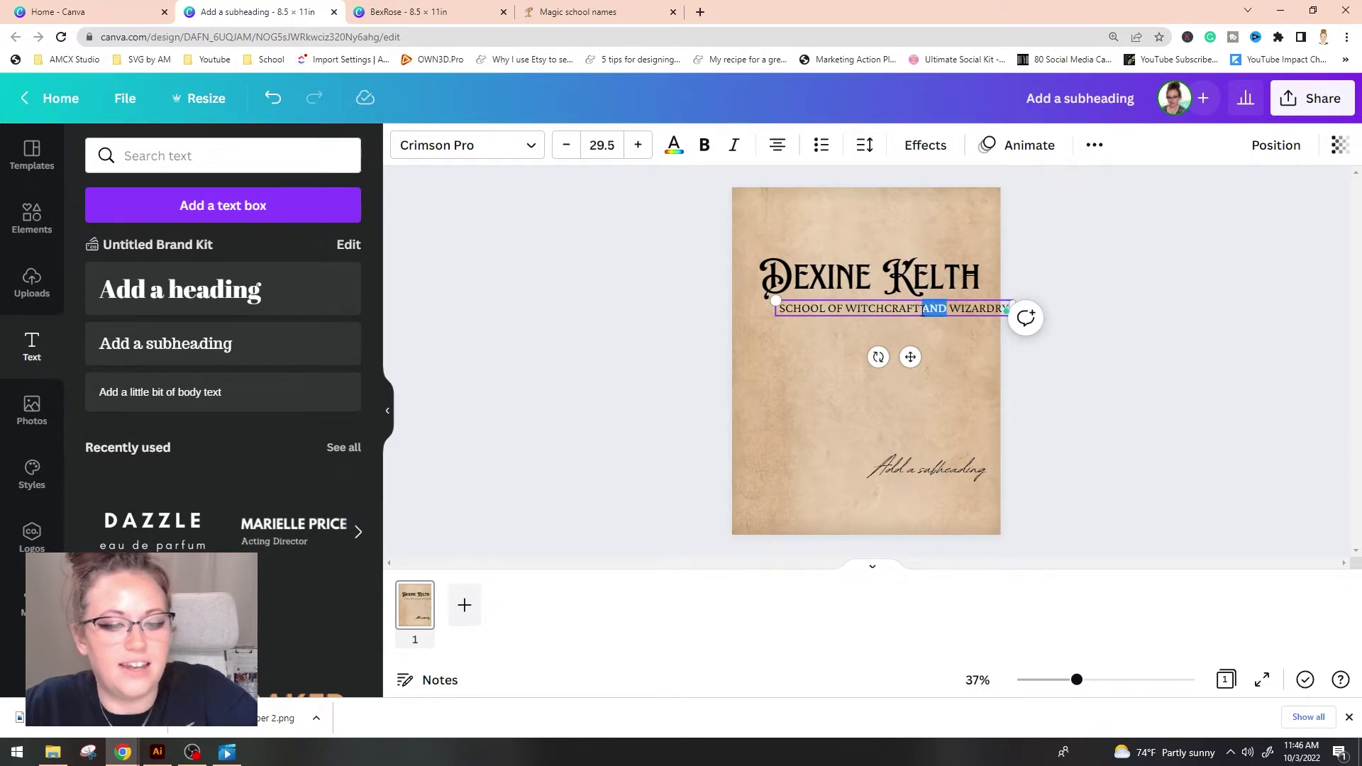
type("&")
left_click(1029, 250)
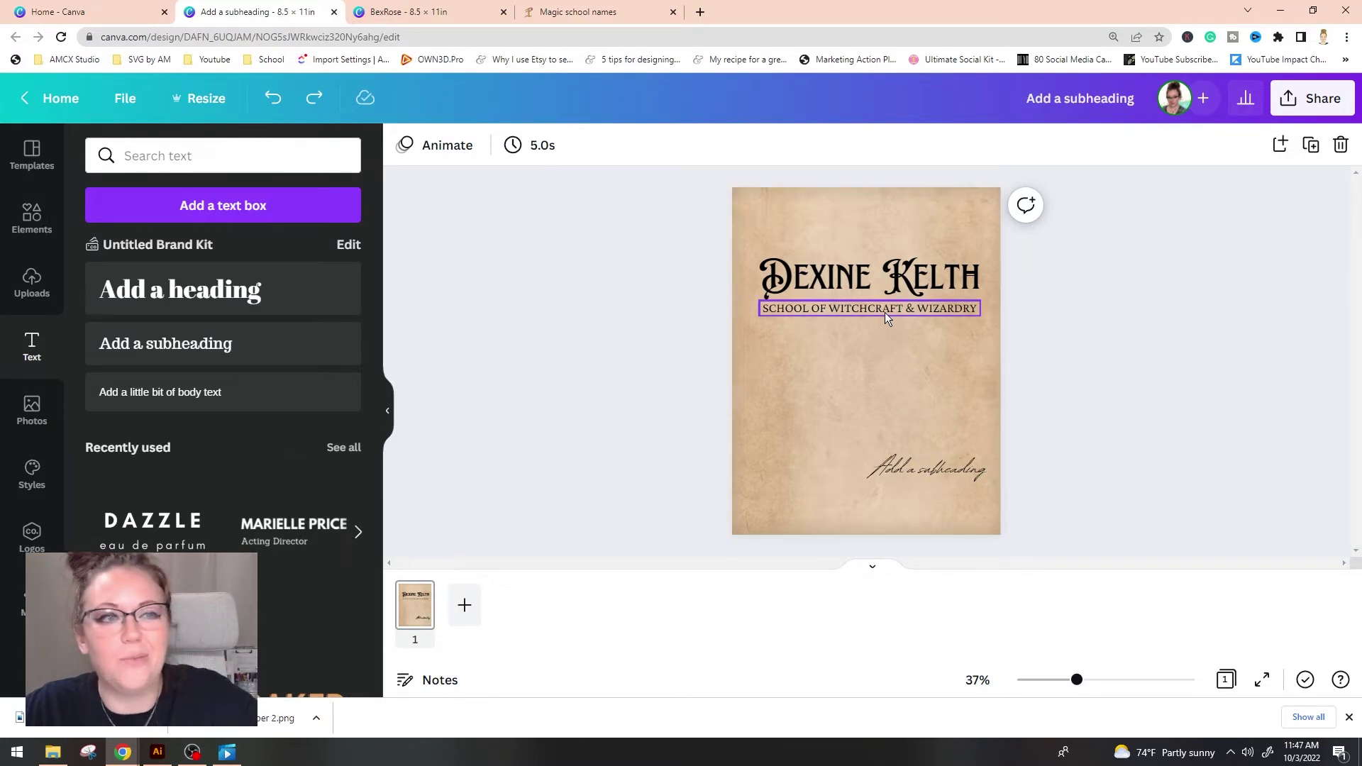
left_click(888, 274)
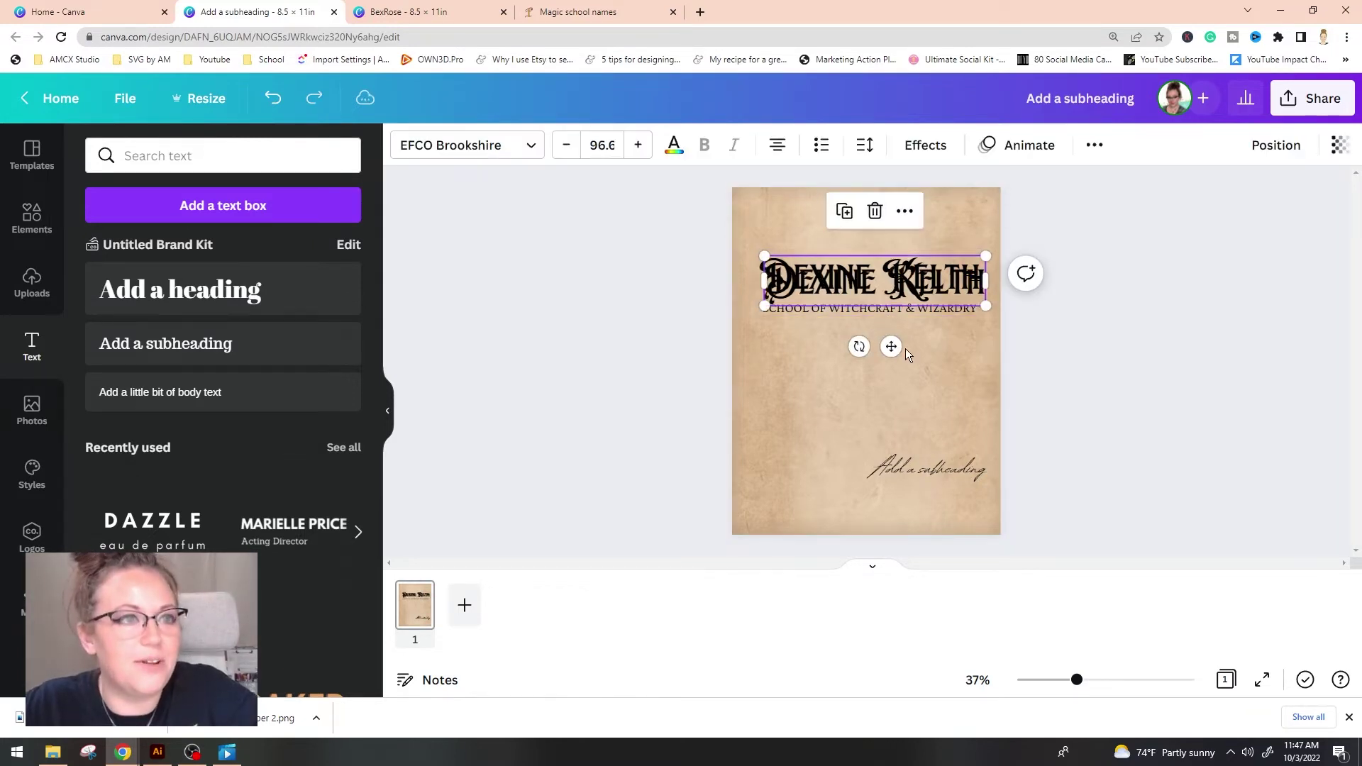
Step: Move the title copy below the subtitle, trim it to a lone D, and enlarge it
left_click_drag(908, 287, 905, 360)
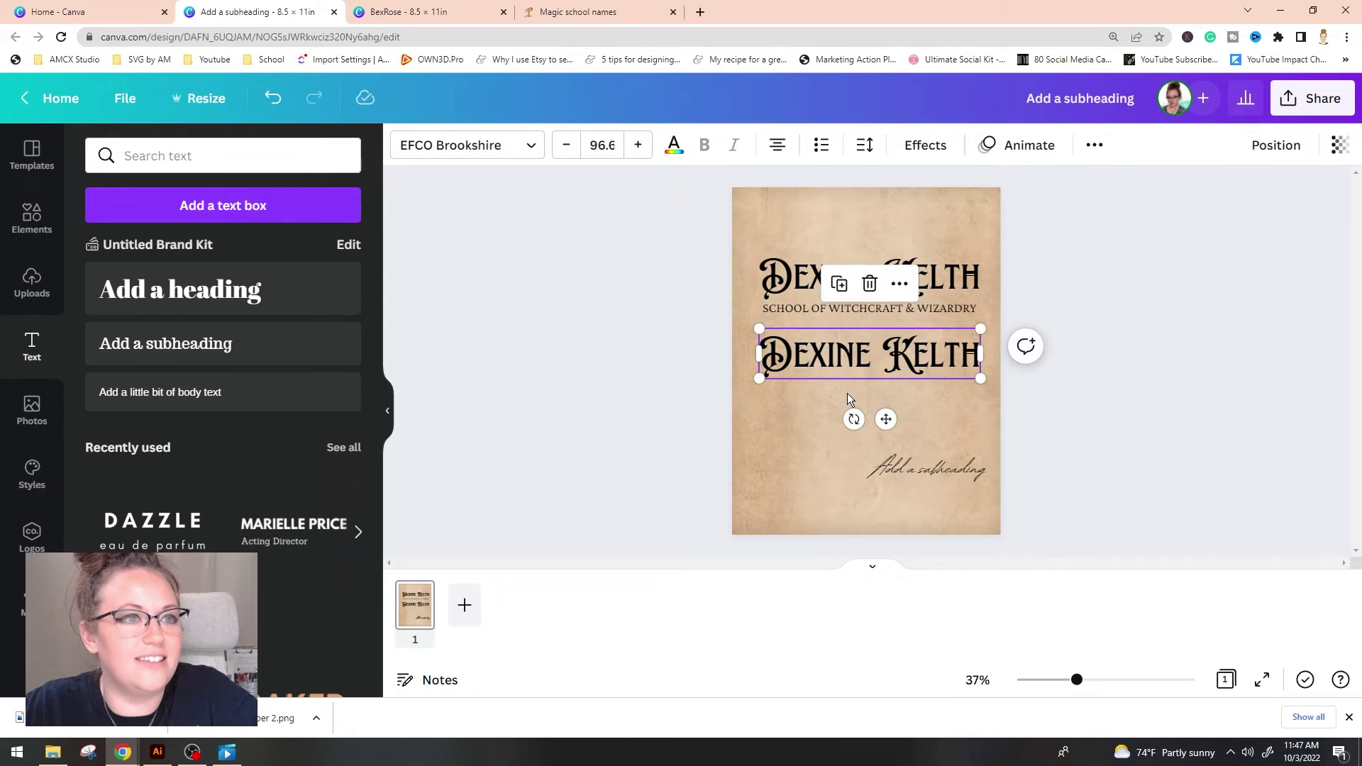
left_click(793, 358)
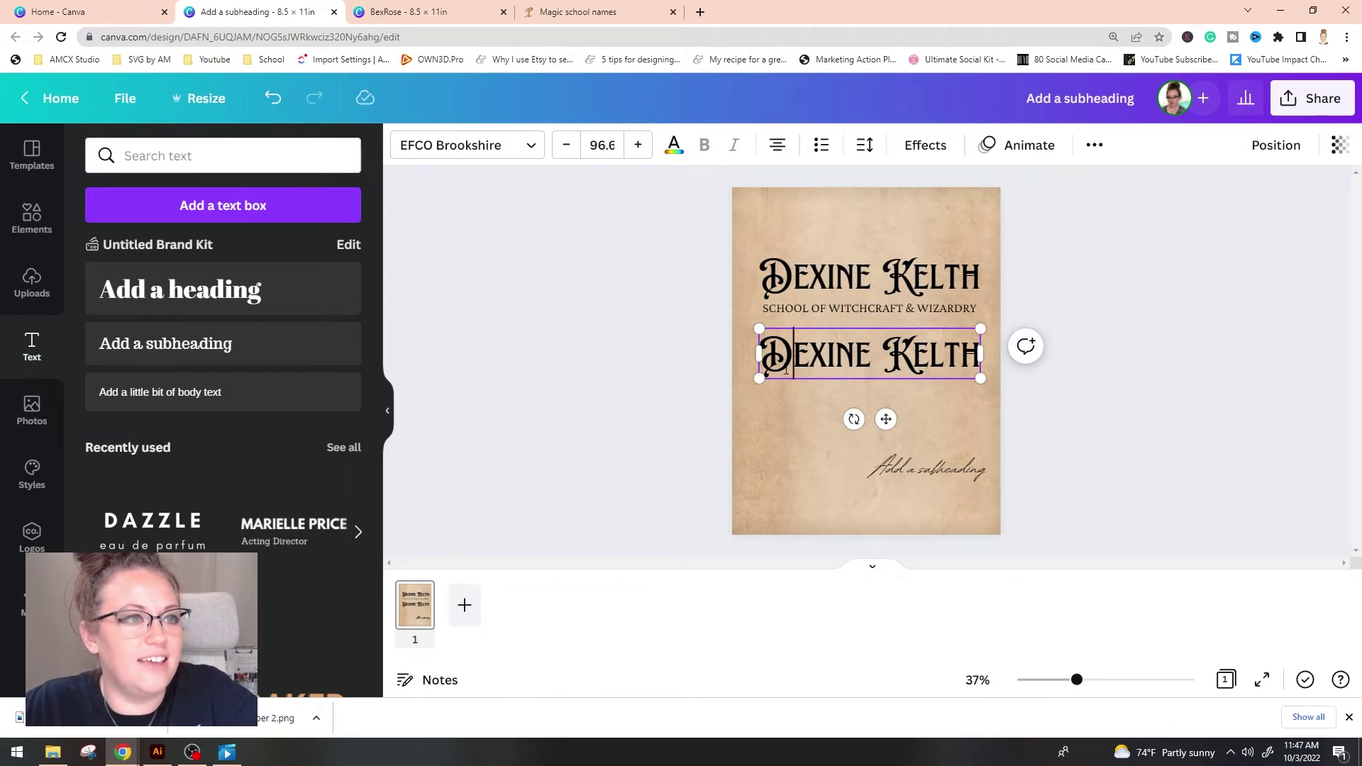
key("shift+Right")
key("shift+Right")
key("shift+Right")
key("shift+Right")
key("shift+Right")
key("shift+Right")
key("BackSpace")
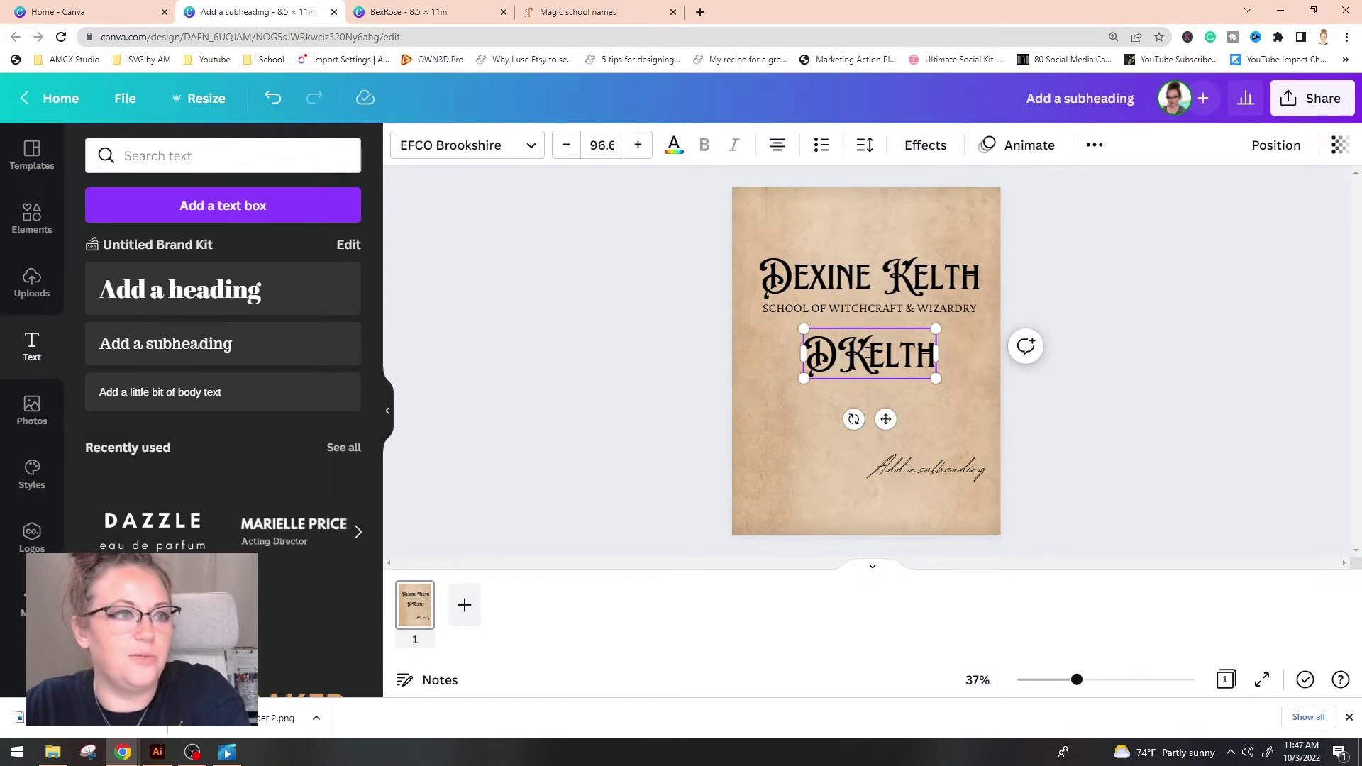
left_click_drag(868, 353, 937, 358)
key("BackSpace")
key("BackSpace")
left_click(979, 343)
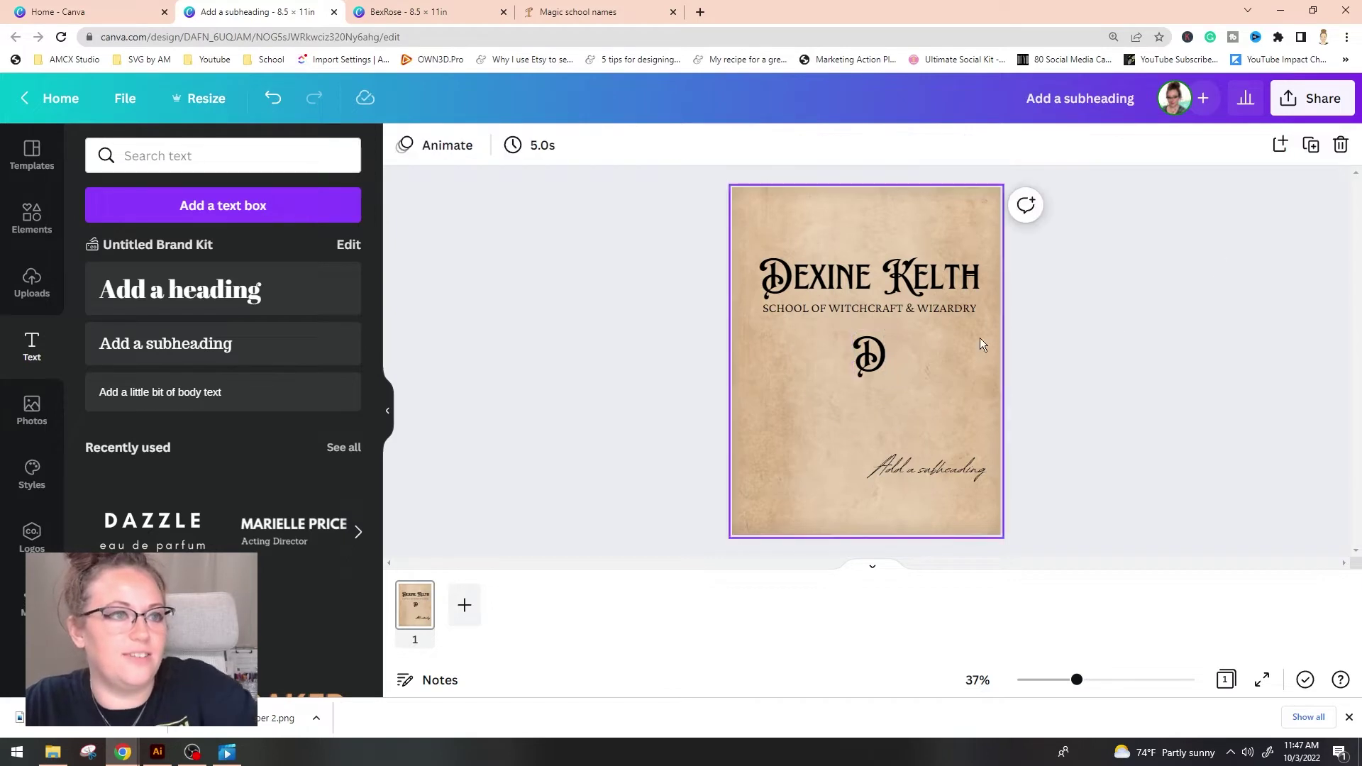
left_click(839, 355)
left_click_drag(861, 381, 940, 390)
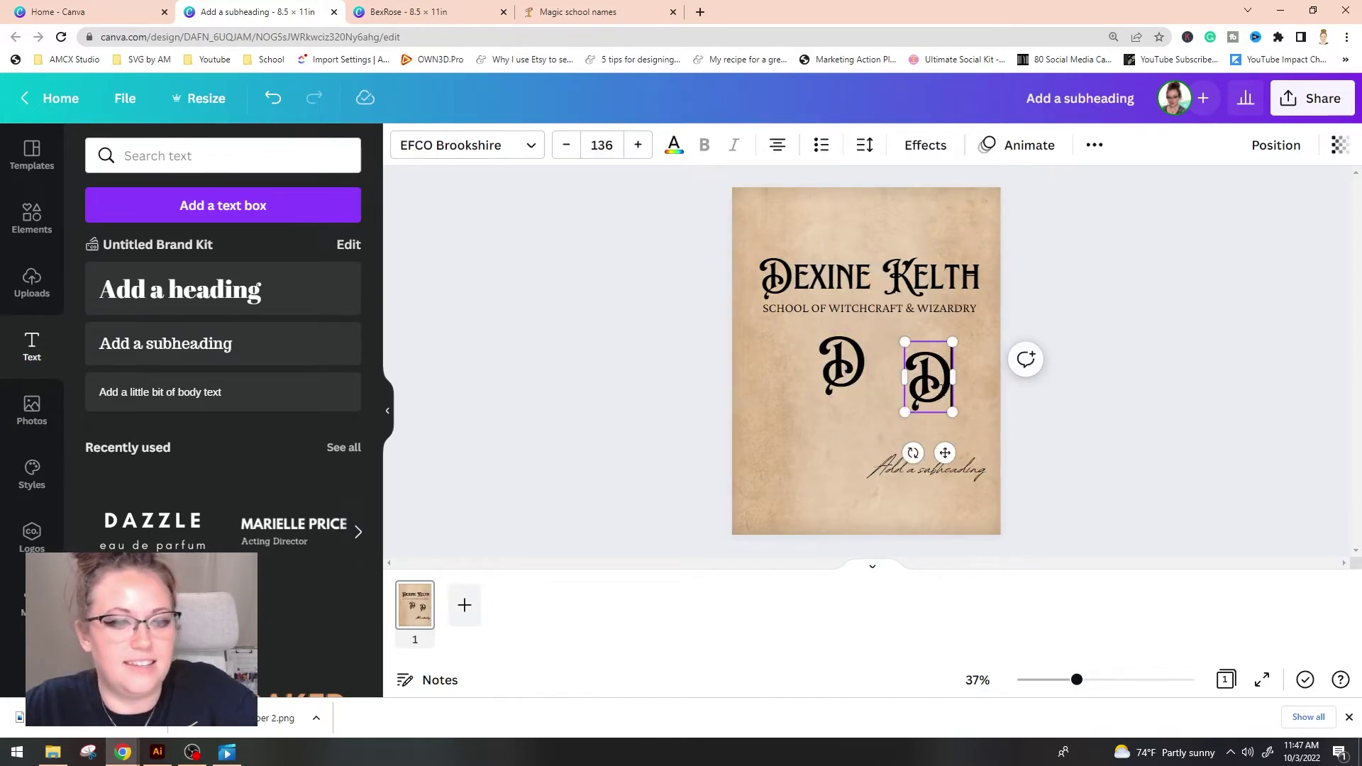
Step: Turn a second copy into a K and overlap it on the D as a DK monogram
left_click(935, 374)
type("K")
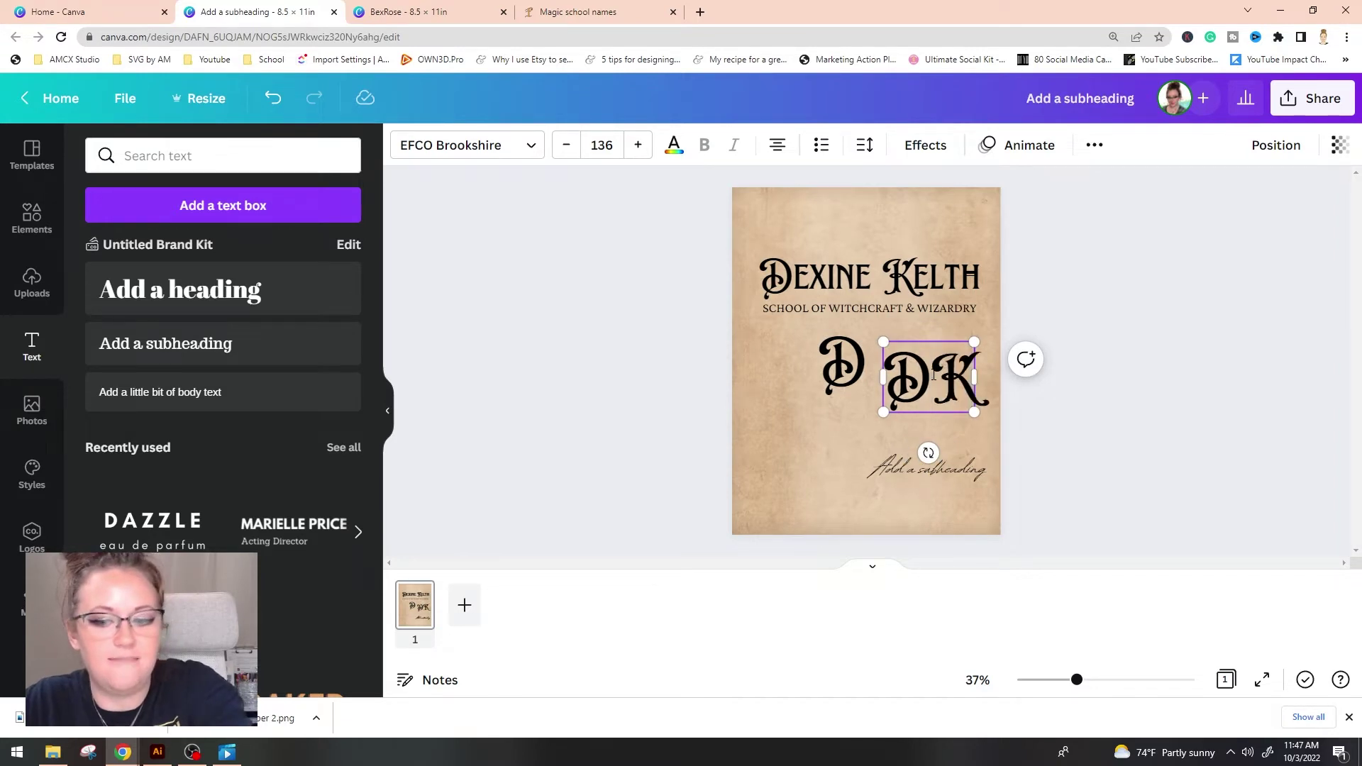
left_click(933, 376)
key("BackSpace")
left_click(799, 386)
left_click_drag(905, 397, 857, 399)
left_click(841, 348, "shift")
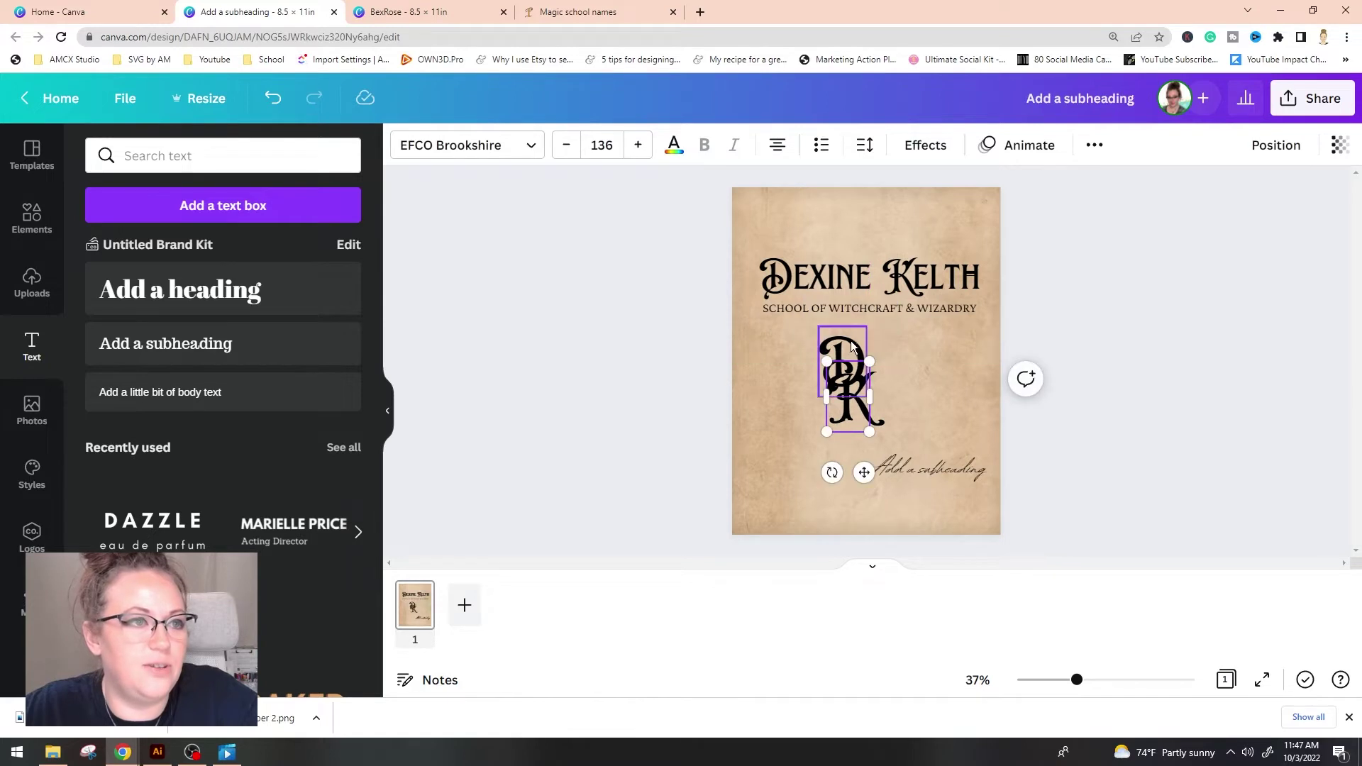
left_click(1120, 354)
Step: Fade the D and K letters to about 18 transparency
key("Tab")
left_click(1329, 146)
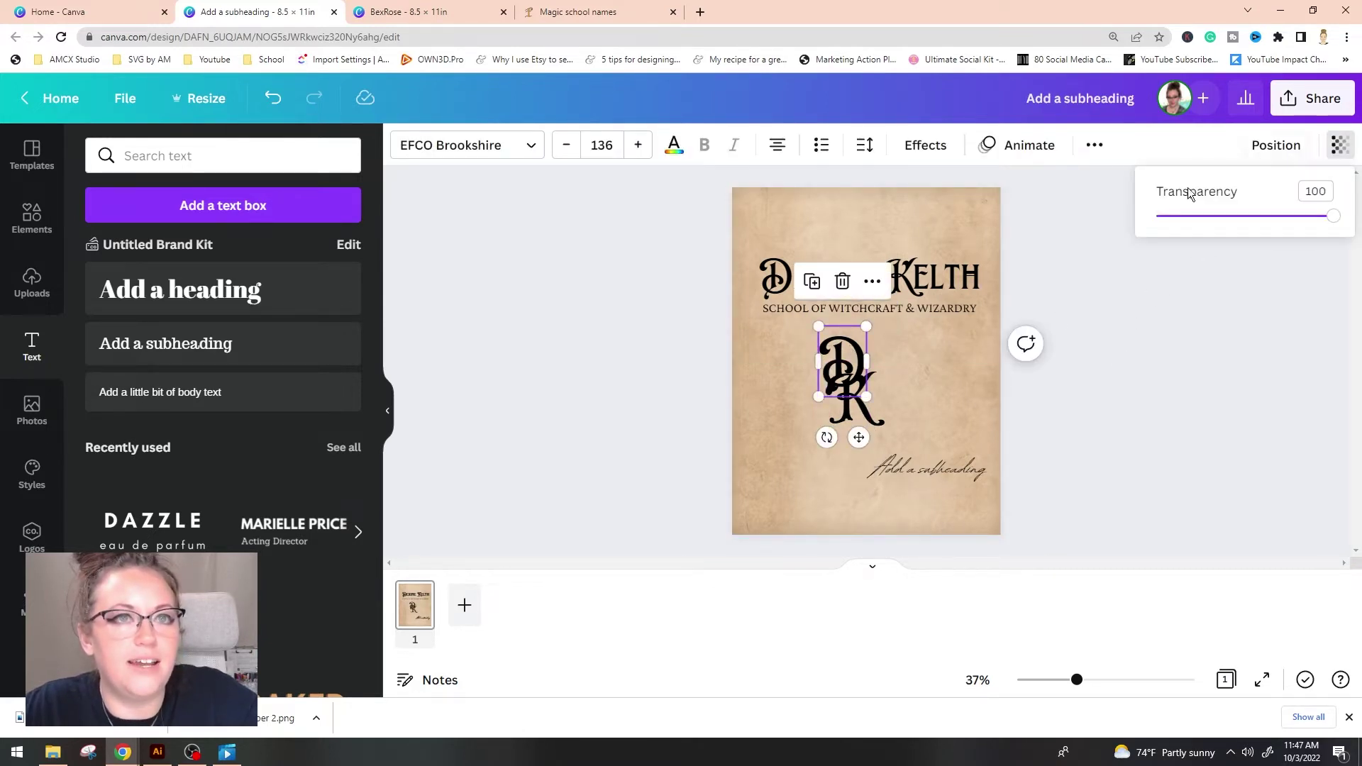
left_click_drag(1228, 223, 1190, 227)
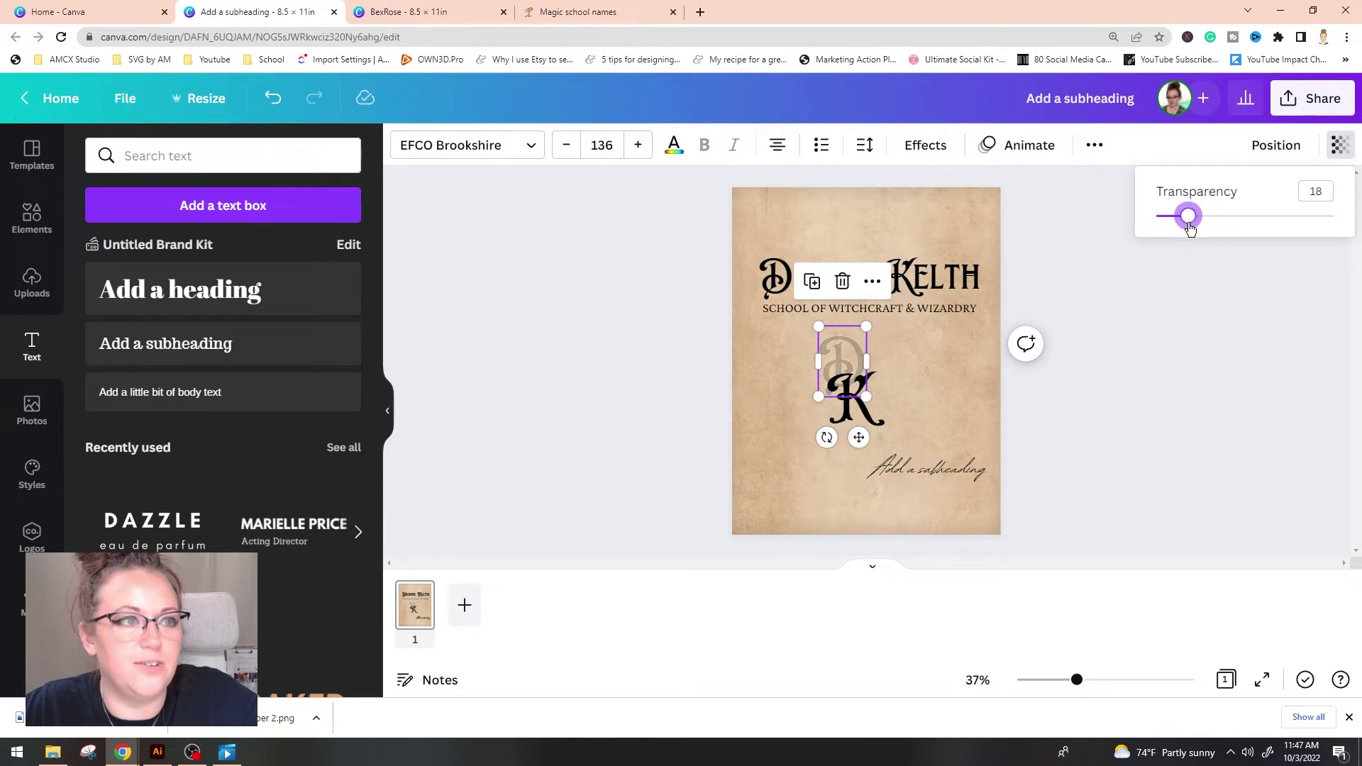
left_click(885, 424)
left_click(879, 420)
left_click(862, 415)
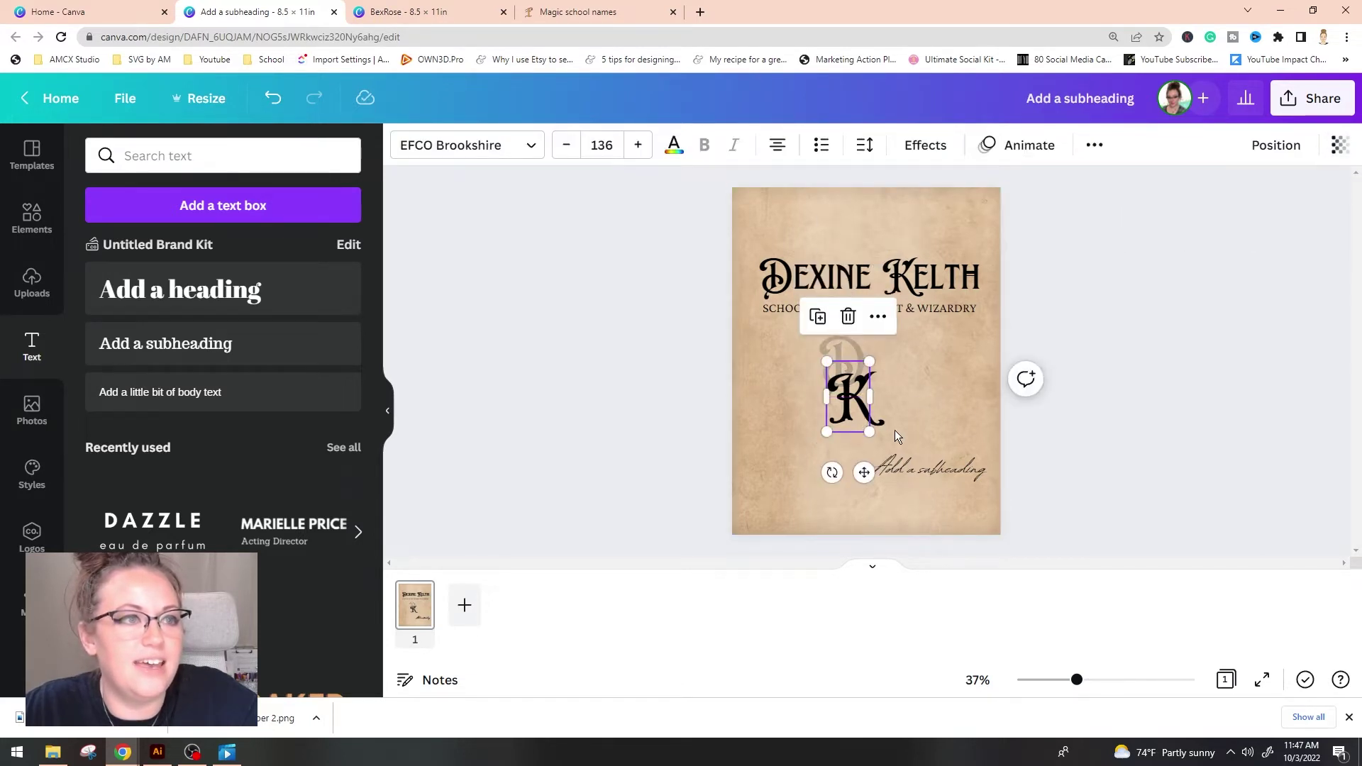
left_click(895, 425)
left_click_drag(863, 402, 901, 402)
left_click(1337, 149)
left_click_drag(1203, 216, 1188, 217)
left_click(1044, 349)
Step: Recolour both monogram letters with a custom dark brown
left_click(827, 363)
left_click(828, 363)
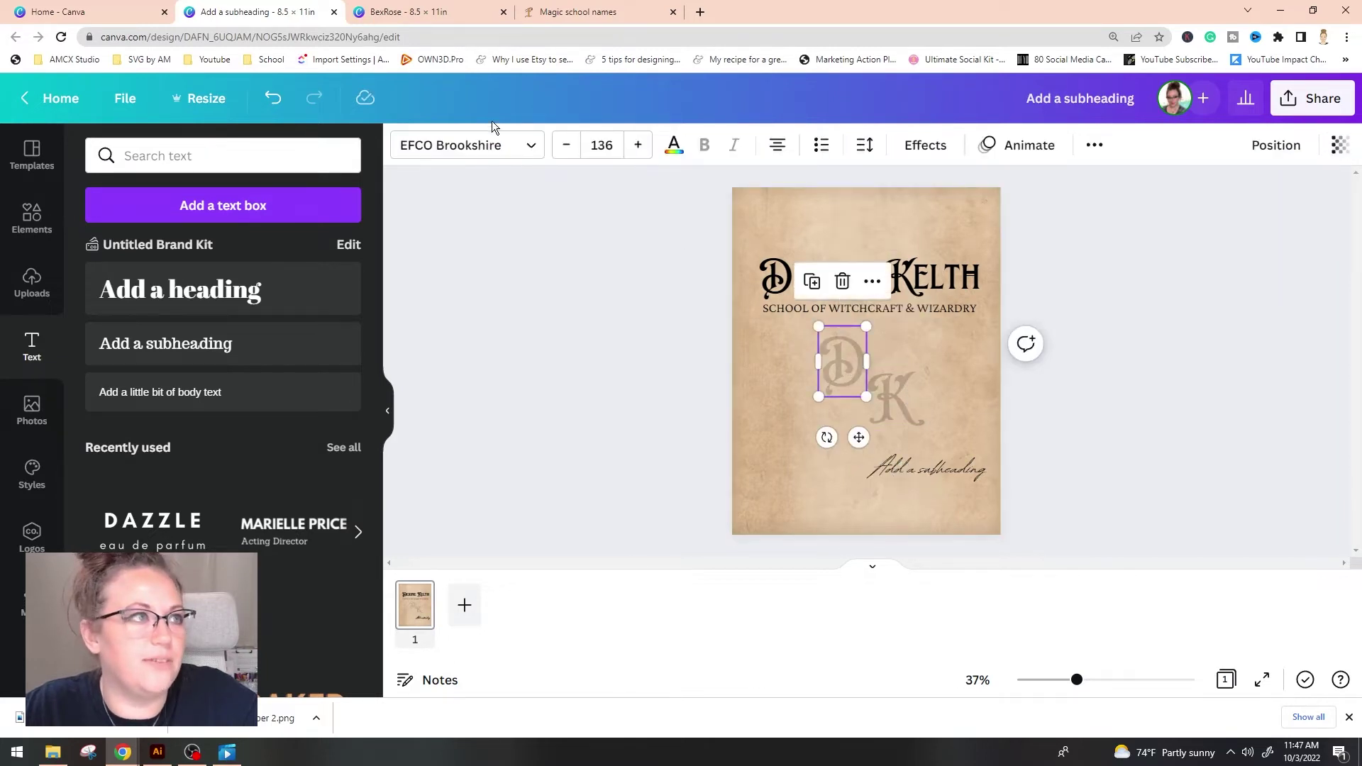
left_click(671, 149)
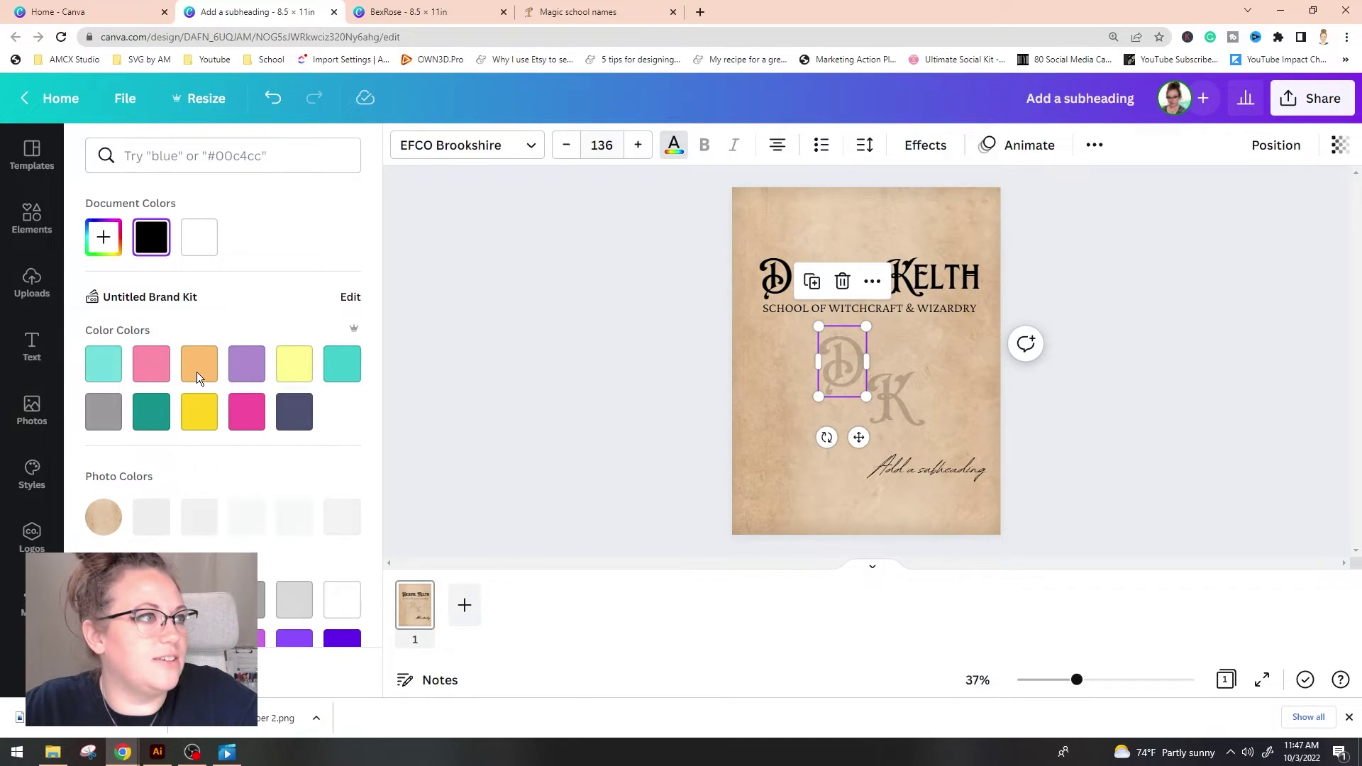
key("Escape")
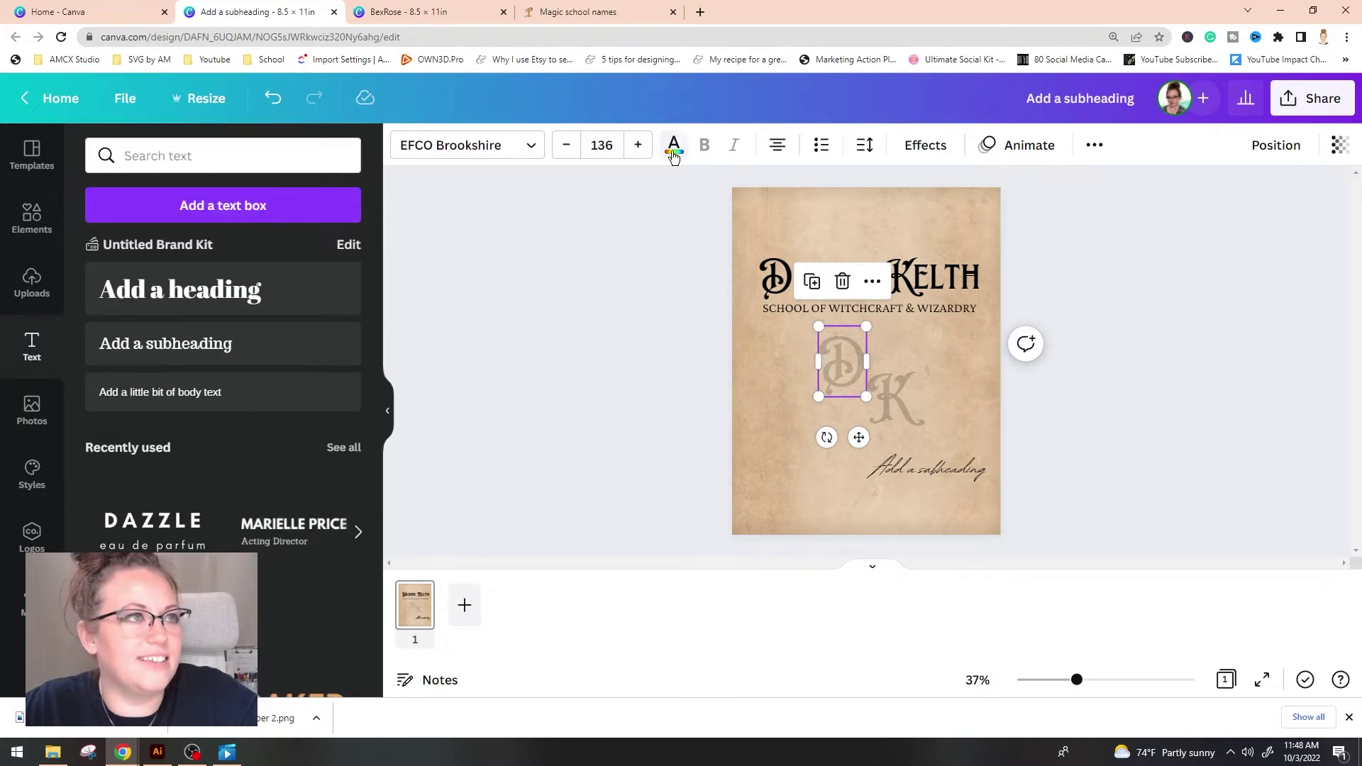
left_click(674, 149)
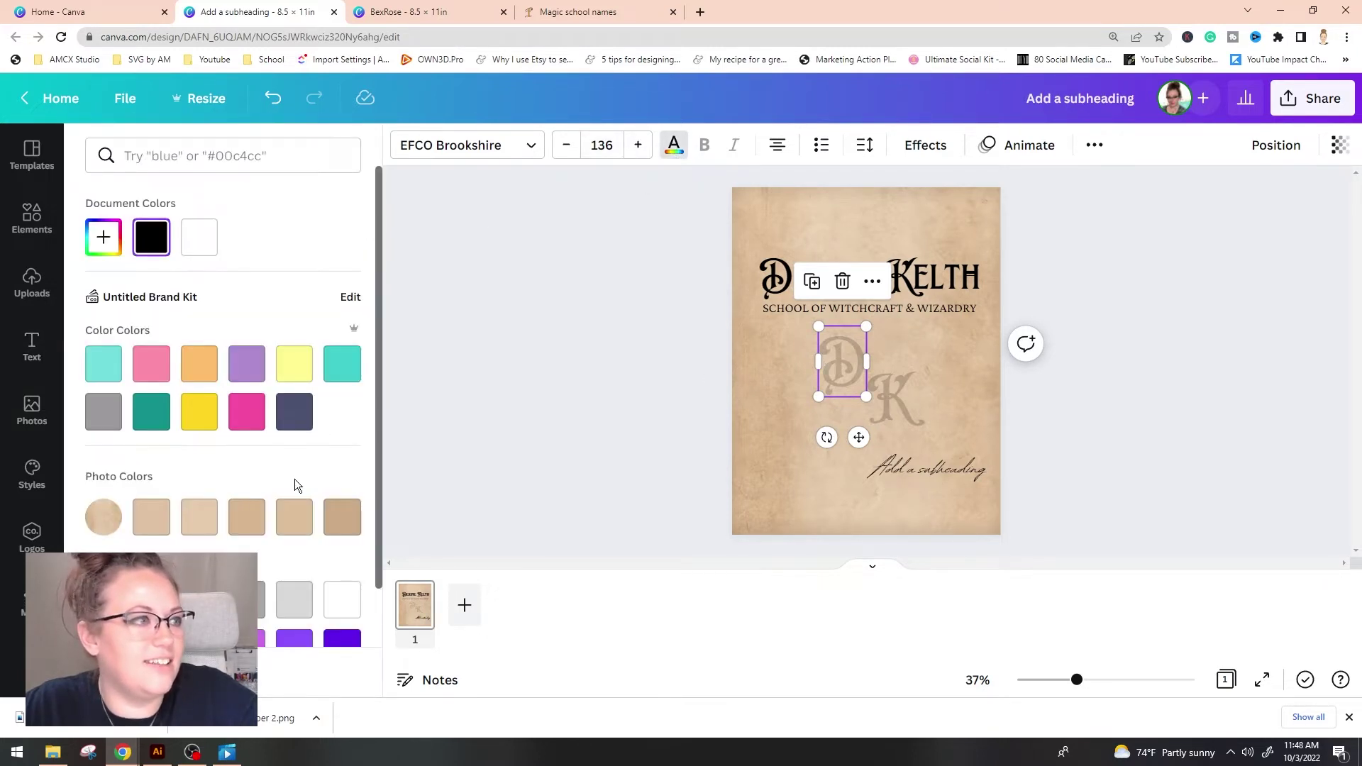
scroll(295, 479, "down", 2)
scroll(332, 461, "up", 3)
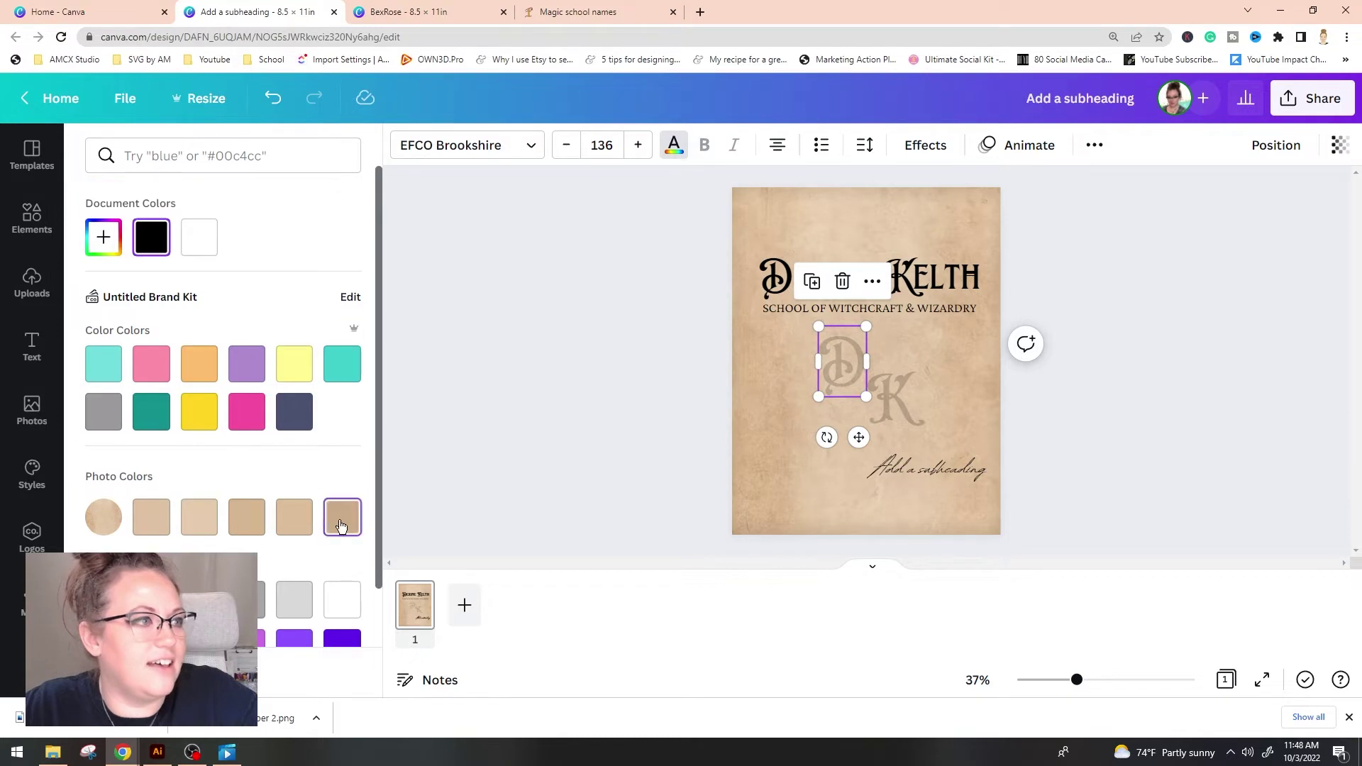
left_click(342, 518)
left_click(103, 237)
mouse_move(177, 295)
left_mouse_down()
mouse_move(230, 327)
mouse_move(266, 323)
left_mouse_up()
left_click(842, 363)
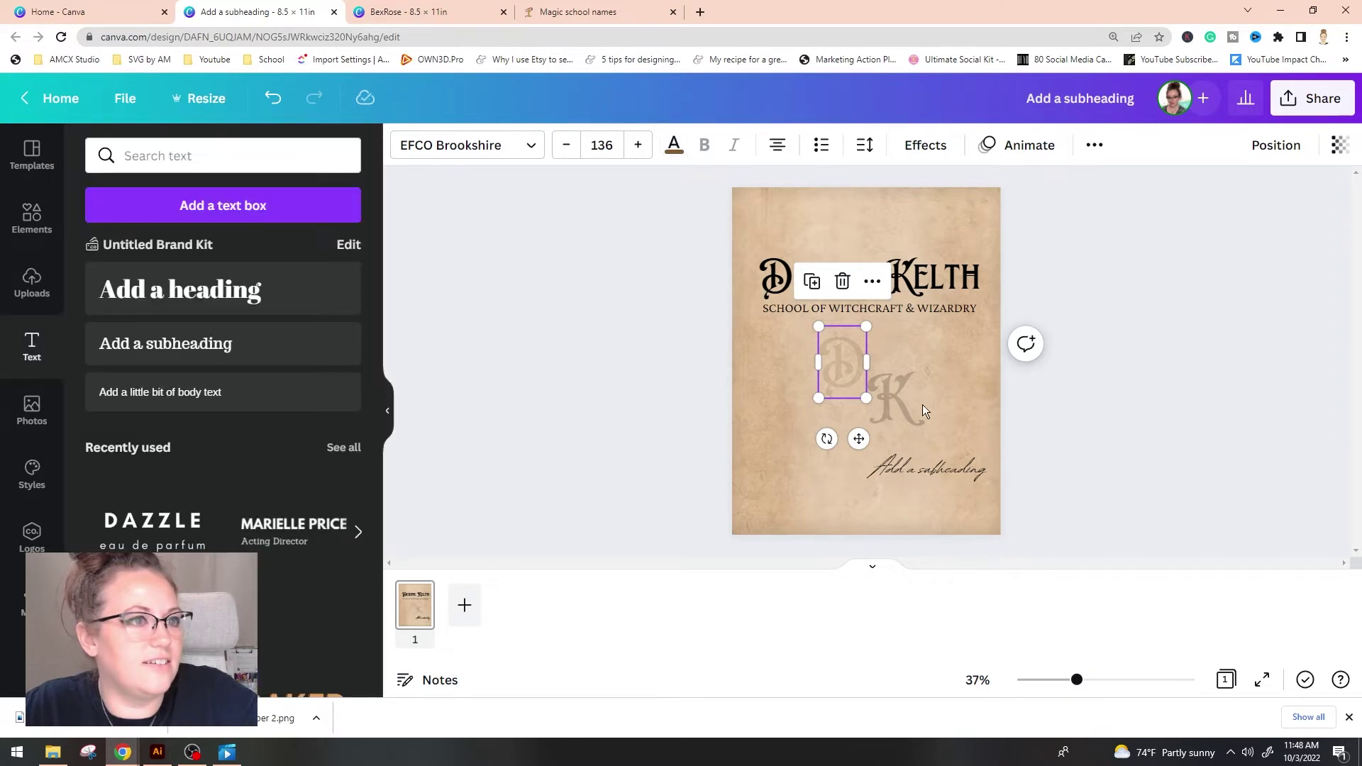
left_click(902, 407)
left_click(674, 145)
left_click(198, 234)
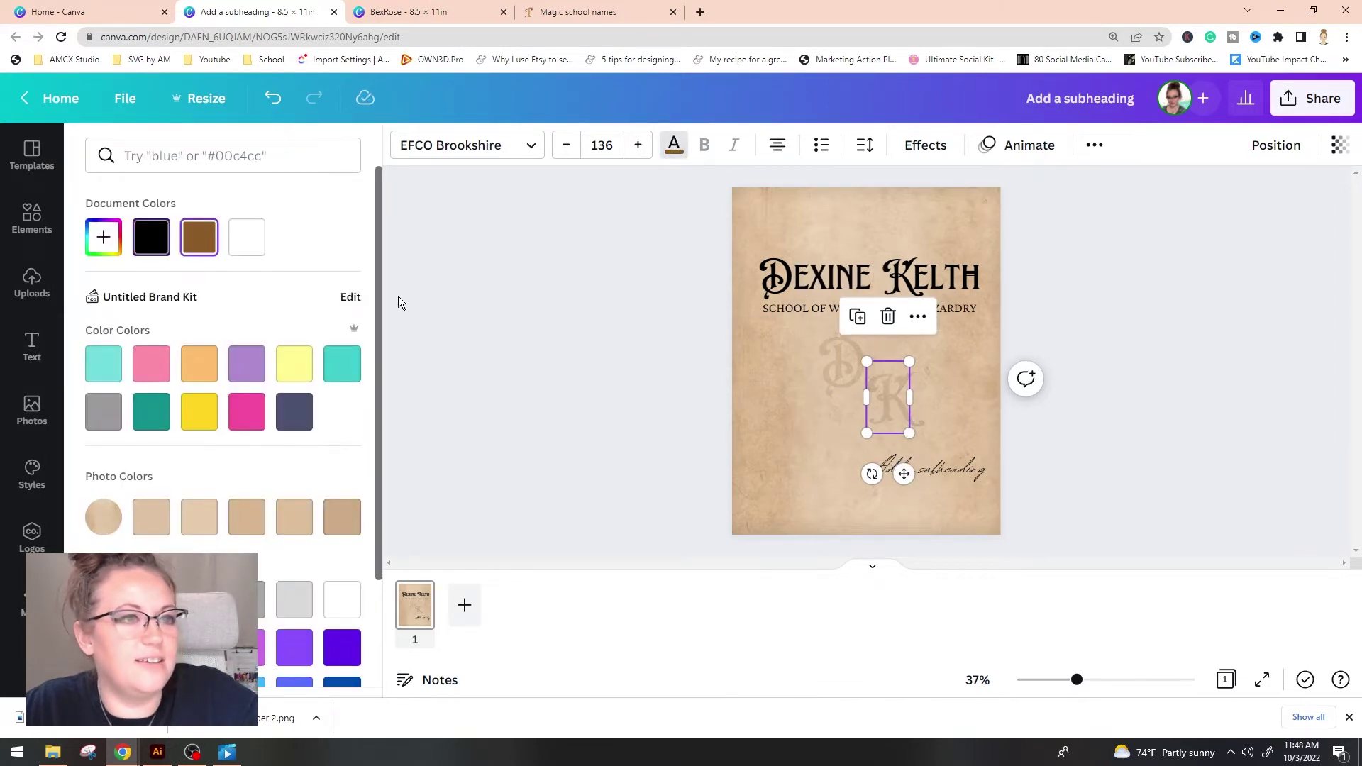
Step: Move the DK monogram behind the Dexine Kelth heading and nudge the subtitle up beneath it
left_click_drag(896, 397, 928, 300)
left_click(846, 354, "shift")
left_click(905, 262)
left_click(923, 270, "shift")
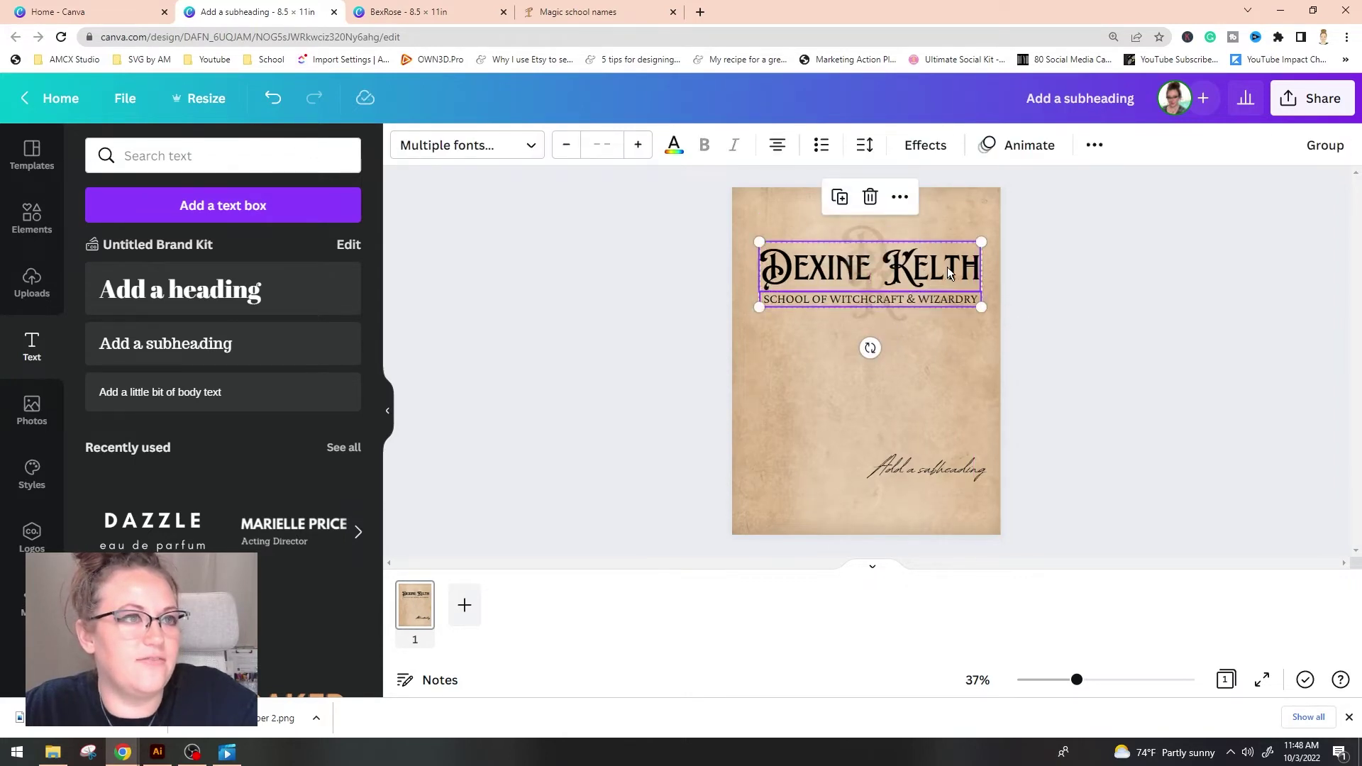
left_click(857, 262)
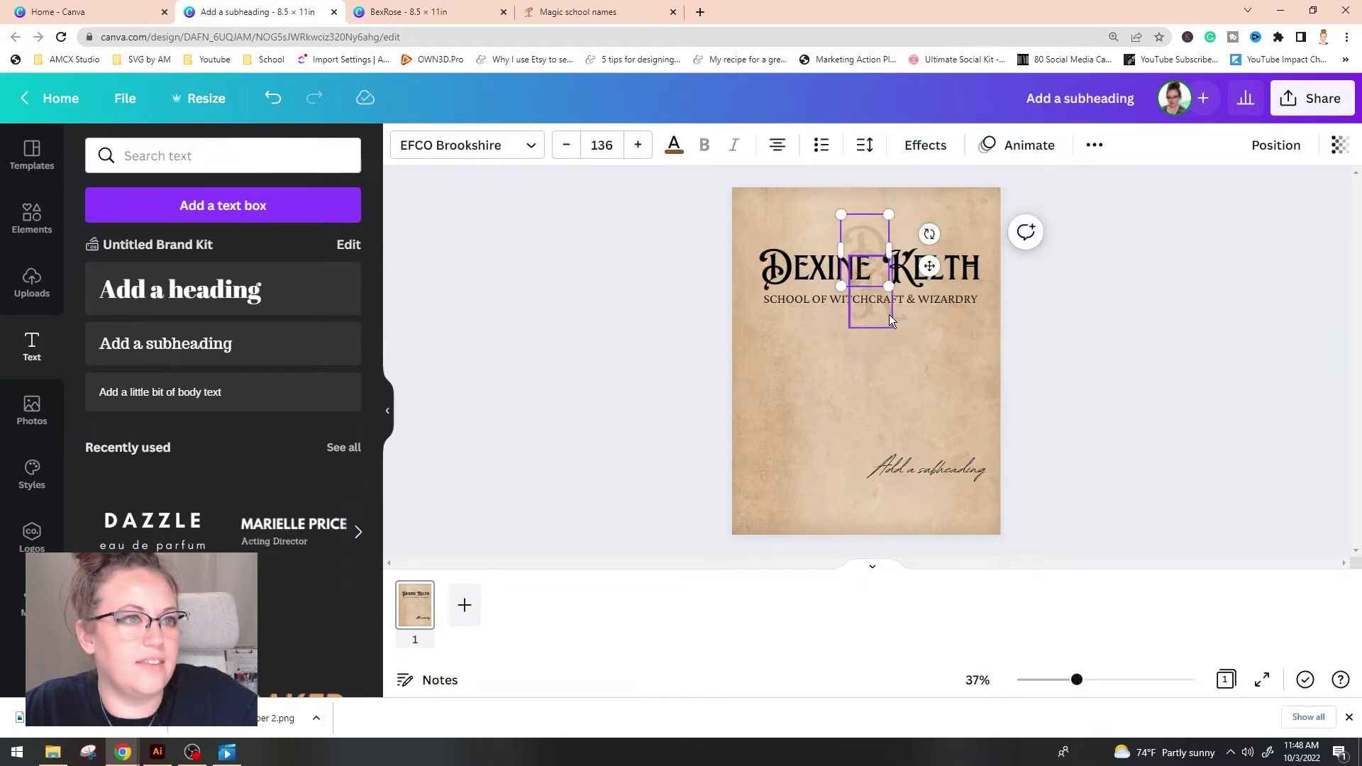
left_click(890, 321, "shift")
Step: Enlarge the grouped monogram letters and centre them behind the heading
left_click_drag(891, 327, 875, 303)
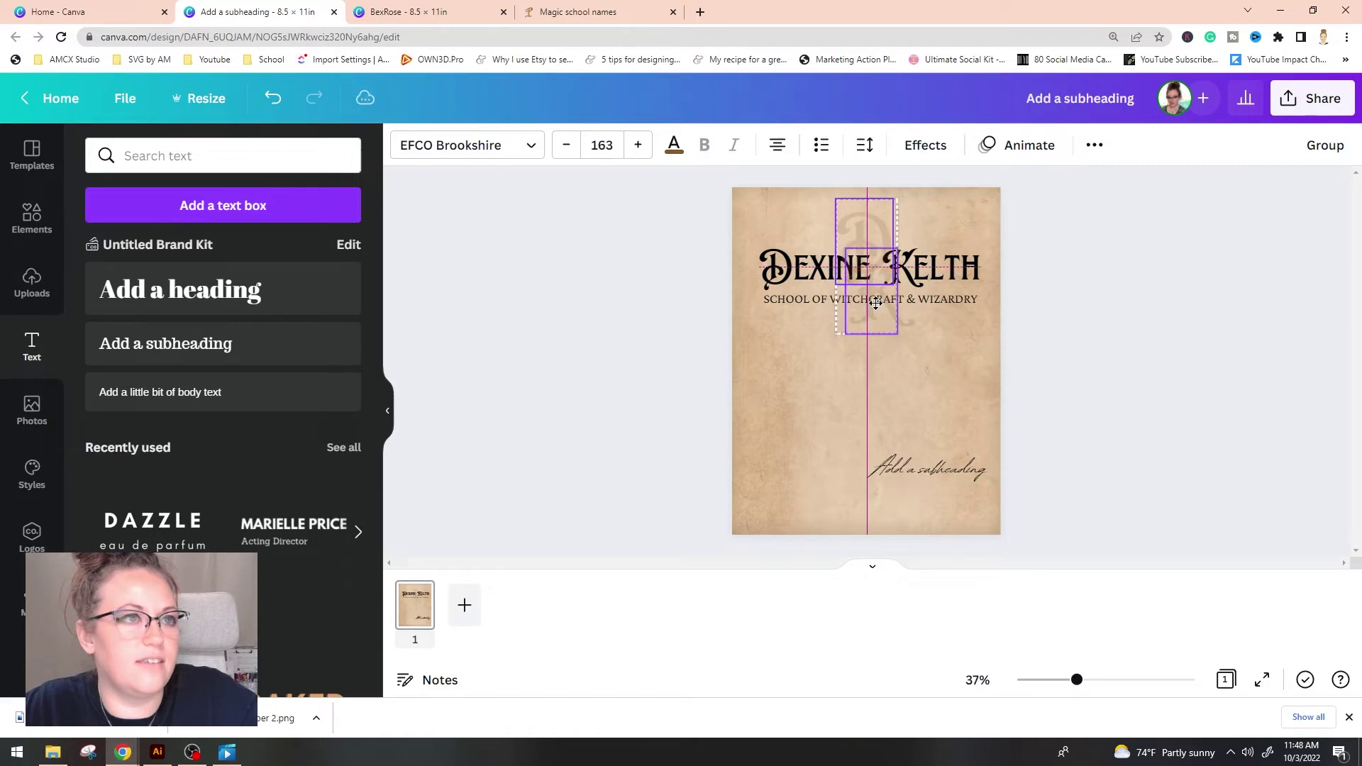
left_click(1028, 327)
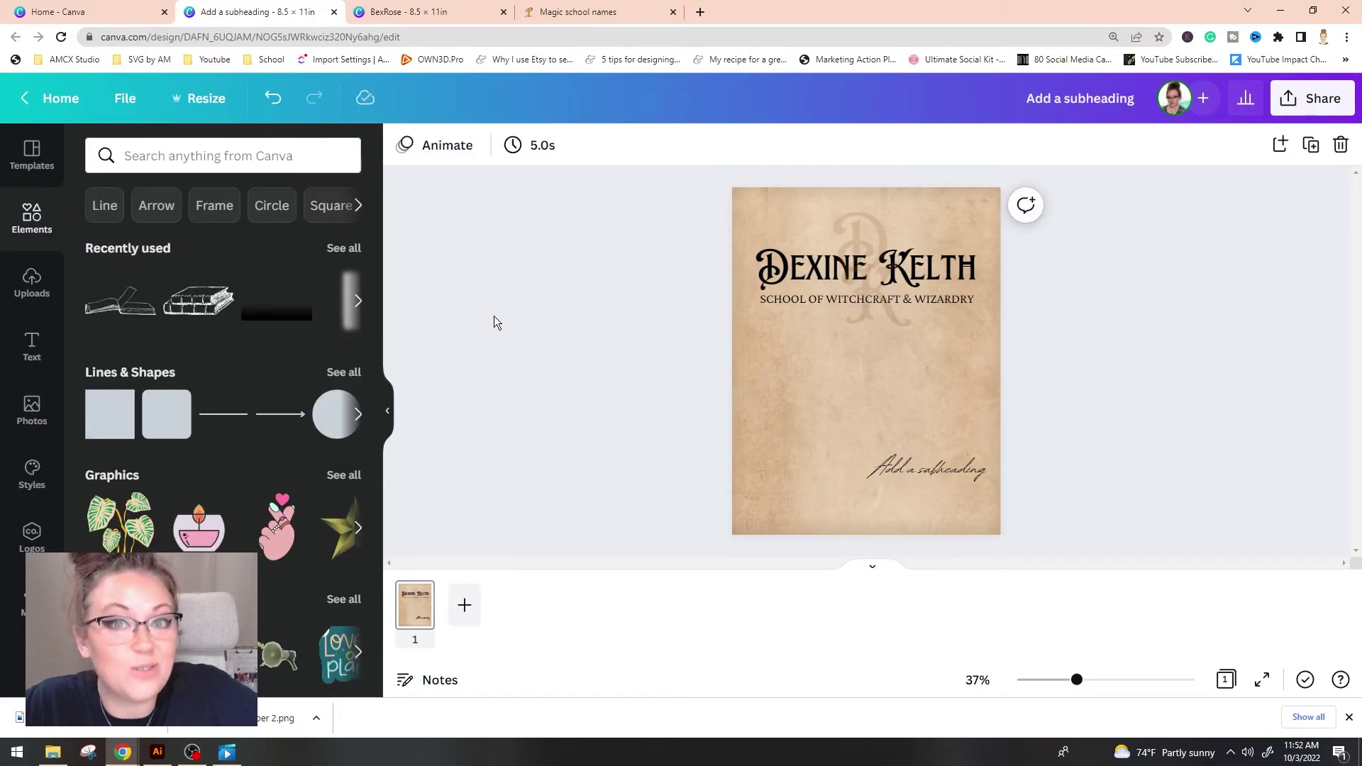
left_click(408, 11)
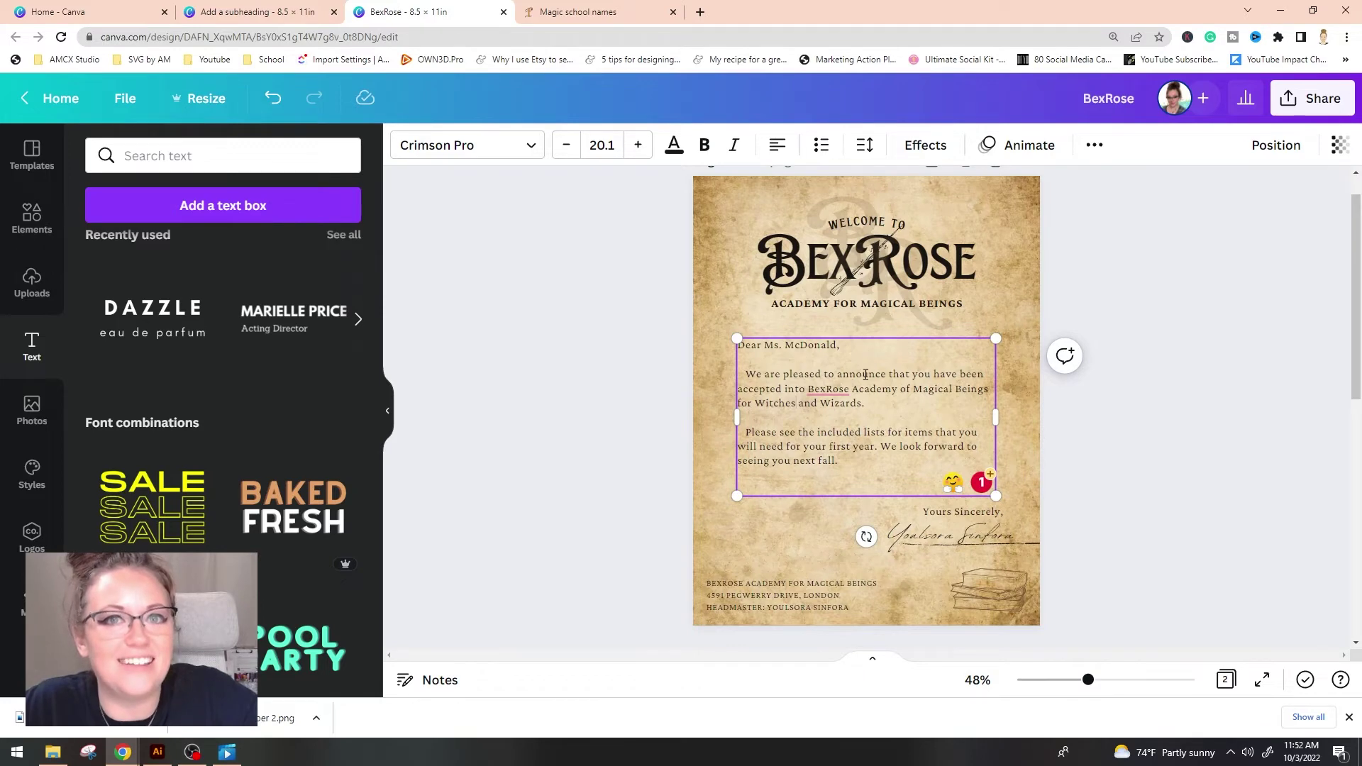
Step: Paste the BexRose letter body and 'Yours Sincerely,' closing into the Dexine Kelth page
left_click(258, 12)
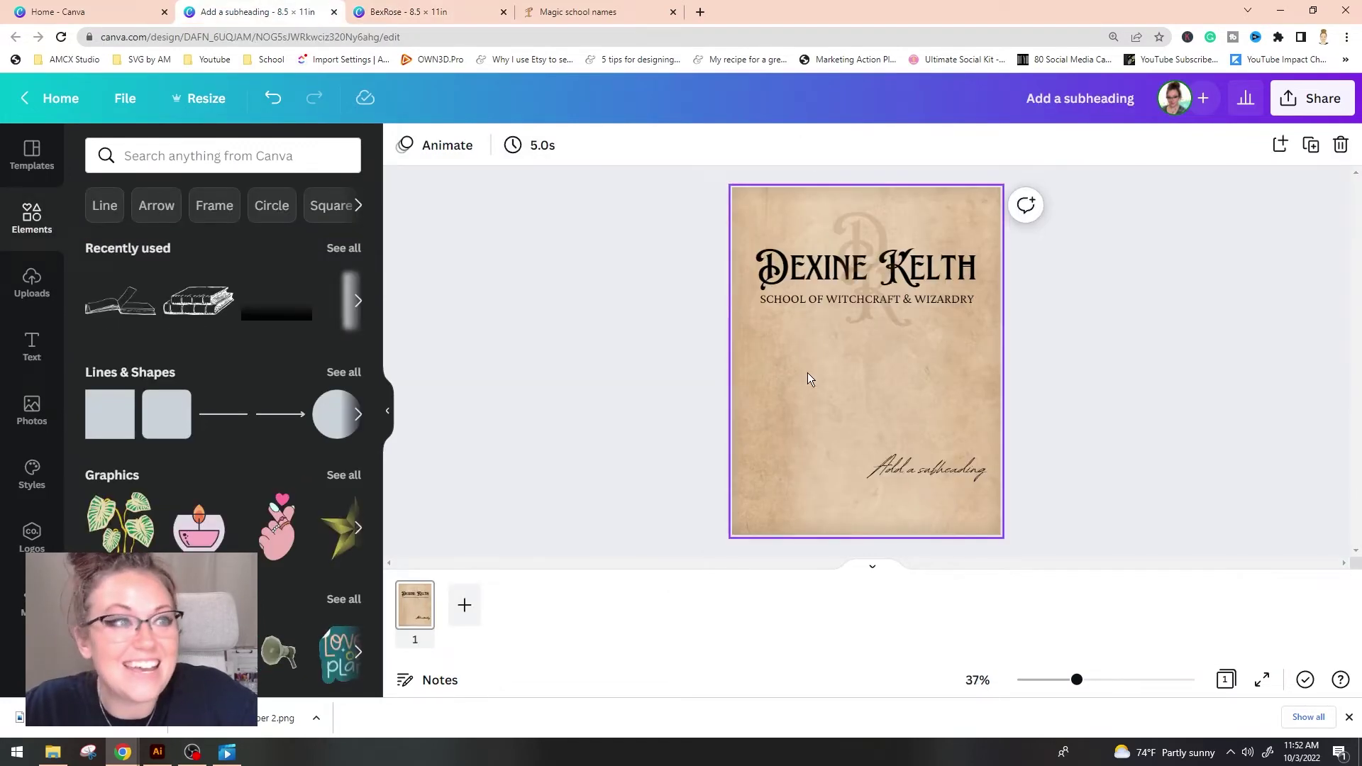
left_click(875, 352)
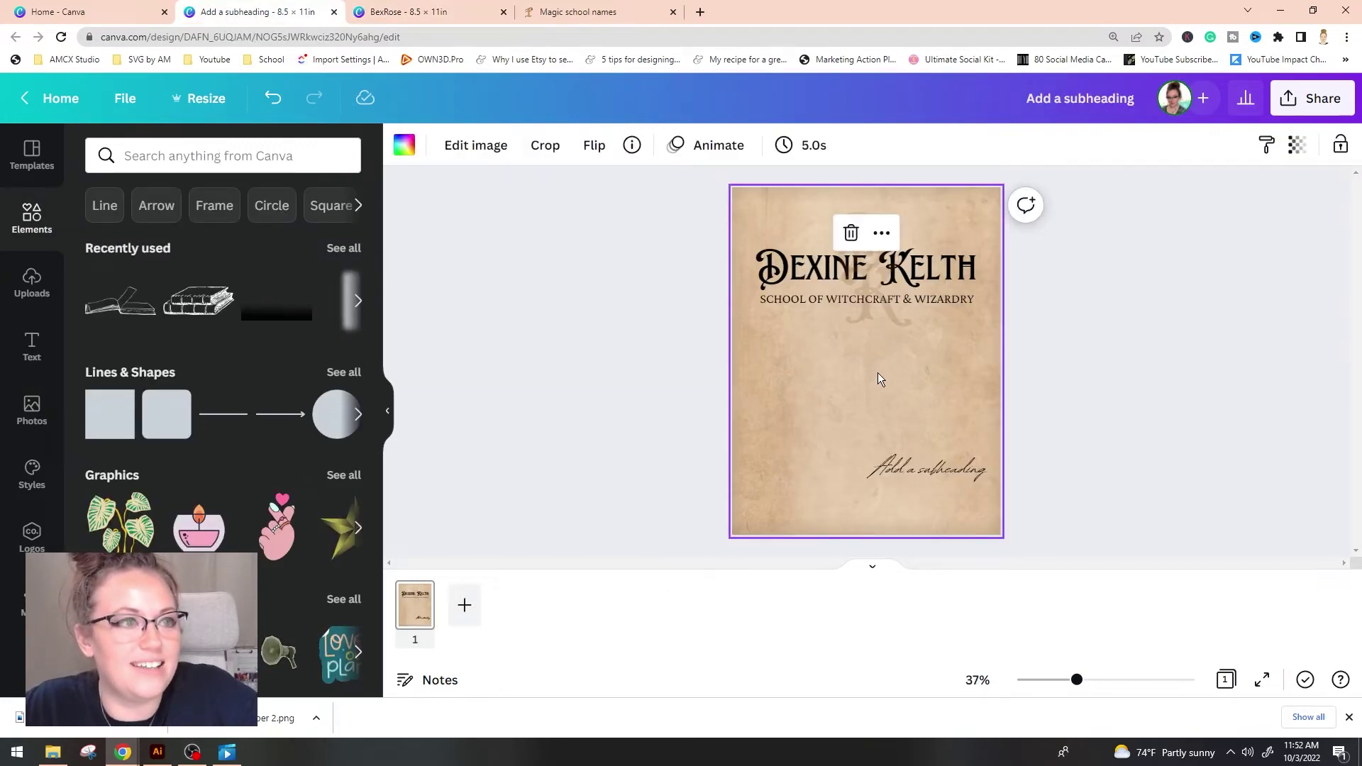
left_click(407, 11)
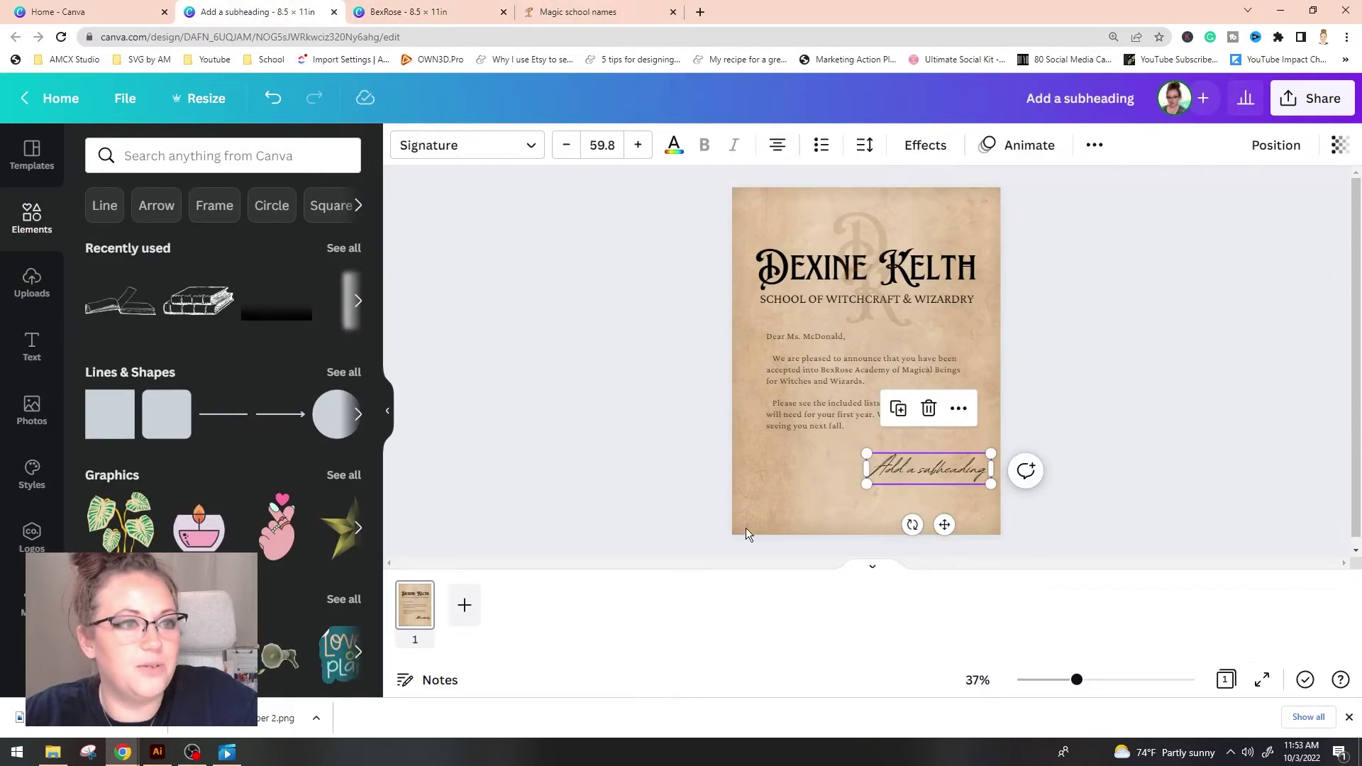
key("ctrl+v")
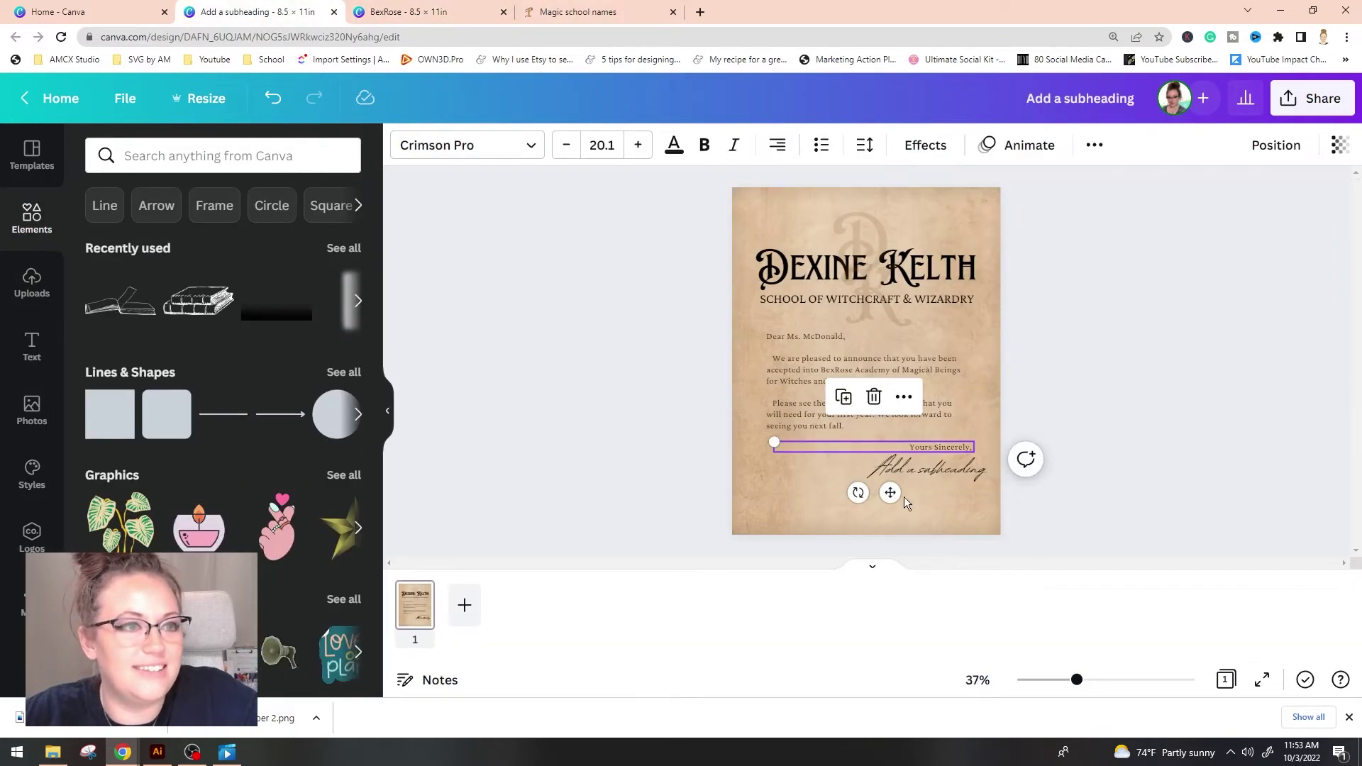
left_click(408, 11)
left_click(908, 533)
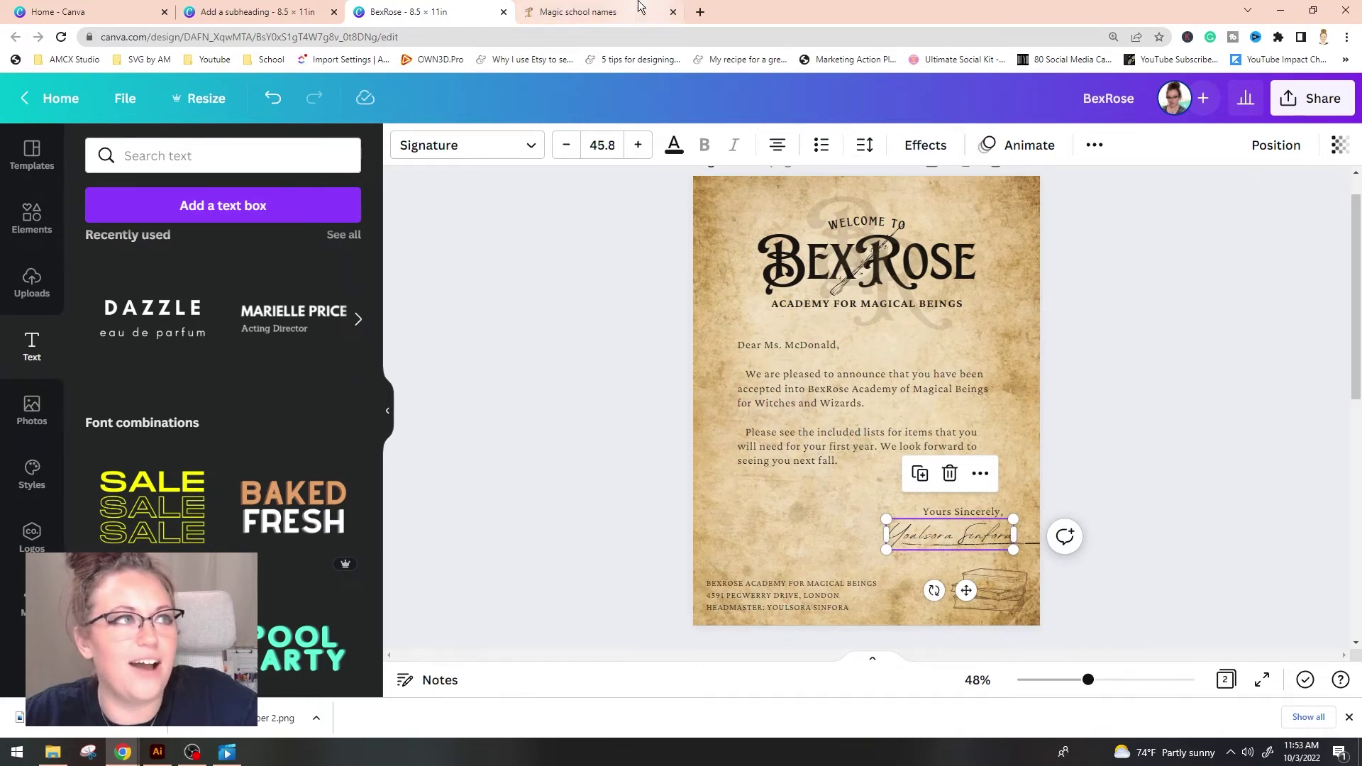
left_click(578, 11)
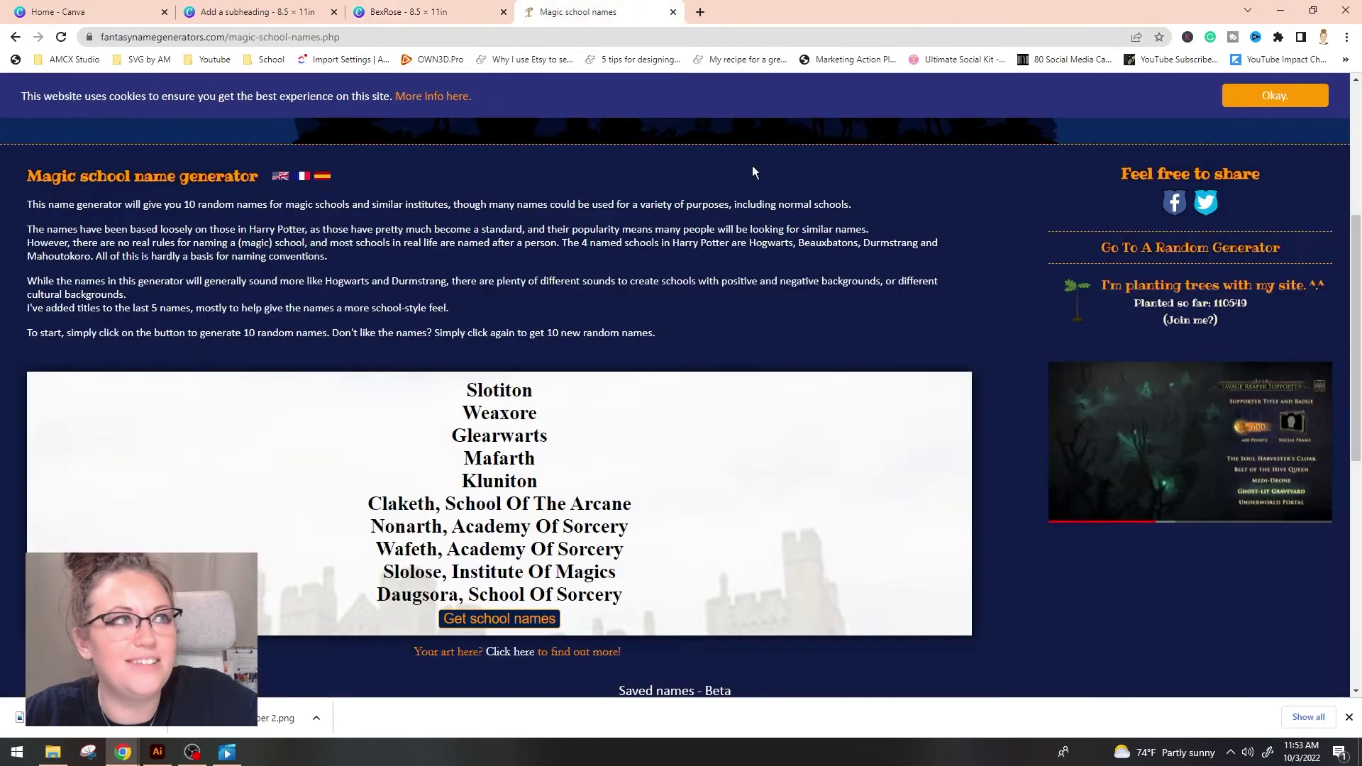
Step: Generate three new lists of magic school names, then return to the Dexine Kelth signature
left_click(523, 623)
left_click(525, 624)
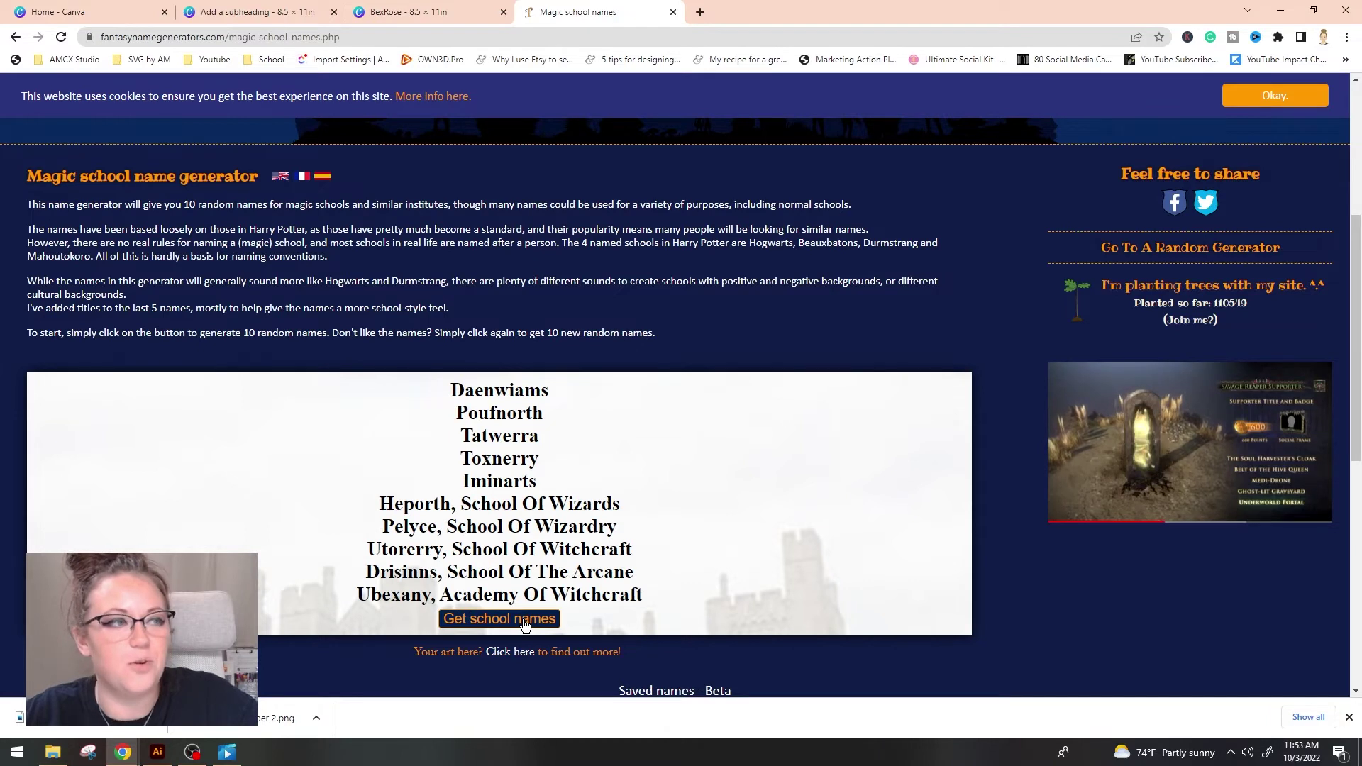
left_click(525, 623)
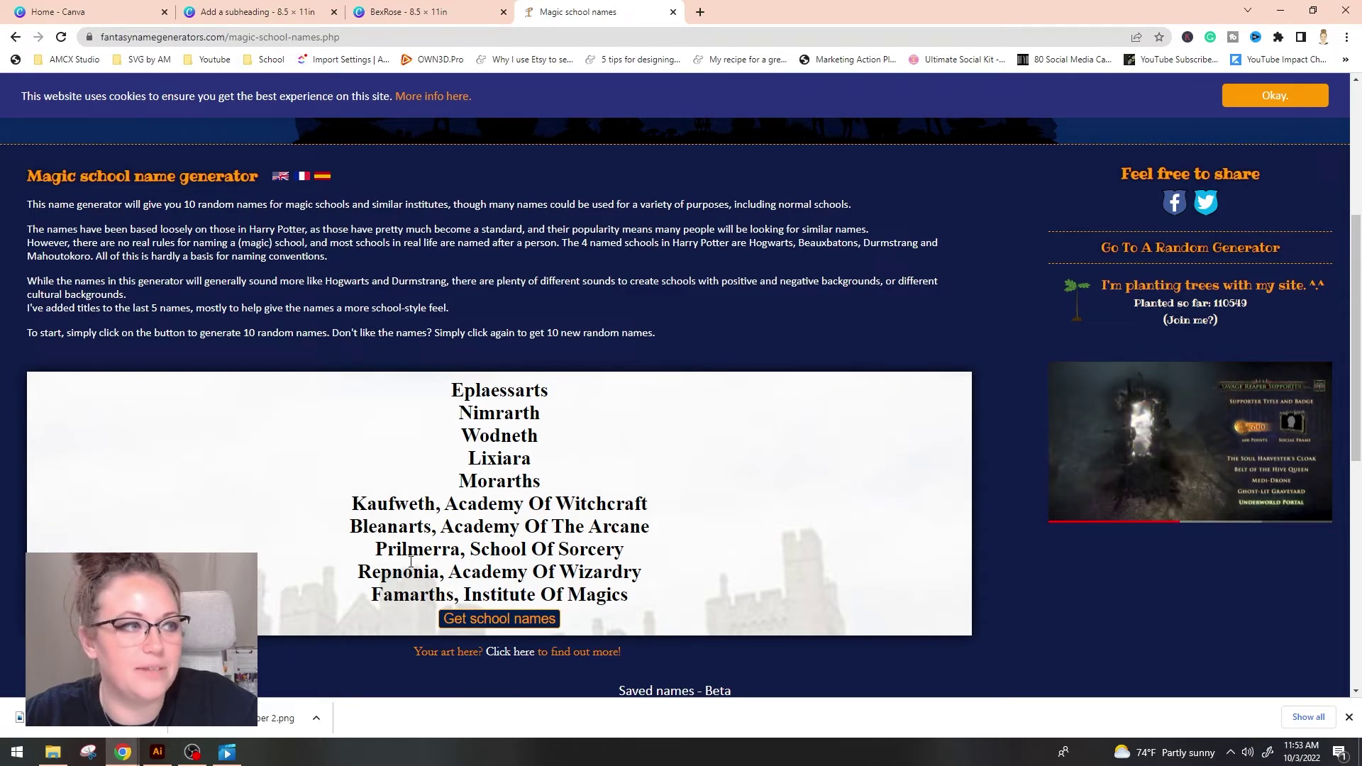
key("ctrl+2")
double_click(960, 470)
Step: Start typing the signer's name 'Fara…' over the signature placeholder, checking the name generator
type("Fara")
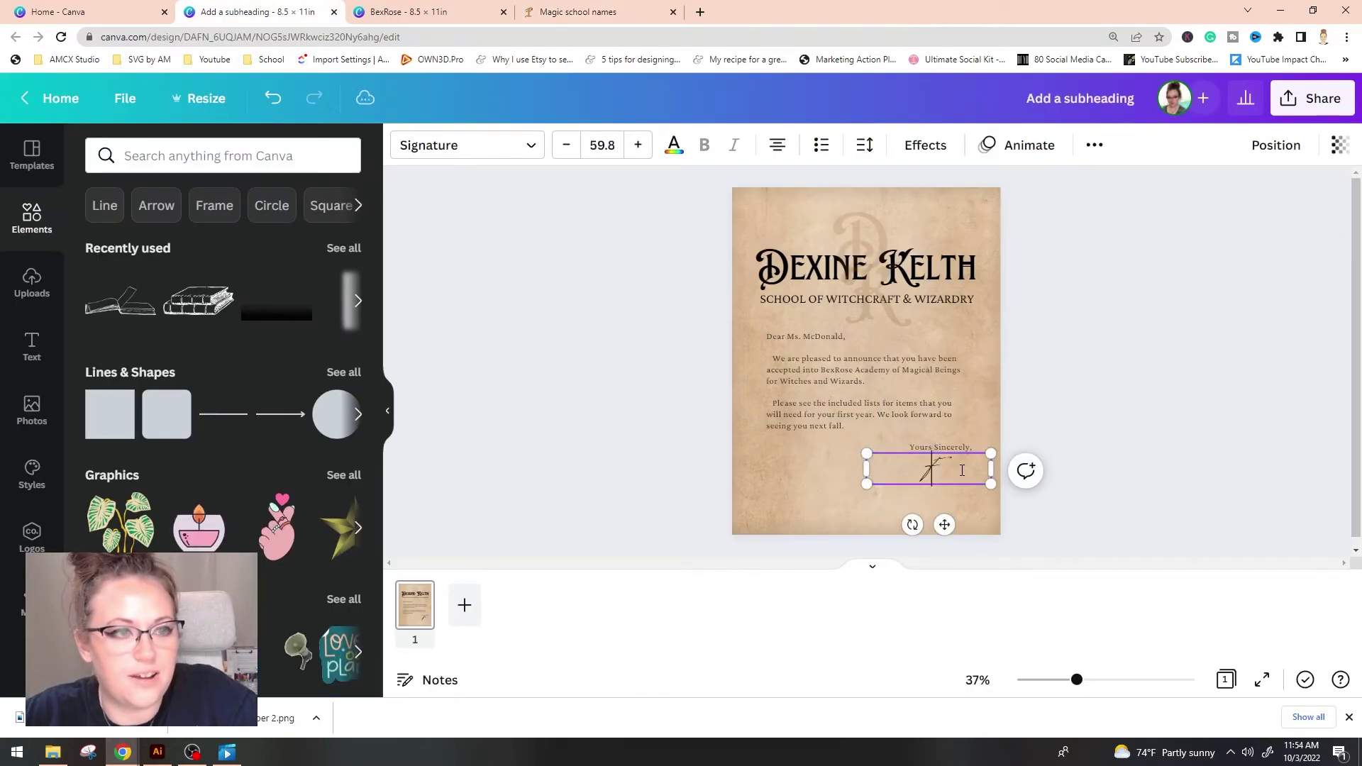
left_click(548, 7)
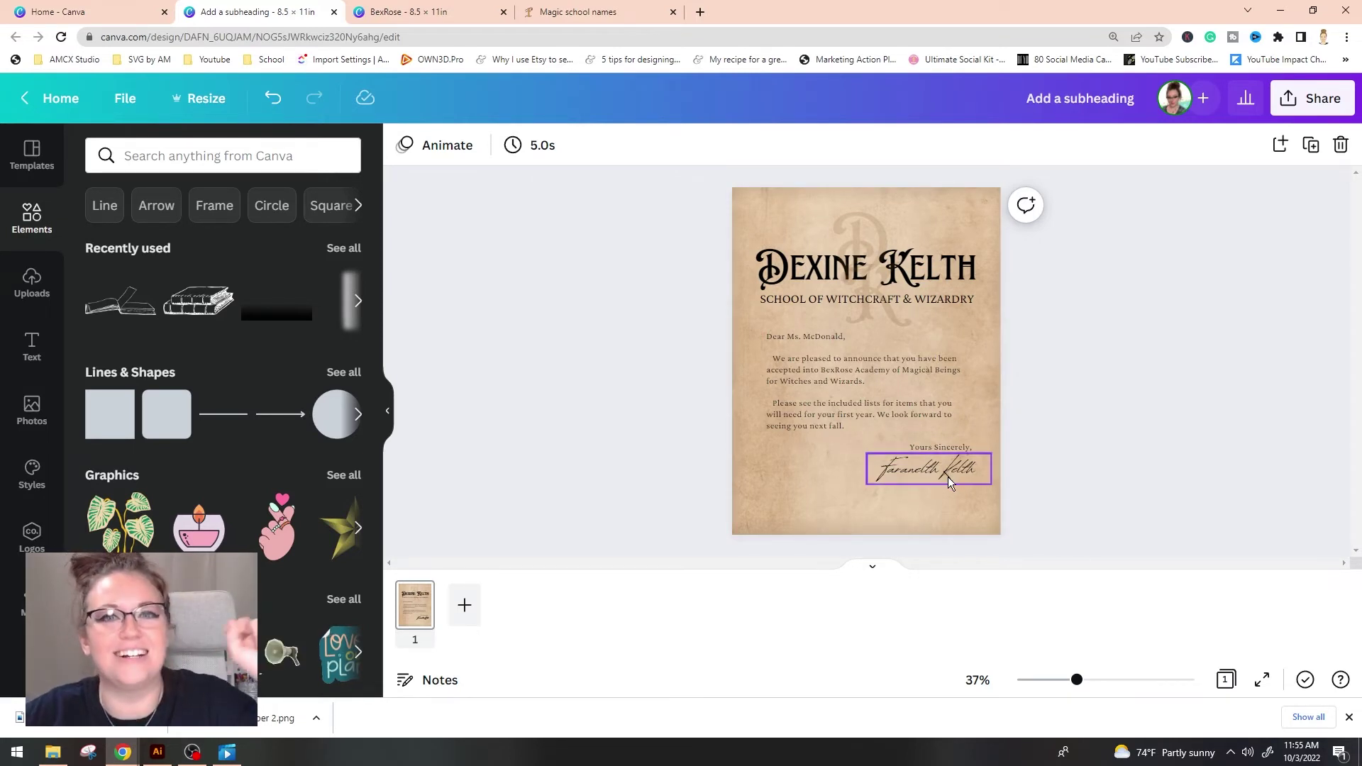
Step: Replace 'BexRose Academy' in the letter body with 'Dexine Kelth'
key("ctrl+Tab")
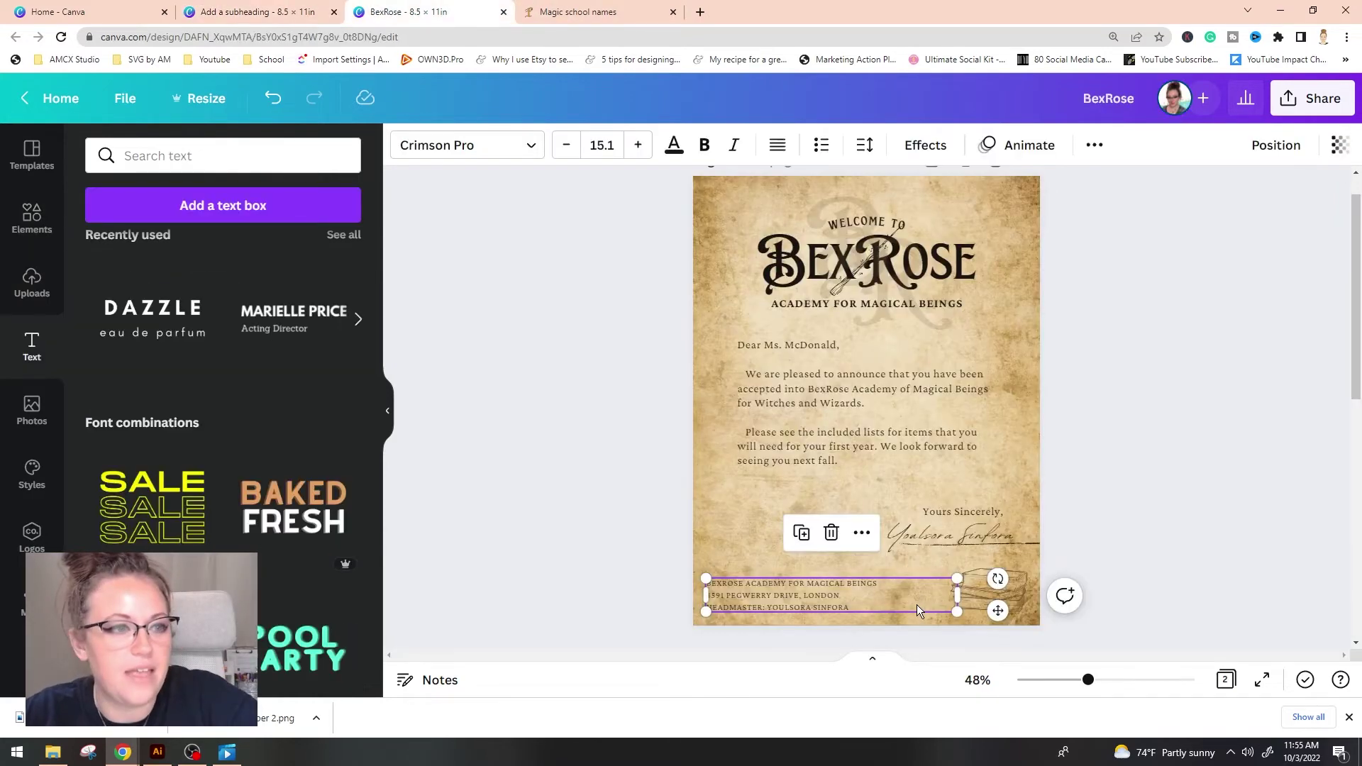
left_click(323, 8)
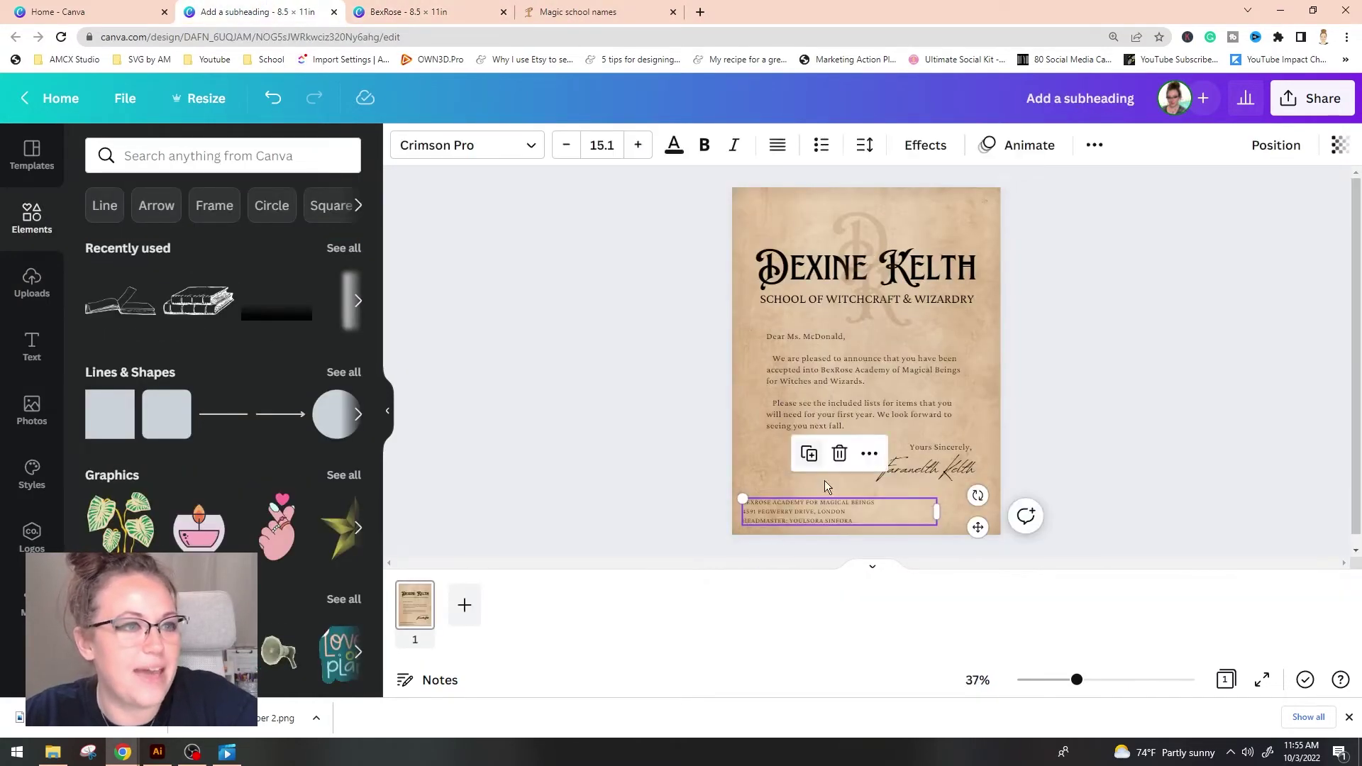
left_click(645, 472)
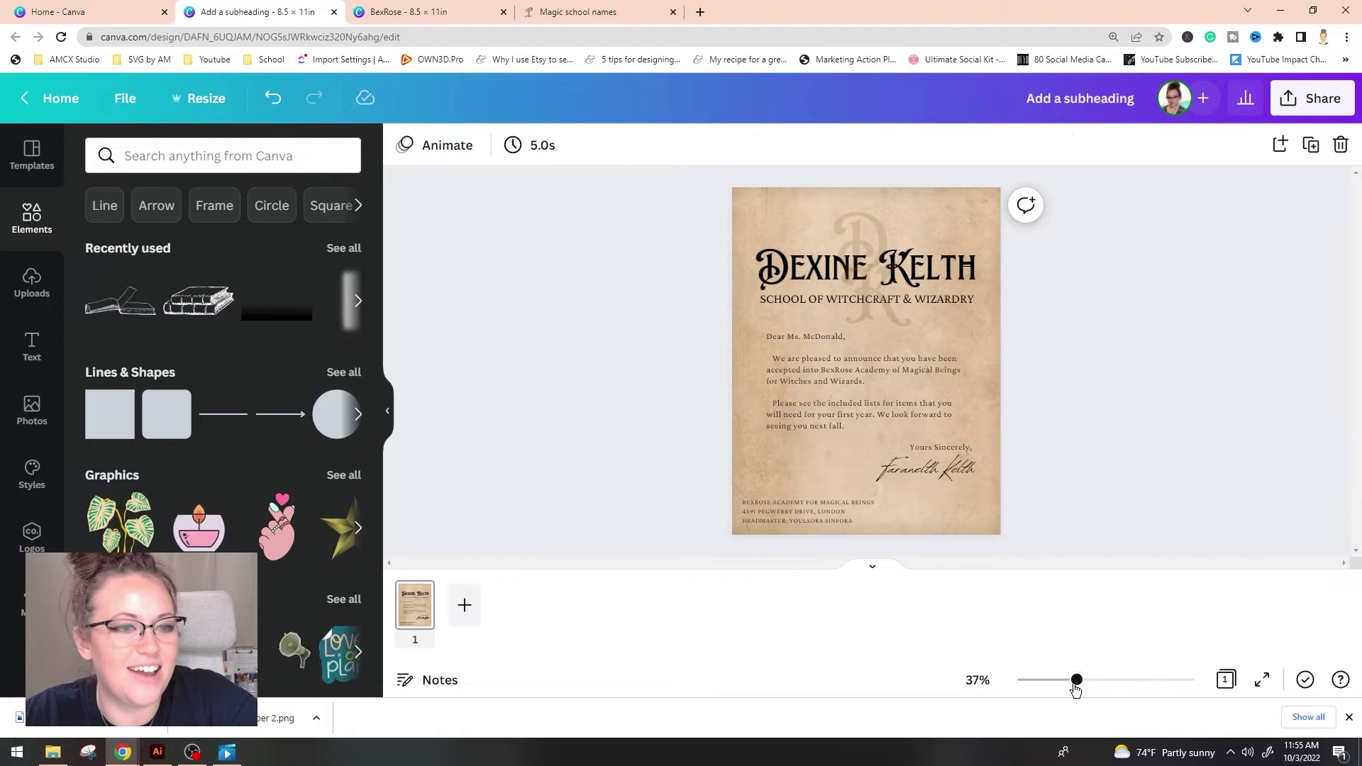
left_click_drag(1076, 681, 1108, 681)
scroll(863, 393, "down", 1)
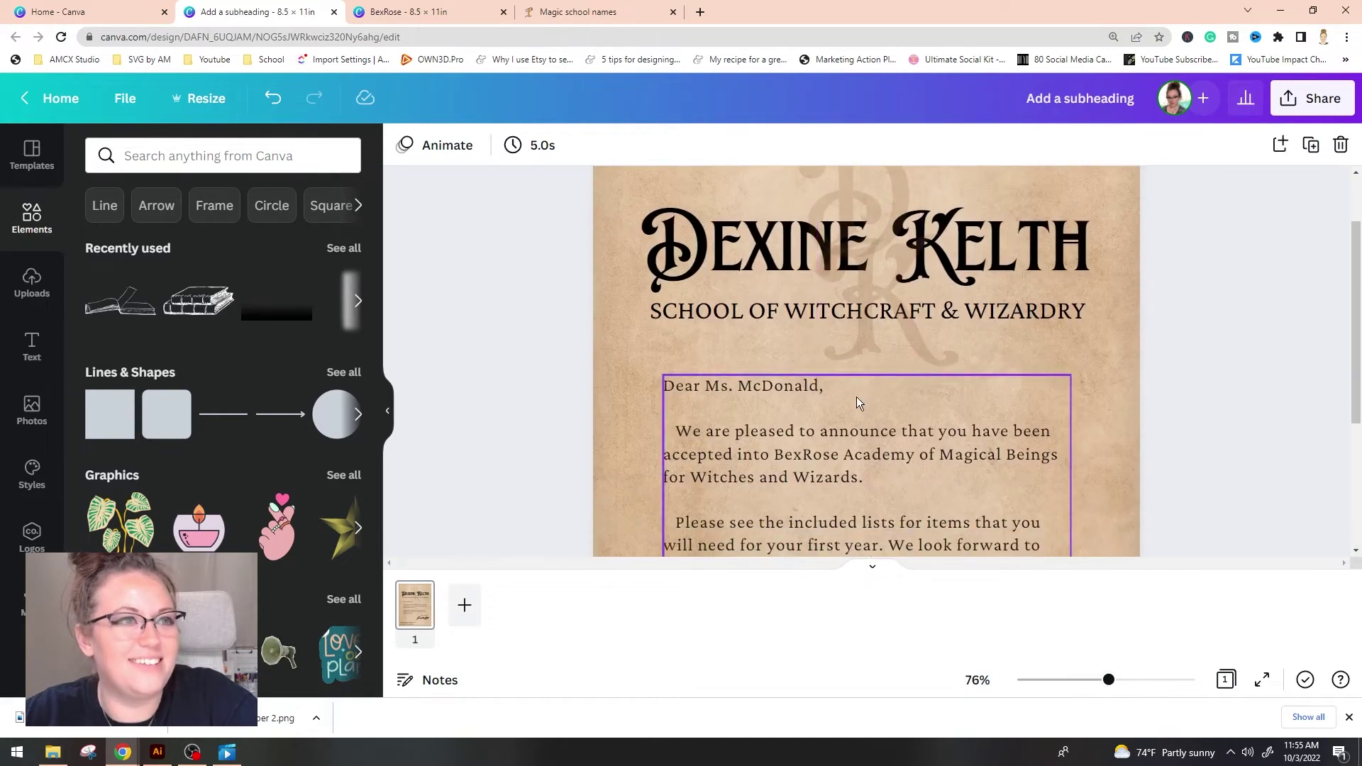
double_click(778, 450)
left_click_drag(774, 454, 918, 455)
type("Dexine e")
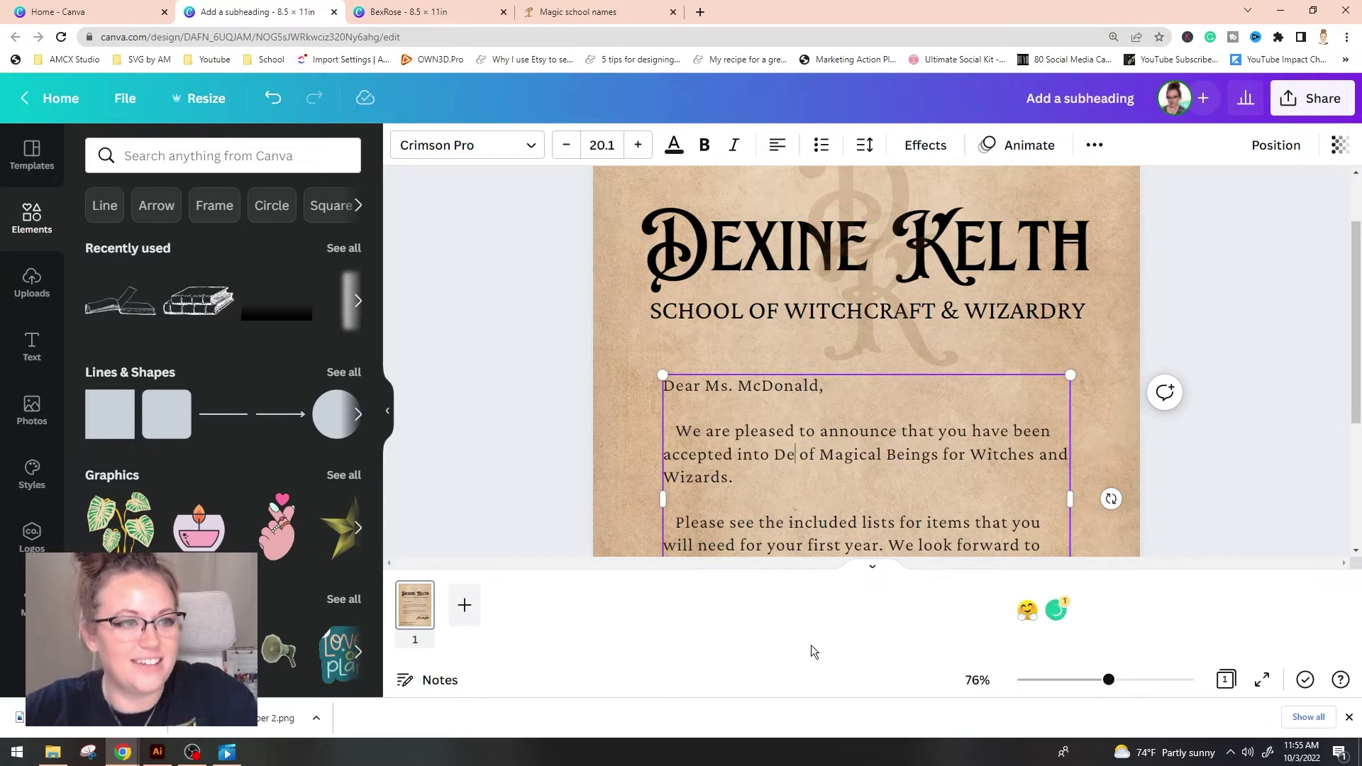
key("BackSpace")
type("Kelth")
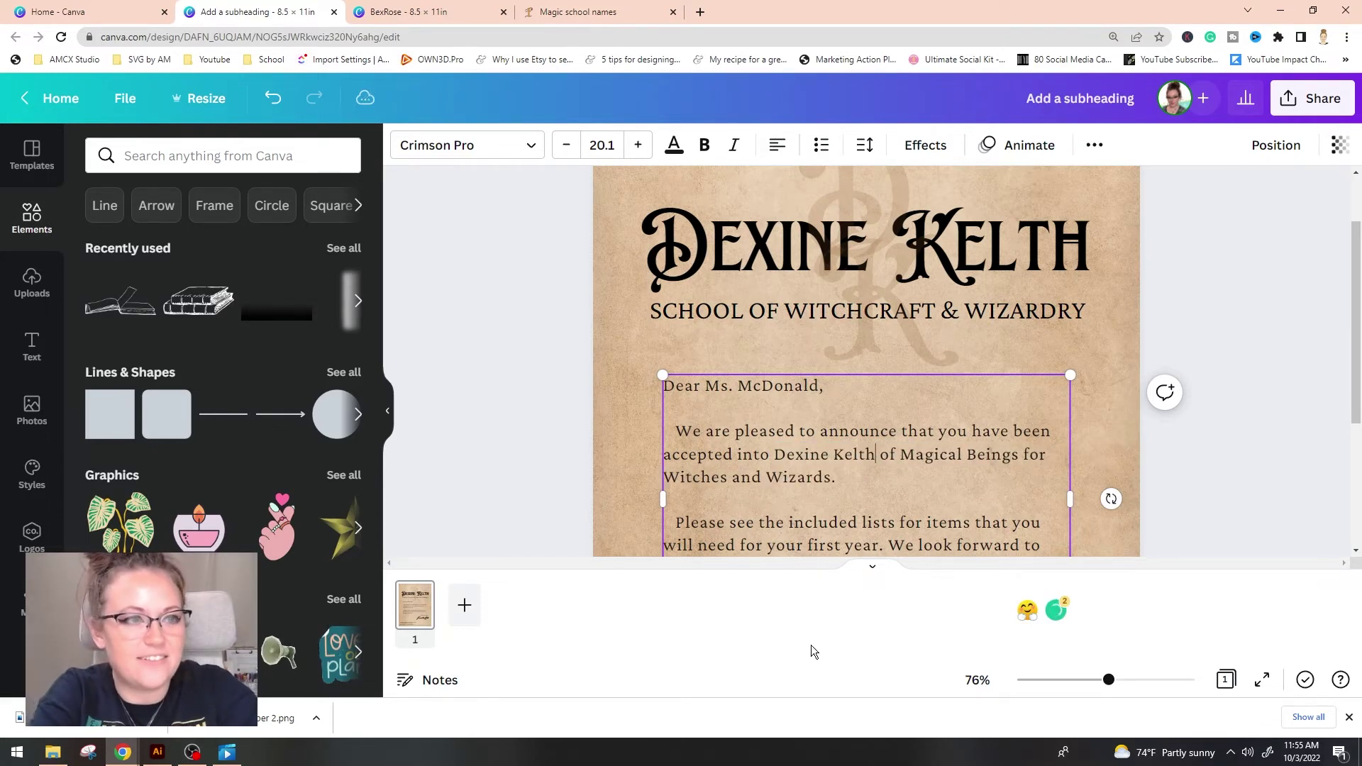
key("Delete")
key("Delete")
key("Delete")
key("Delete")
key("Delete")
key("Delete")
key("Delete")
key("Delete")
key("Delete")
key("Delete")
key("Delete")
key("Delete")
key("Delete")
key("Delete")
key("Delete")
key("Delete")
key("Delete")
key("Delete")
key("Delete")
key("Delete")
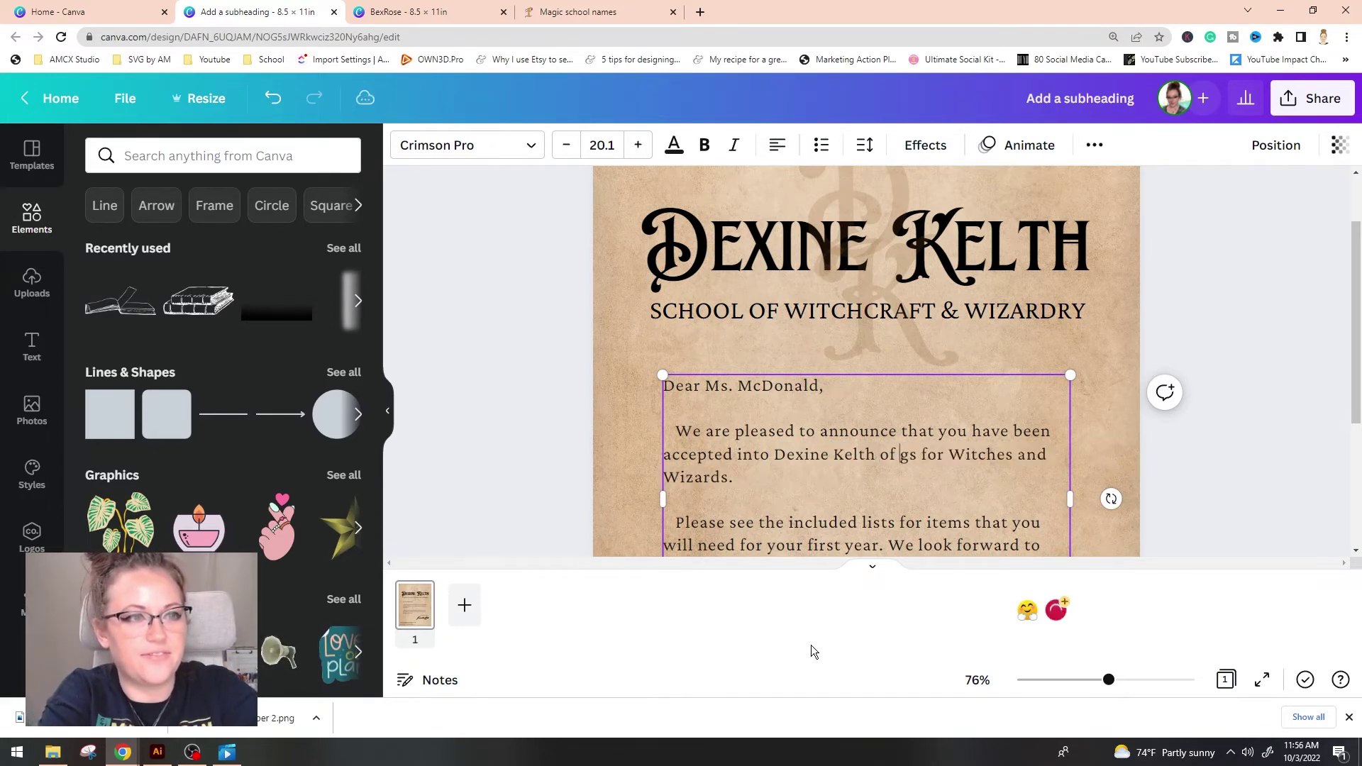
Step: Reword the body's school name to ', School of Witchcraft and Wizardry'
type(", School f")
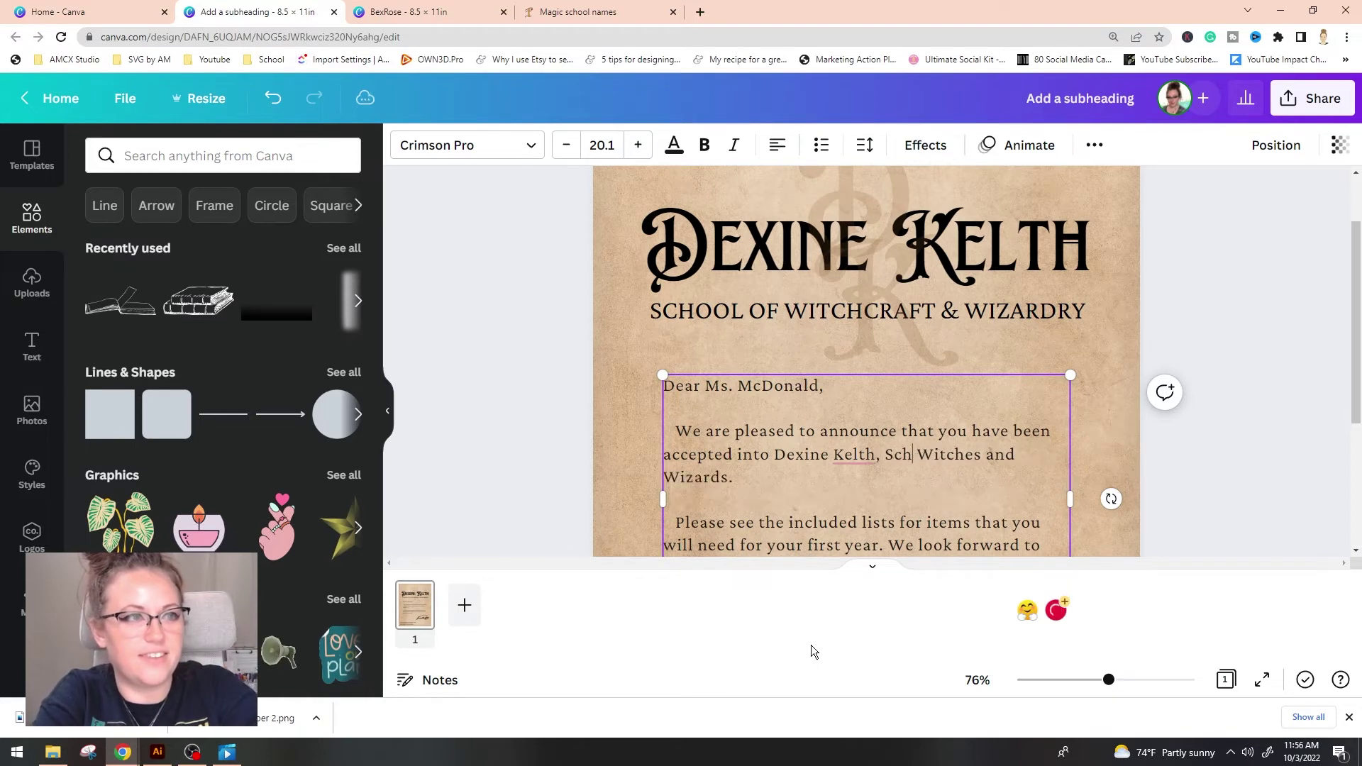
type("or")
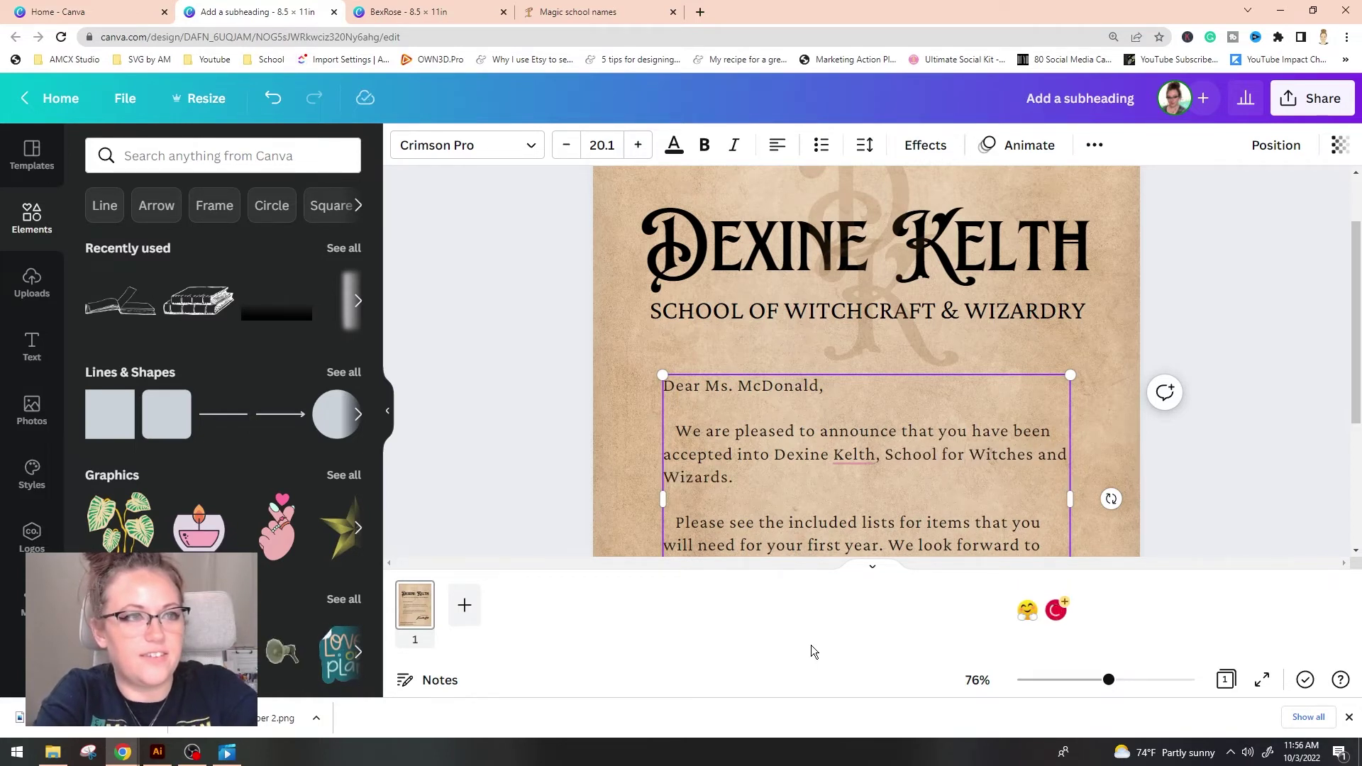
key("BackSpace")
key("BackSpace")
key("BackSpace")
type("Of")
key("BackSpace")
key("BackSpace")
type("of")
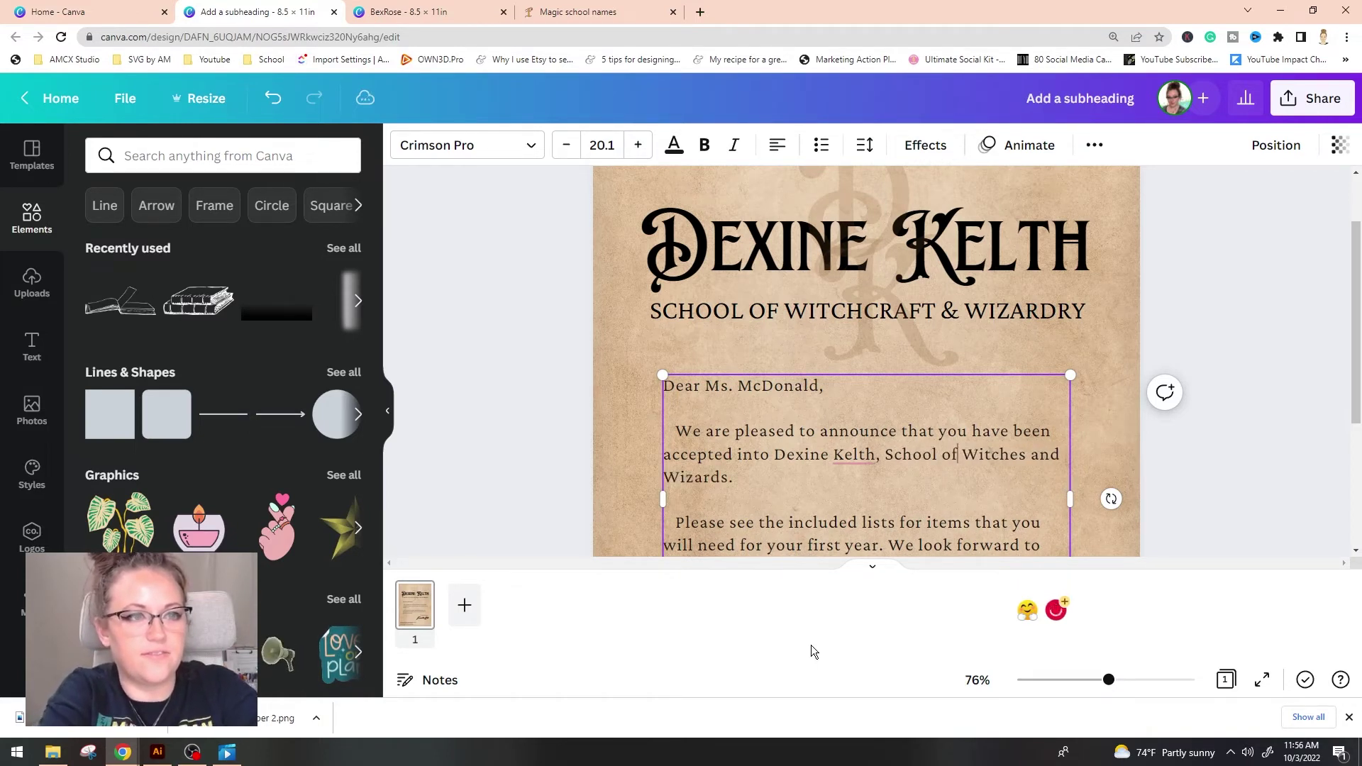
key("Right")
key("Right")
key("Right")
key("Right")
key("Right")
key("Right")
key("Right")
key("Right")
key("BackSpace")
key("BackSpace")
type("craft")
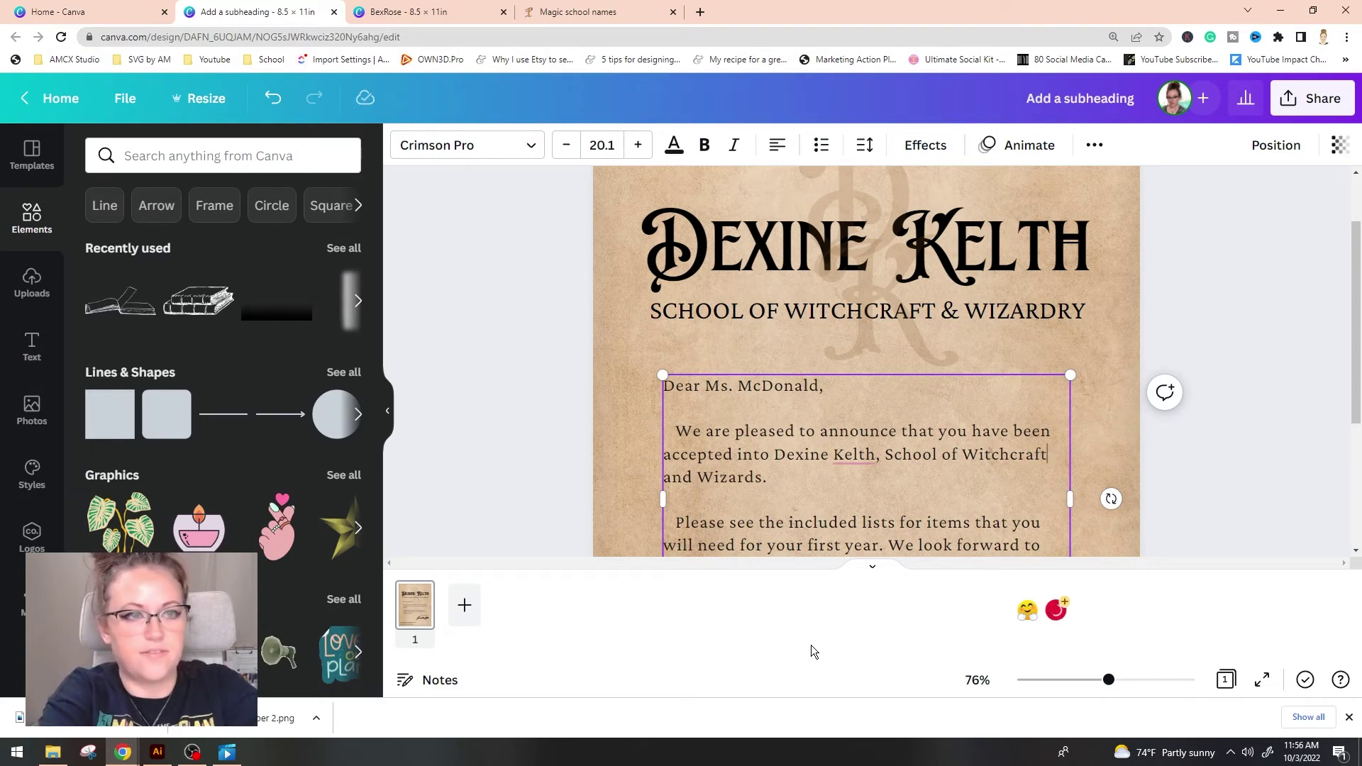
key("Right")
key("Right")
key("Right")
key("Right")
key("Right")
key("Right")
key("Right")
key("Right")
key("Right")
key("Right")
key("Right")
key("Right")
key("BackSpace")
type("ar")
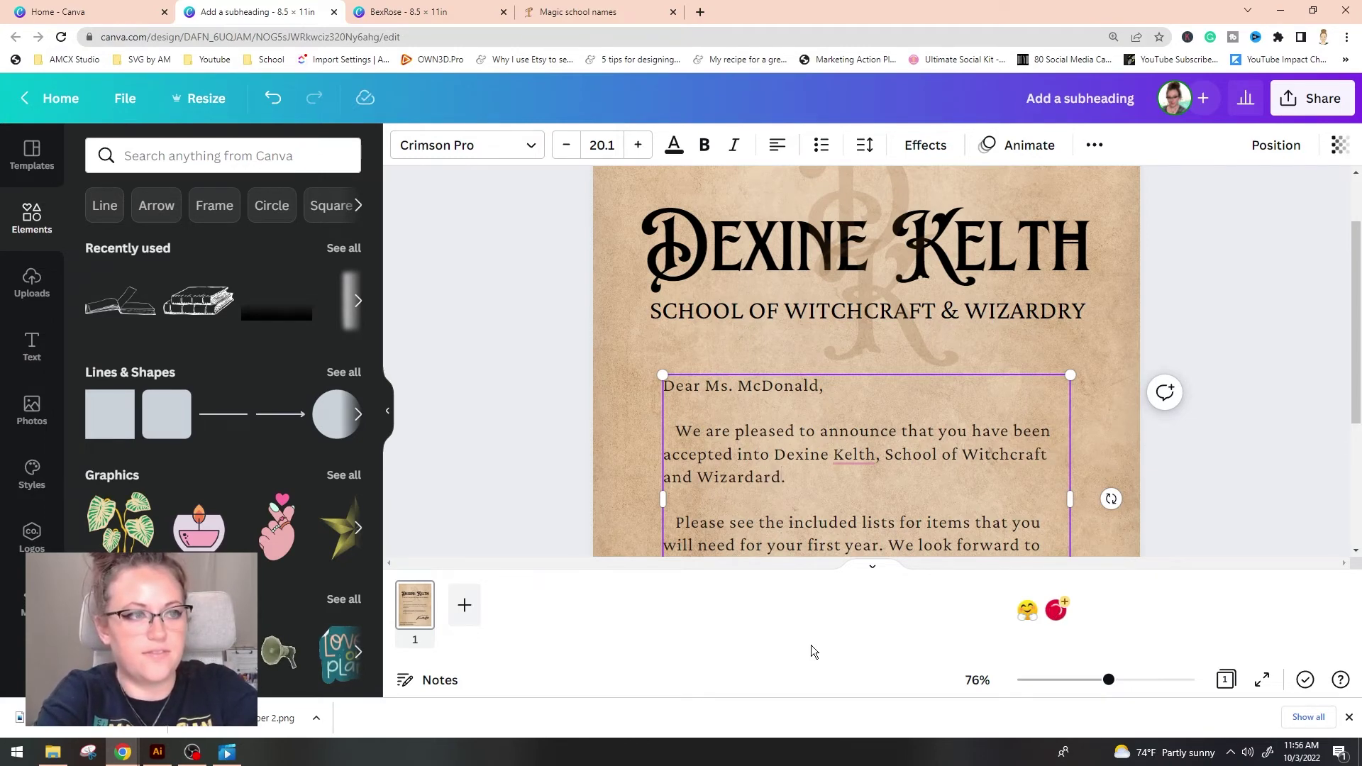
key("BackSpace")
key("BackSpace")
type("ry")
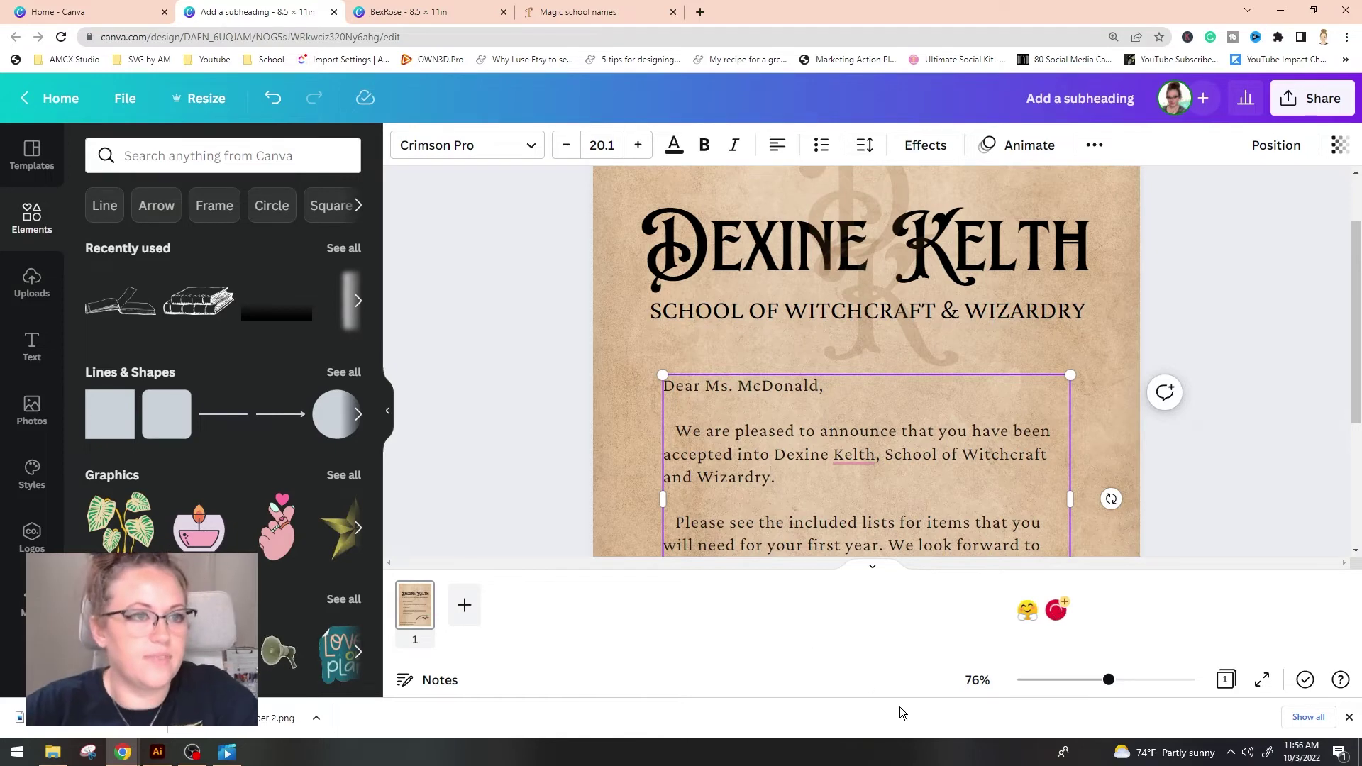
left_click(1216, 262)
Step: Replace the footer's BexRose academy line with 'DEXINE KELTH'
scroll(1175, 360, "down", 3)
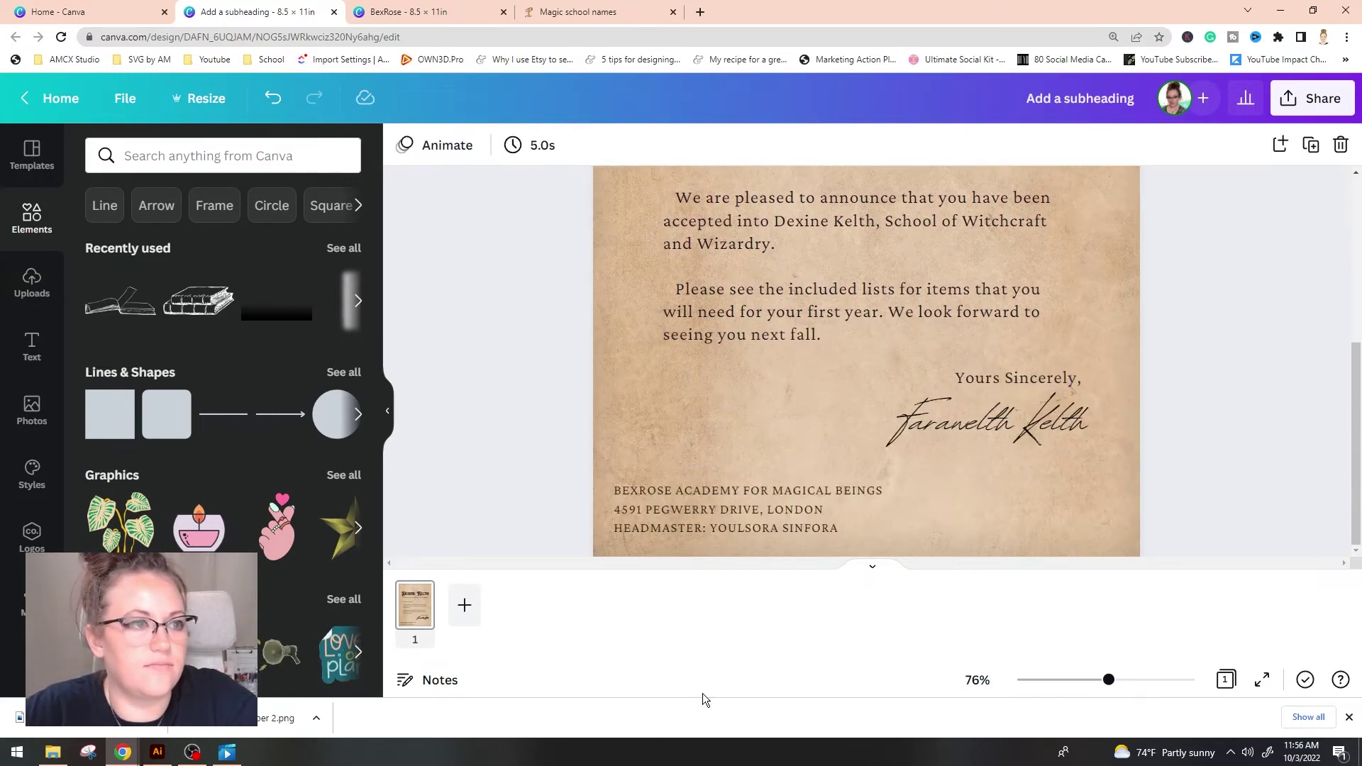
left_click(849, 497)
scroll(837, 439, "up", 5)
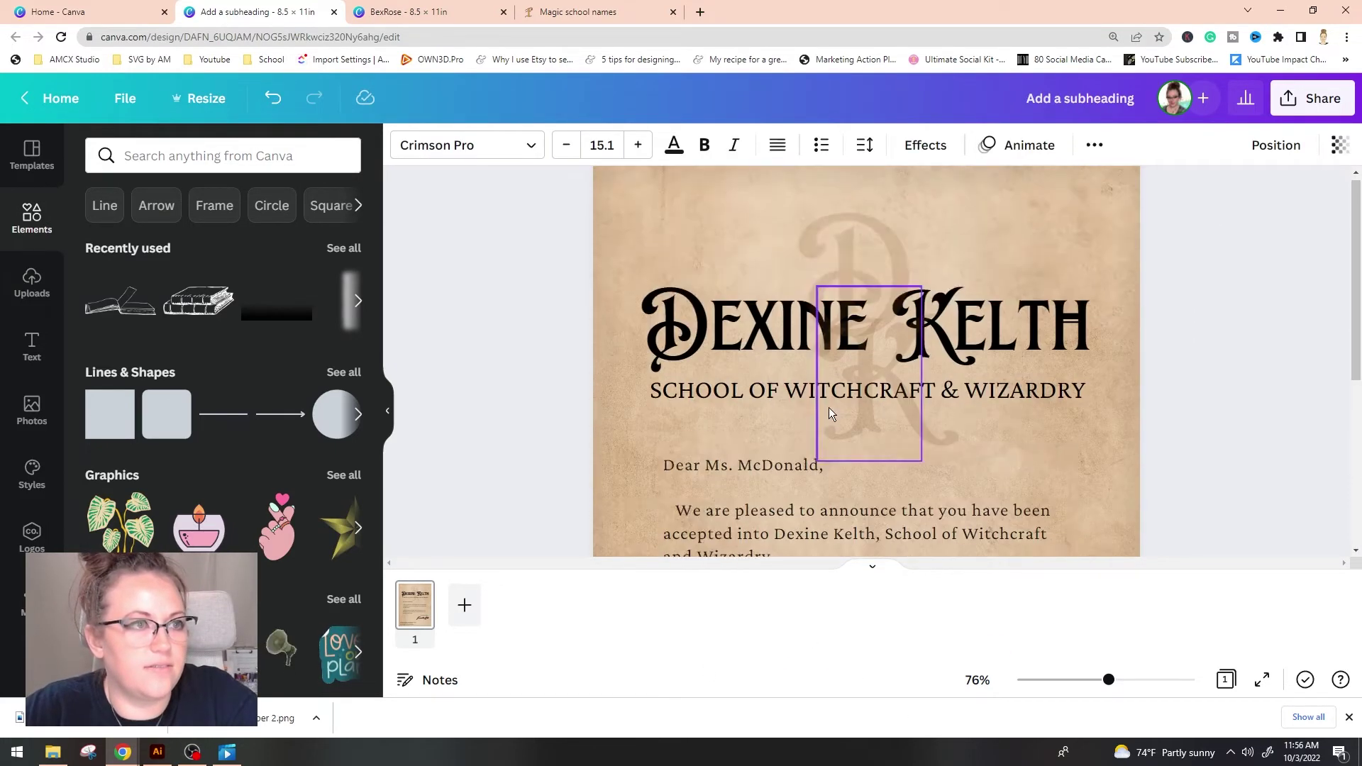
scroll(823, 410, "down", 3)
triple_click(857, 396)
left_click(857, 395)
scroll(857, 426, "down", 3)
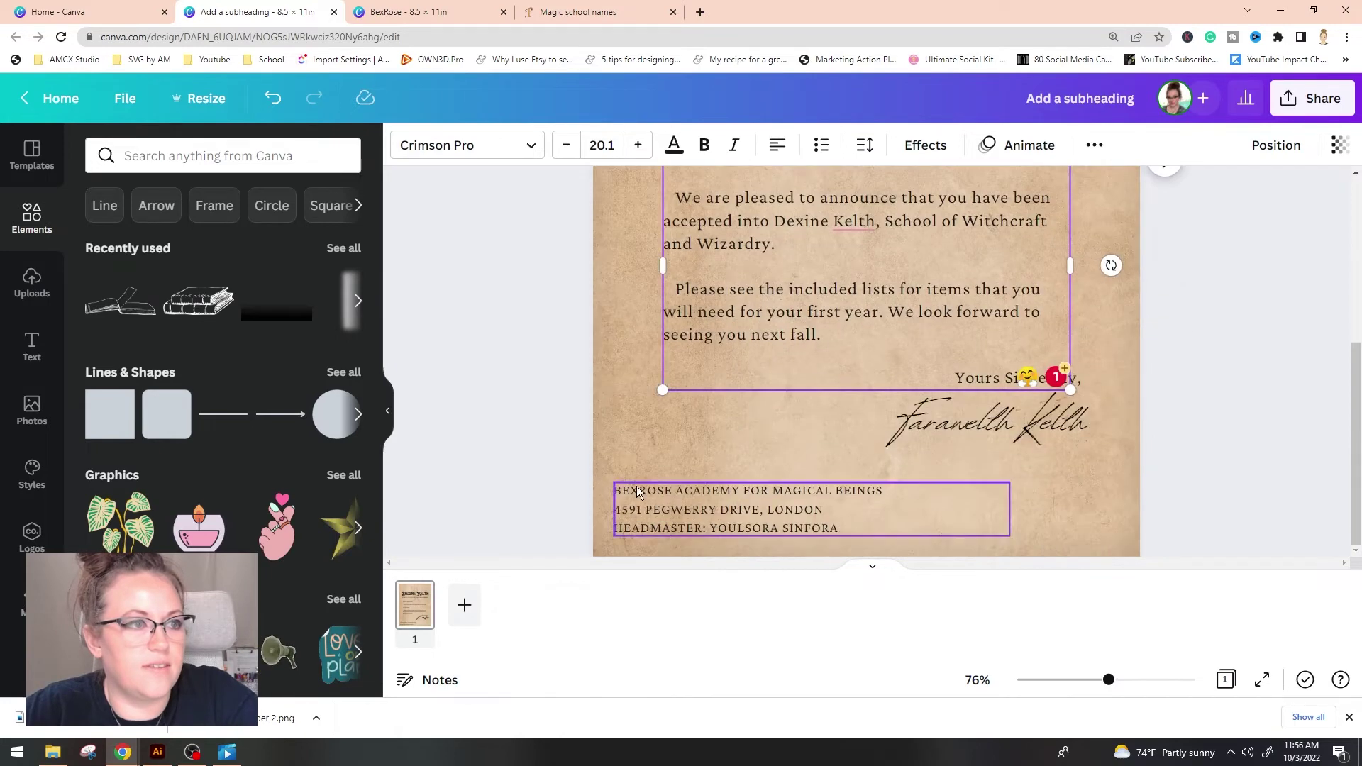
left_click(872, 565)
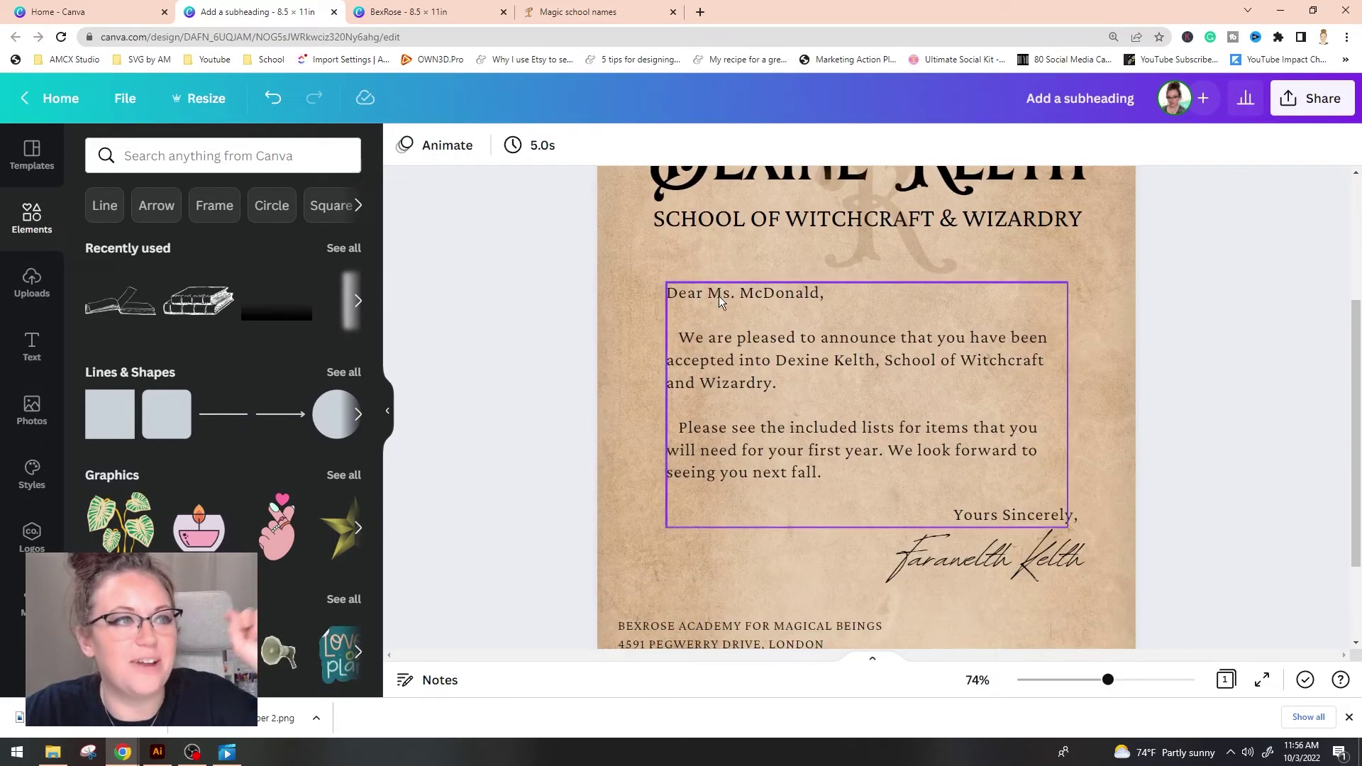
left_click(718, 296)
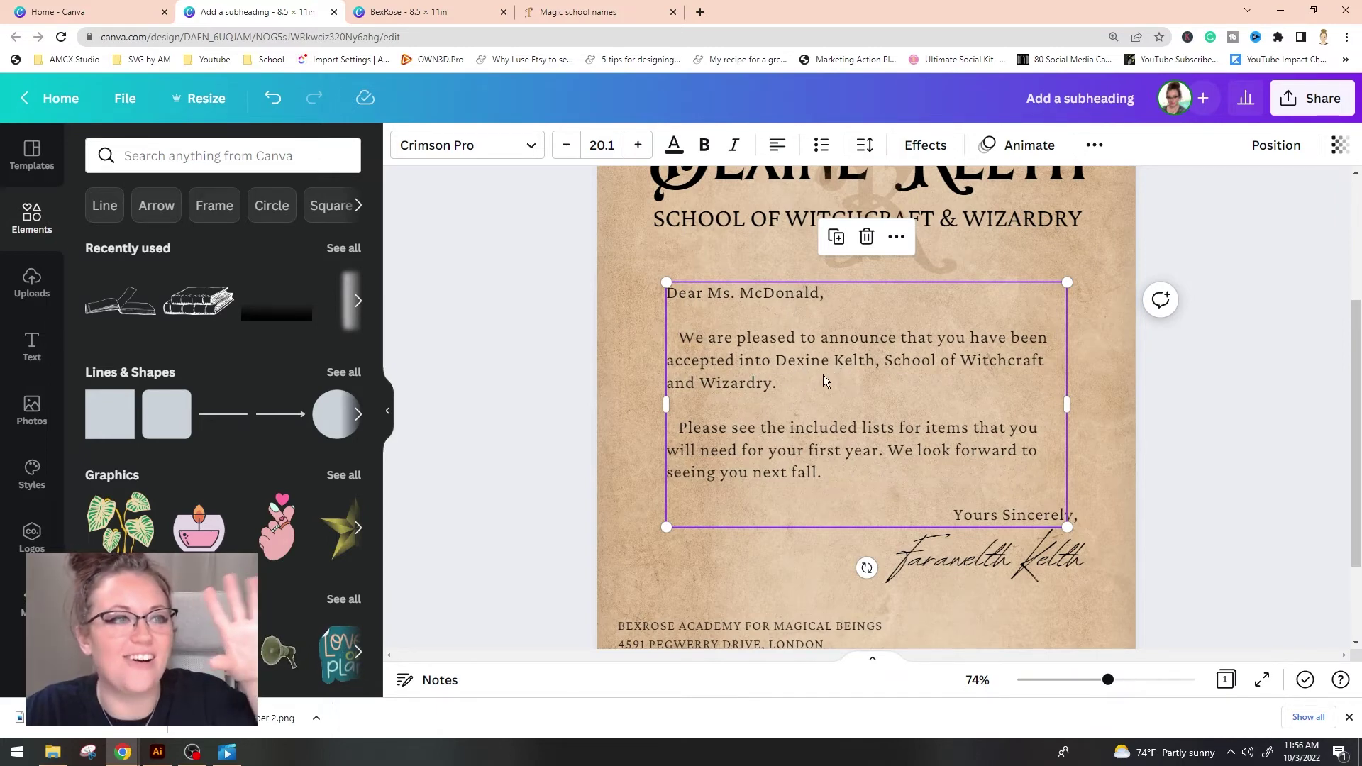
scroll(851, 361, "down", 3)
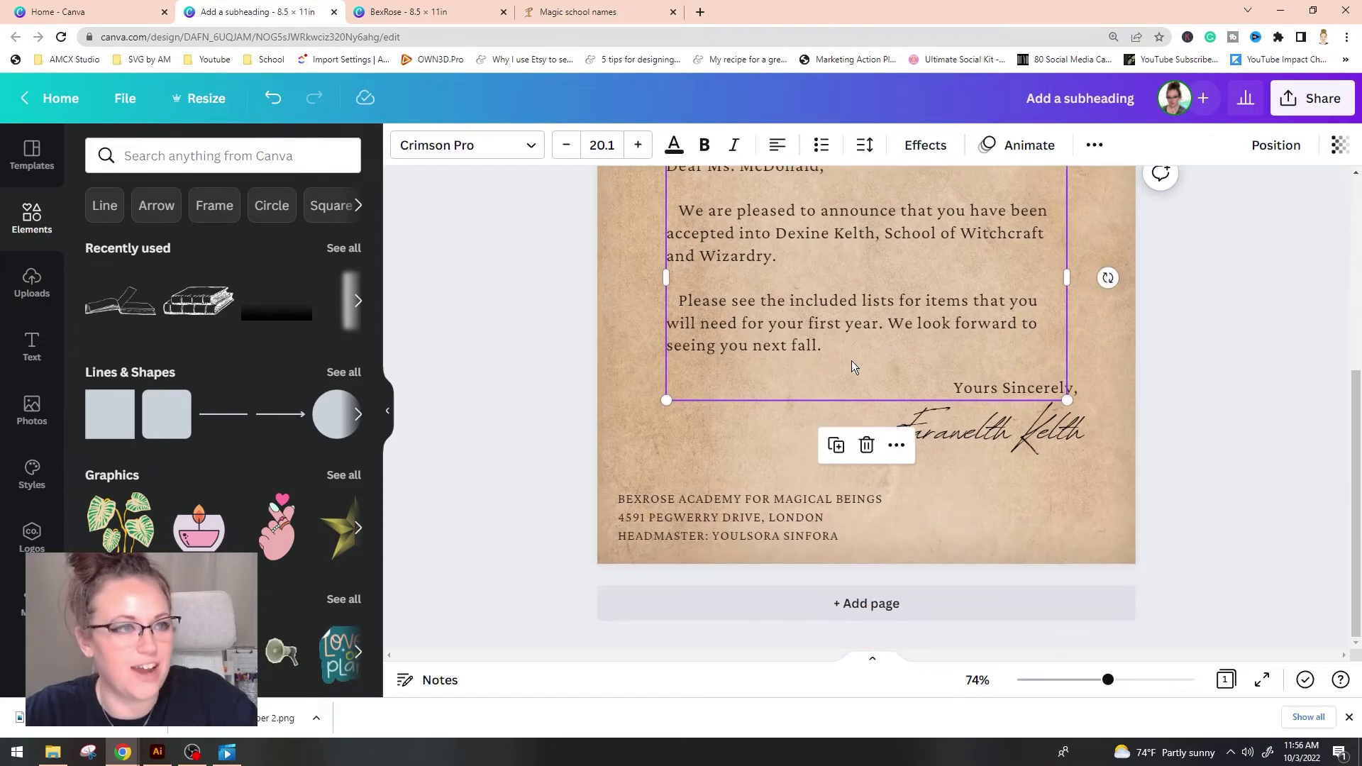
triple_click(802, 496)
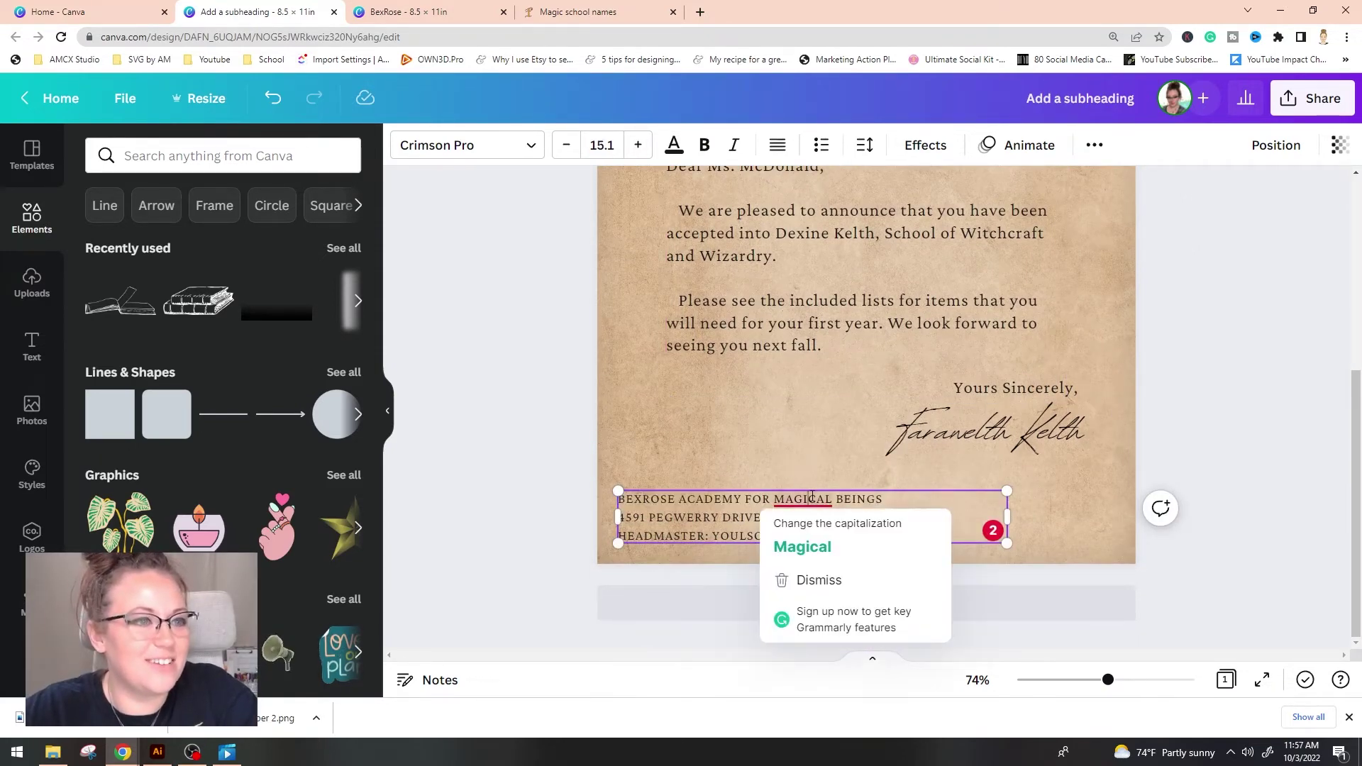
mouse_move(813, 497)
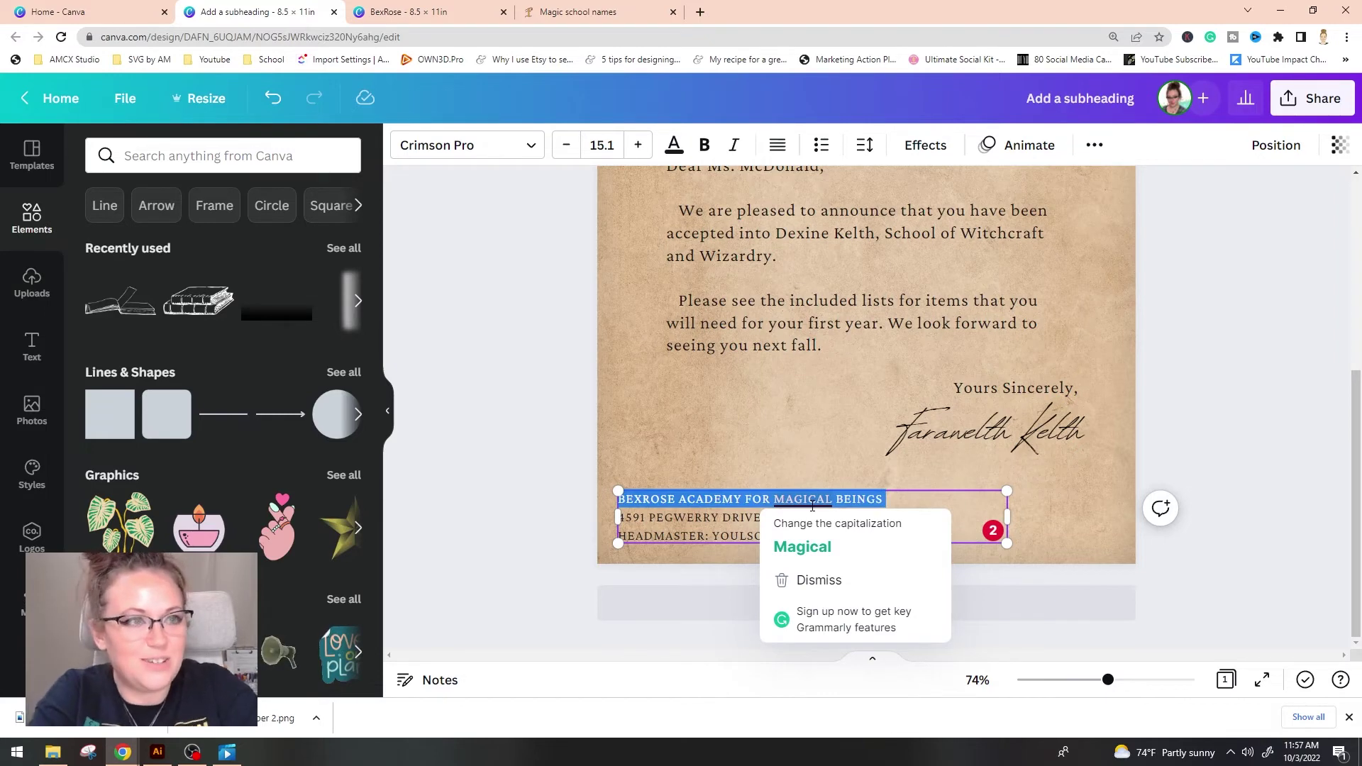
key("BackSpace")
type("DEXINE ")
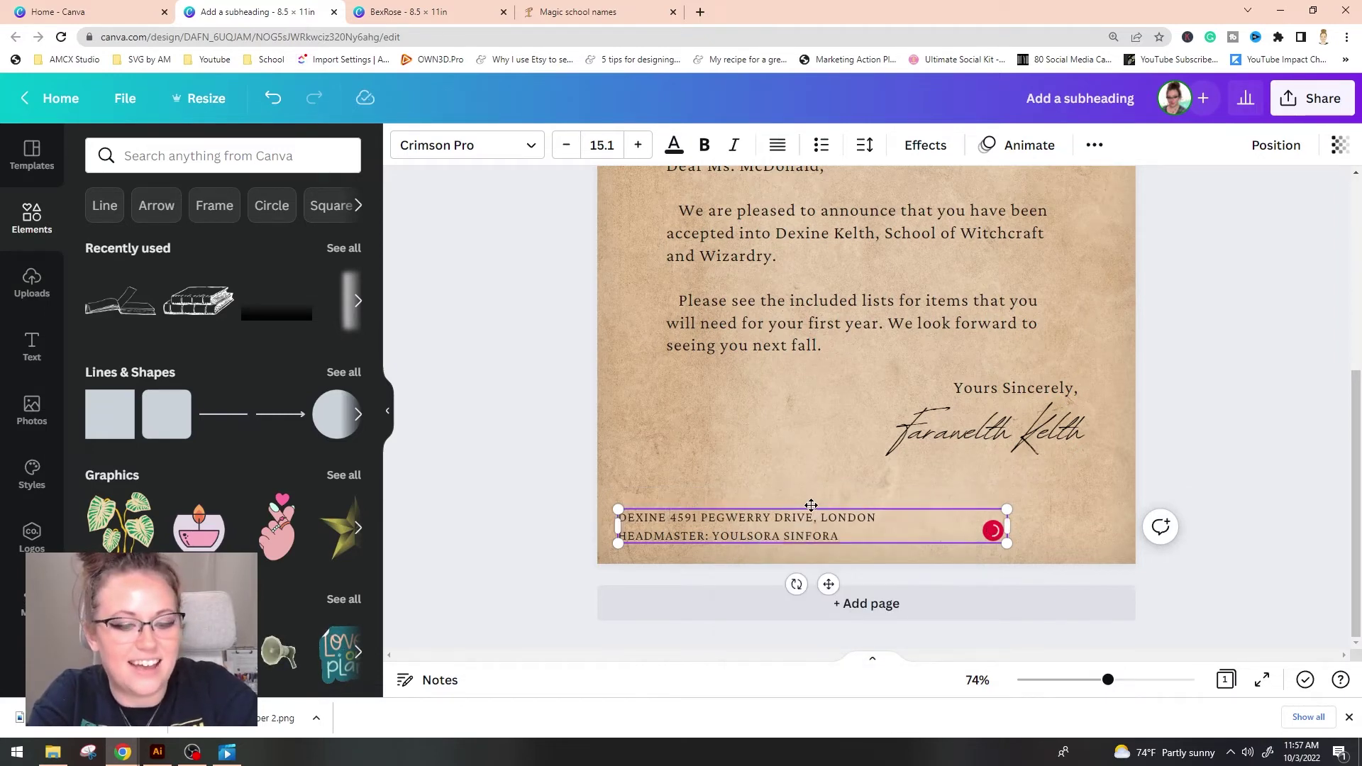
type("KELTH")
Step: Generate three more lists of magic school names and return to the Canva letter
key("ctrl+4")
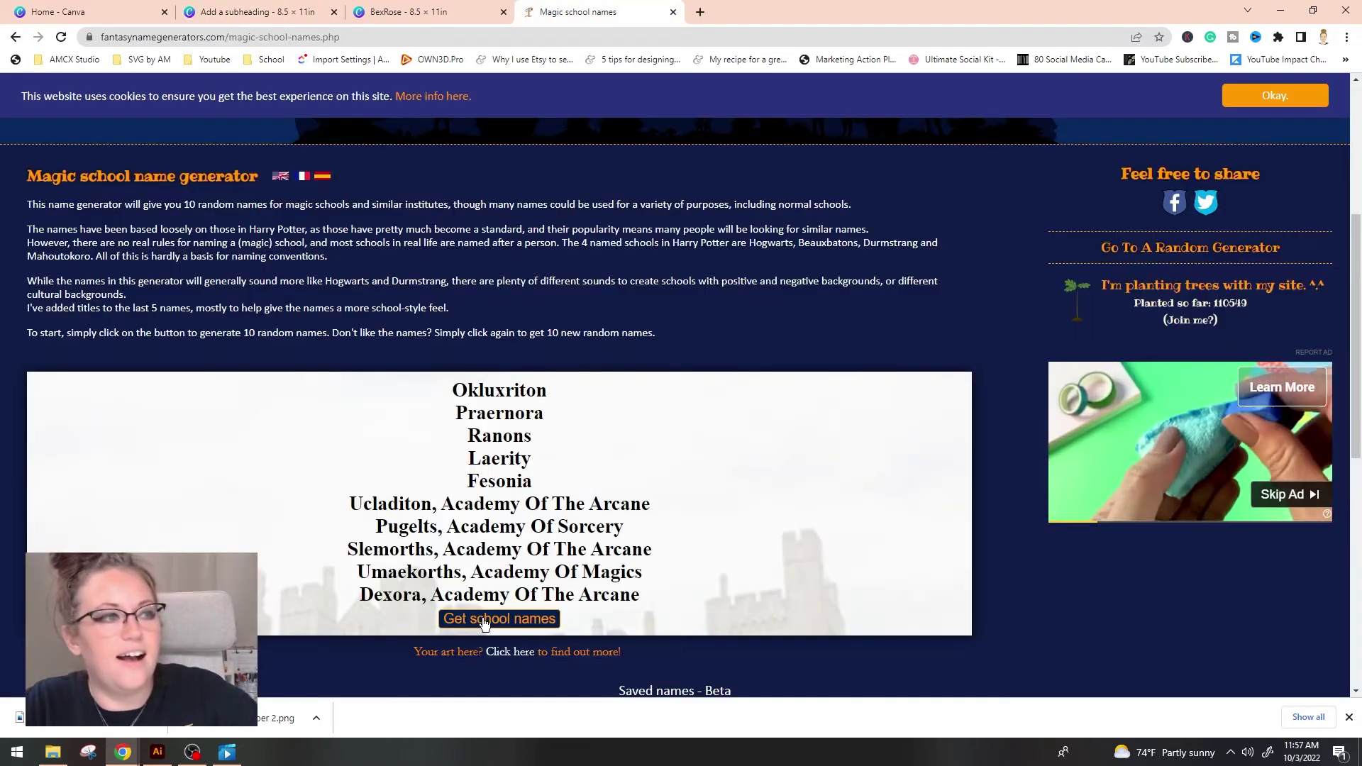
left_click(487, 619)
left_click(487, 618)
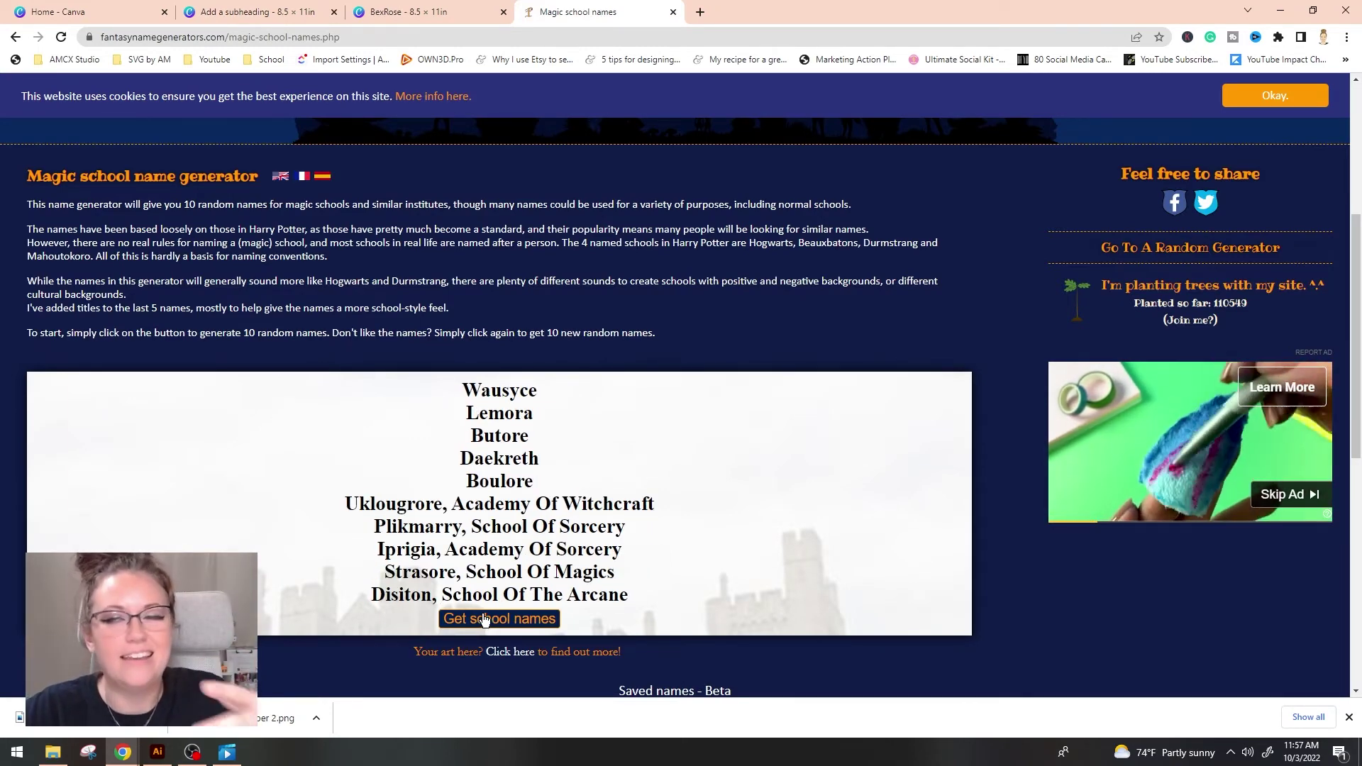
left_click(485, 620)
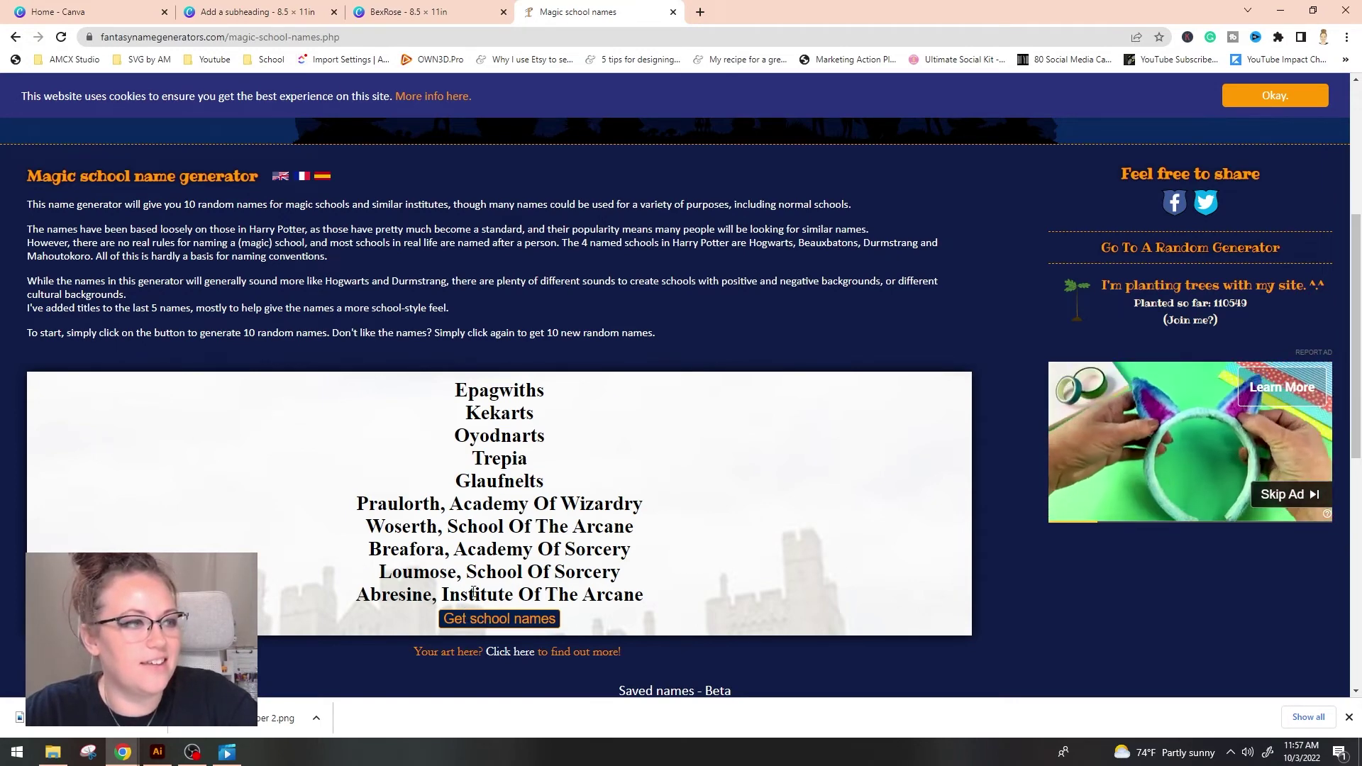
left_click(284, 12)
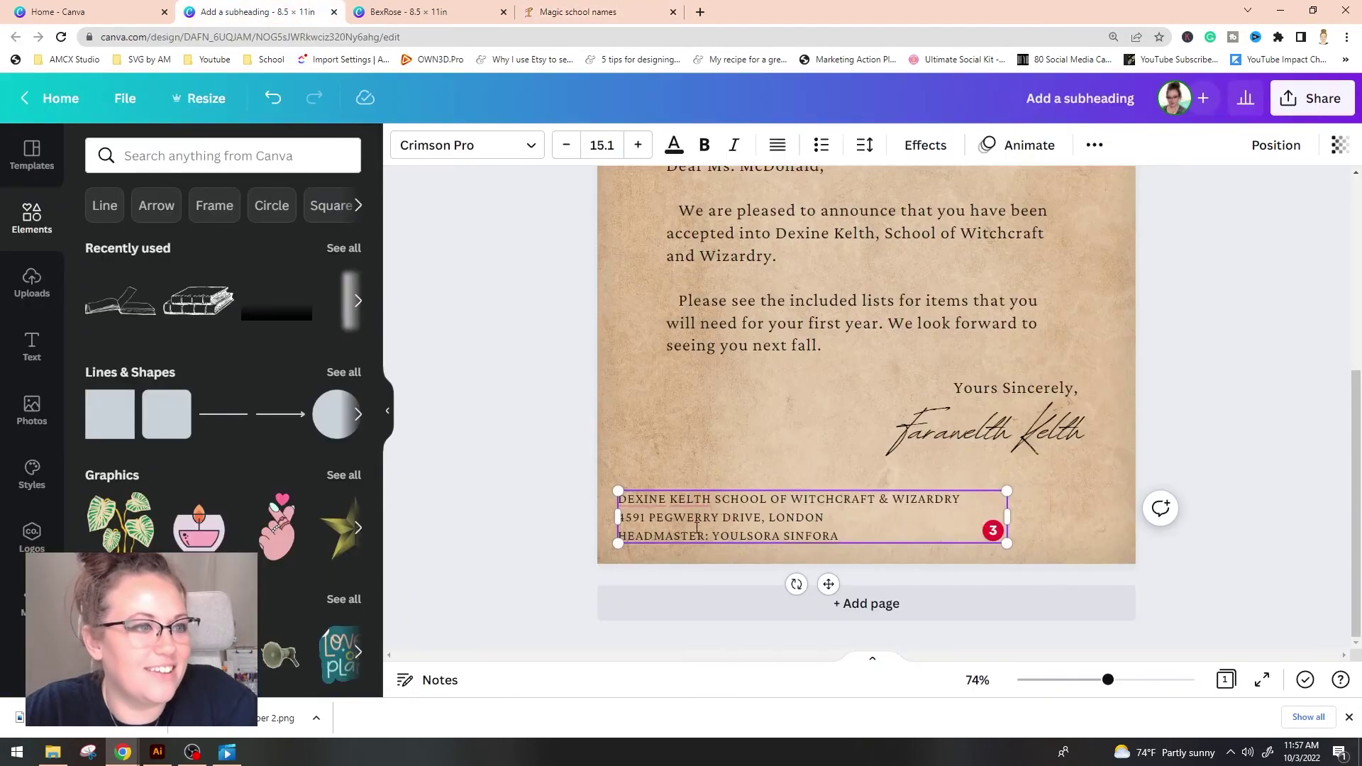
Step: Change the footer street name from PEGWERRY to LOUFORA, keeping house number 4591
left_click_drag(720, 516, 649, 517)
type("LOU")
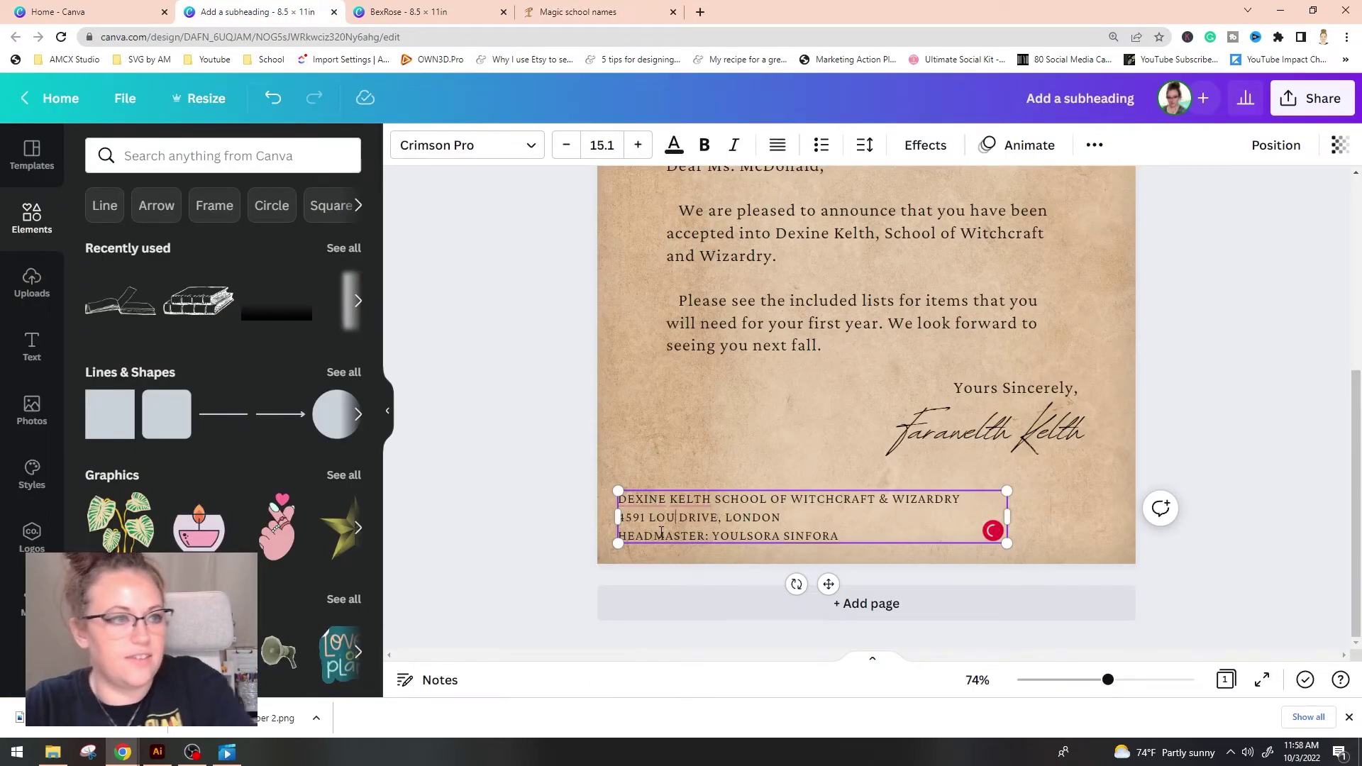
type("FORA")
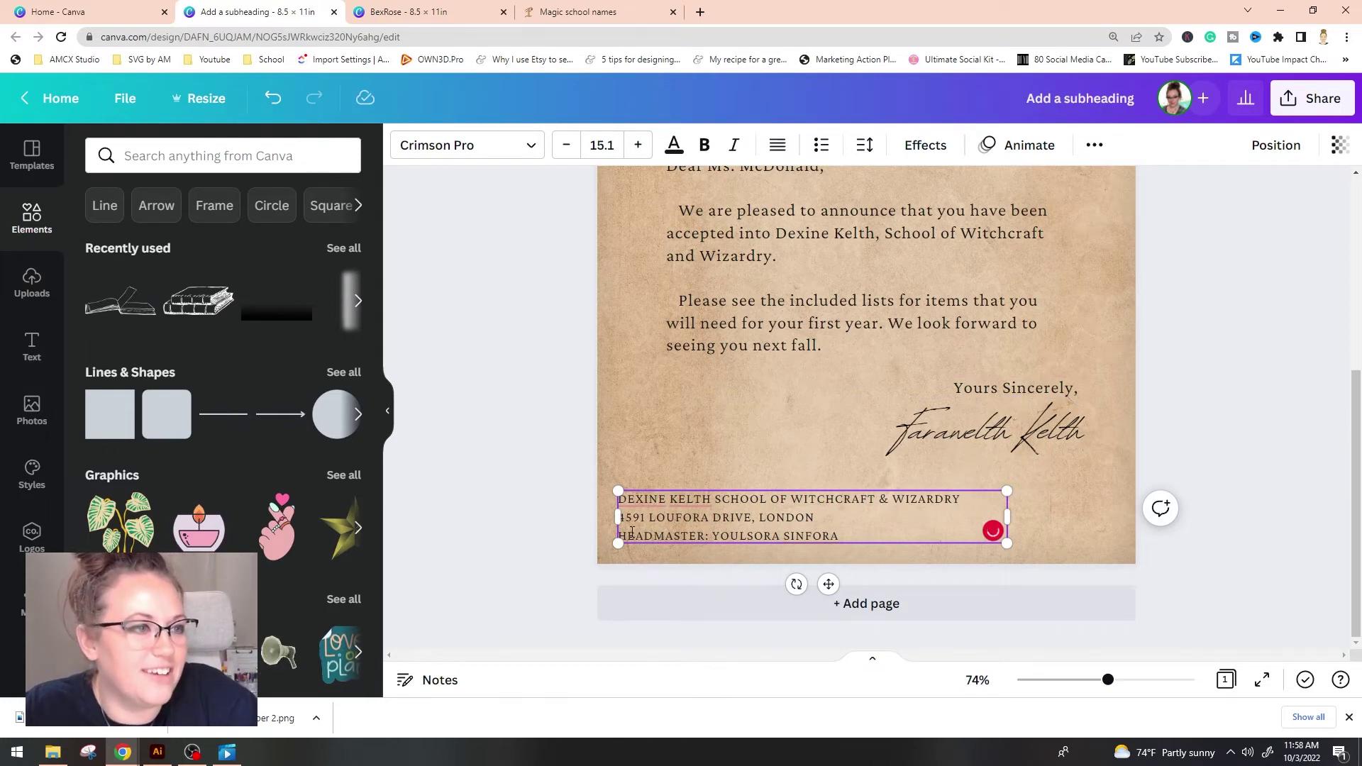
left_click_drag(641, 516, 620, 516)
left_click(644, 517)
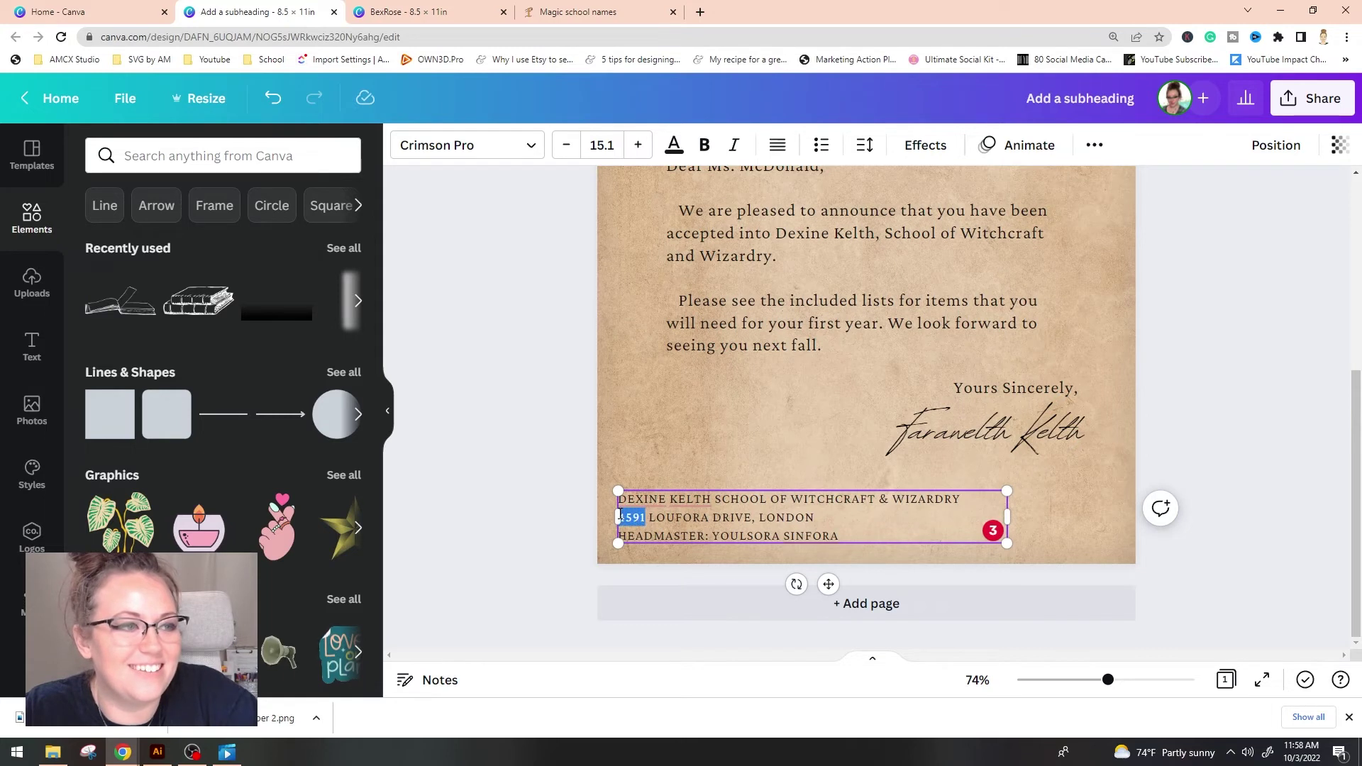
Step: Replace the headmaster's name in the footer with the letter signer's name
left_click_drag(710, 537, 833, 551)
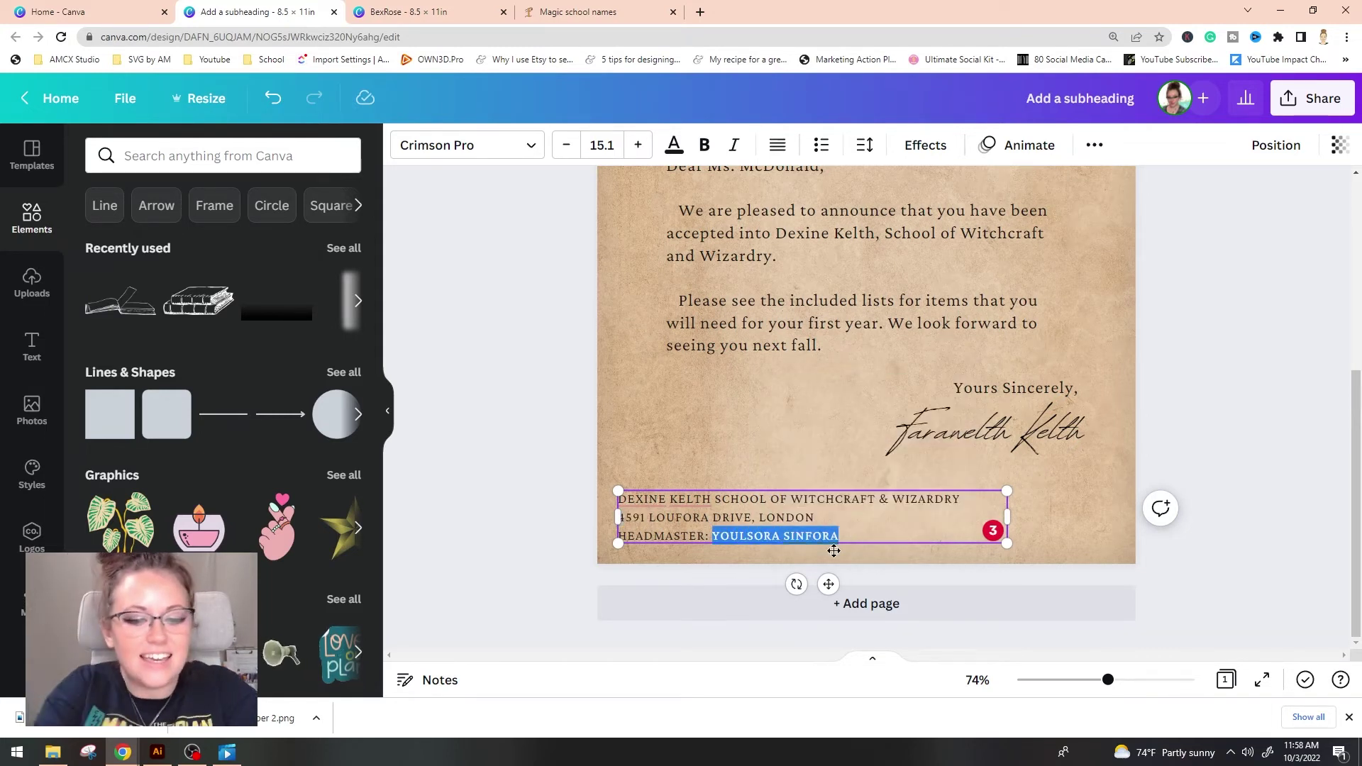
type("FAR")
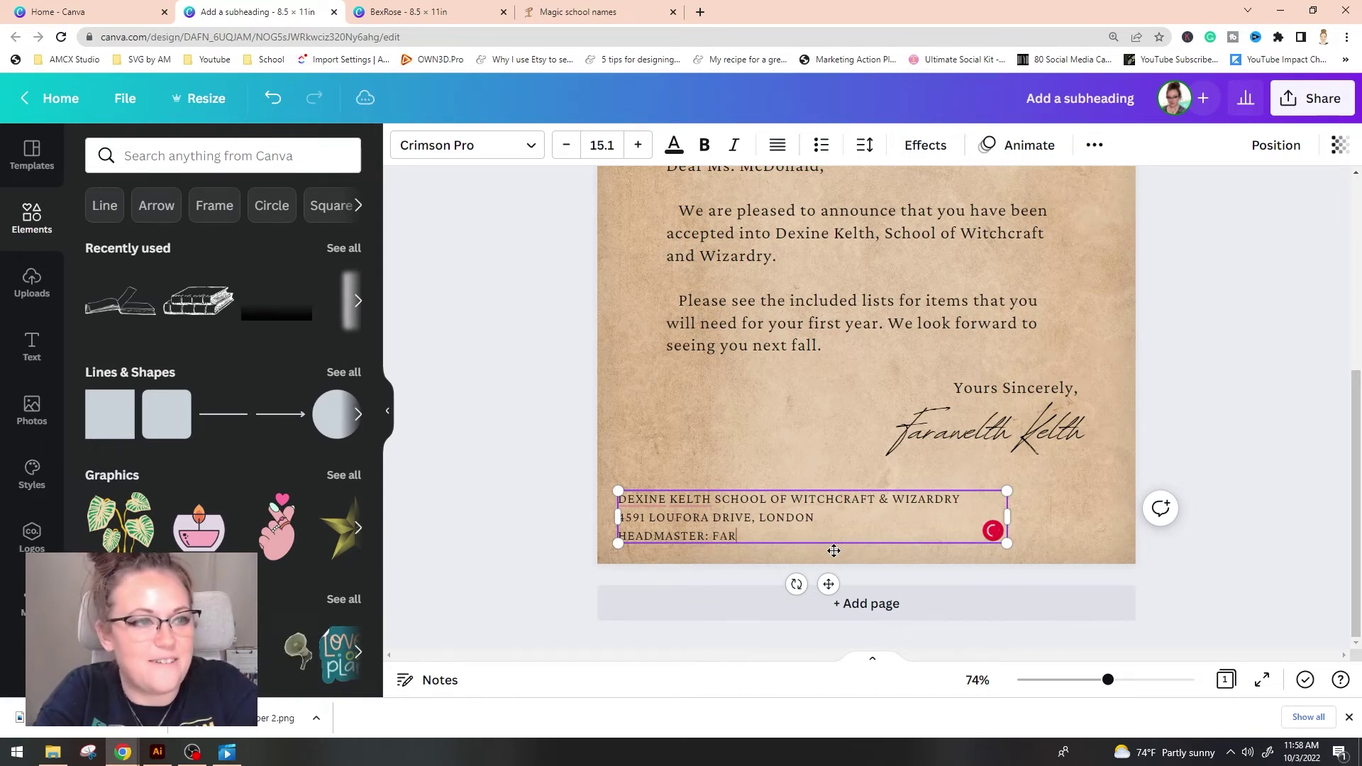
type("AWELTH KELTH")
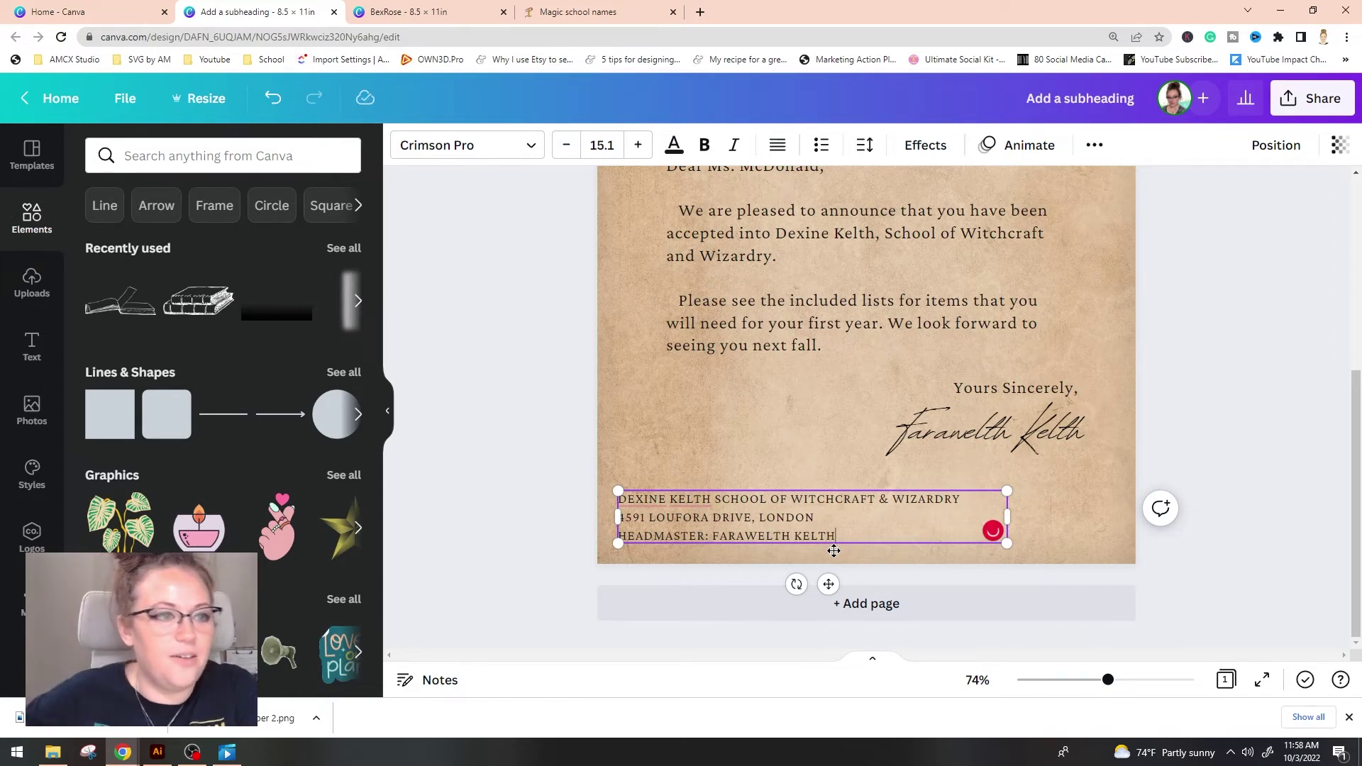
left_click(1324, 415)
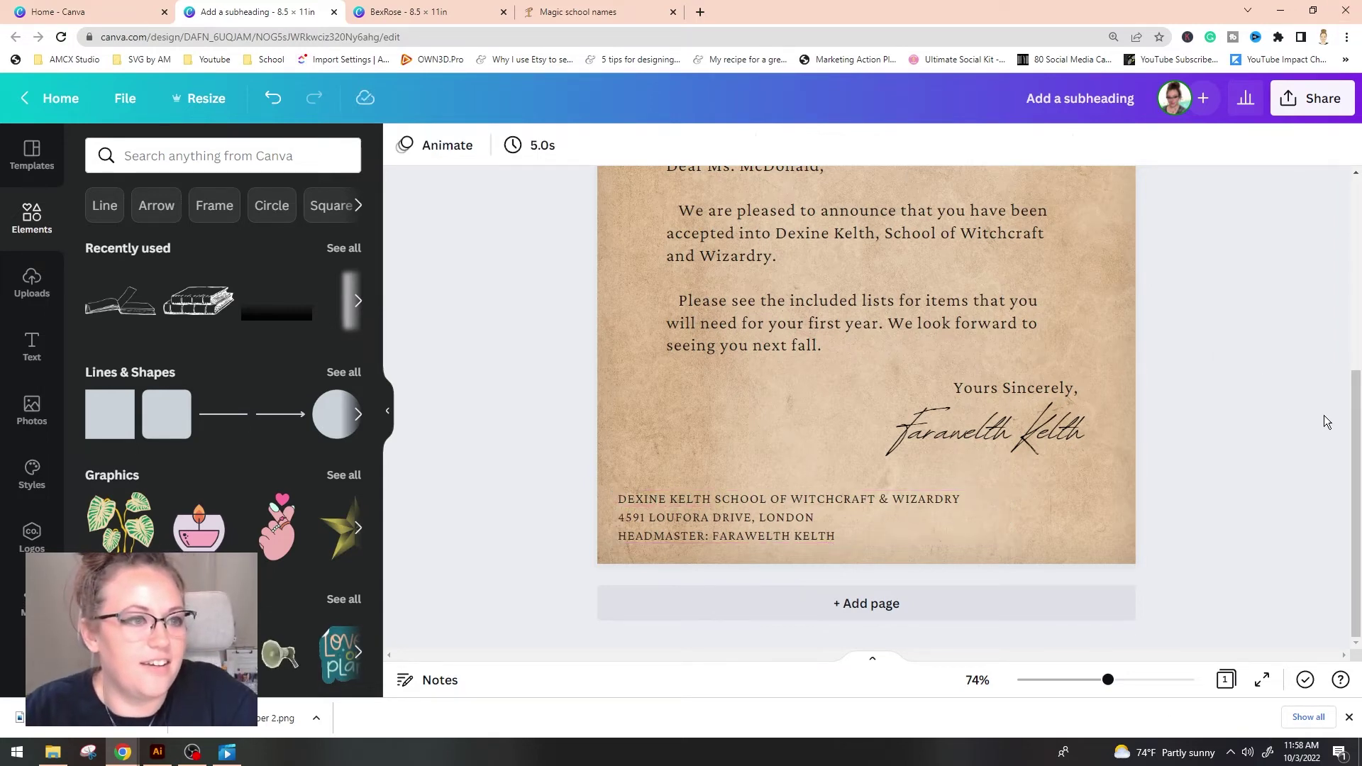
scroll(1147, 327, "up", 5)
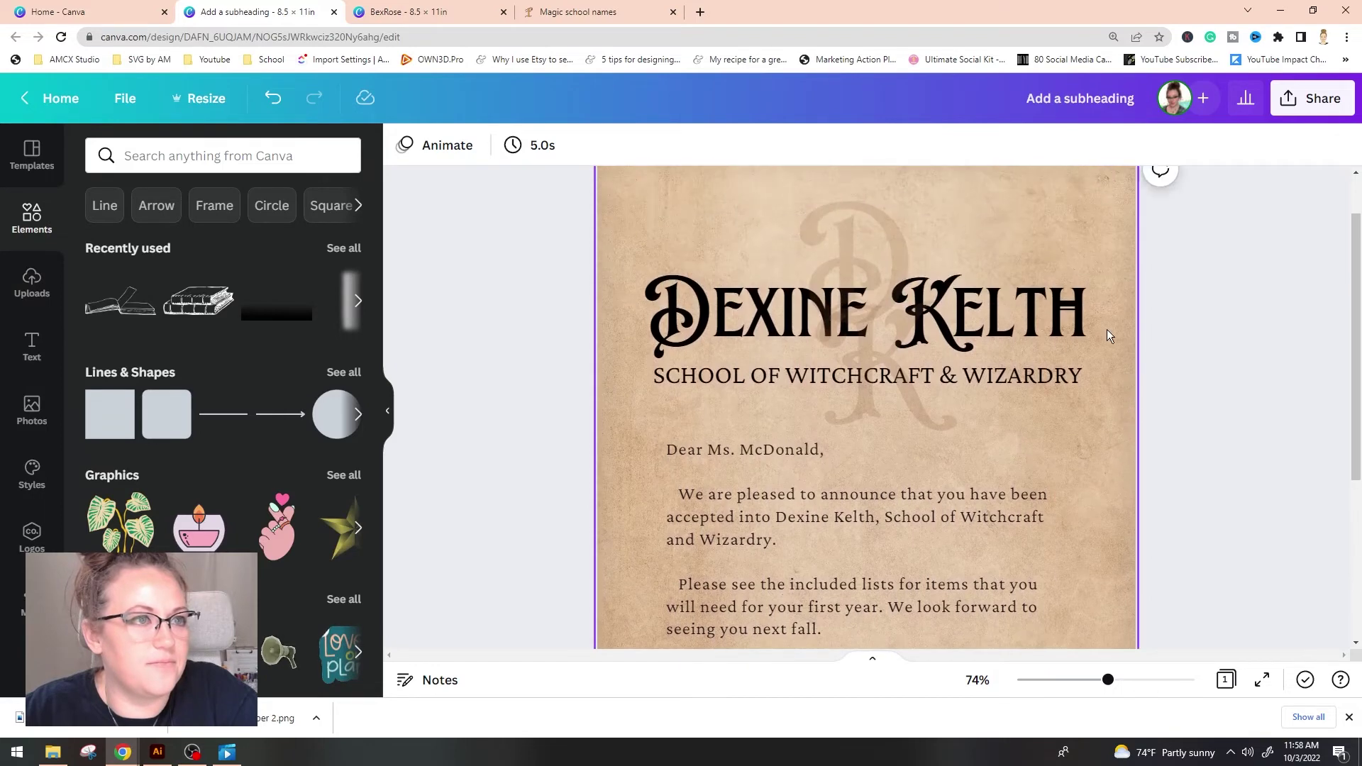
scroll(1135, 316, "down", 3)
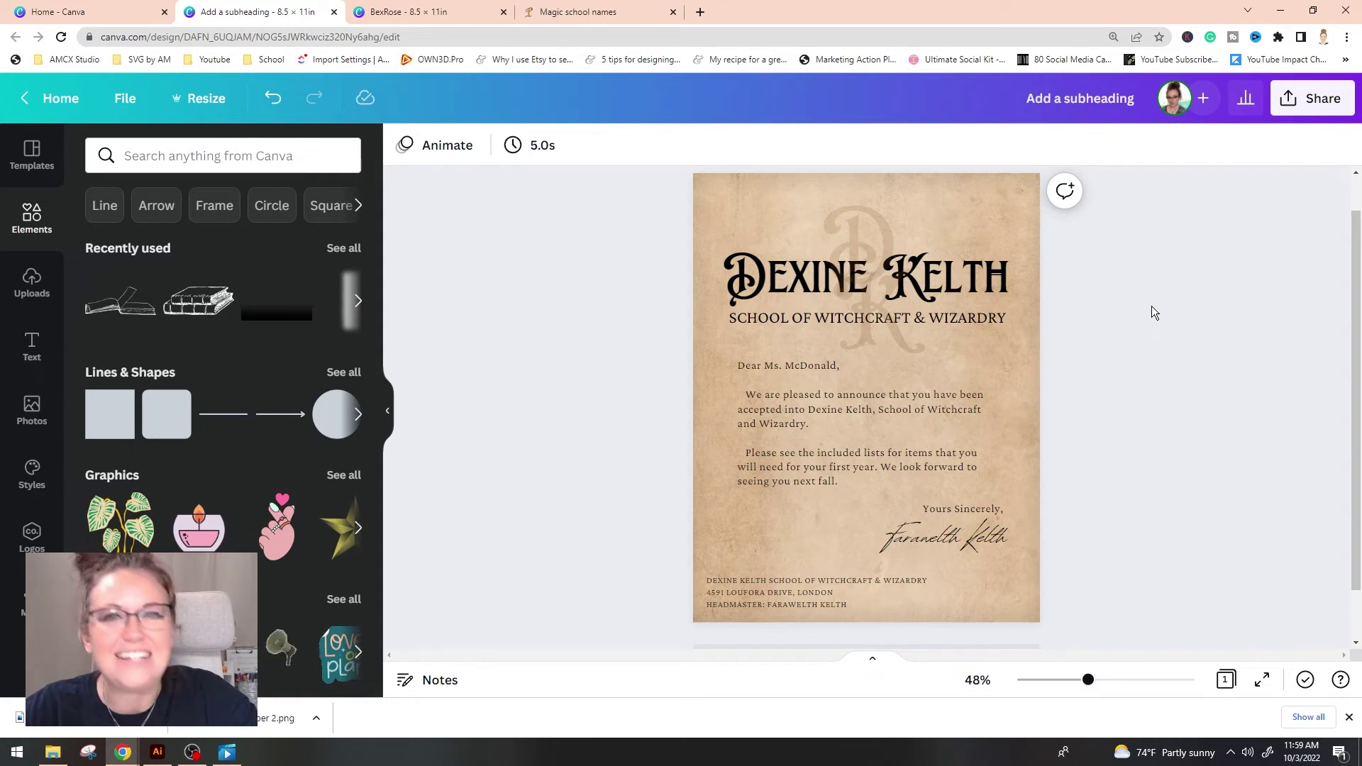
Step: Search elements for 'book', filter to Free, and add the sketched stacked-books graphic
left_click(312, 160)
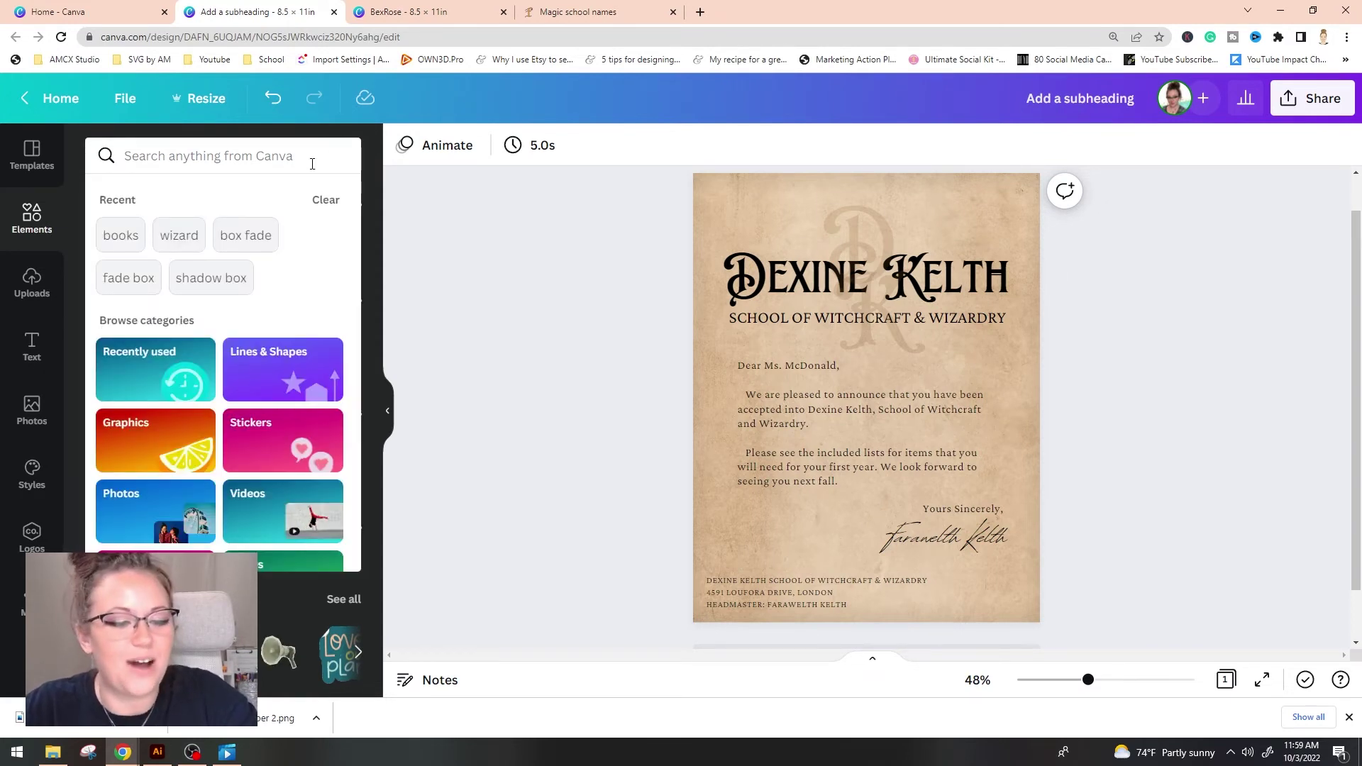
type("book")
key("Return")
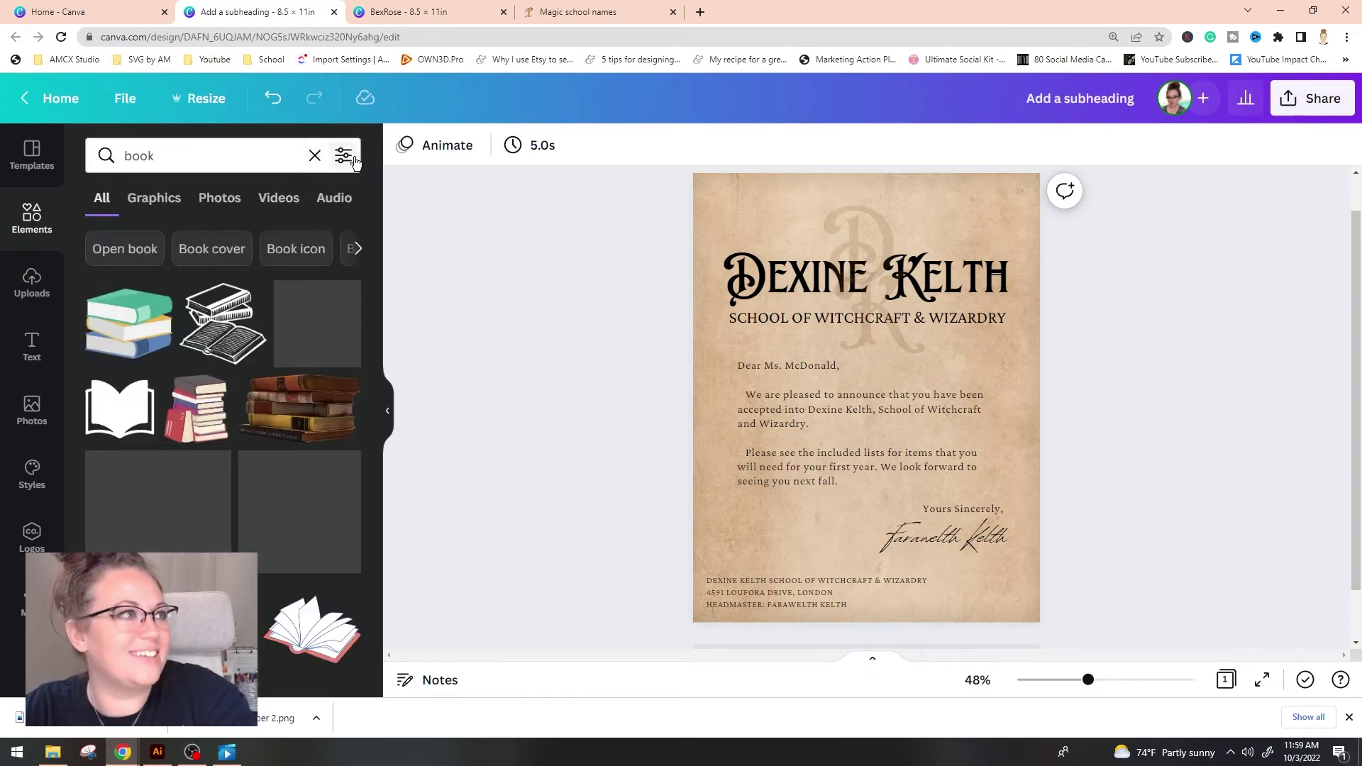
left_click(344, 155)
scroll(274, 407, "down", 2)
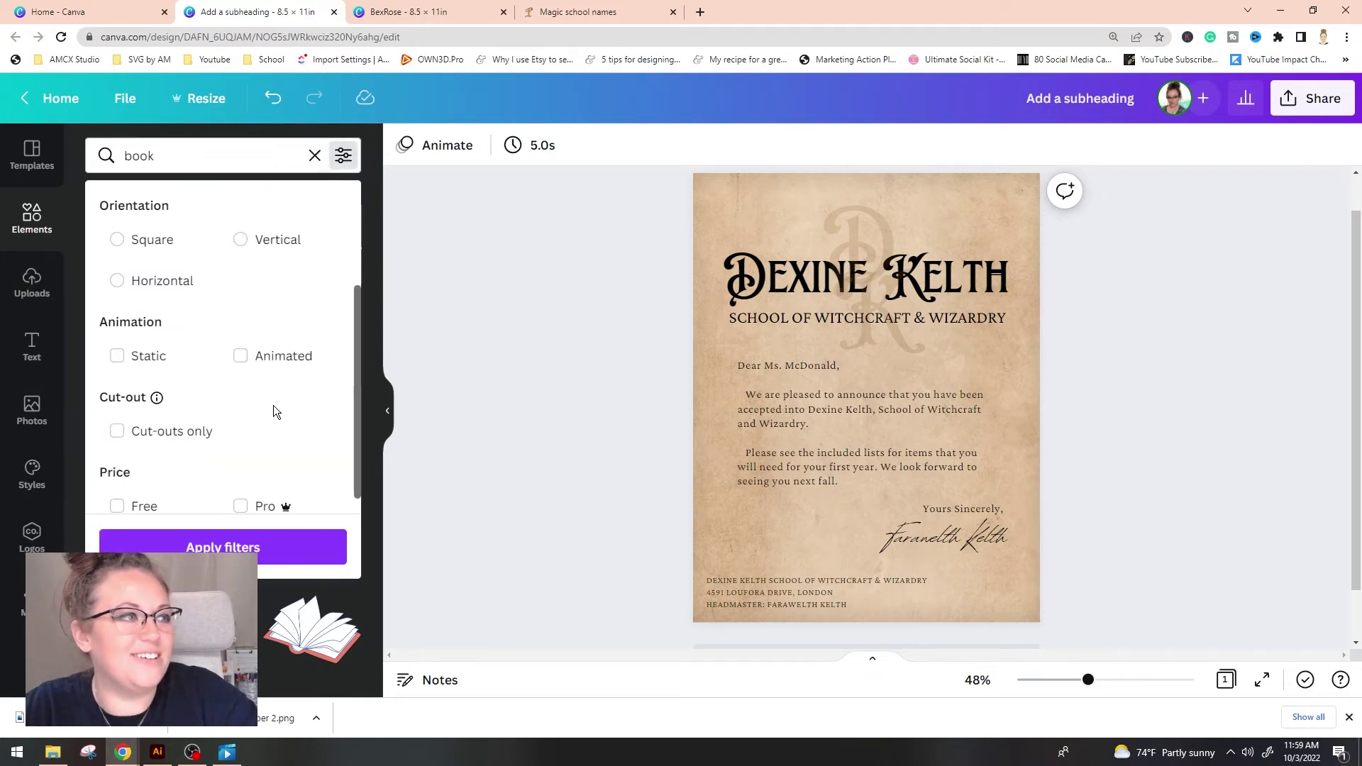
scroll(273, 411, "down", 1)
left_click(139, 483)
left_click(212, 547)
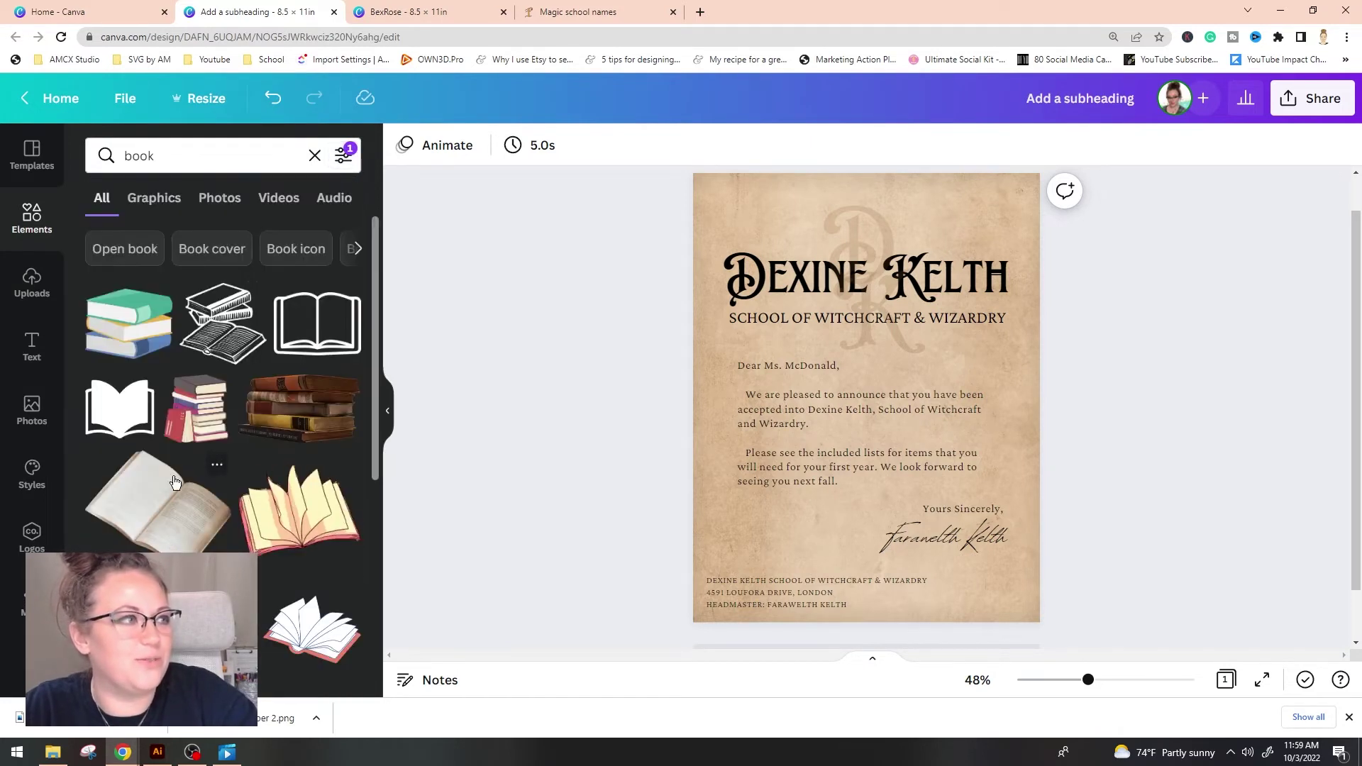
scroll(244, 291, "down", 4)
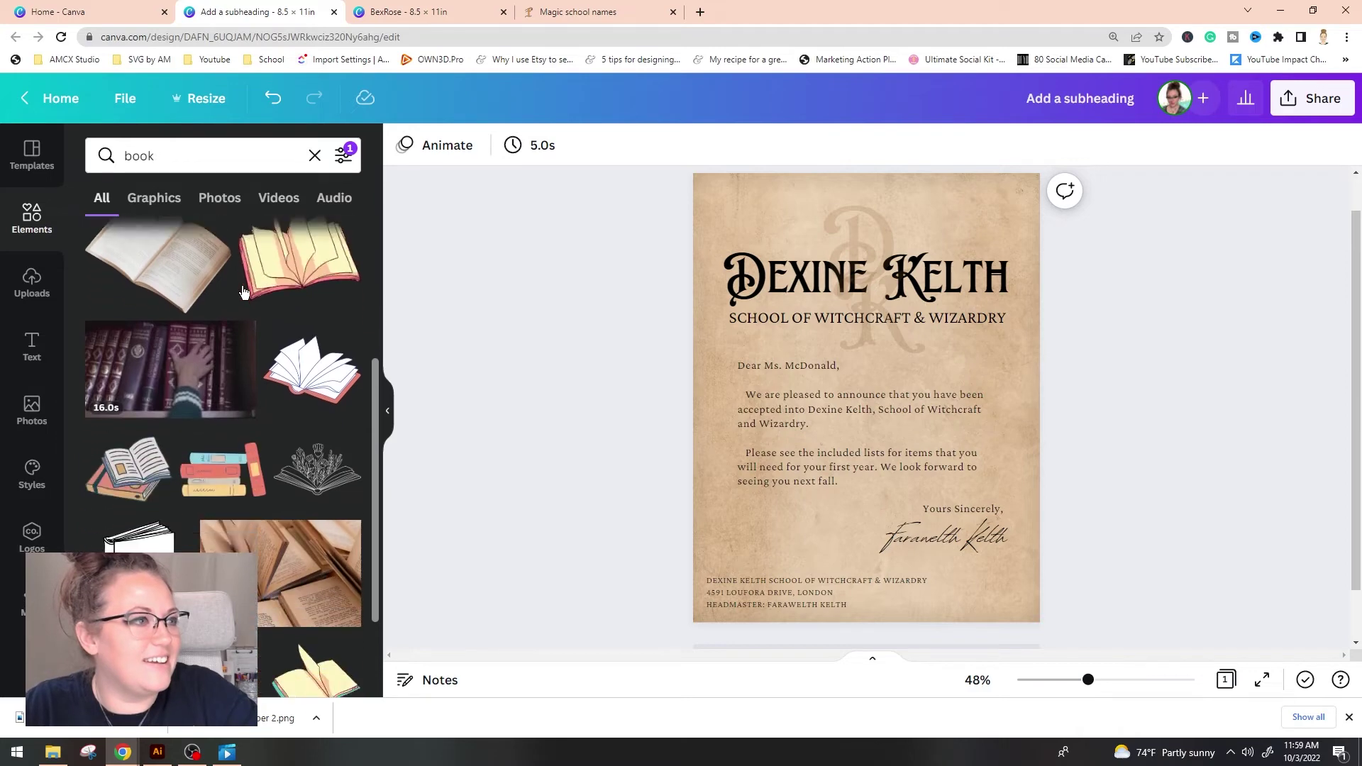
scroll(244, 291, "down", 6)
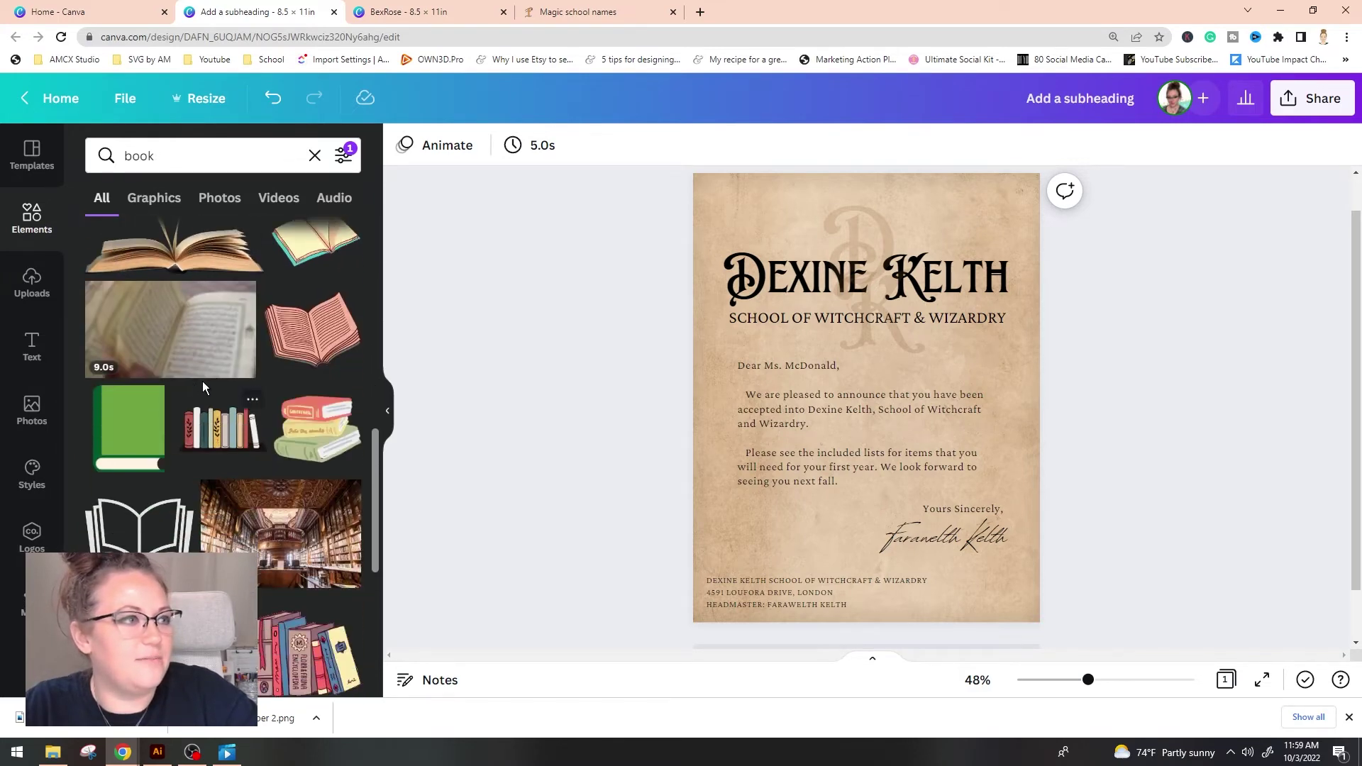
scroll(203, 383, "down", 8)
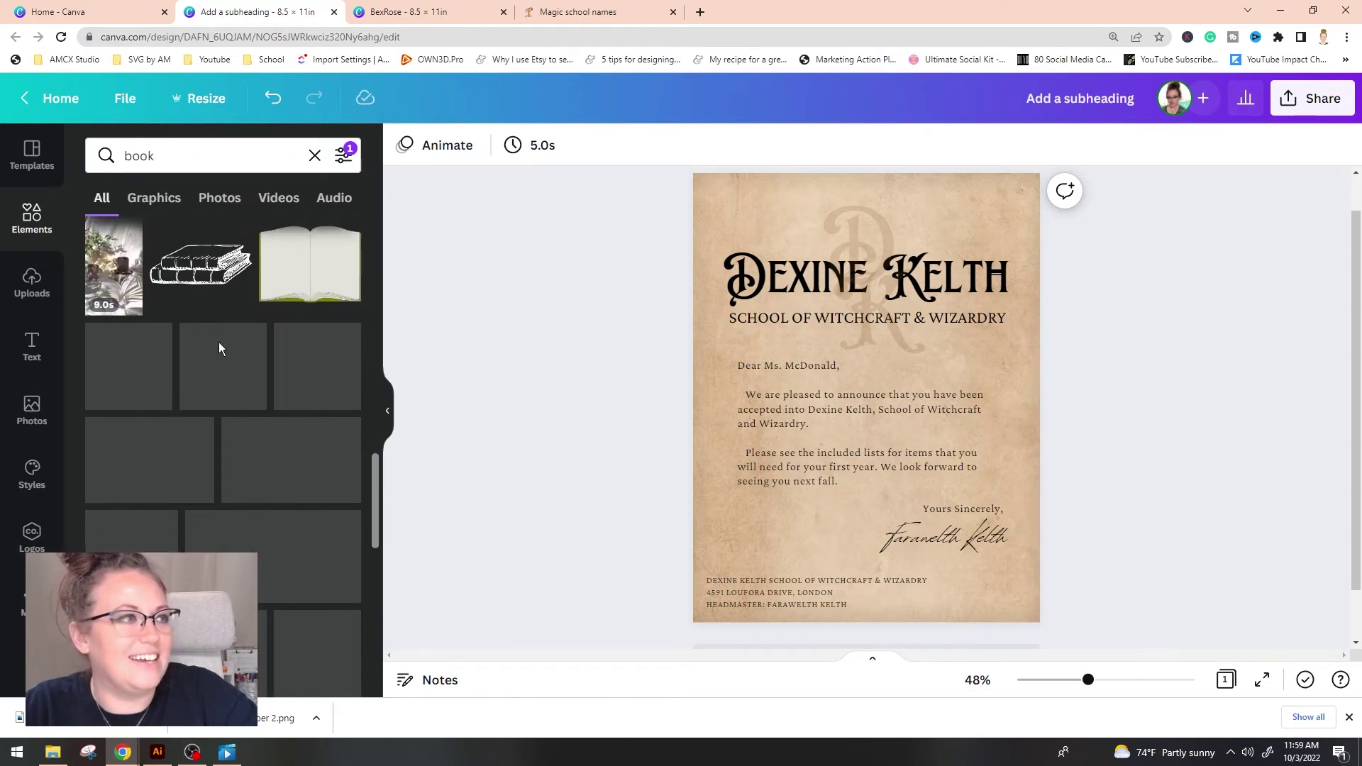
scroll(207, 440, "up", 1)
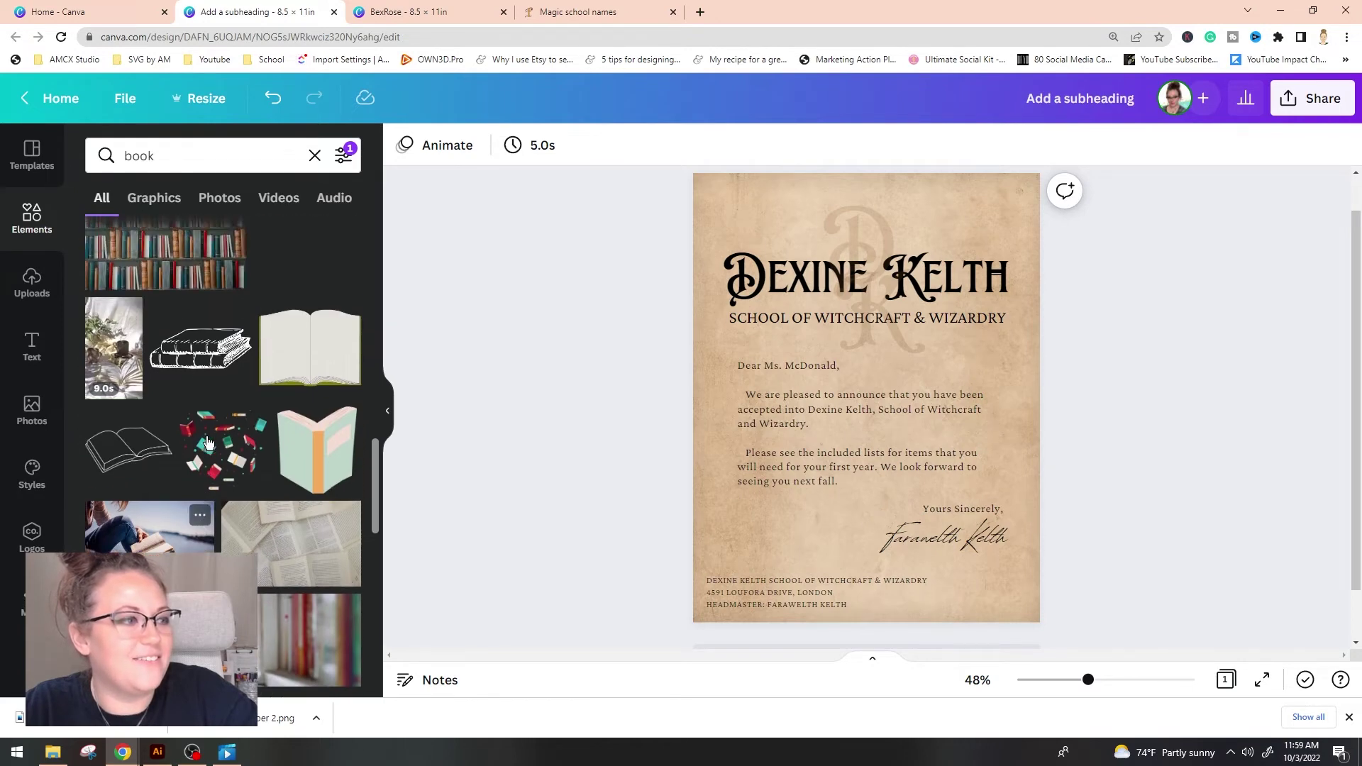
left_click(200, 348)
scroll(202, 355, "down", 2)
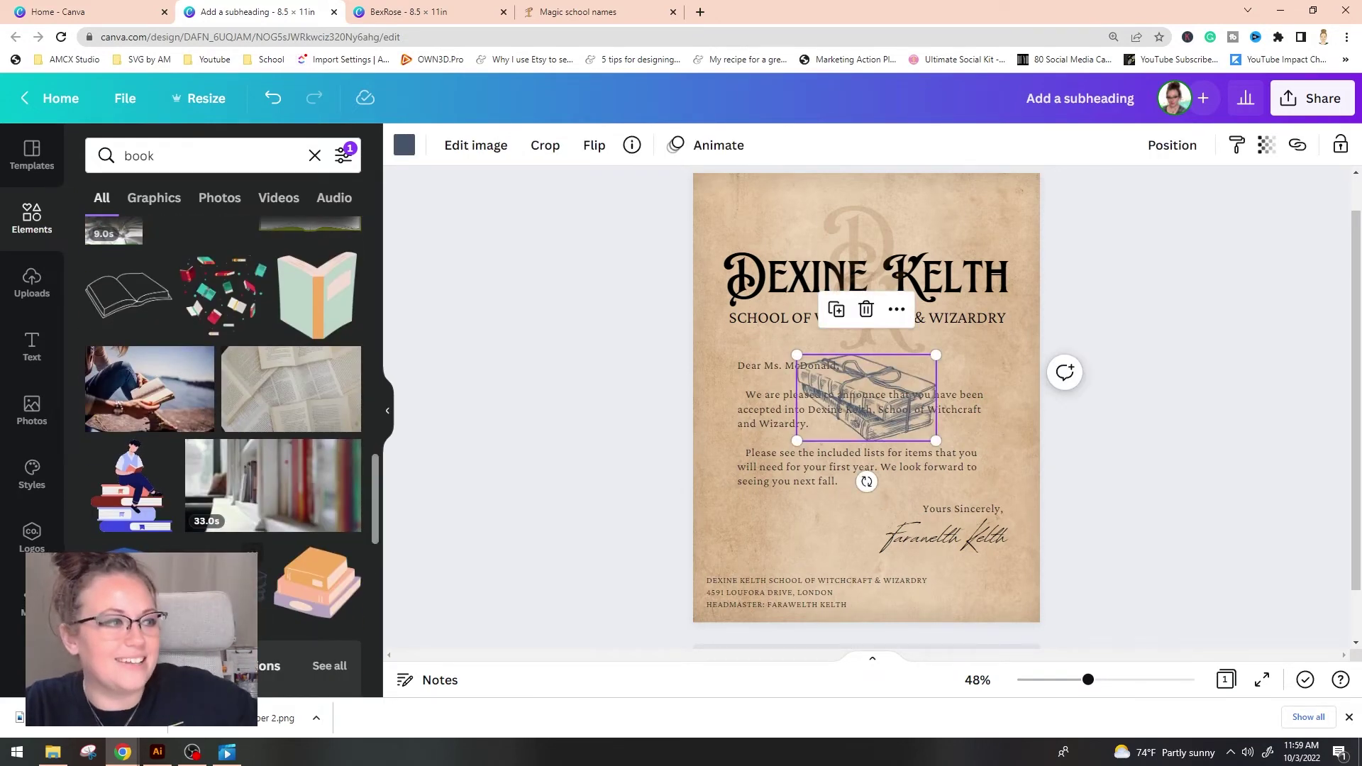
Step: Move the books graphic to the bottom-right corner and shrink it to about 2 by 1.2
left_click_drag(884, 377, 922, 365)
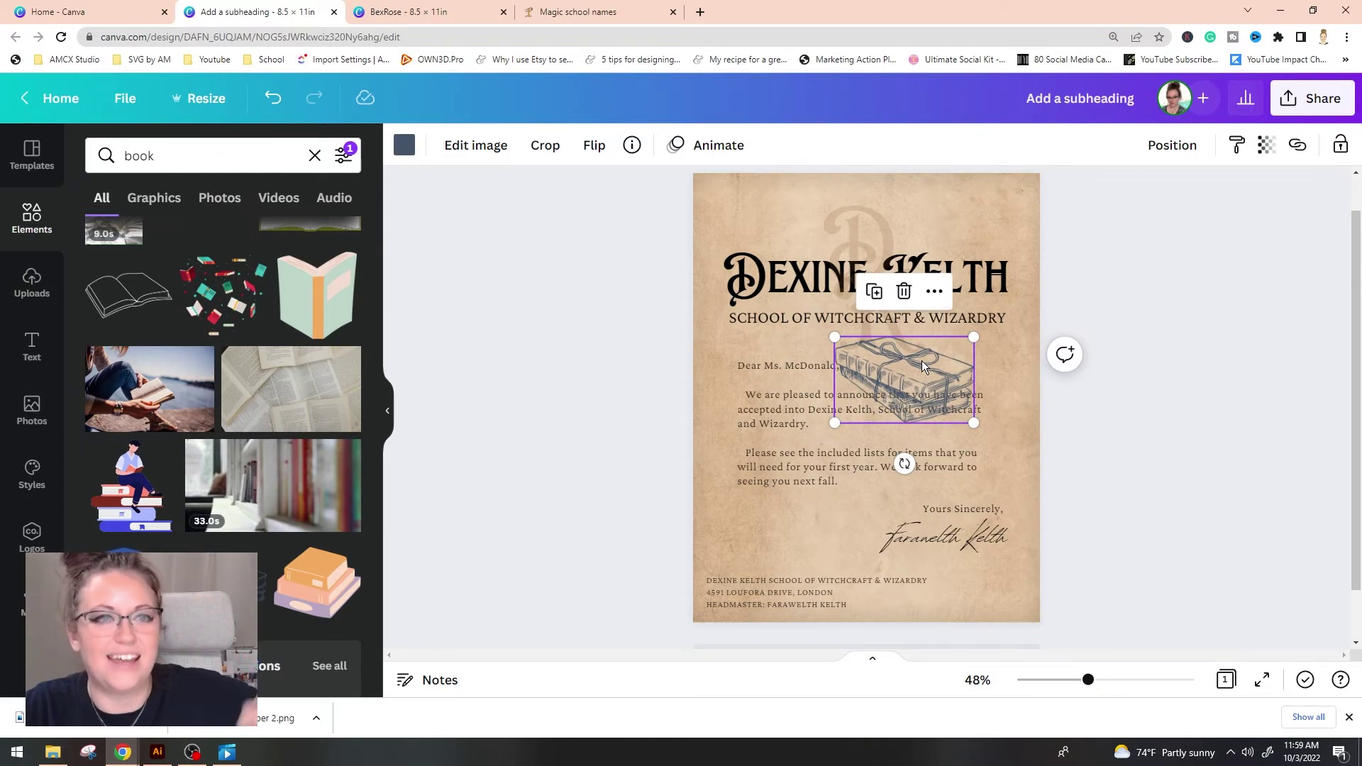
mouse_move(921, 360)
left_mouse_down()
mouse_move(947, 523)
mouse_move(974, 547)
left_mouse_up()
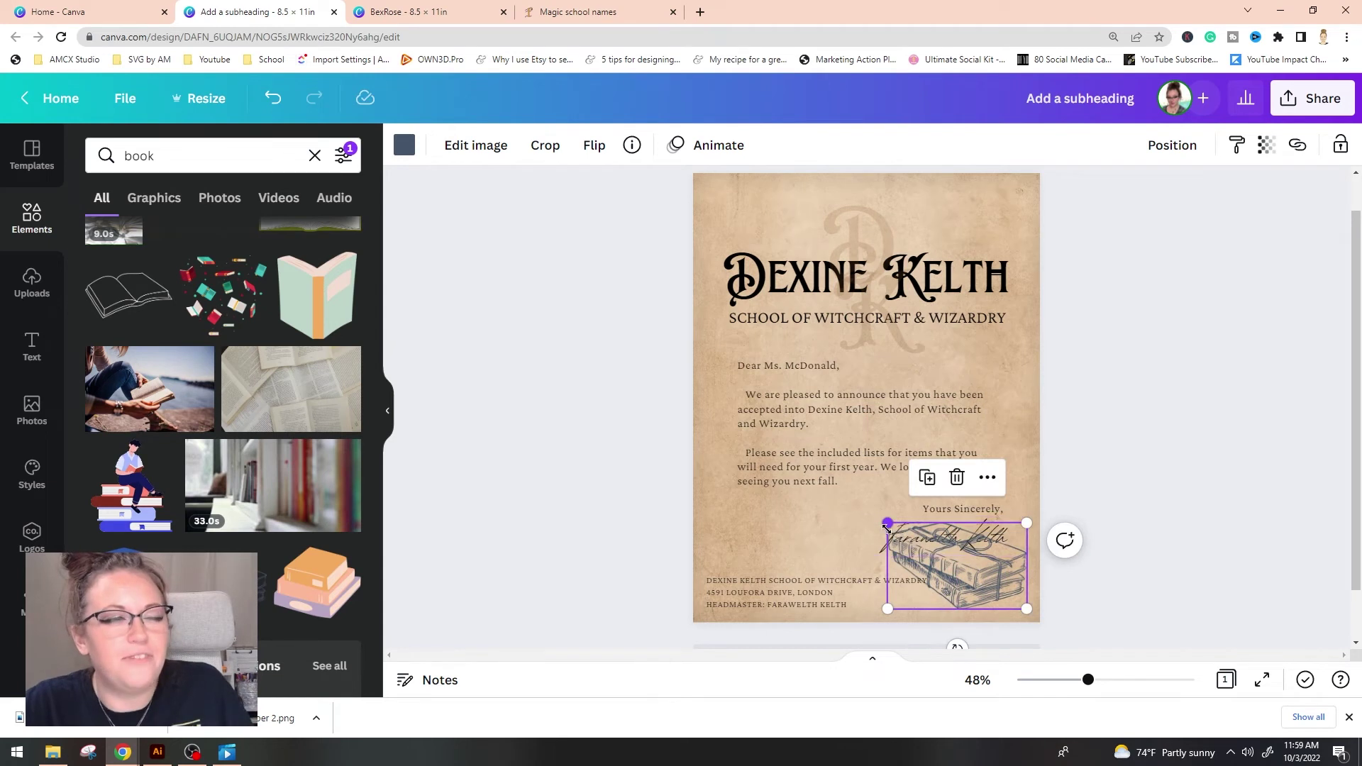
left_click_drag(887, 523, 1005, 590)
left_click(1261, 520)
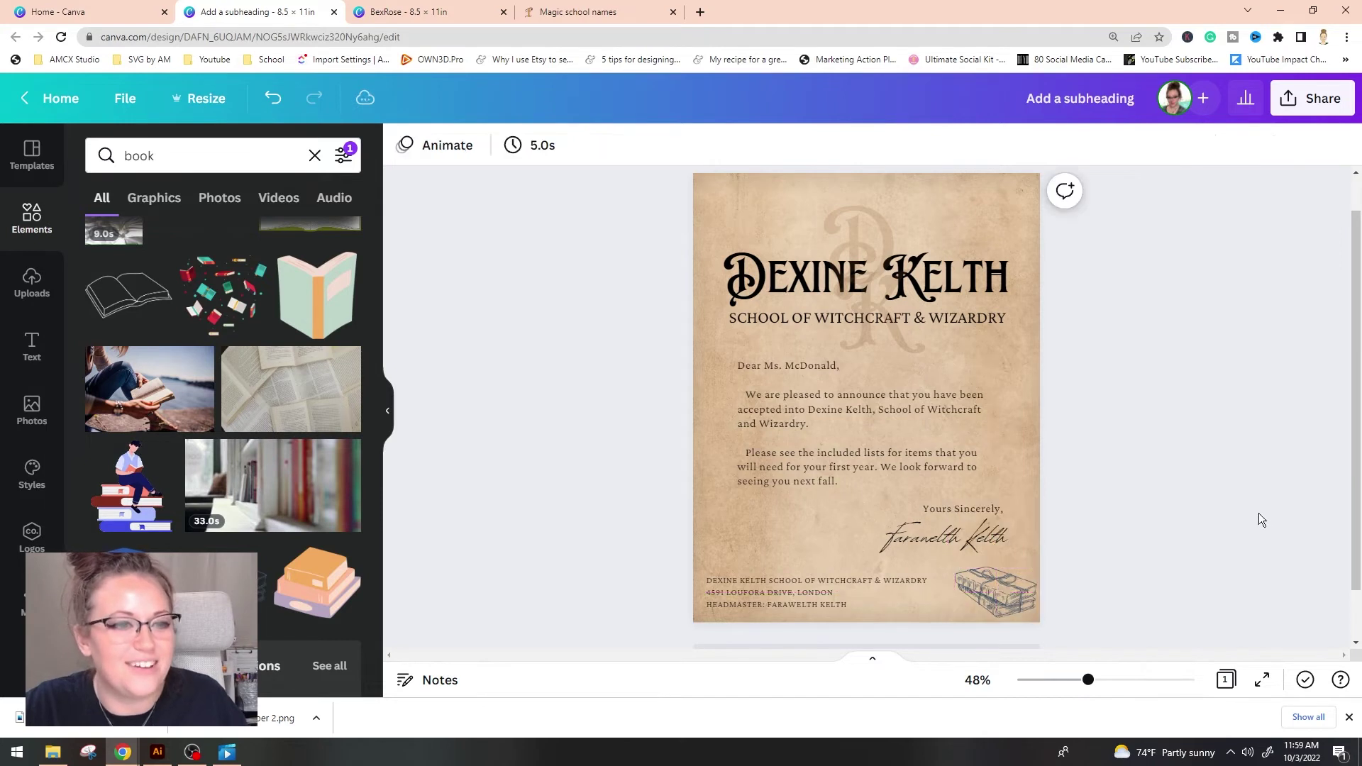
scroll(1258, 513, "down", 1)
Step: Recolour the stacked-books graphic from dark grey to a lighter brown, #A2784B
left_click(990, 514)
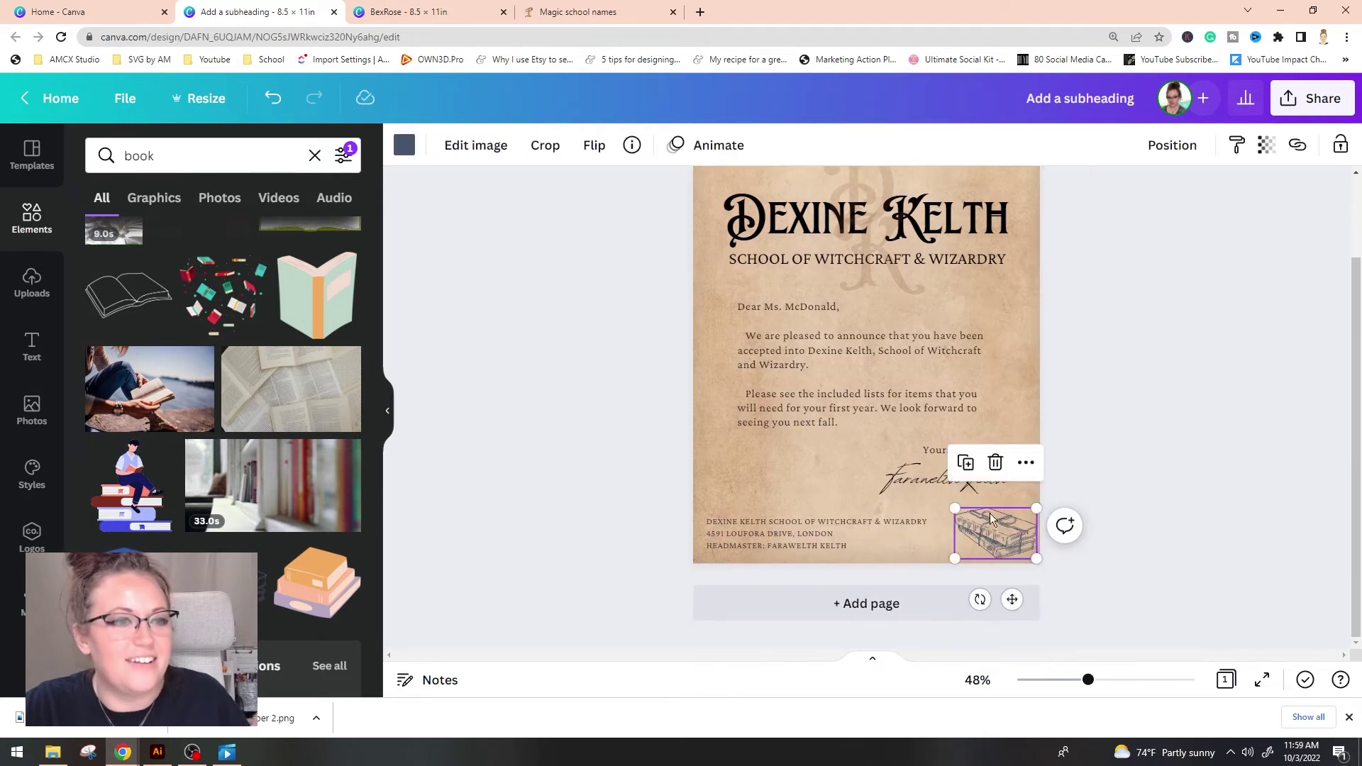
left_click(404, 145)
left_click(294, 240)
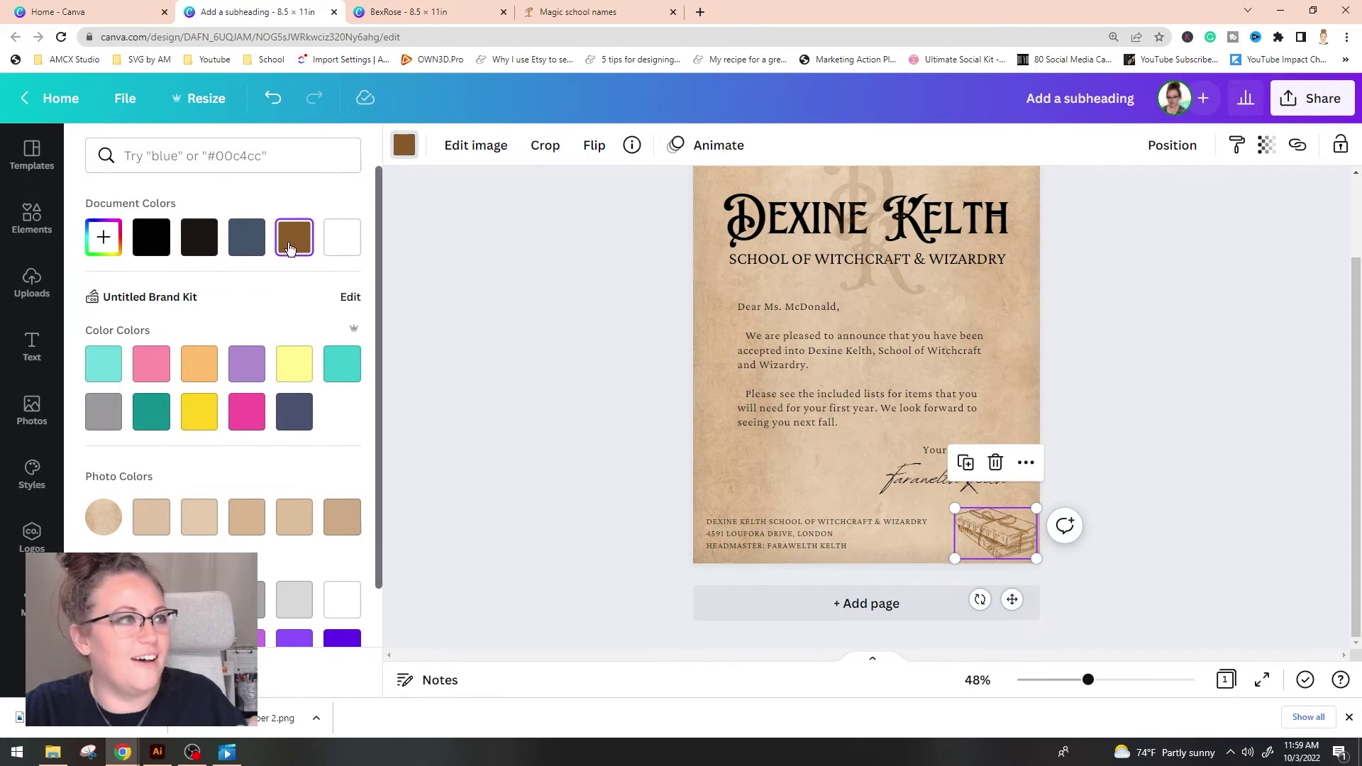
left_click(104, 237)
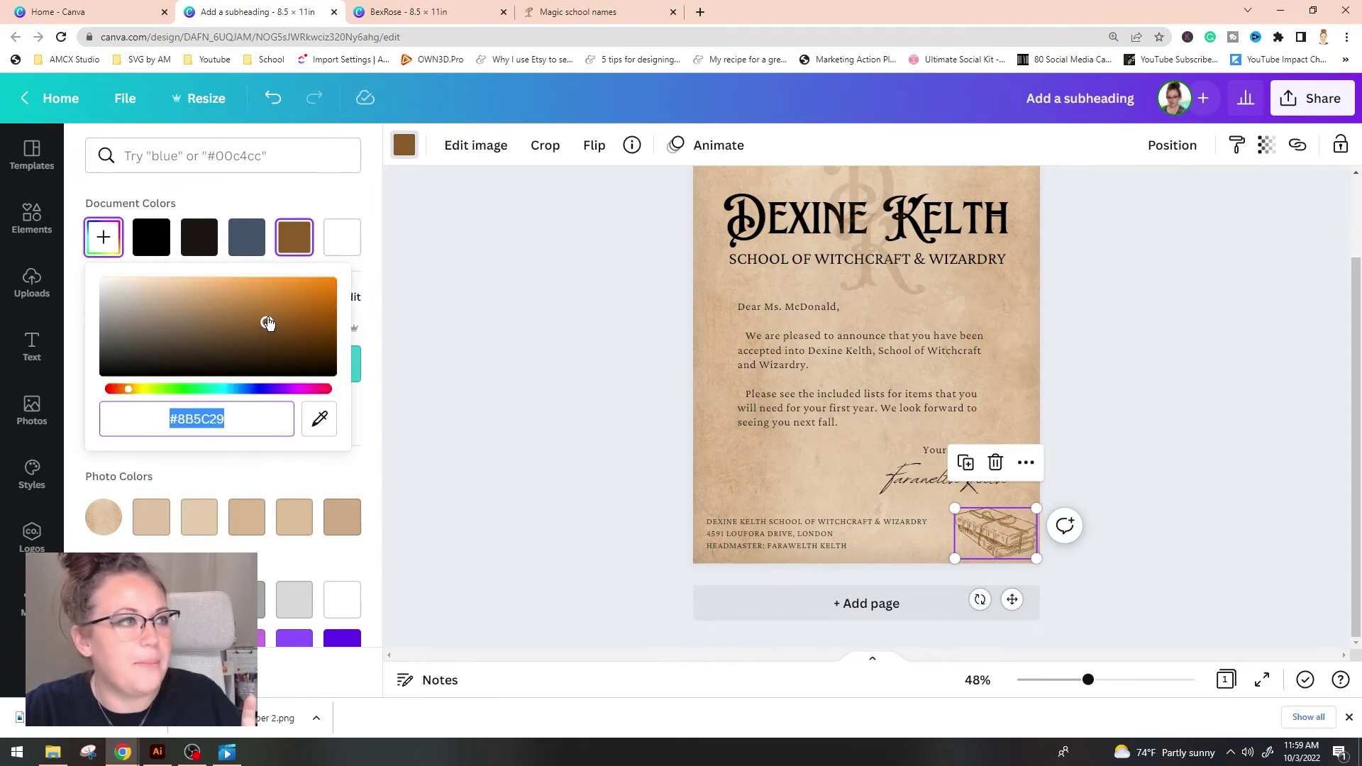
left_click_drag(267, 323, 226, 313)
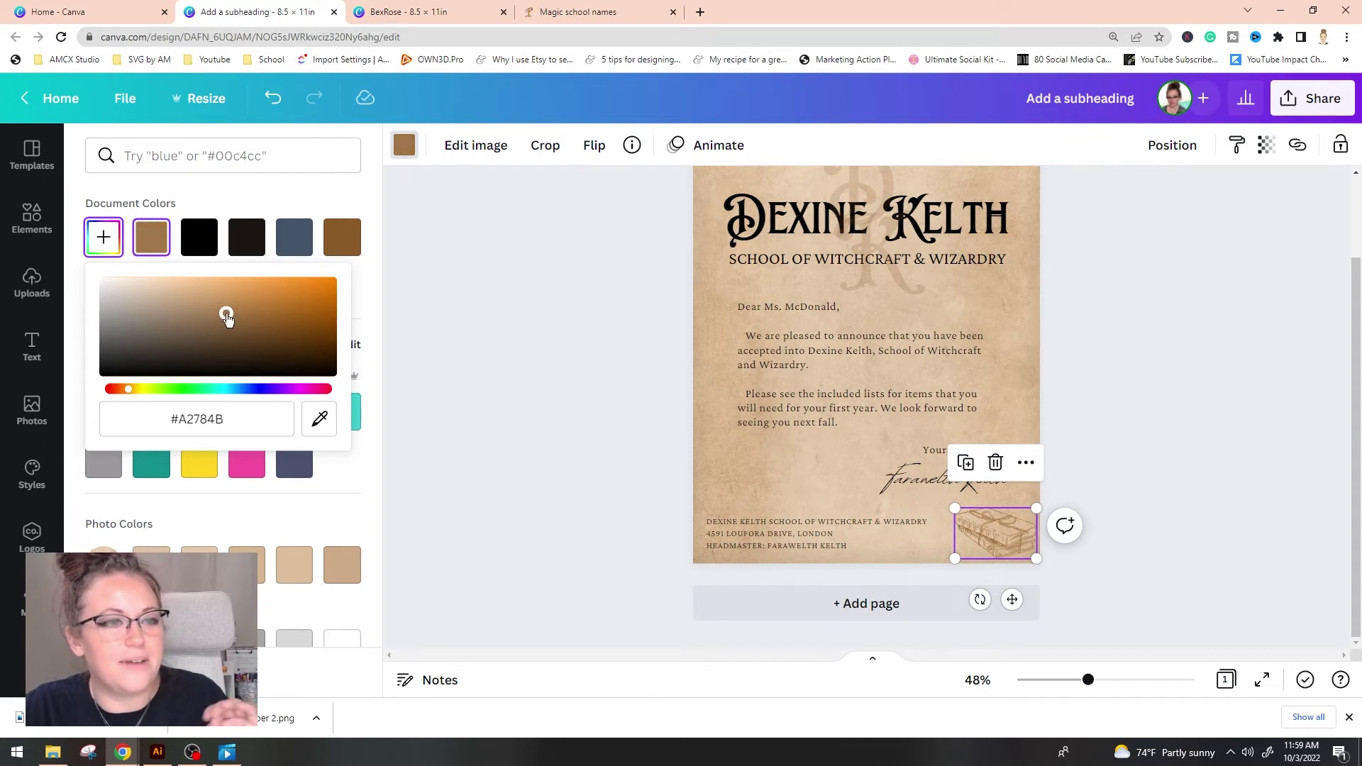
left_click(640, 357)
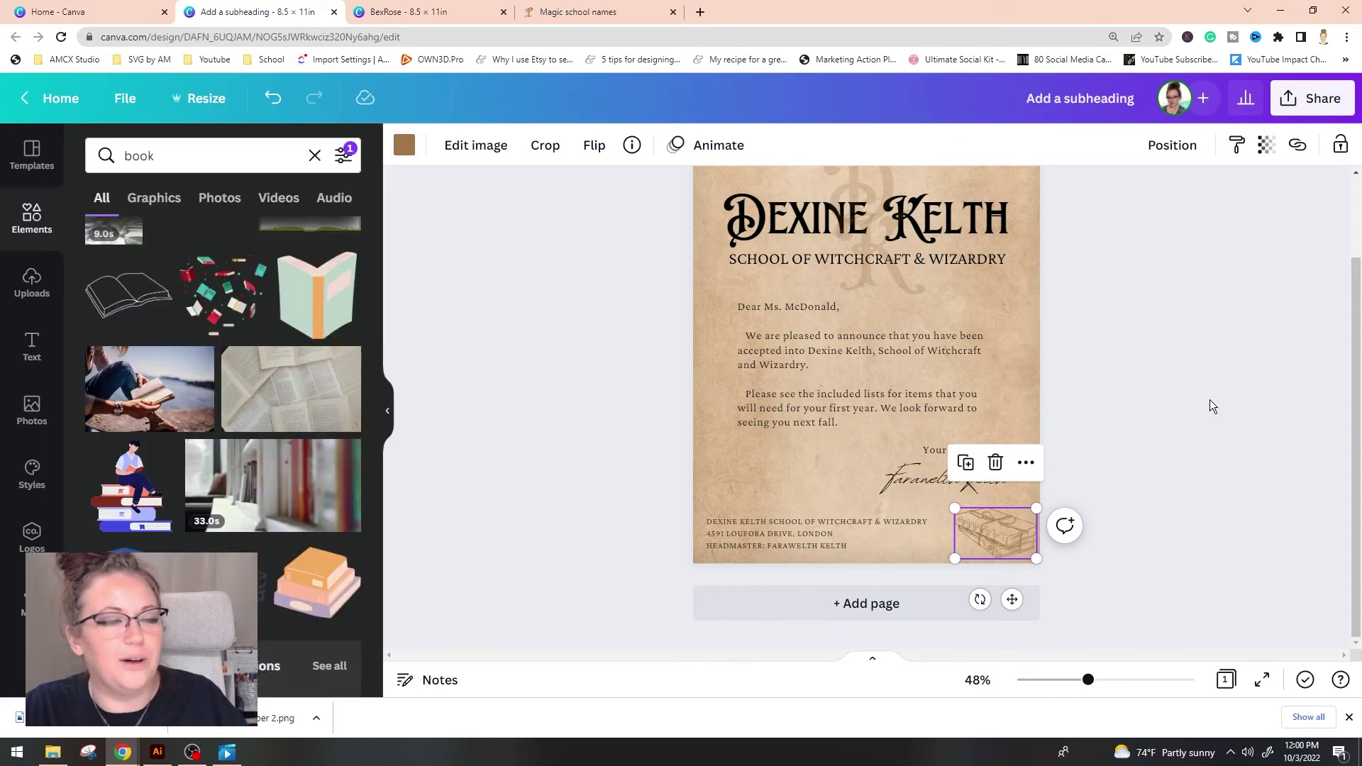
left_click(1178, 406)
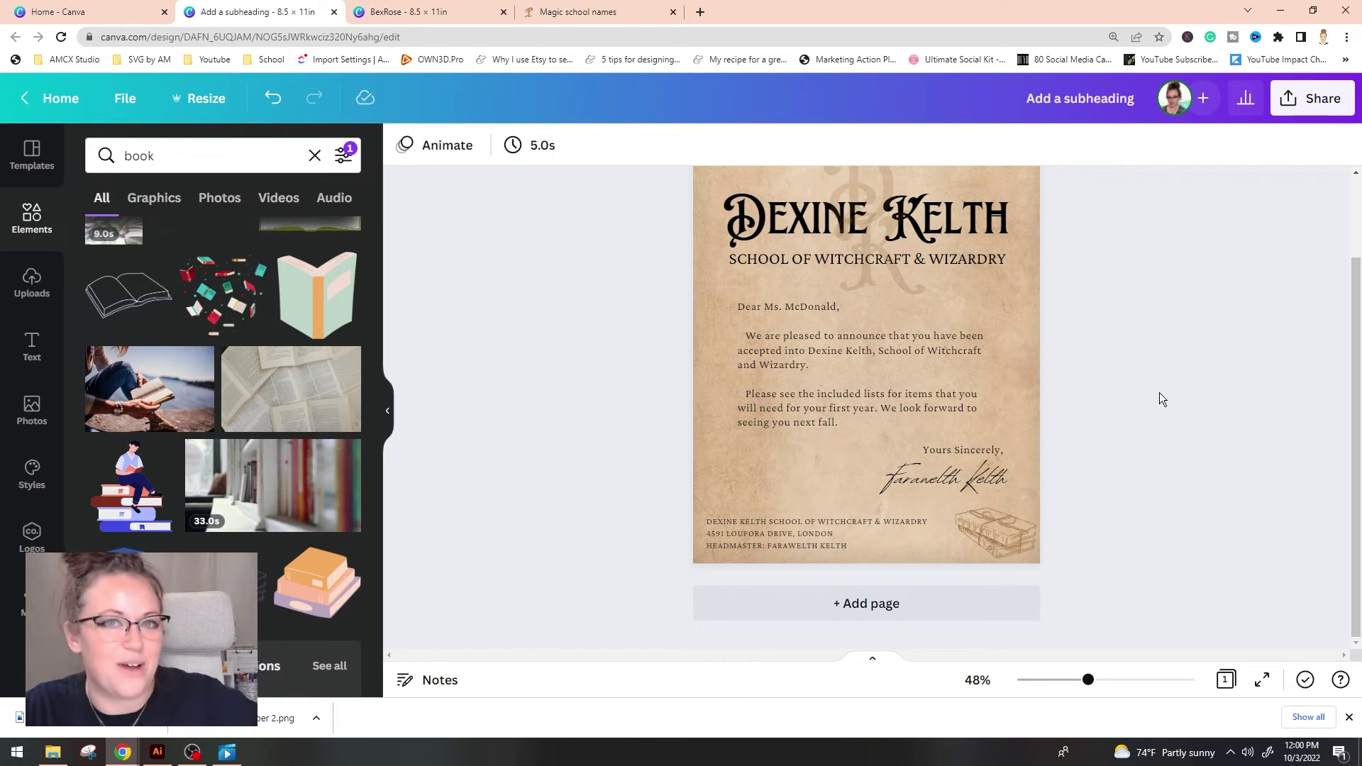
Step: Set the Dexine Kelth heading to the dark document colour
left_click(1004, 238)
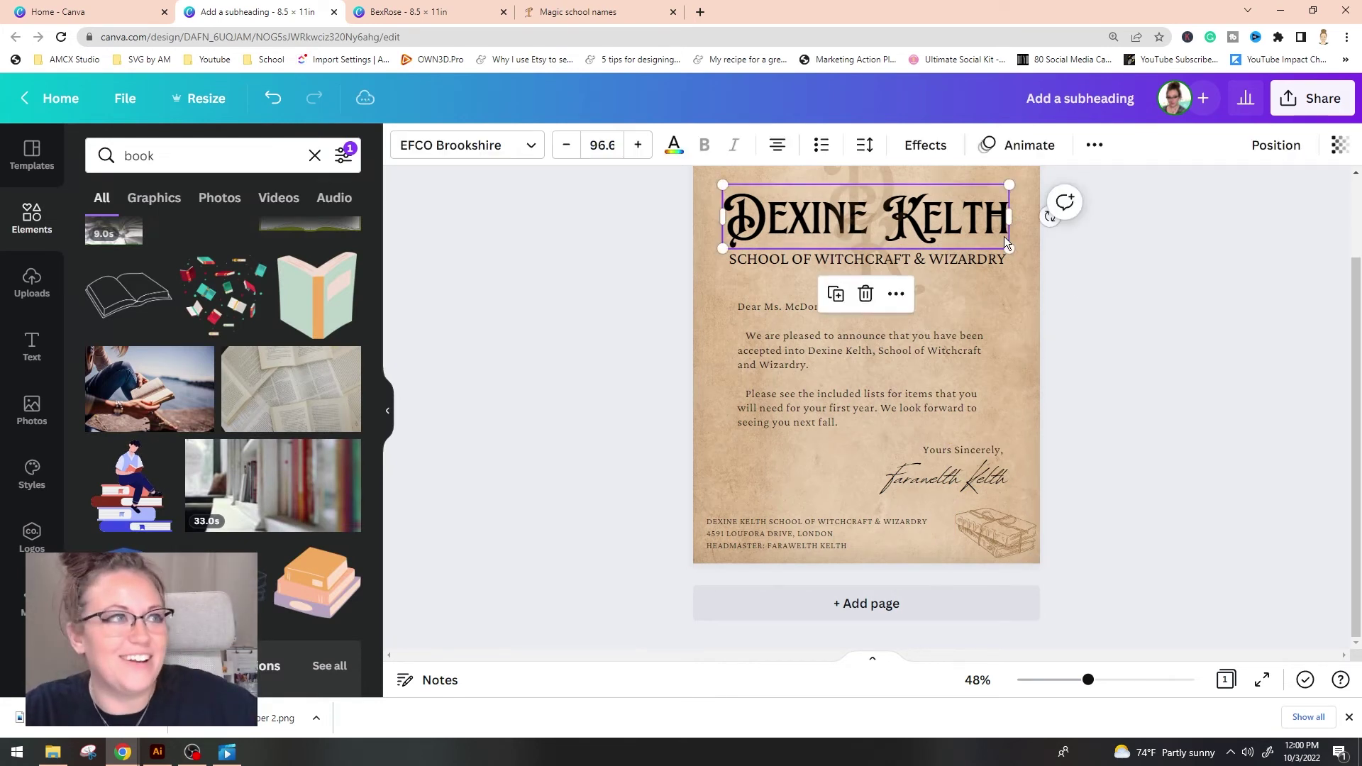
left_click(674, 148)
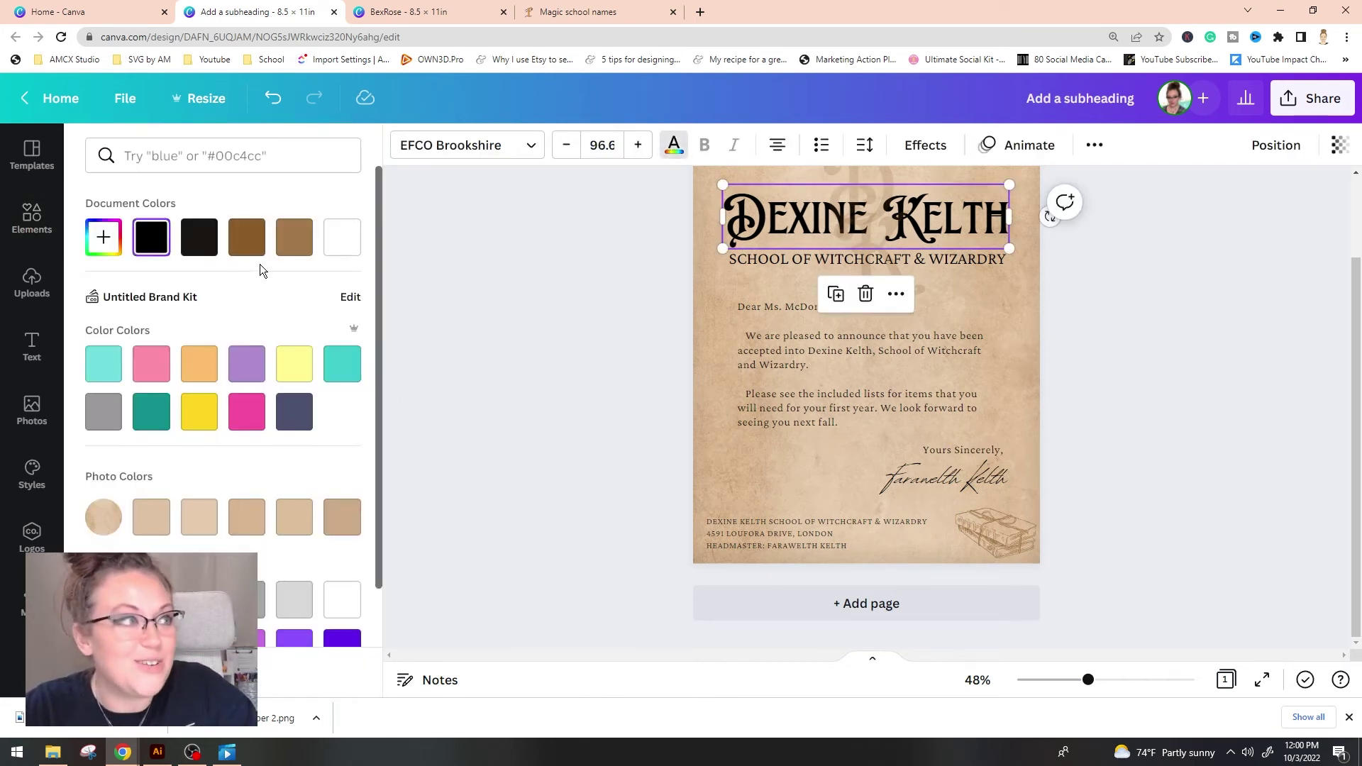
left_click(204, 232)
left_click(908, 221)
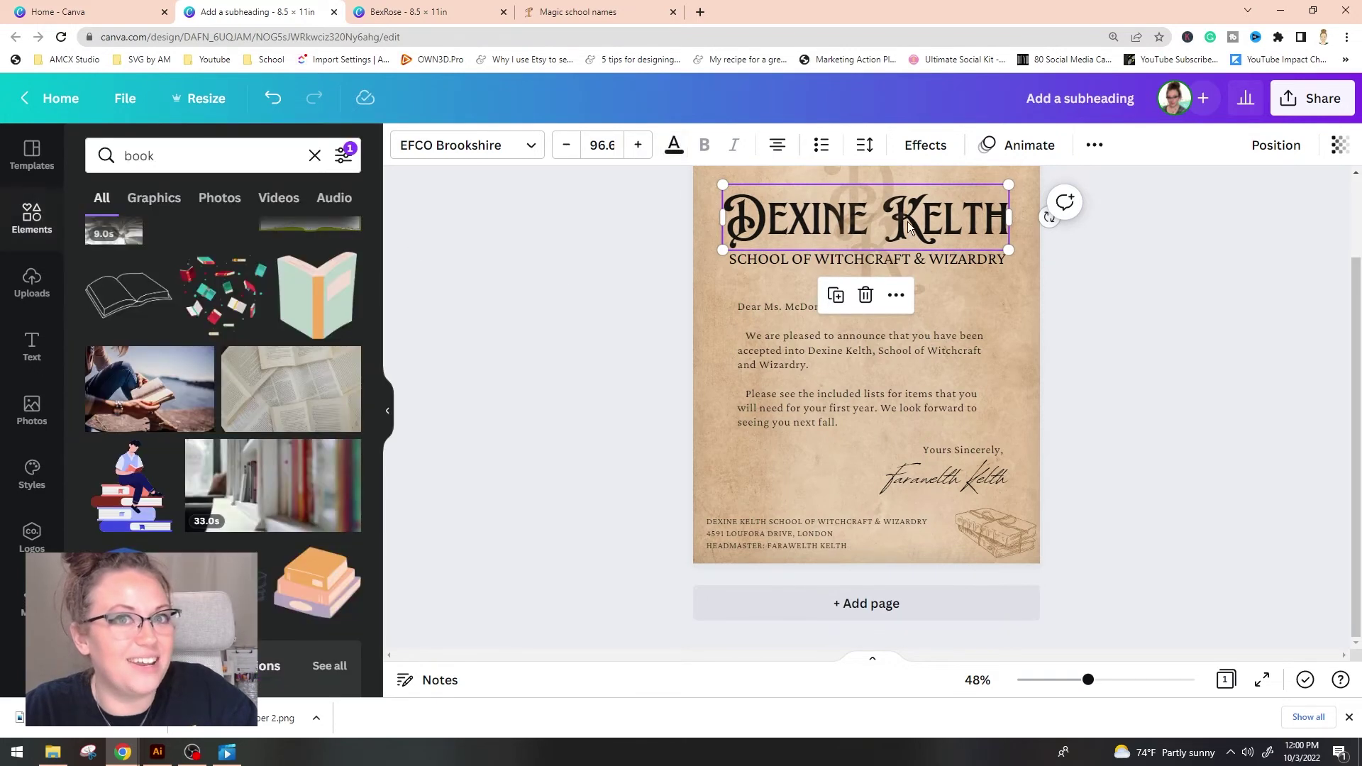
Step: Apply the same dark colour to the subheading, body, signature, closing and footer text
left_click(988, 264)
left_click(674, 147)
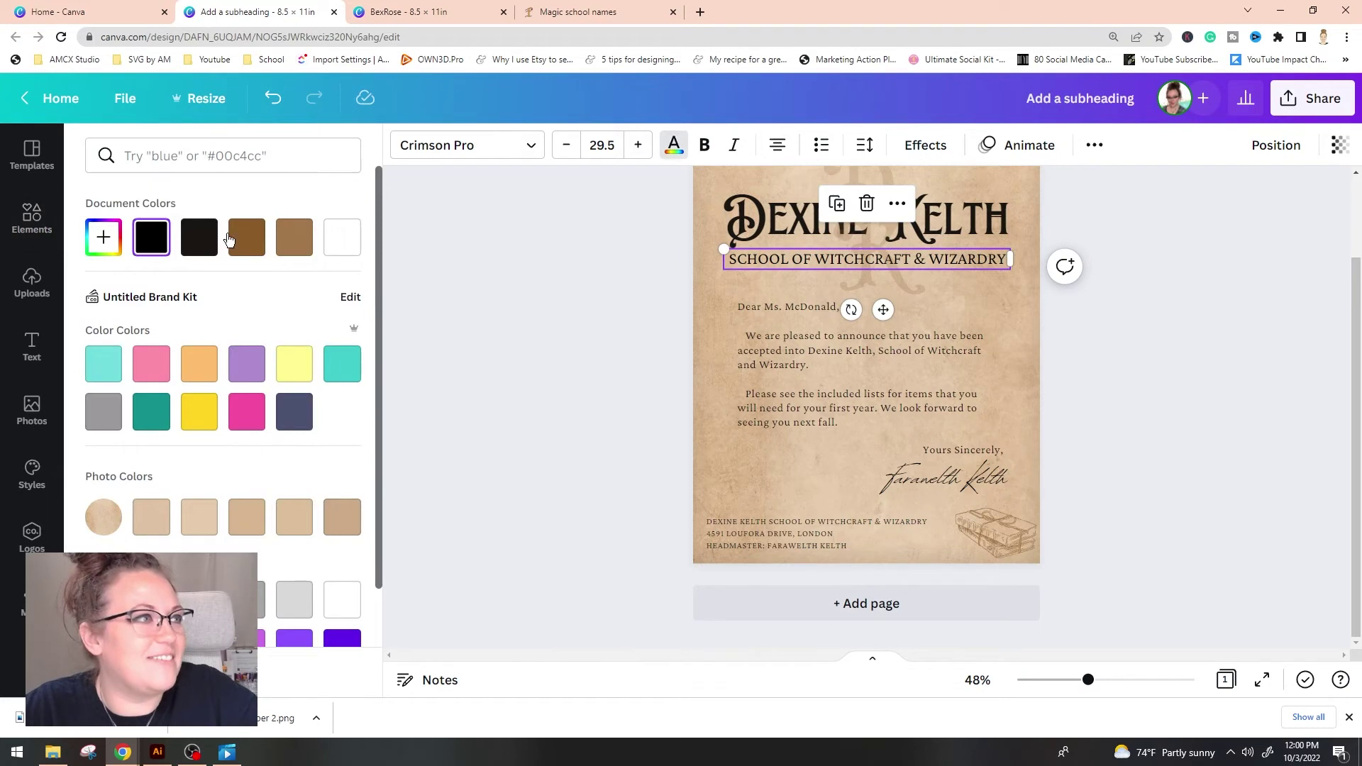
left_click(847, 351)
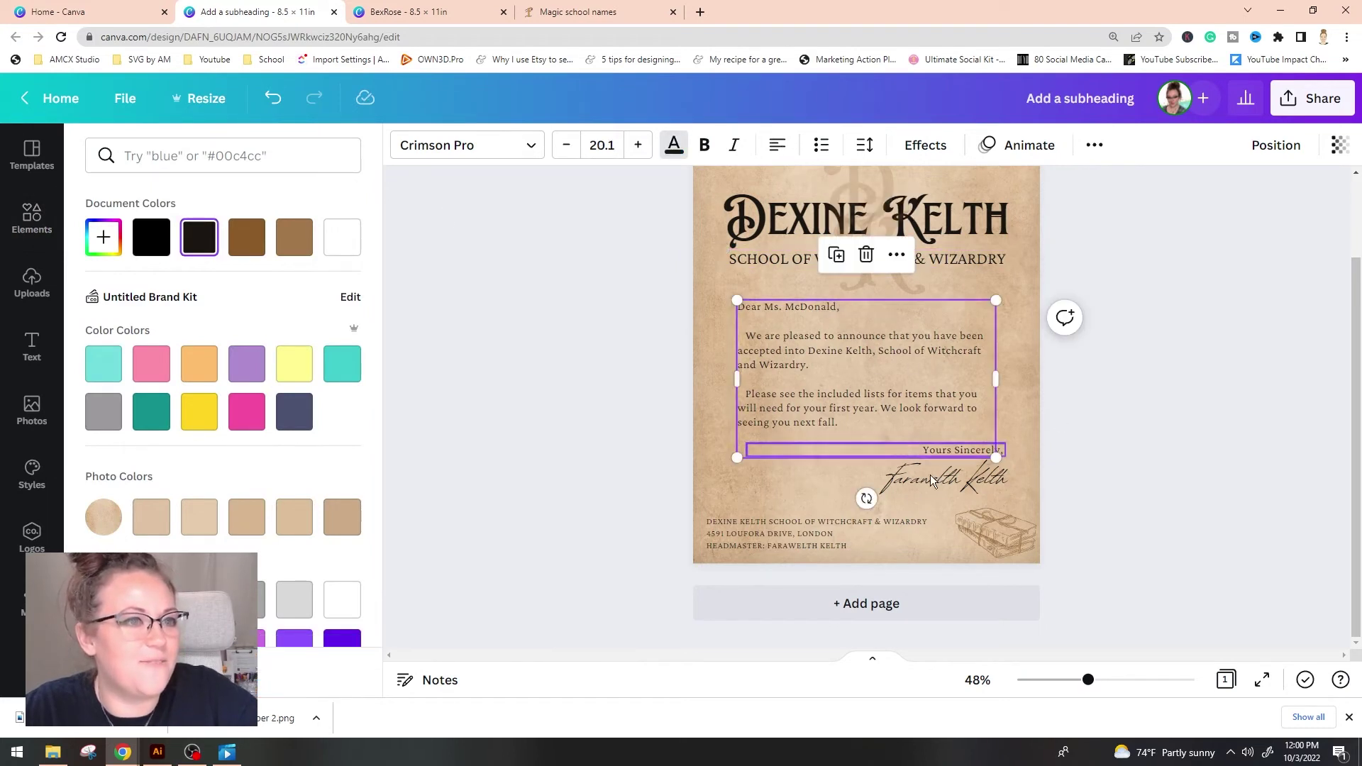
left_click(922, 482, "shift")
left_click(951, 445, "shift")
left_click(802, 517, "shift")
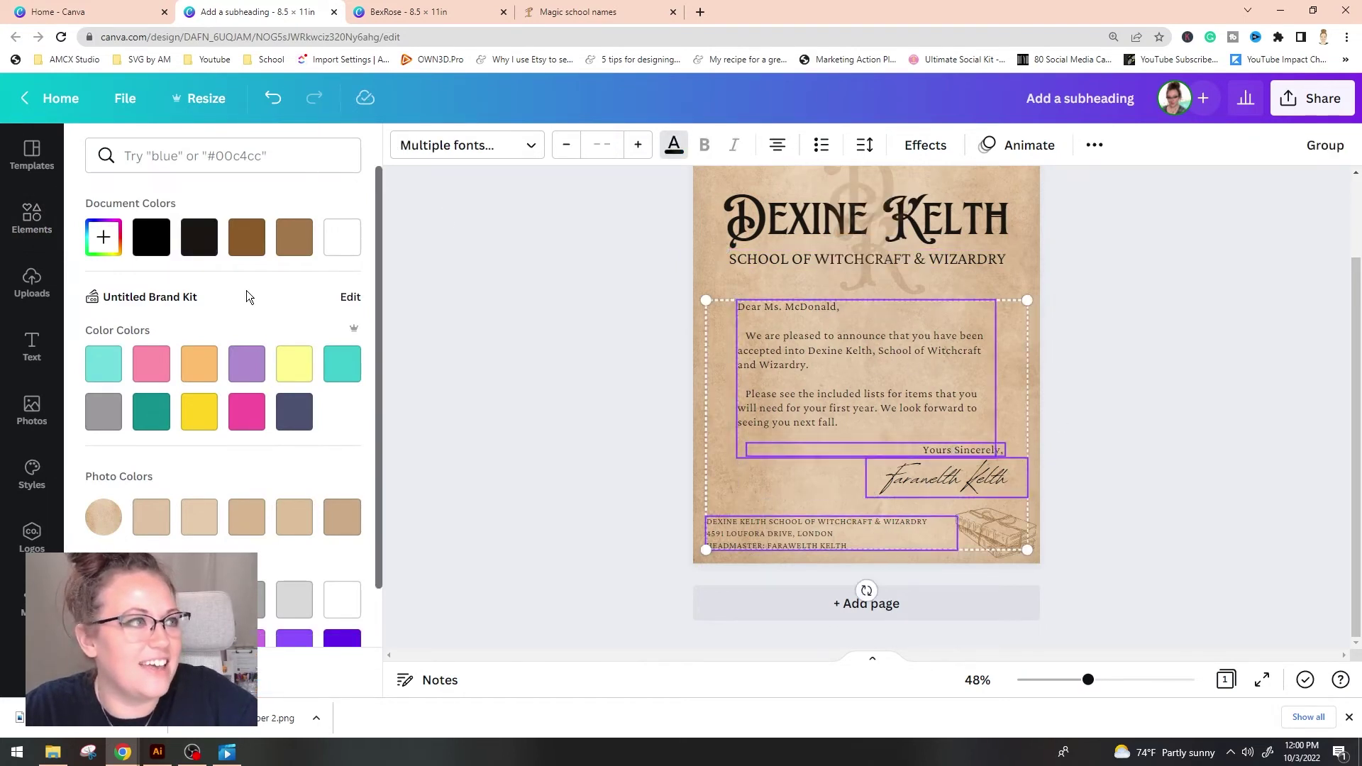
left_click(212, 250)
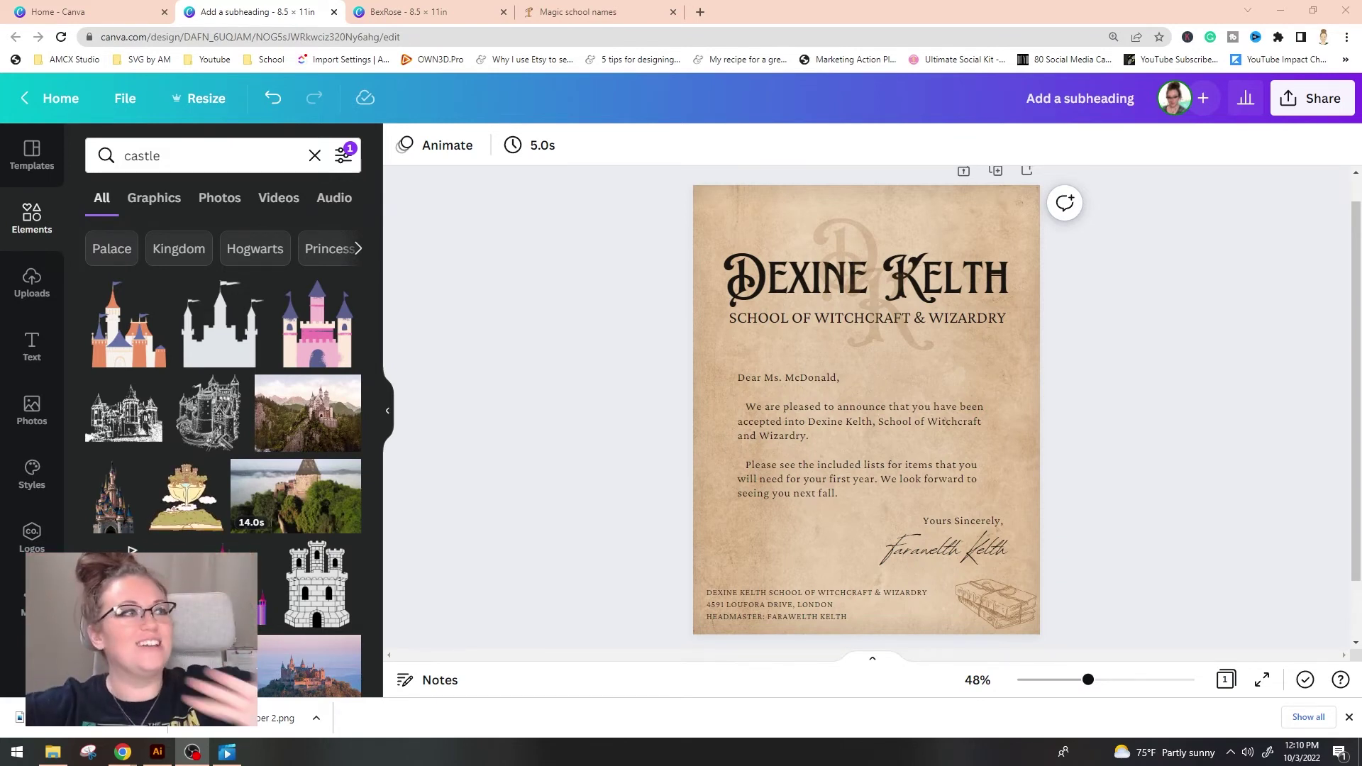
Step: Filter castle results to Free and add the sketched castle graphic to the letter
left_click(289, 152)
left_click(344, 155)
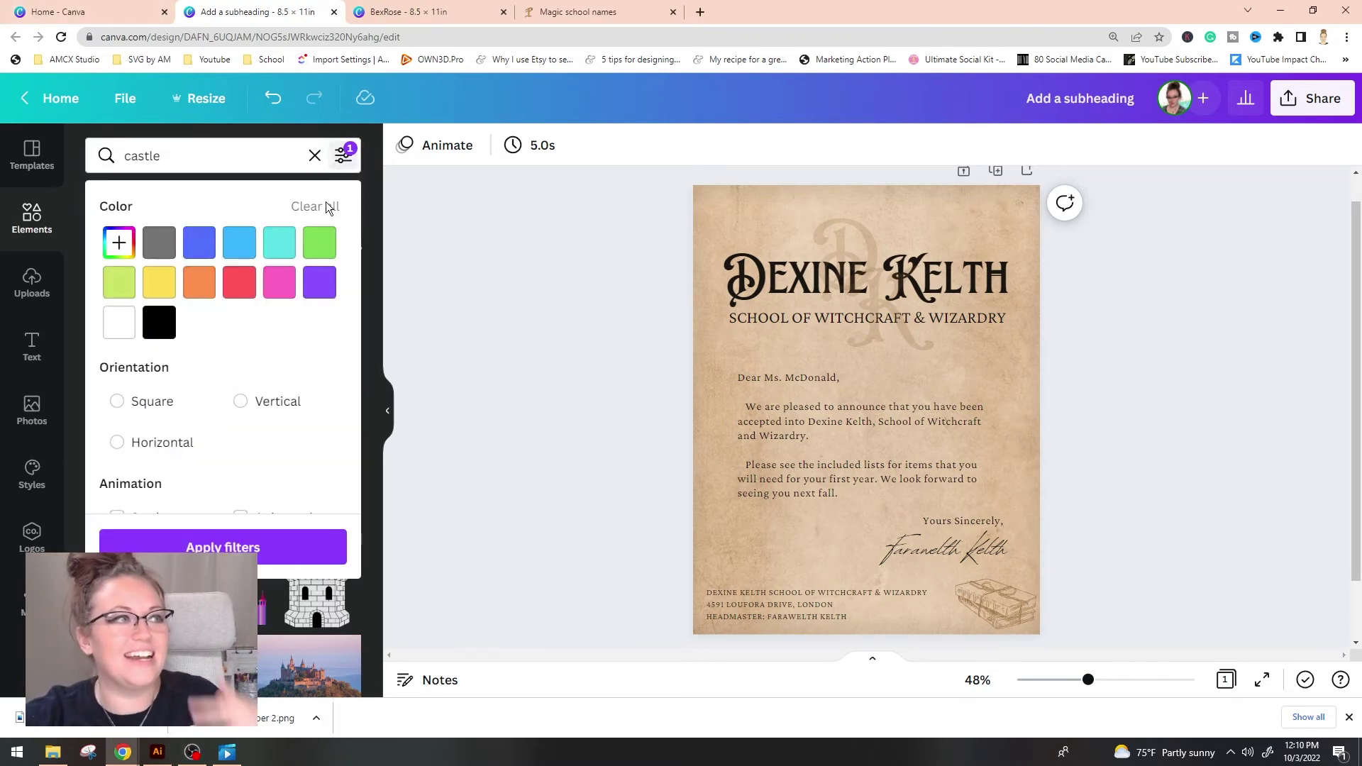
scroll(186, 411, "down", 3)
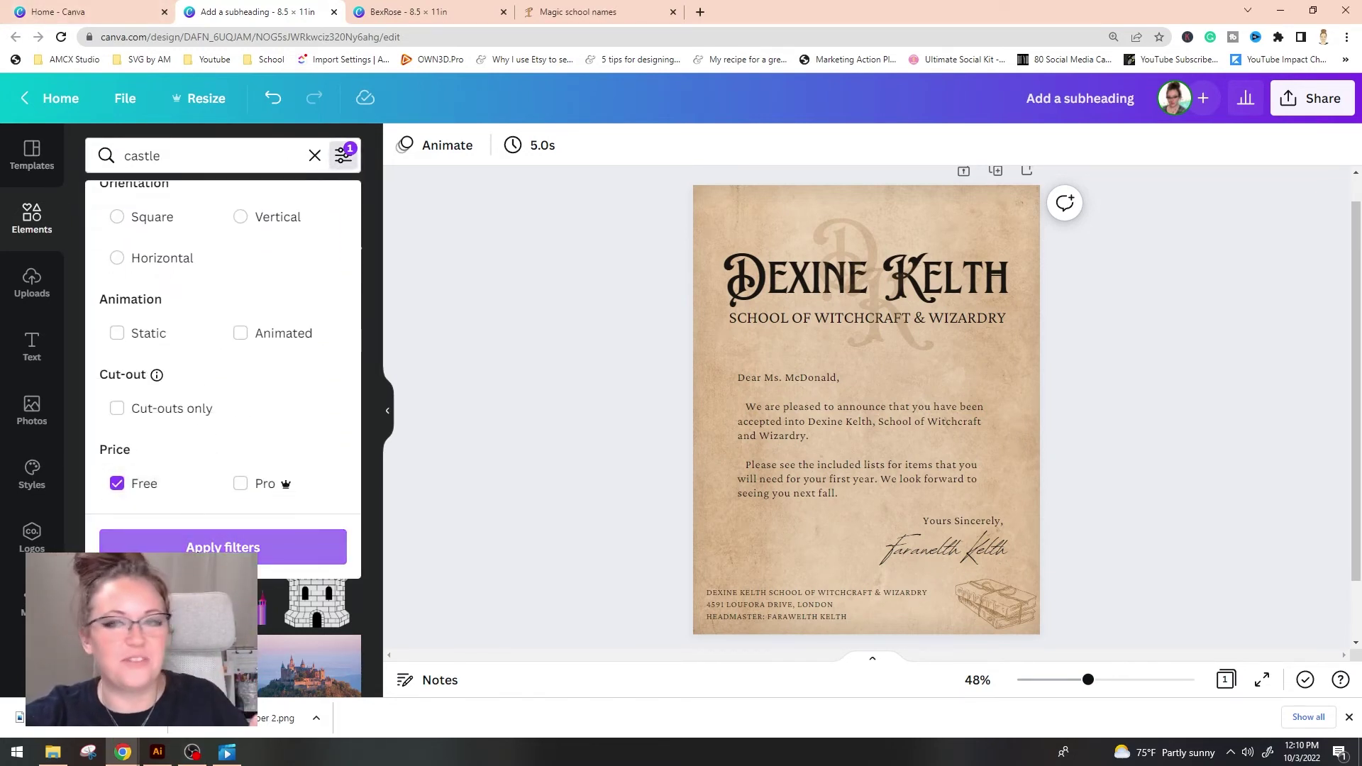
left_click(192, 548)
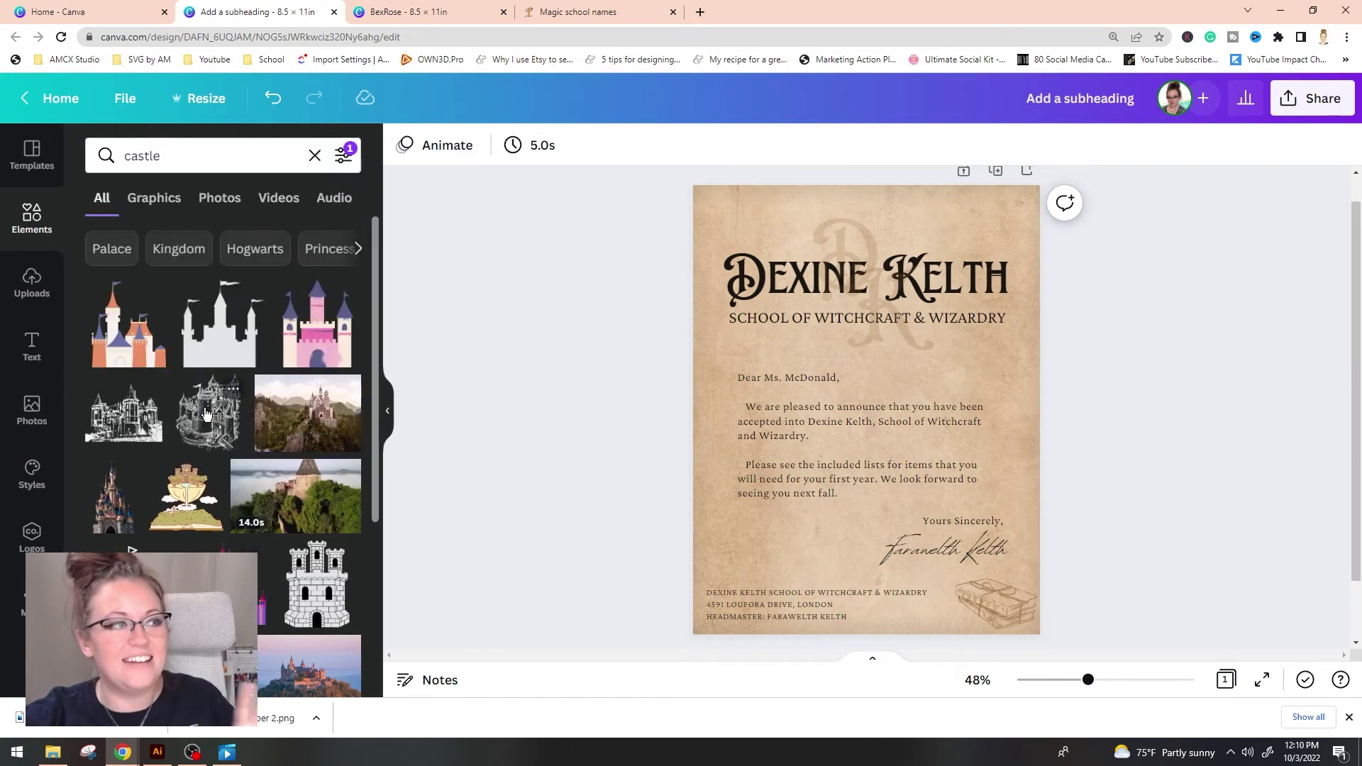
left_click(222, 414)
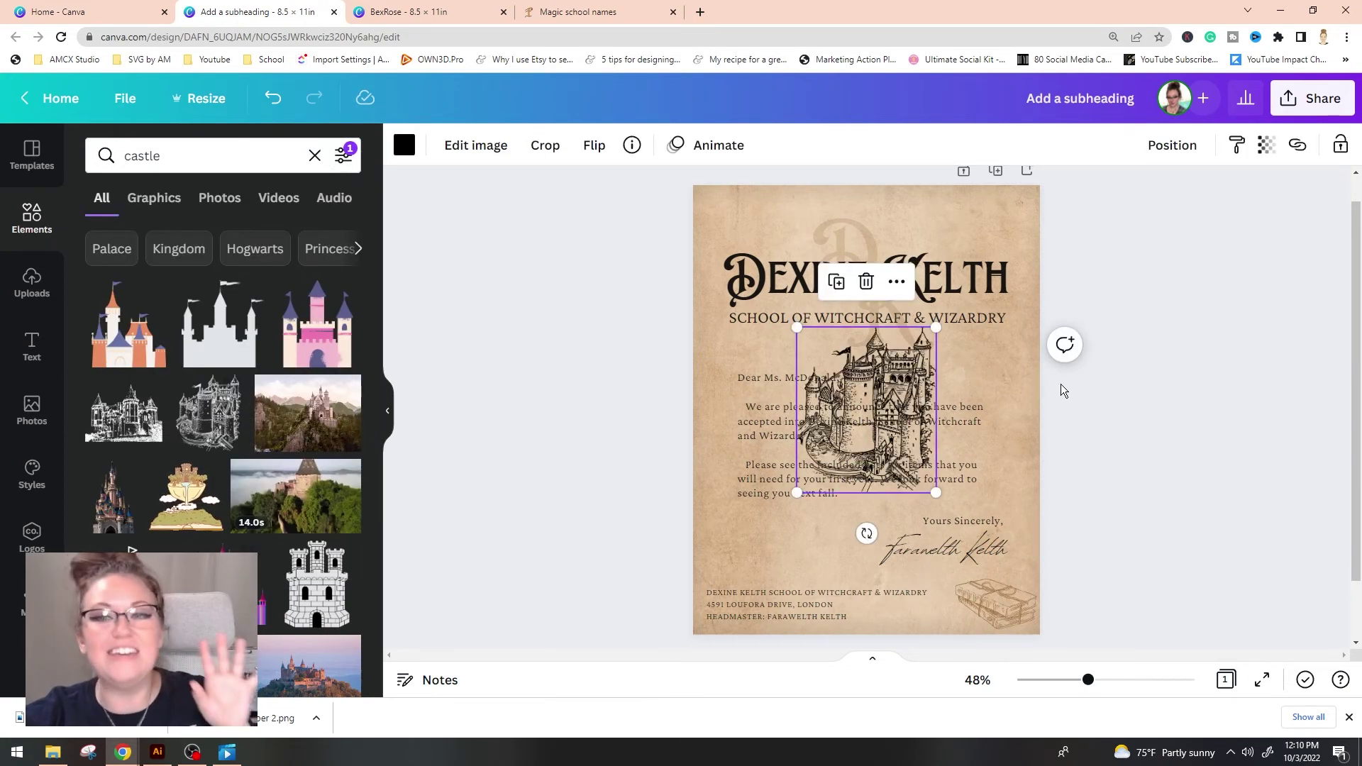
left_click(908, 475)
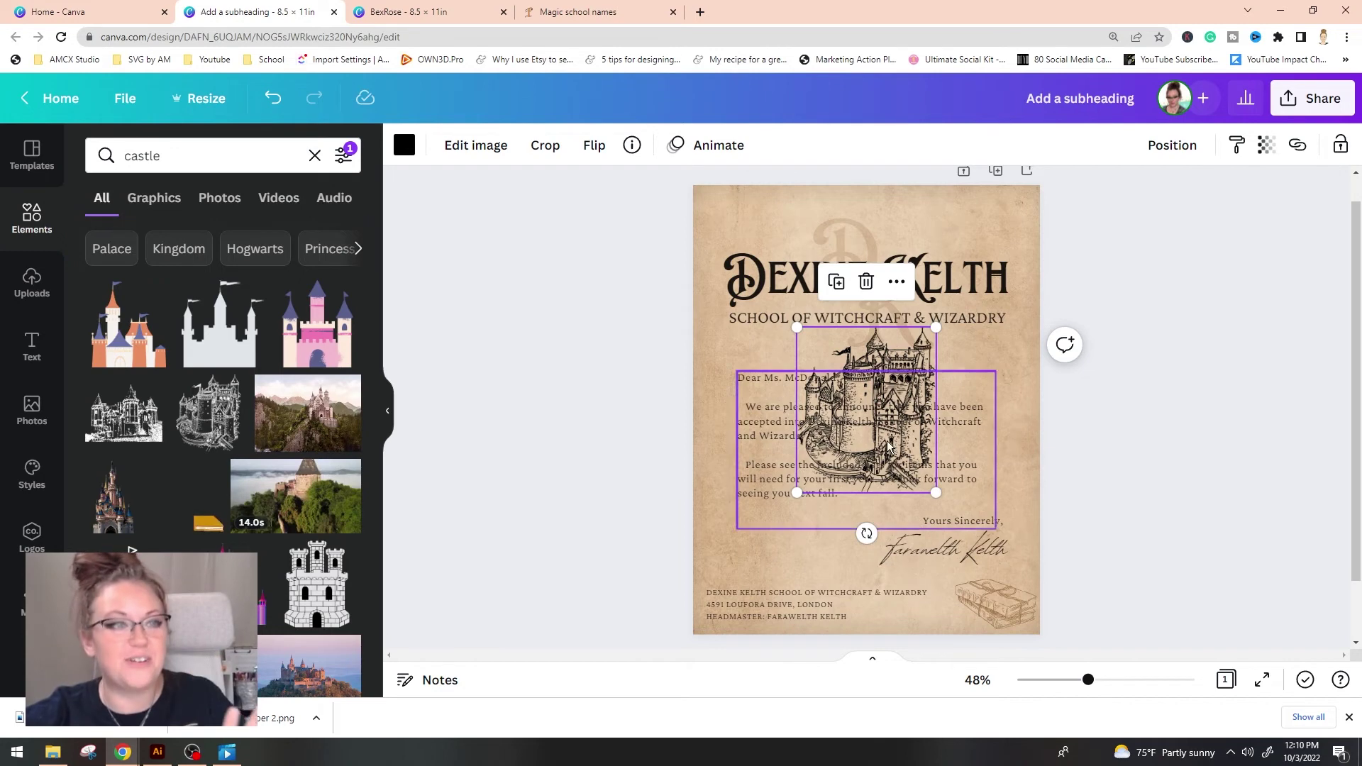
left_click_drag(908, 475, 925, 223)
key("ctrl+z")
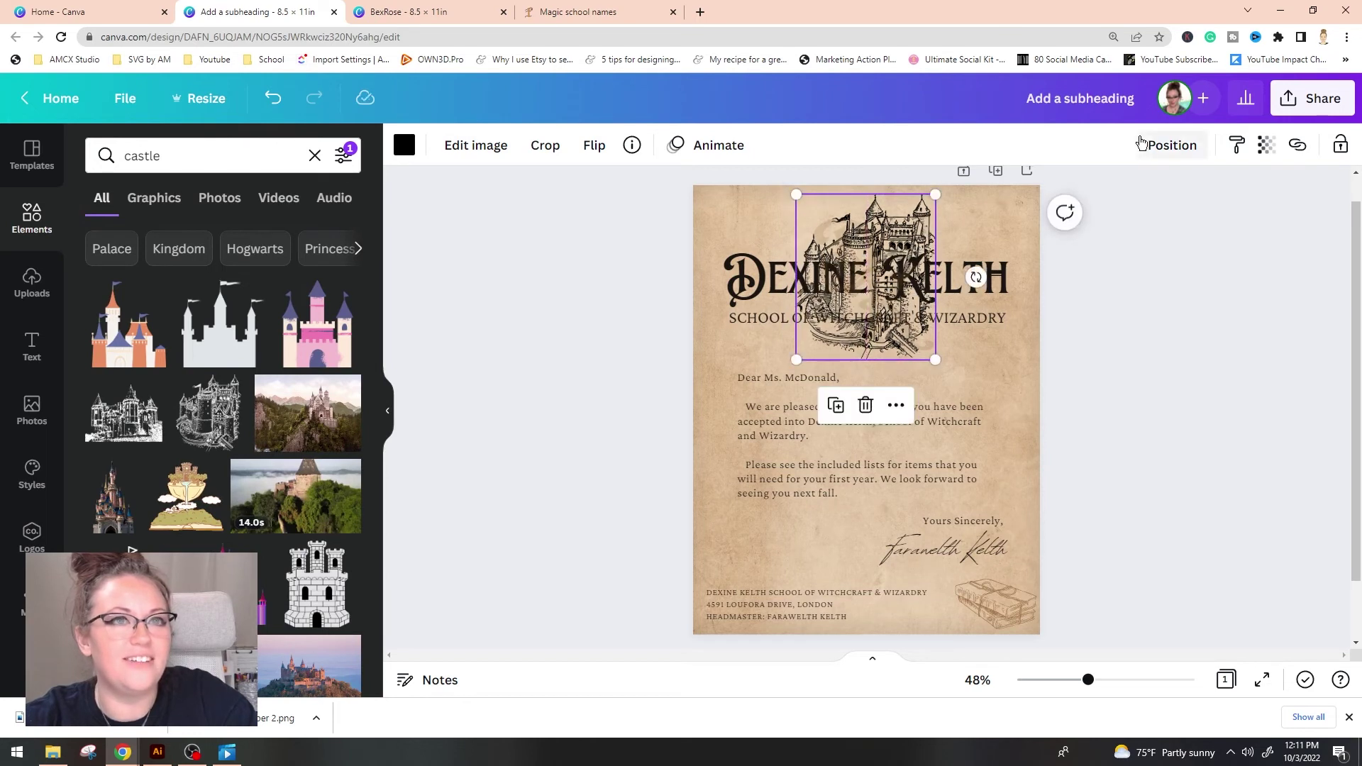
Step: Fade the castle to about 30 transparency and tint it light brown
left_click(1266, 144)
left_click(1127, 216)
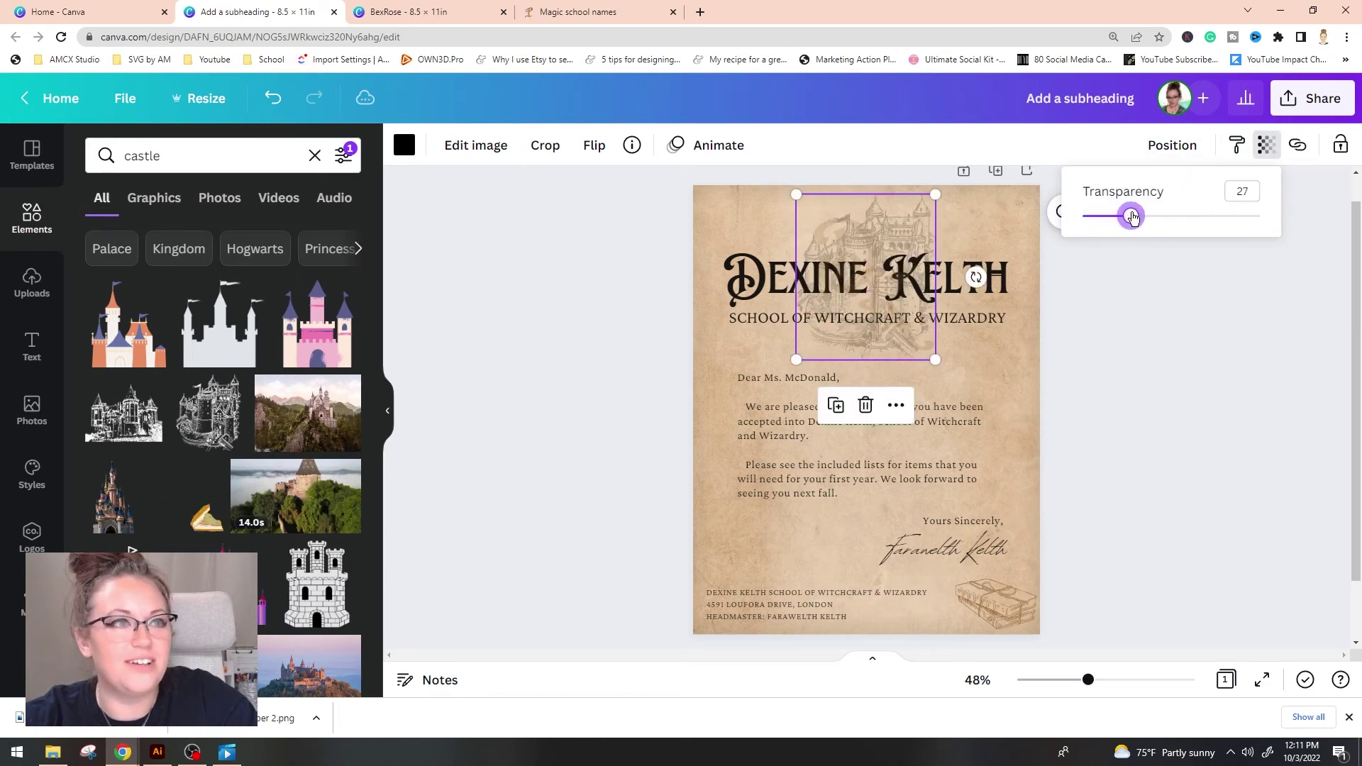
left_click_drag(1132, 217, 1137, 218)
left_click(402, 144)
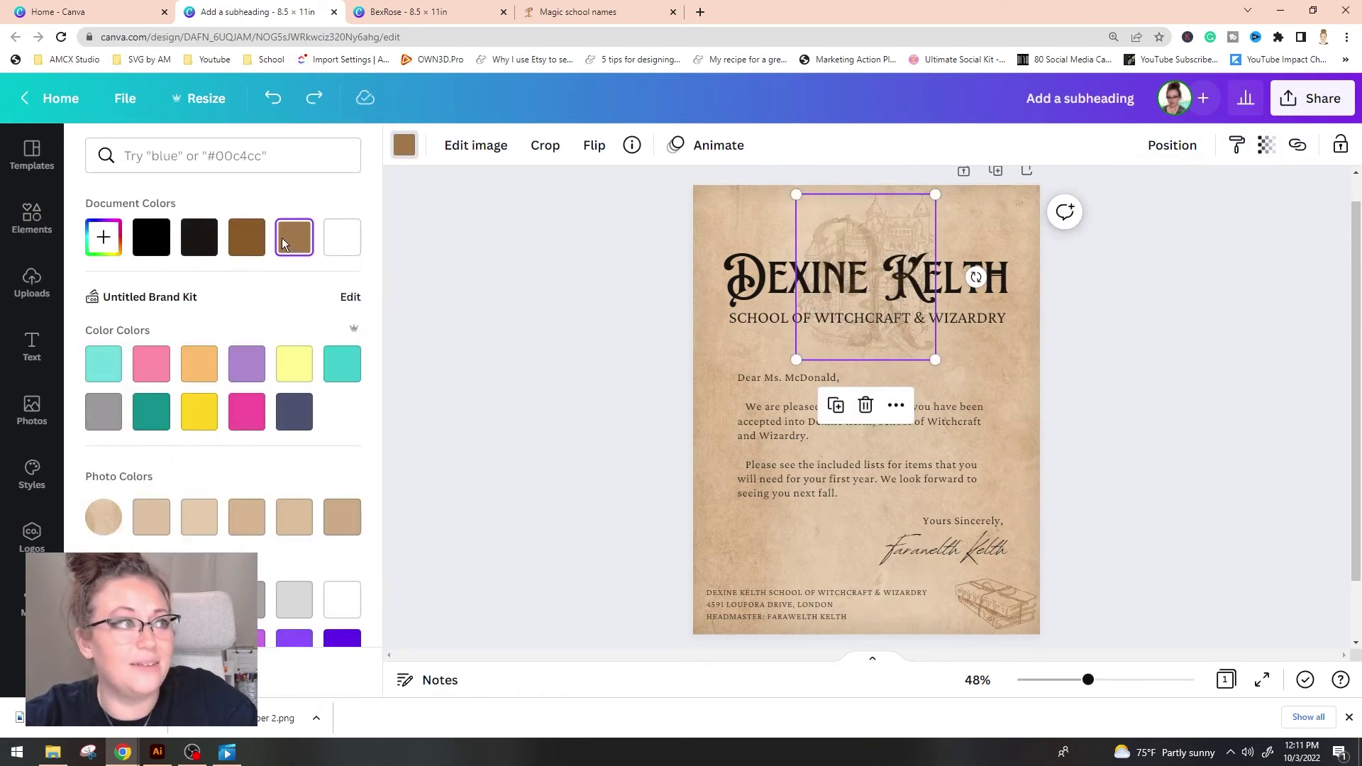
left_click_drag(912, 234, 797, 547)
key("ctrl+z")
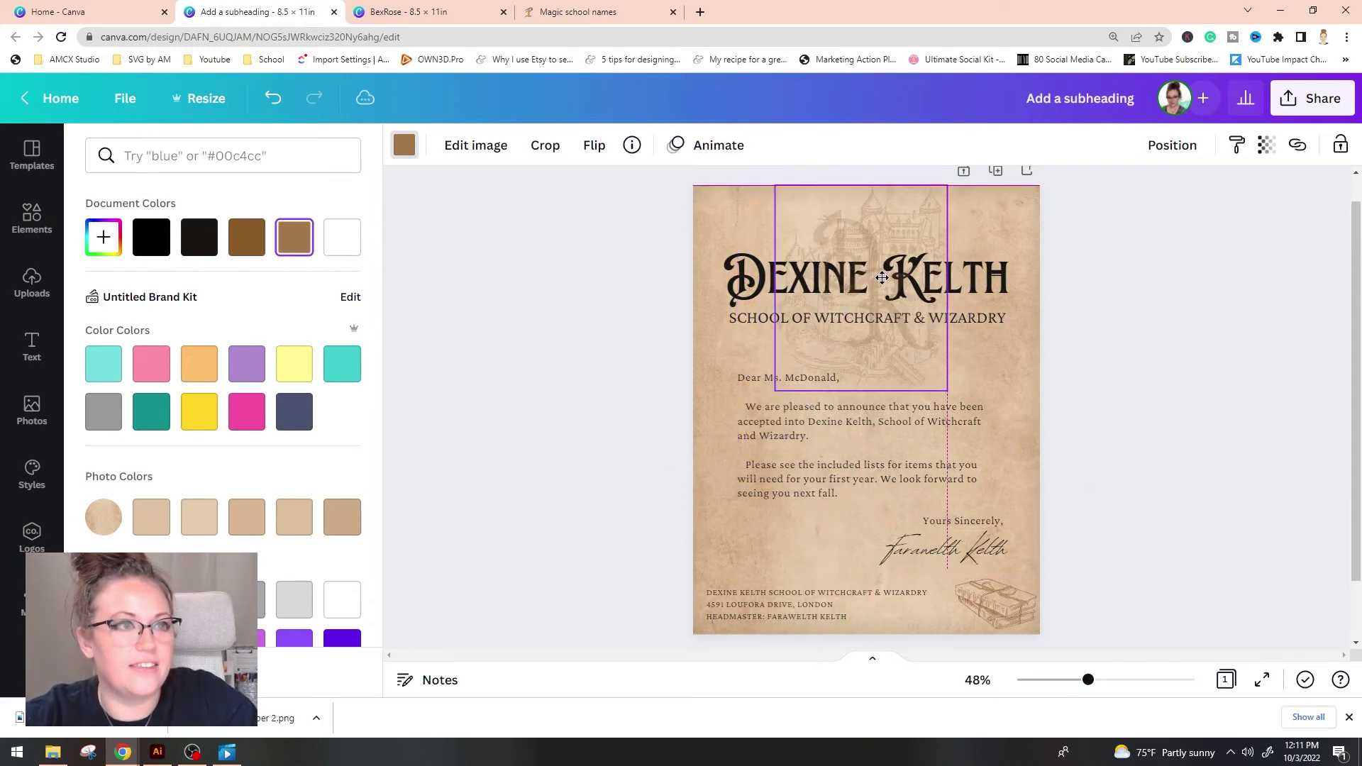
Step: Centre the faded castle drawing behind the Dexine Kelth title, moving the monograms aside
left_click(772, 247)
left_click(832, 248)
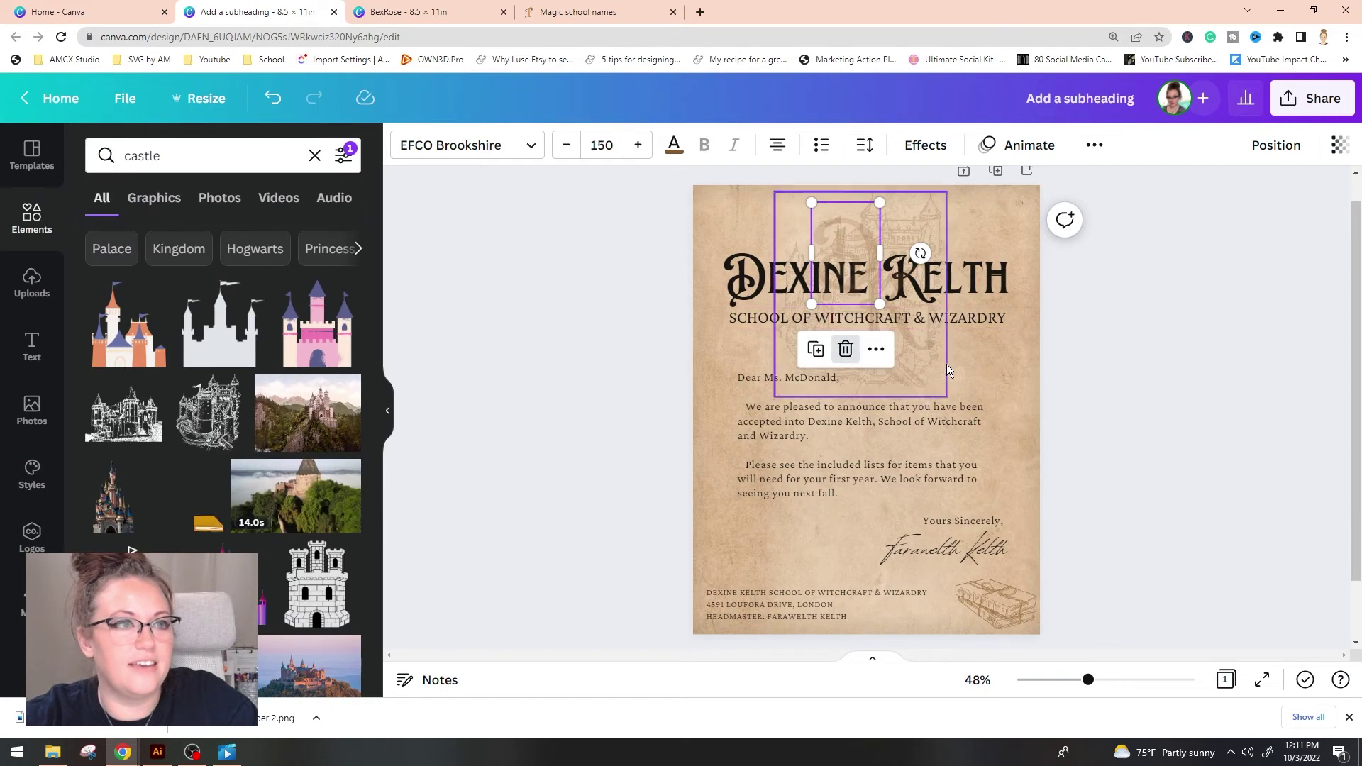
left_click(1002, 382)
left_click_drag(955, 256, 1001, 216)
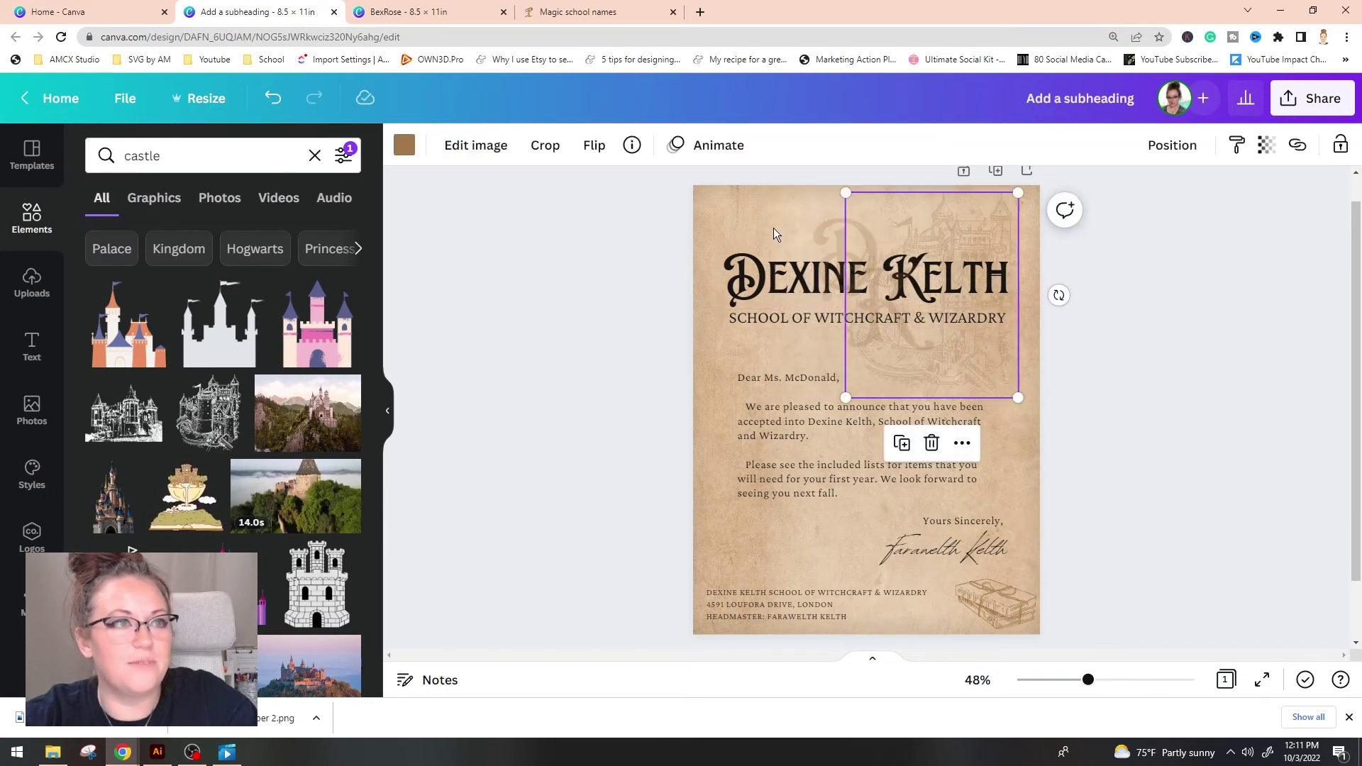
left_click_drag(819, 227, 731, 505)
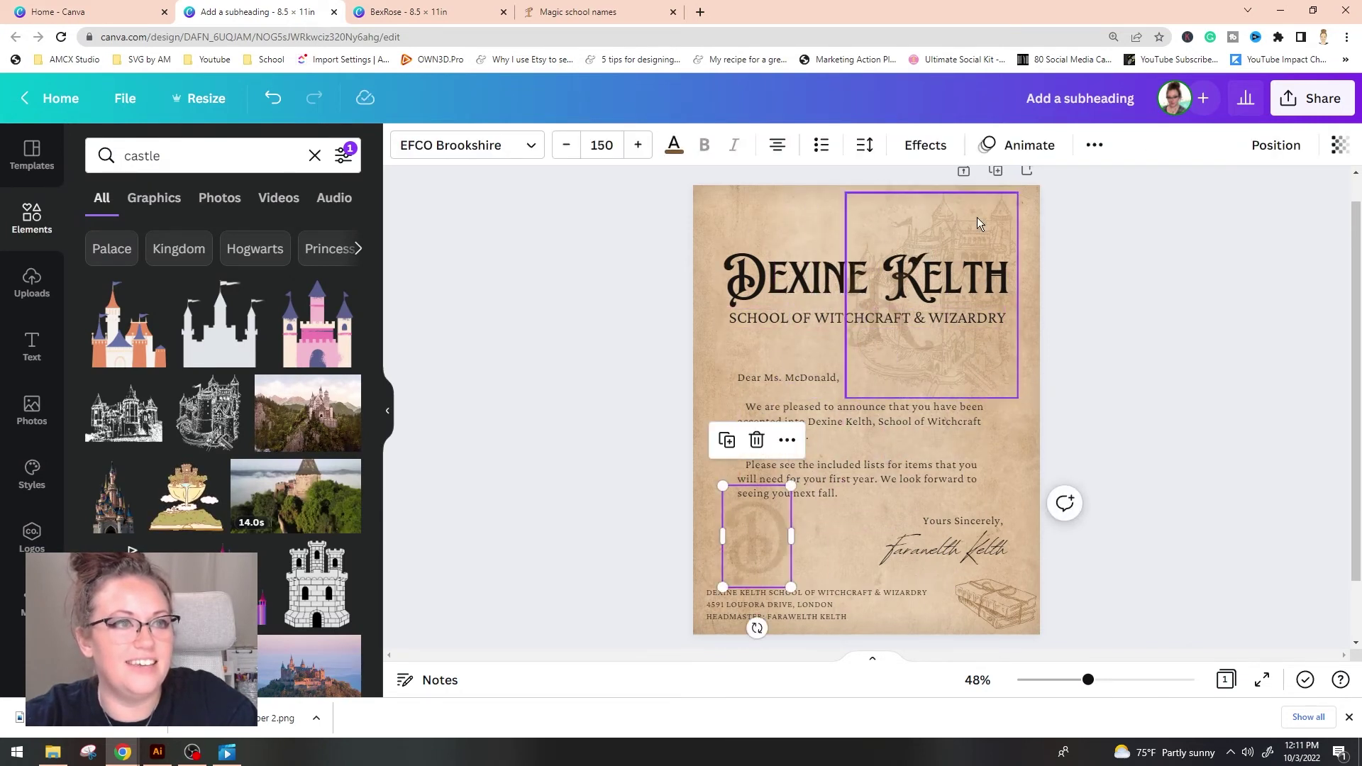
left_click_drag(976, 217, 1040, 226)
left_click_drag(902, 318, 810, 593)
left_click(998, 215)
left_click_drag(998, 215, 871, 213)
left_click(1153, 272)
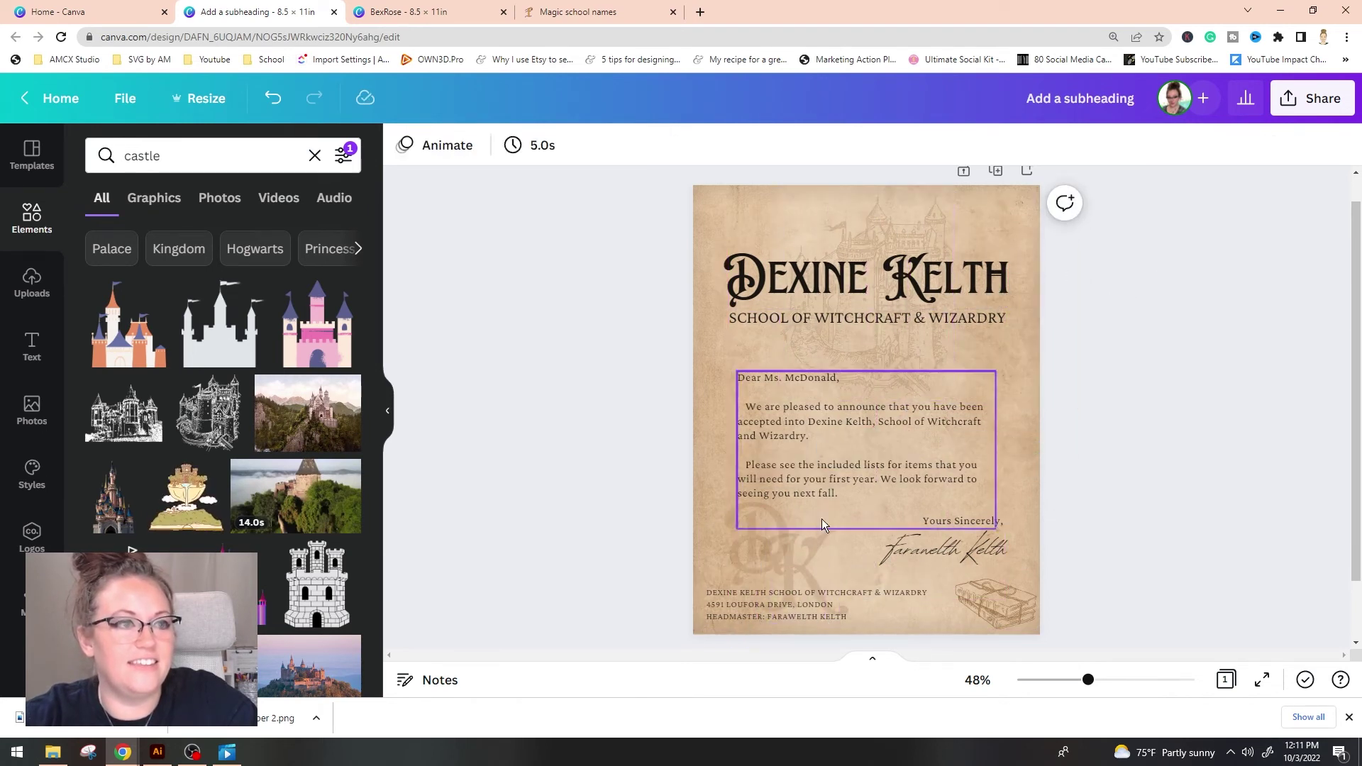
Step: Place the faded D and K monograms behind the title and shrink K to size 150
left_click_drag(752, 528, 755, 255)
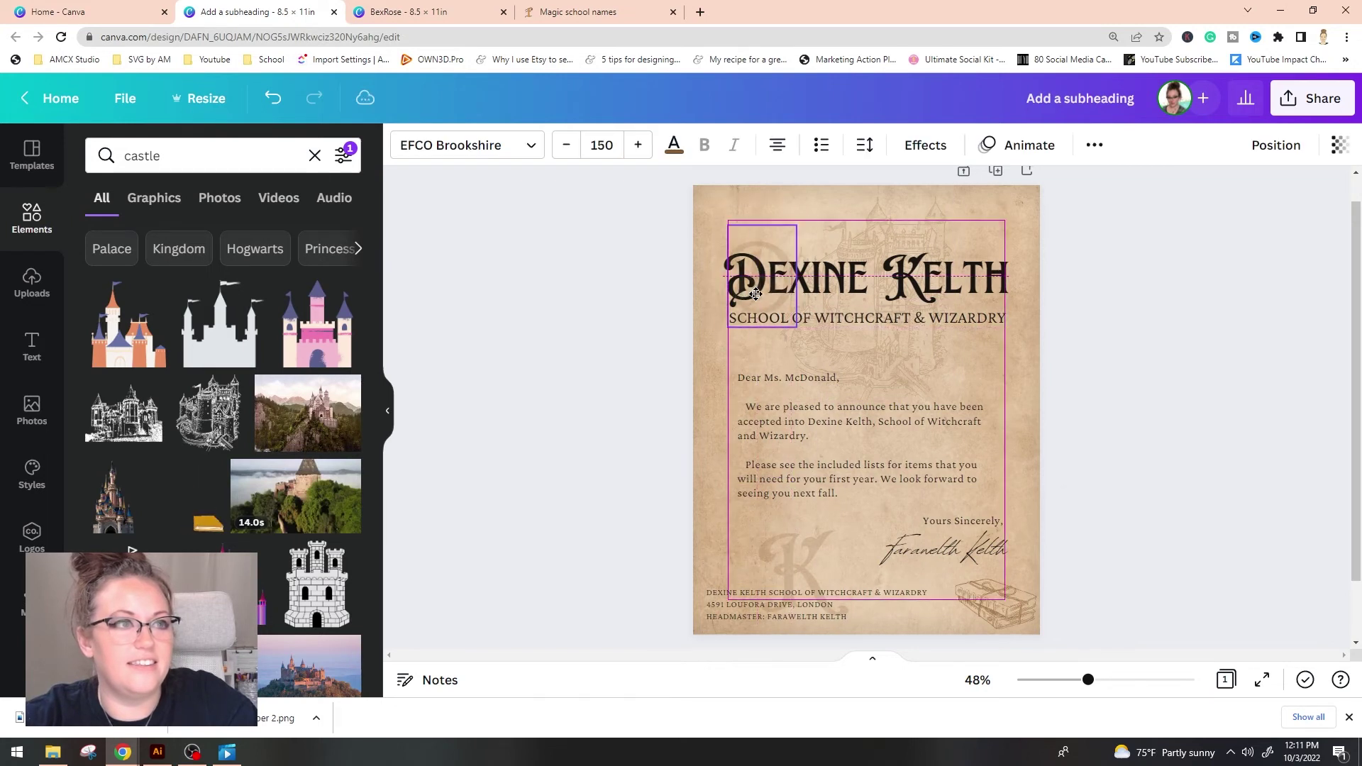
left_click_drag(806, 569, 914, 277)
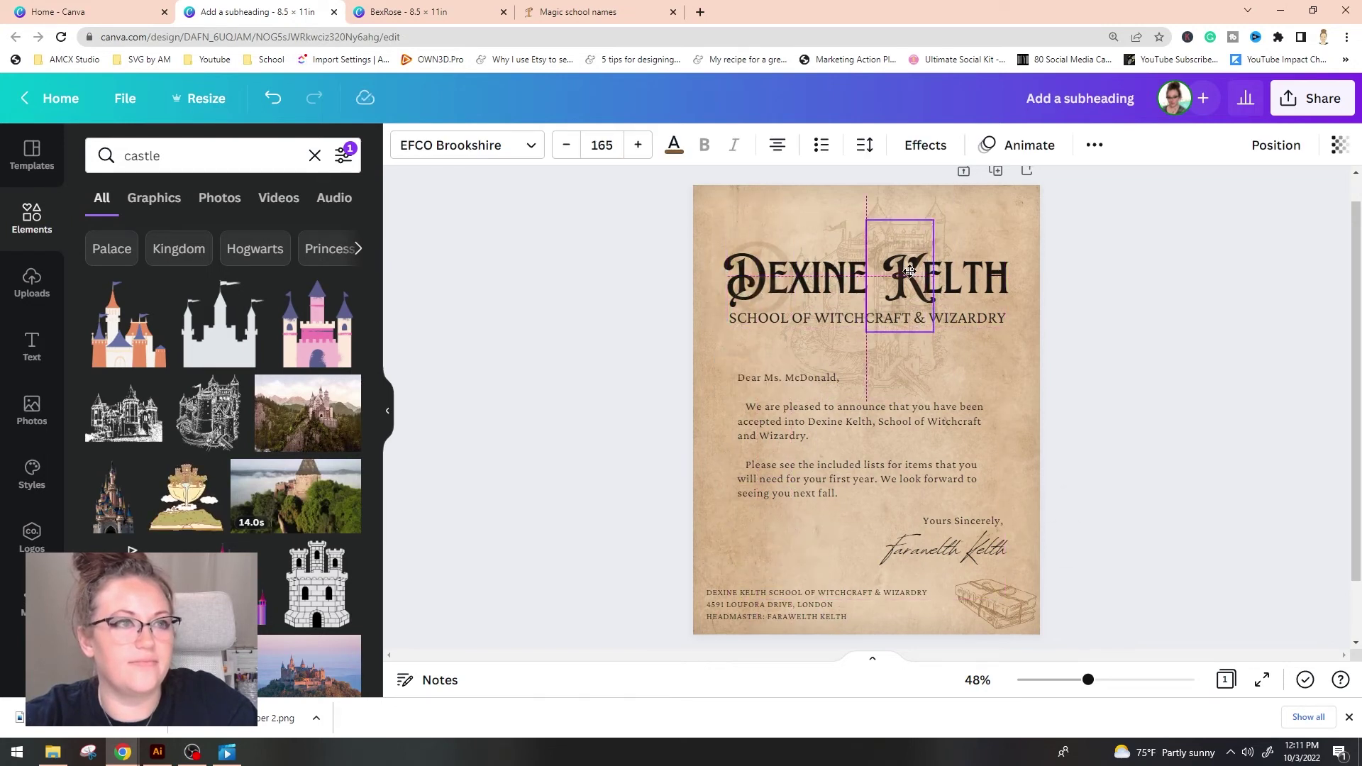
left_click(768, 247)
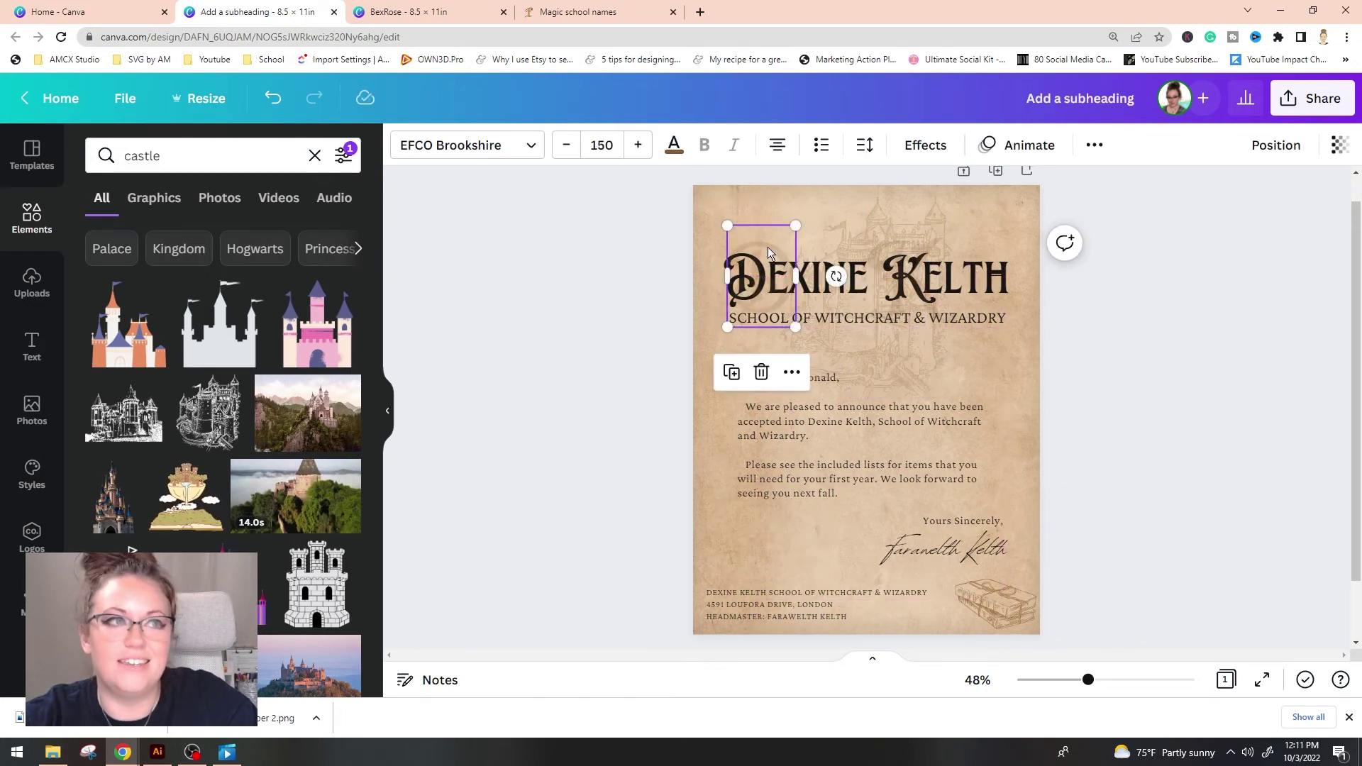
left_click(908, 254)
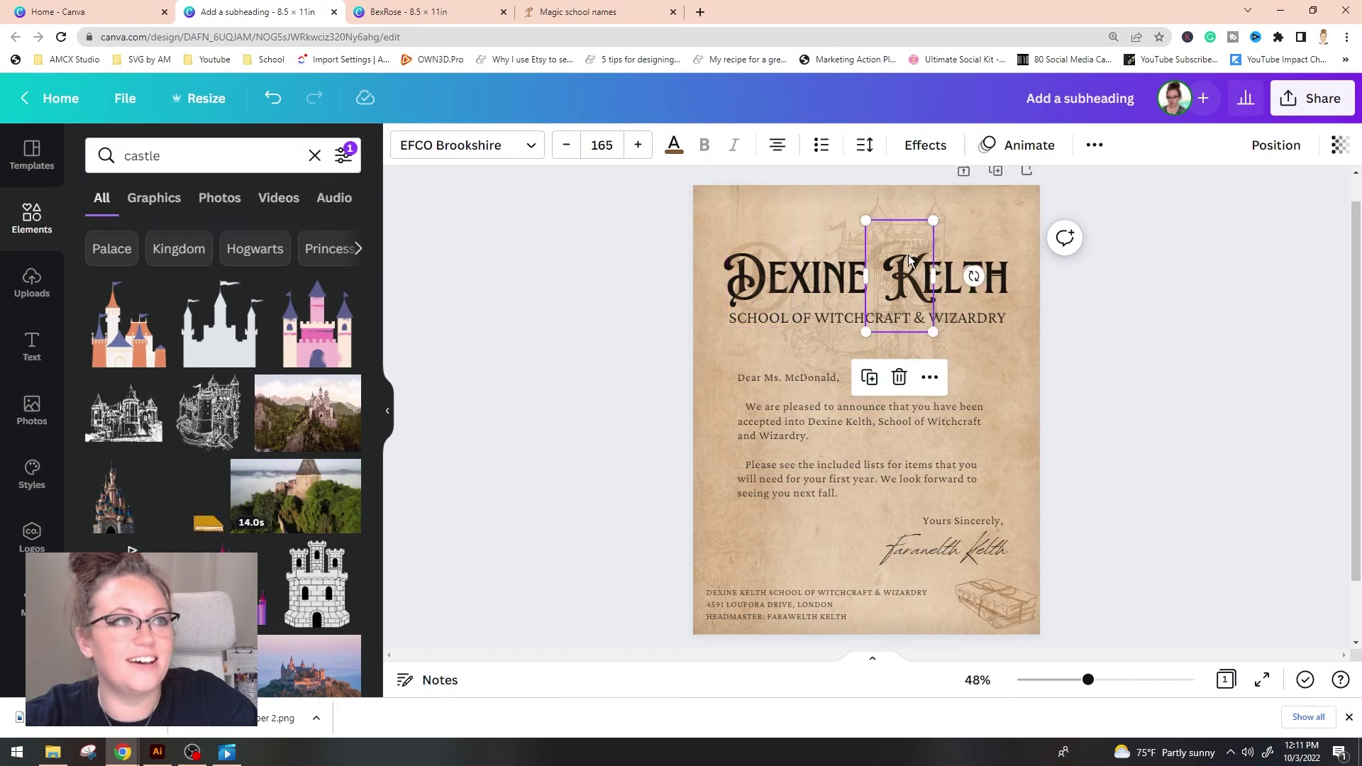
left_click(569, 149)
left_click(568, 148)
left_click(568, 149)
left_click(569, 148)
left_click(569, 149)
left_click(569, 149)
left_click(569, 148)
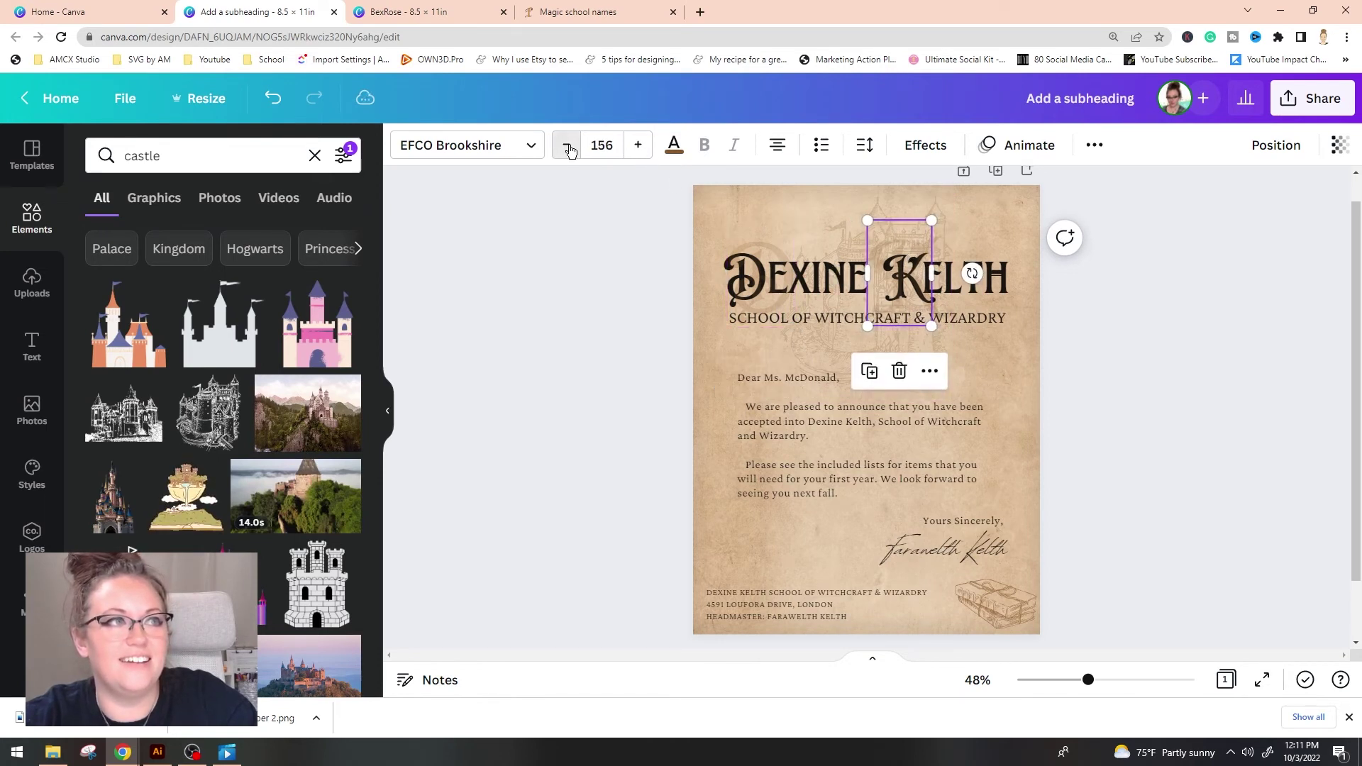
left_click(569, 148)
left_click(569, 148)
left_click(569, 148)
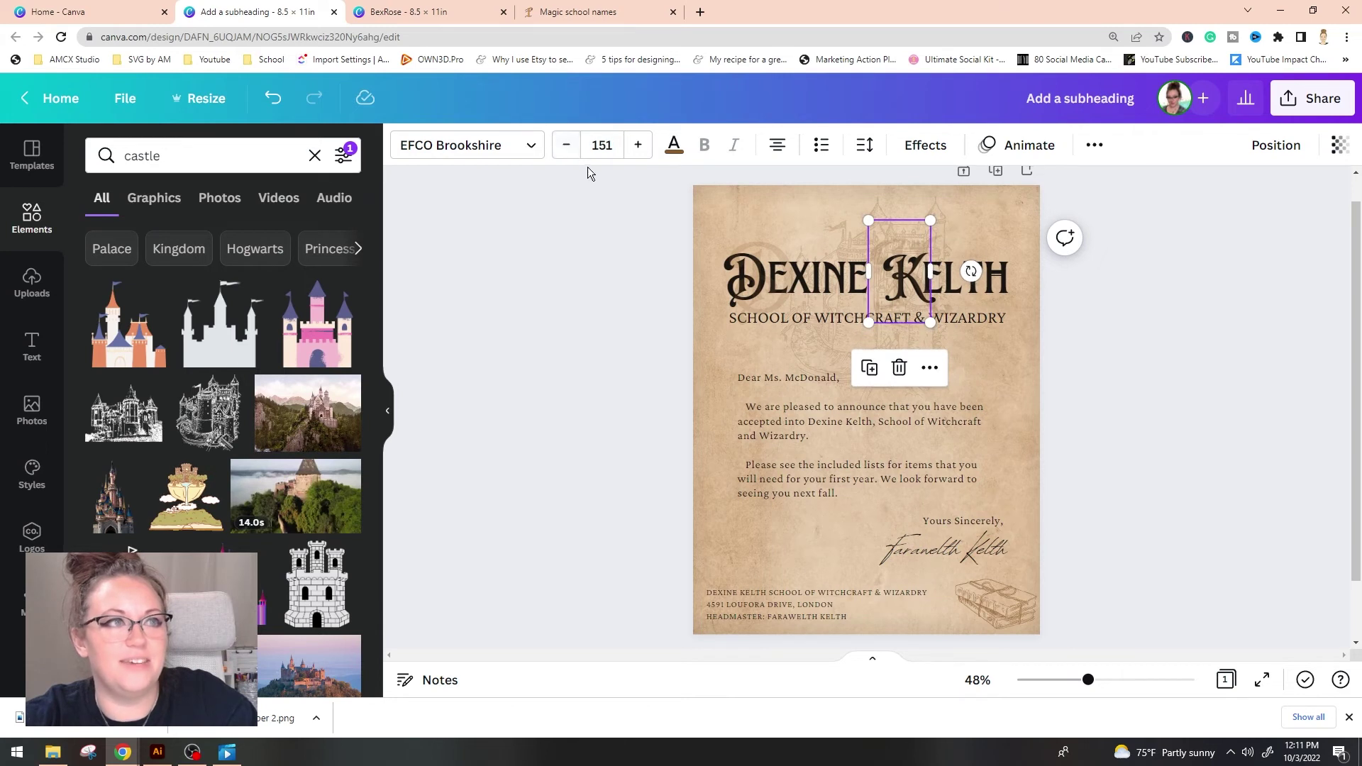
left_click(568, 149)
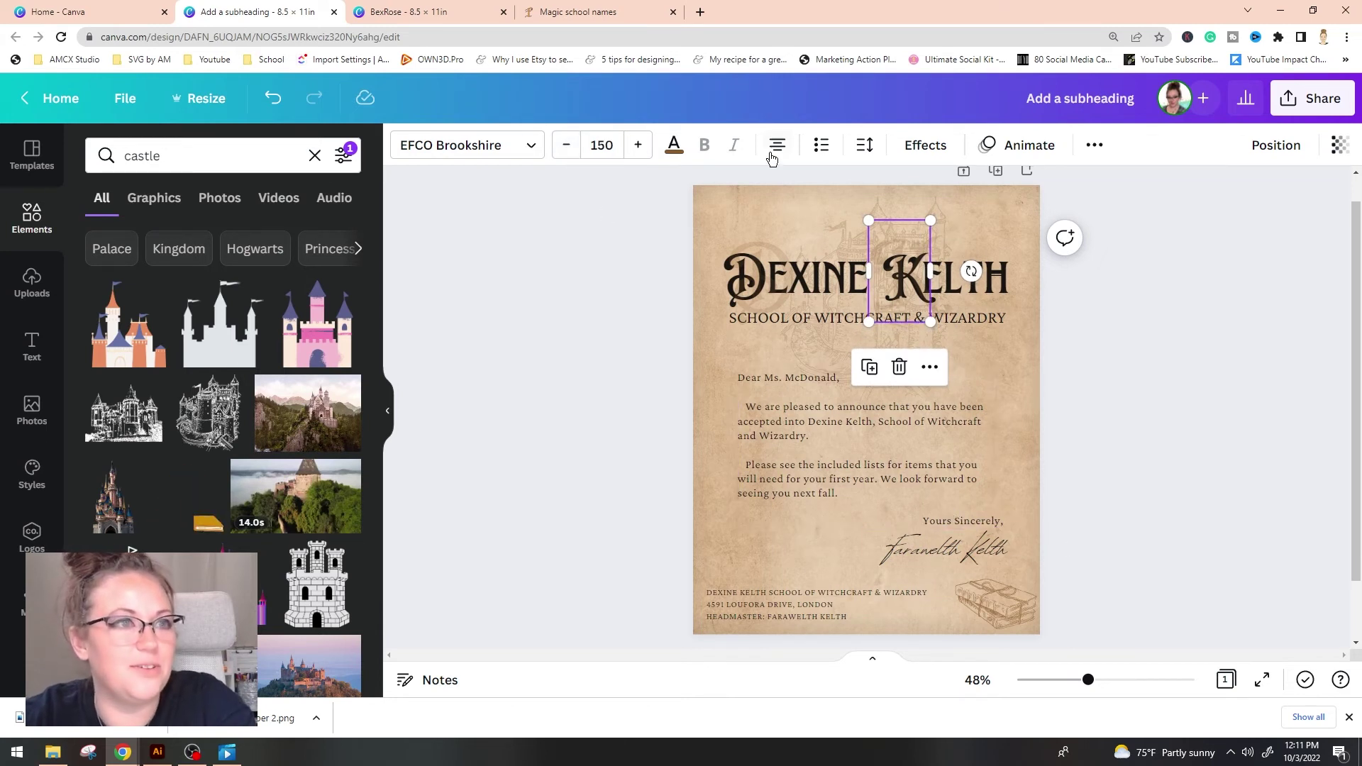
Step: Middle-align the D and K monograms, then undo a trial castle move
left_click_drag(897, 243, 898, 239)
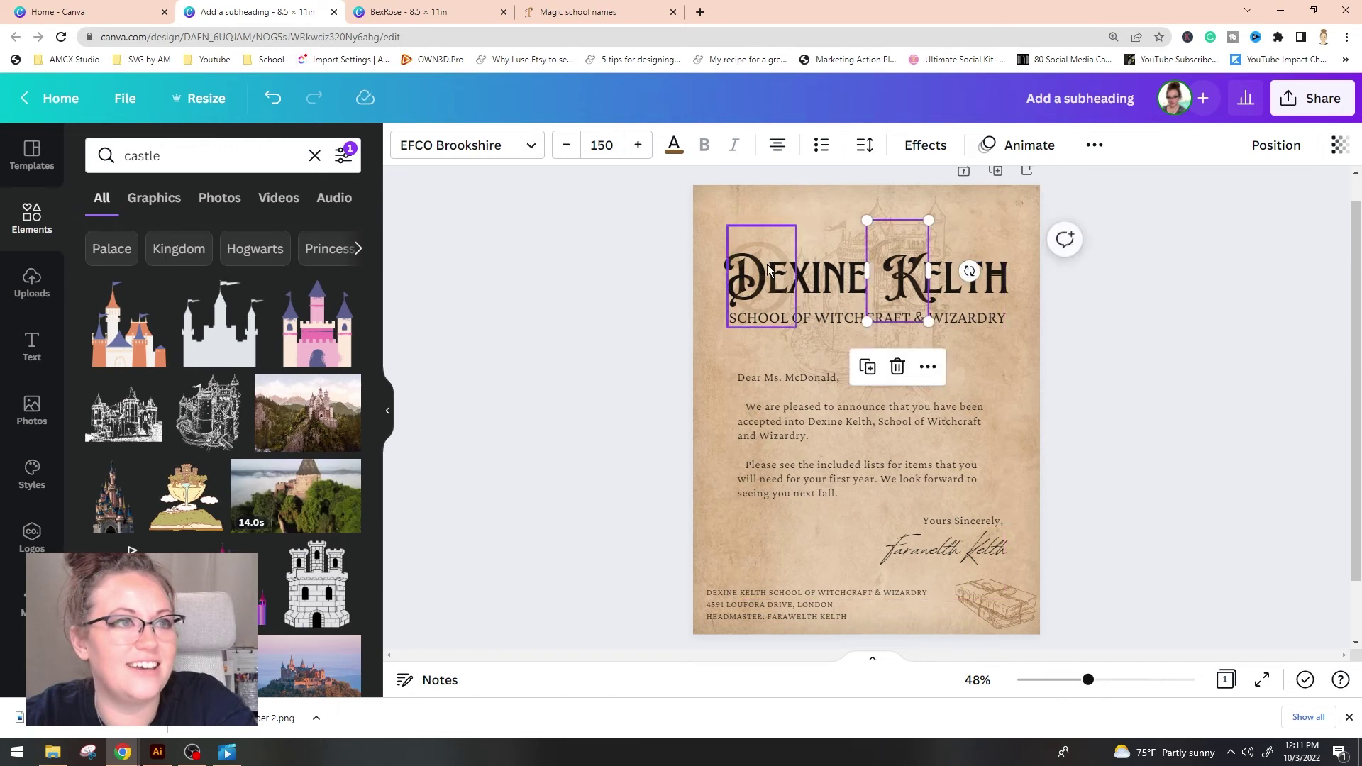
left_click(765, 241, "shift")
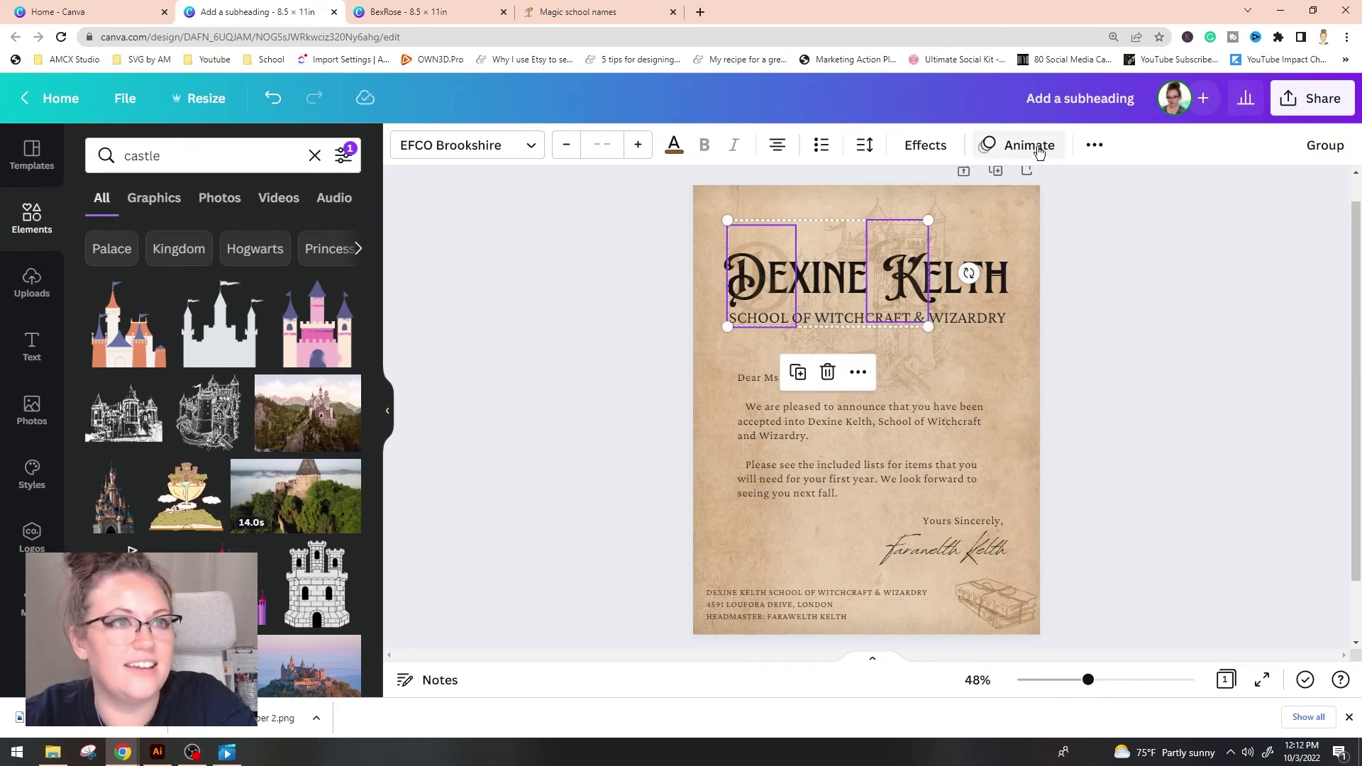
left_click(1093, 147)
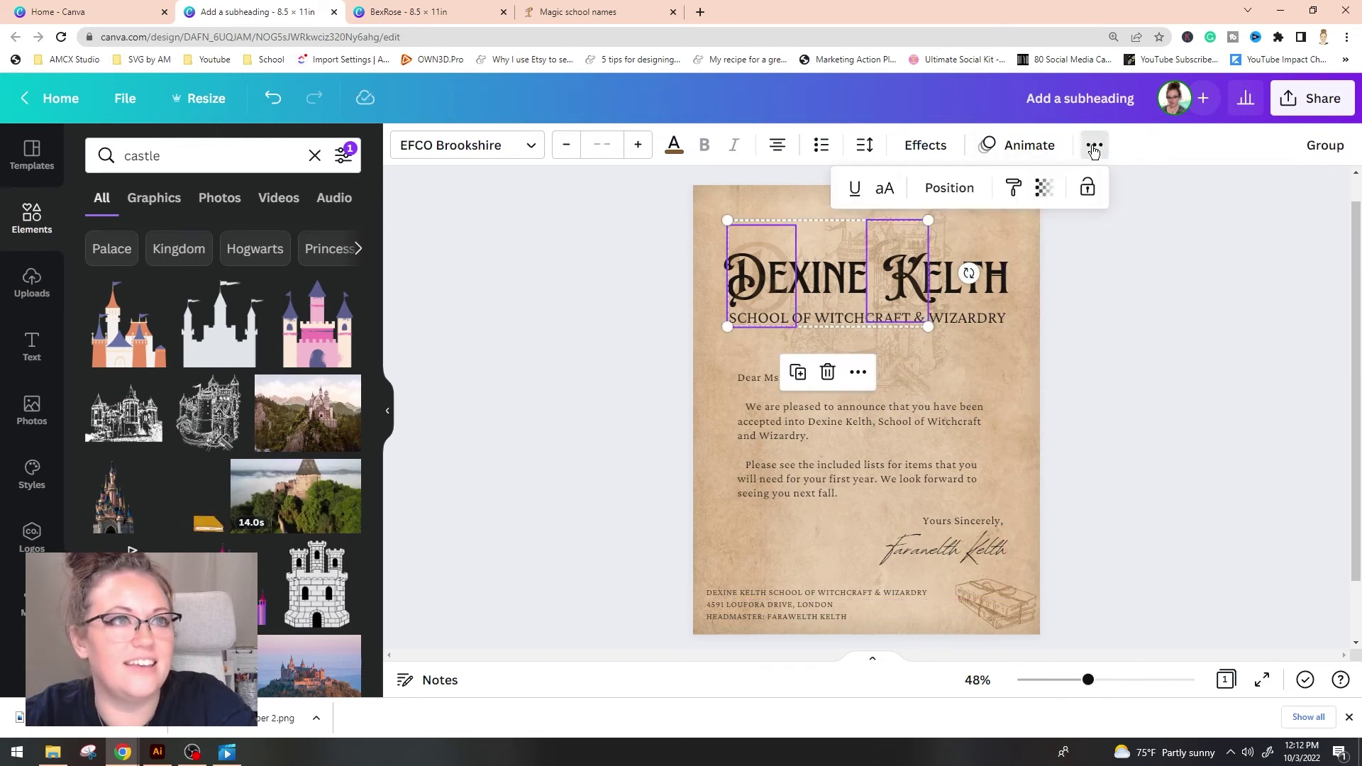
left_click(947, 188)
left_click(744, 388)
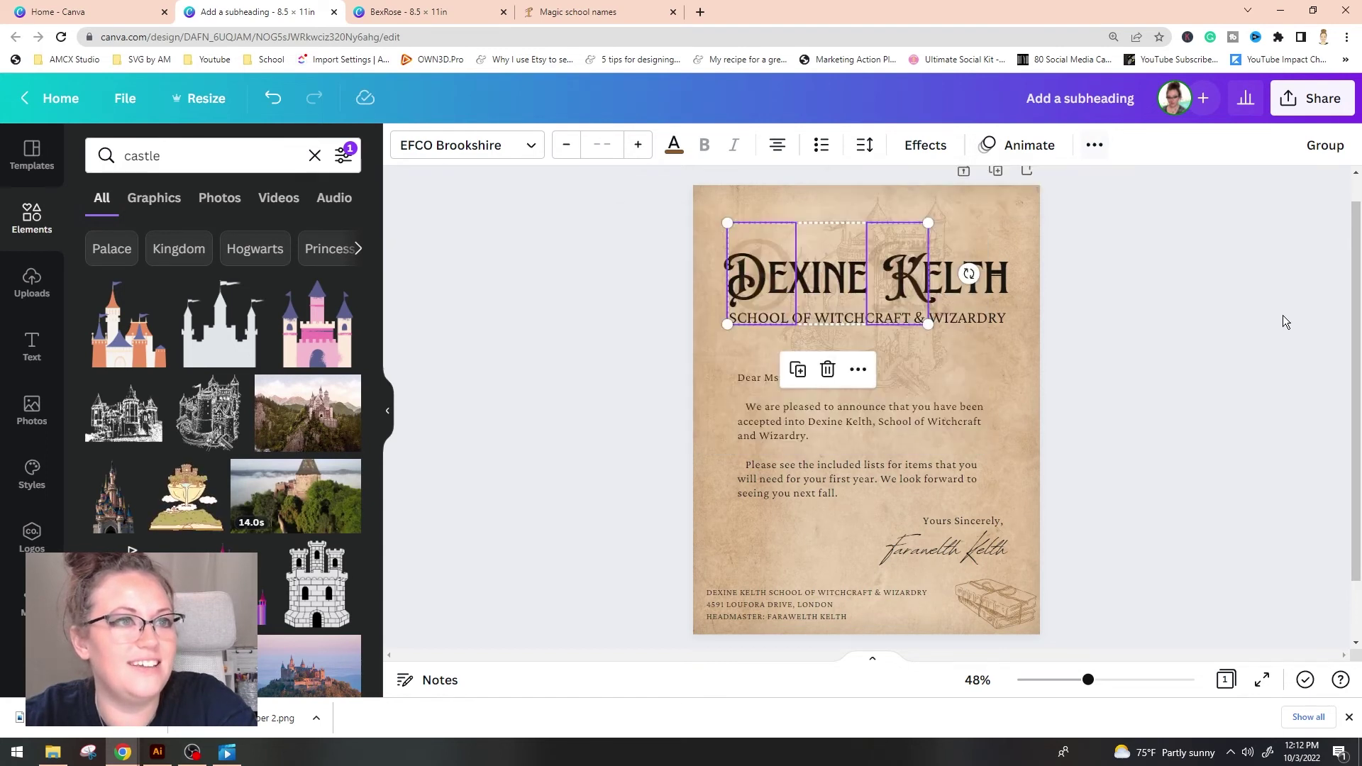
left_click(1282, 323)
left_click_drag(911, 202, 935, 205)
left_click(1198, 309)
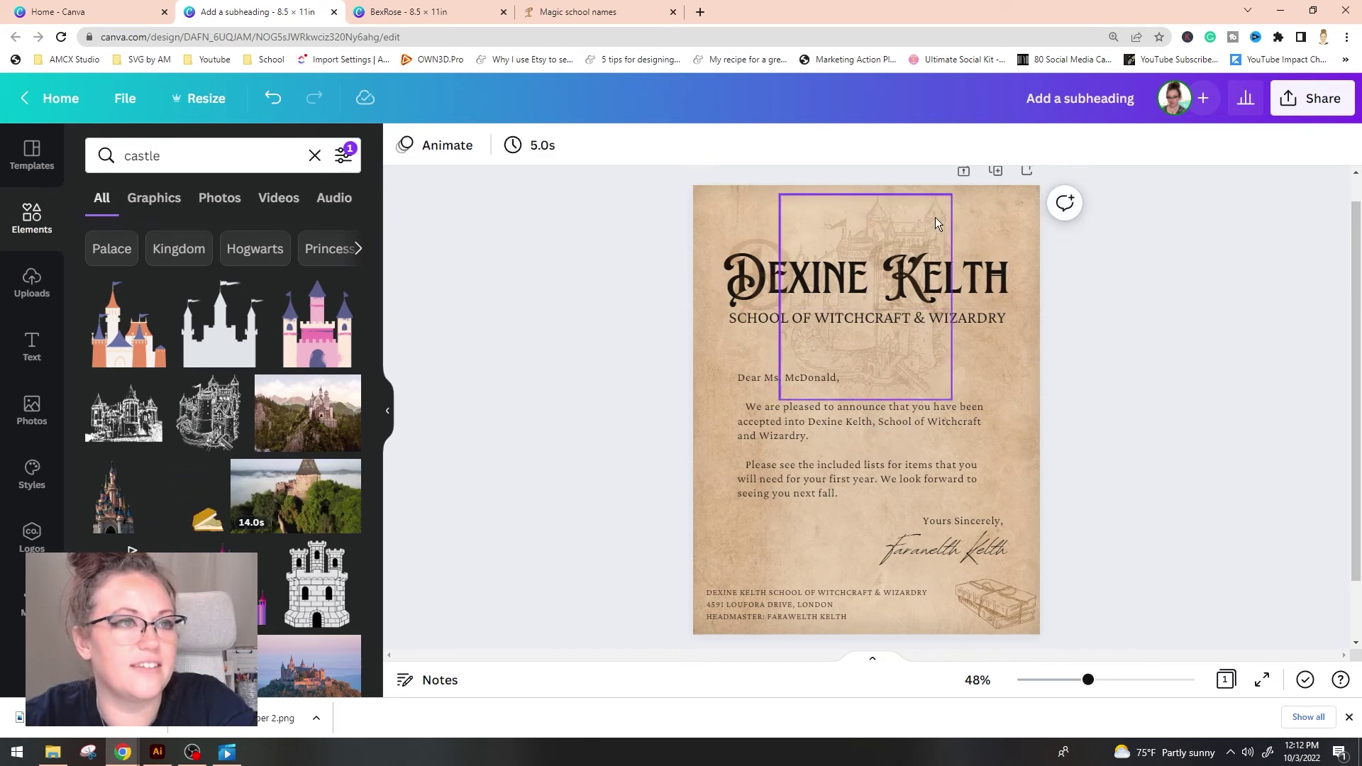
key("ctrl+z")
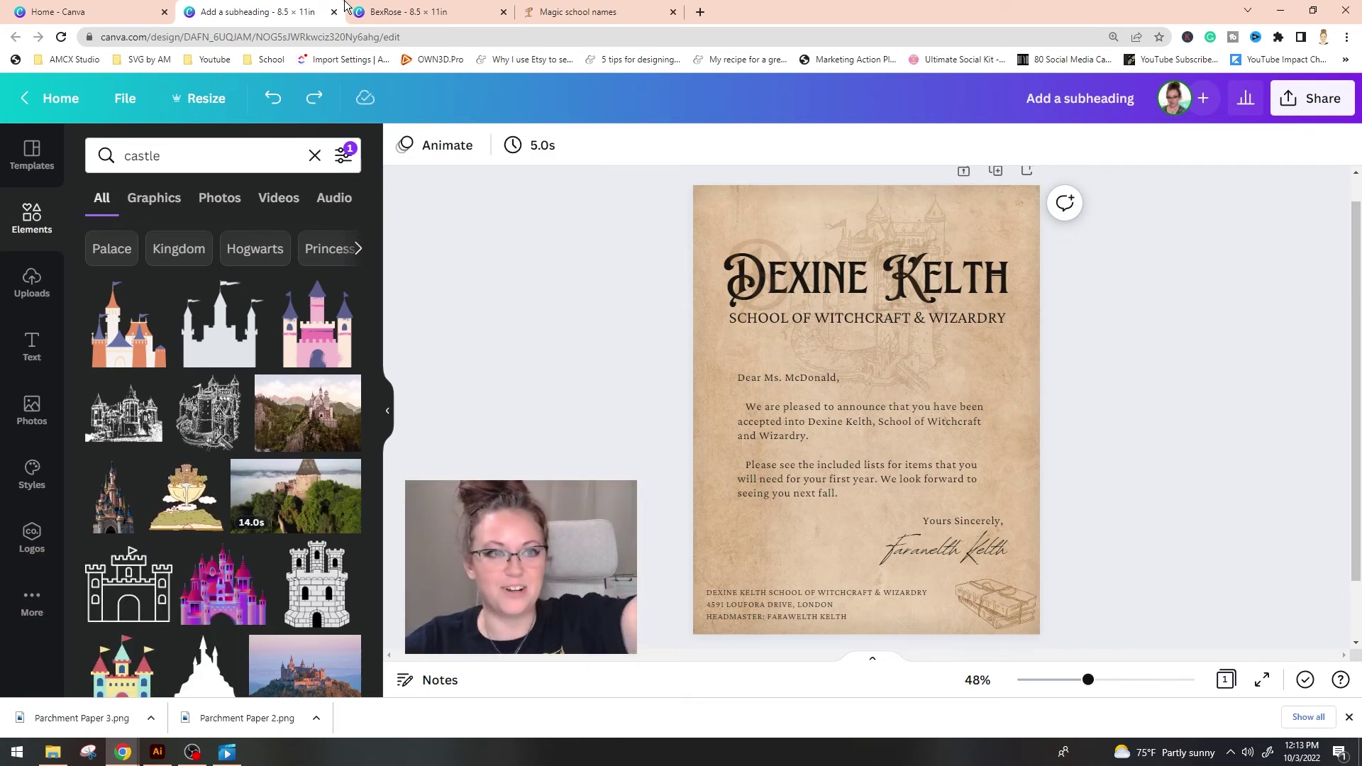
Step: Duplicate the School of Witchcraft & Wizardry subtitle and place the copy just below it
left_click(401, 8)
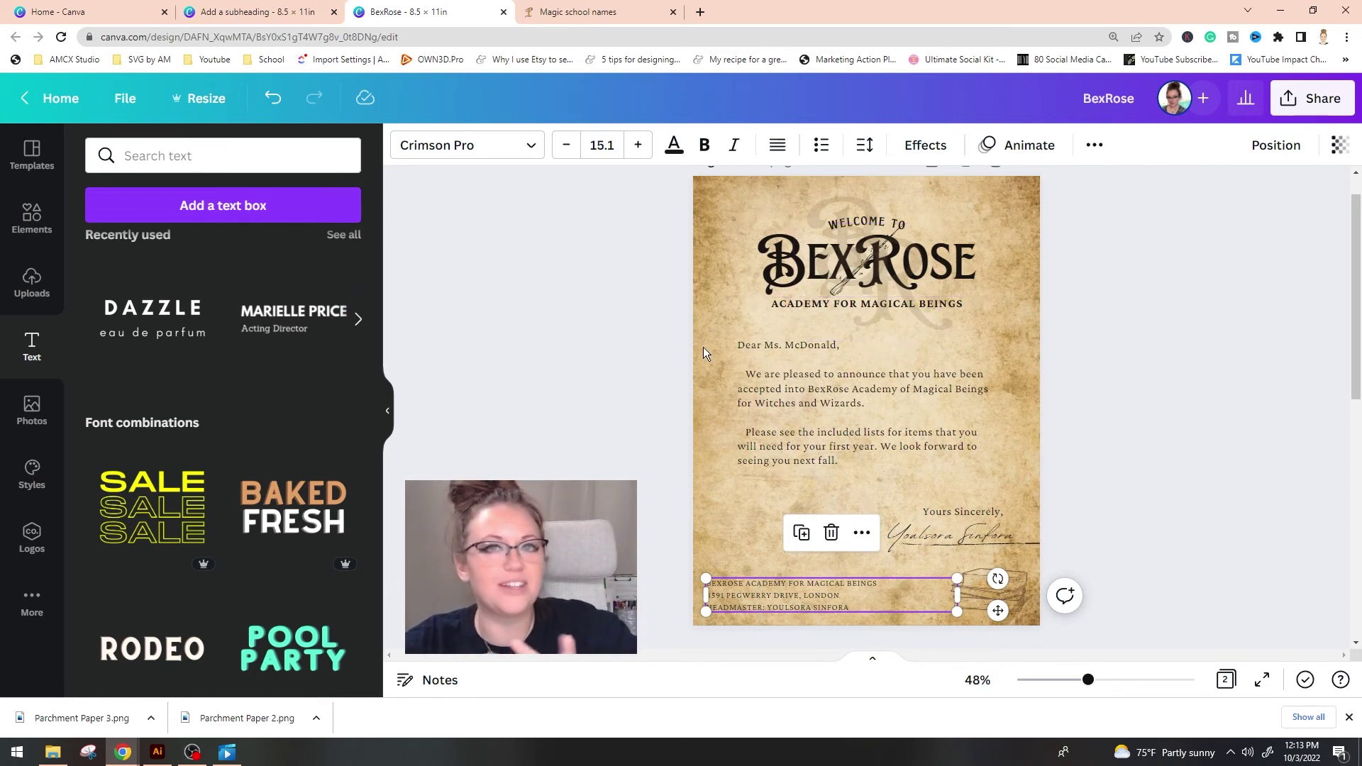
left_click(227, 11)
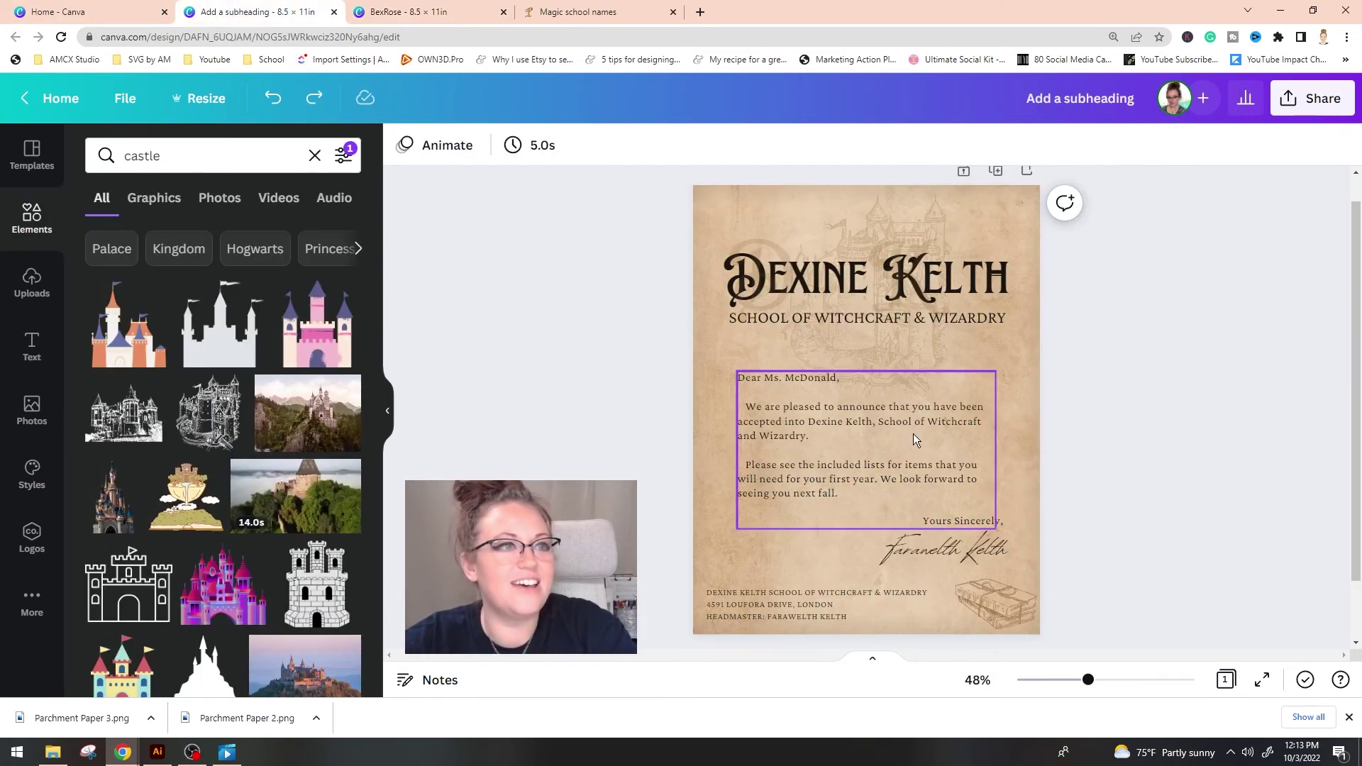
left_click(990, 321)
key("ctrl+d")
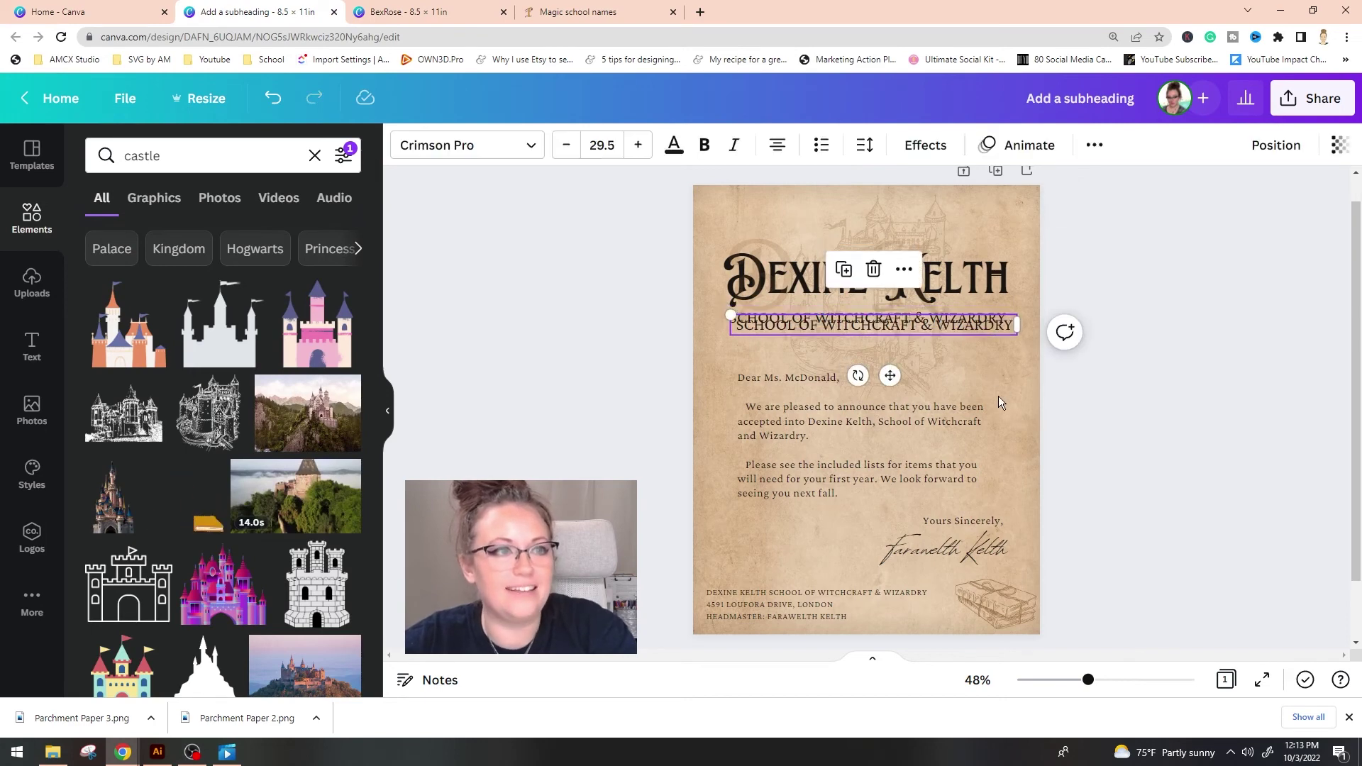
left_click_drag(975, 329, 970, 361)
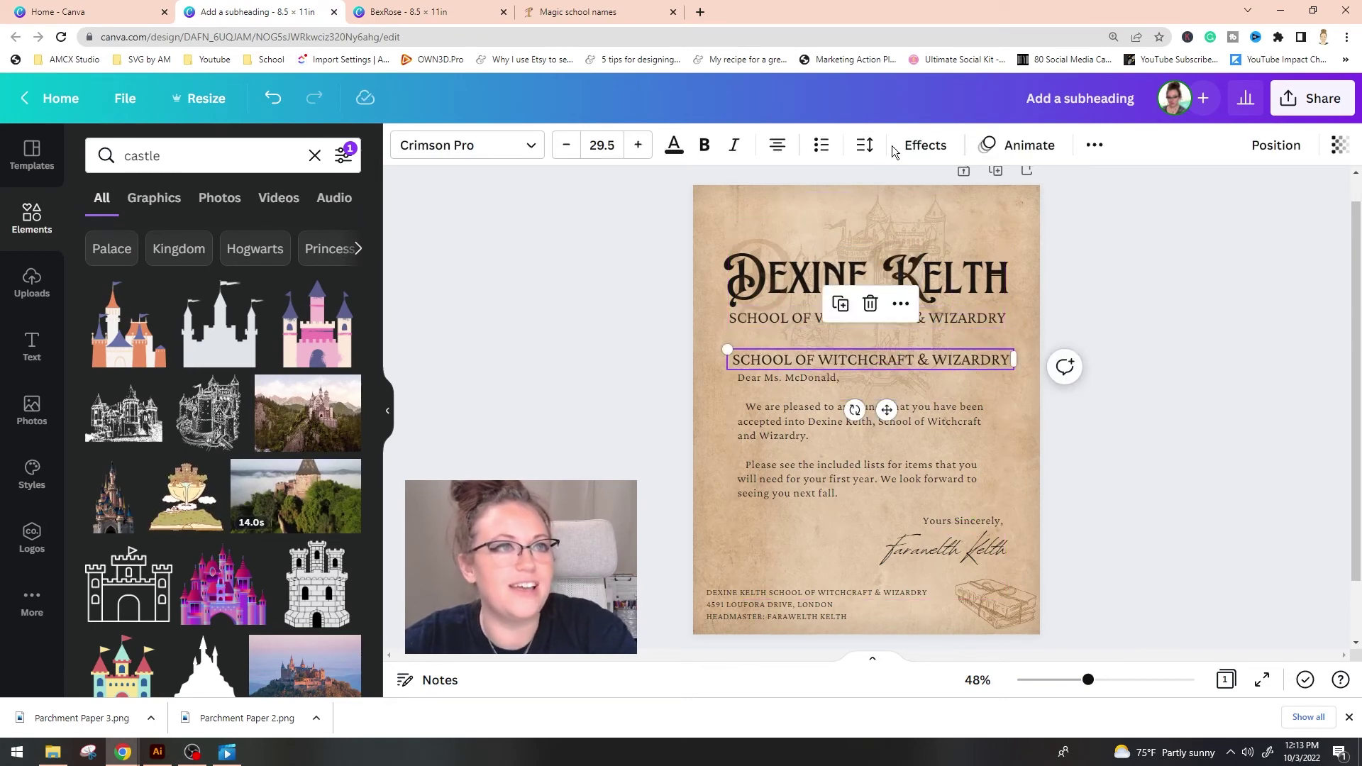
Step: Give the copy a gentle Curve effect of about 20 and retype it as 'WELCOME TO'
left_click(924, 146)
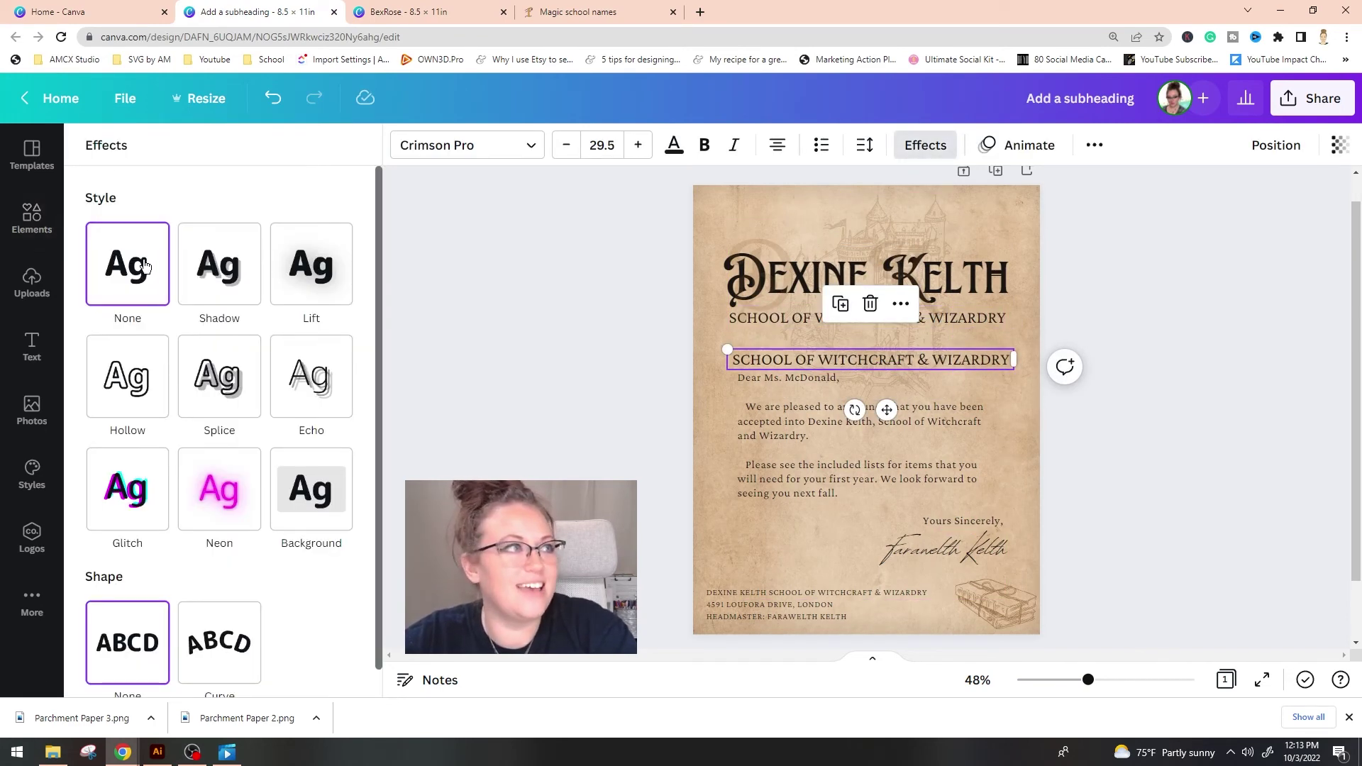
scroll(142, 369, "down", 1)
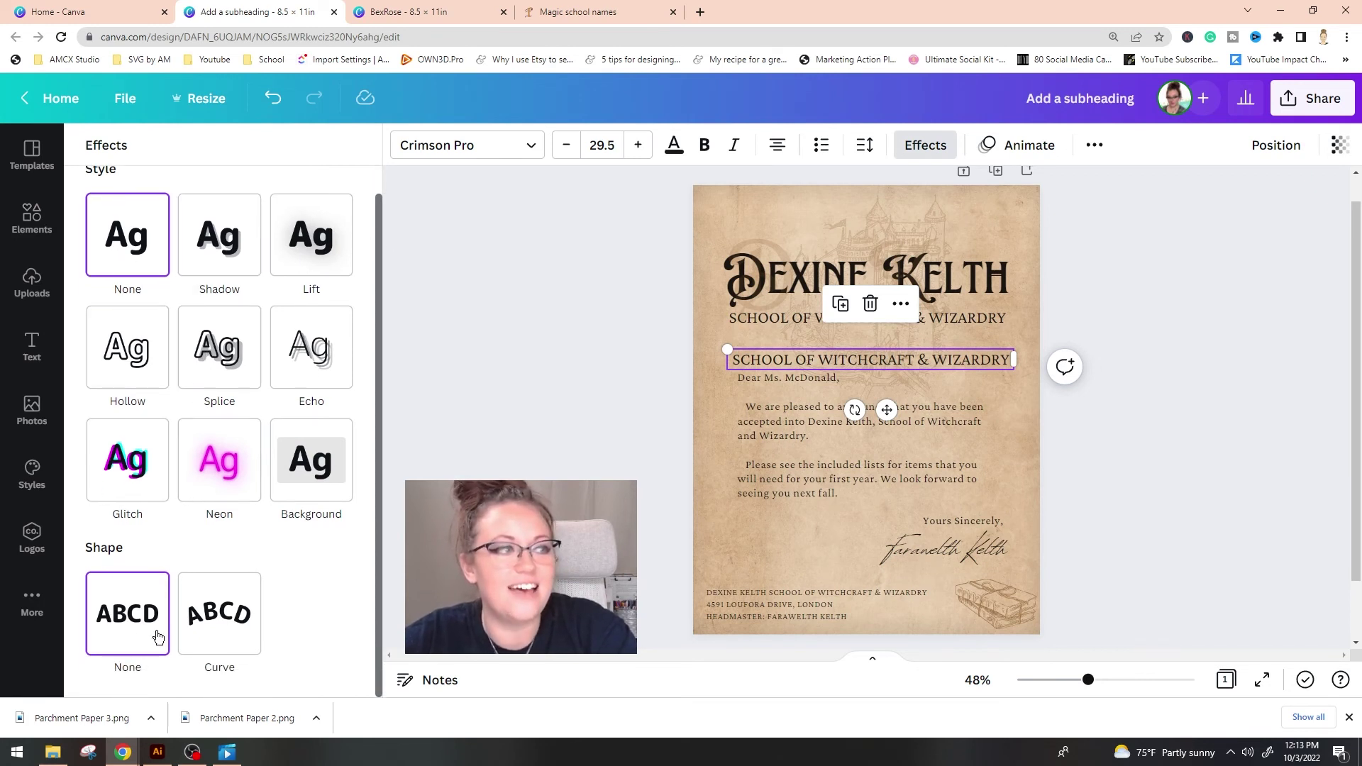
left_click(213, 628)
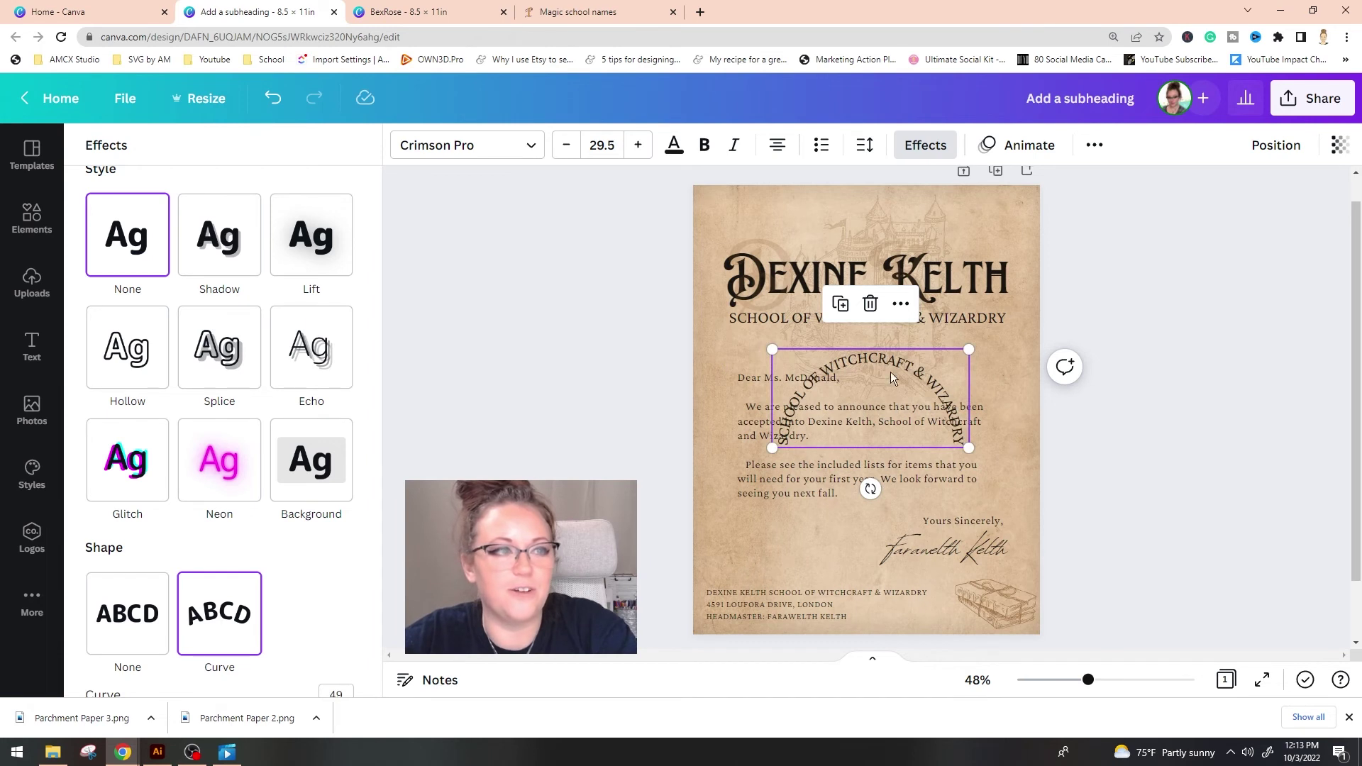
scroll(176, 450, "down", 2)
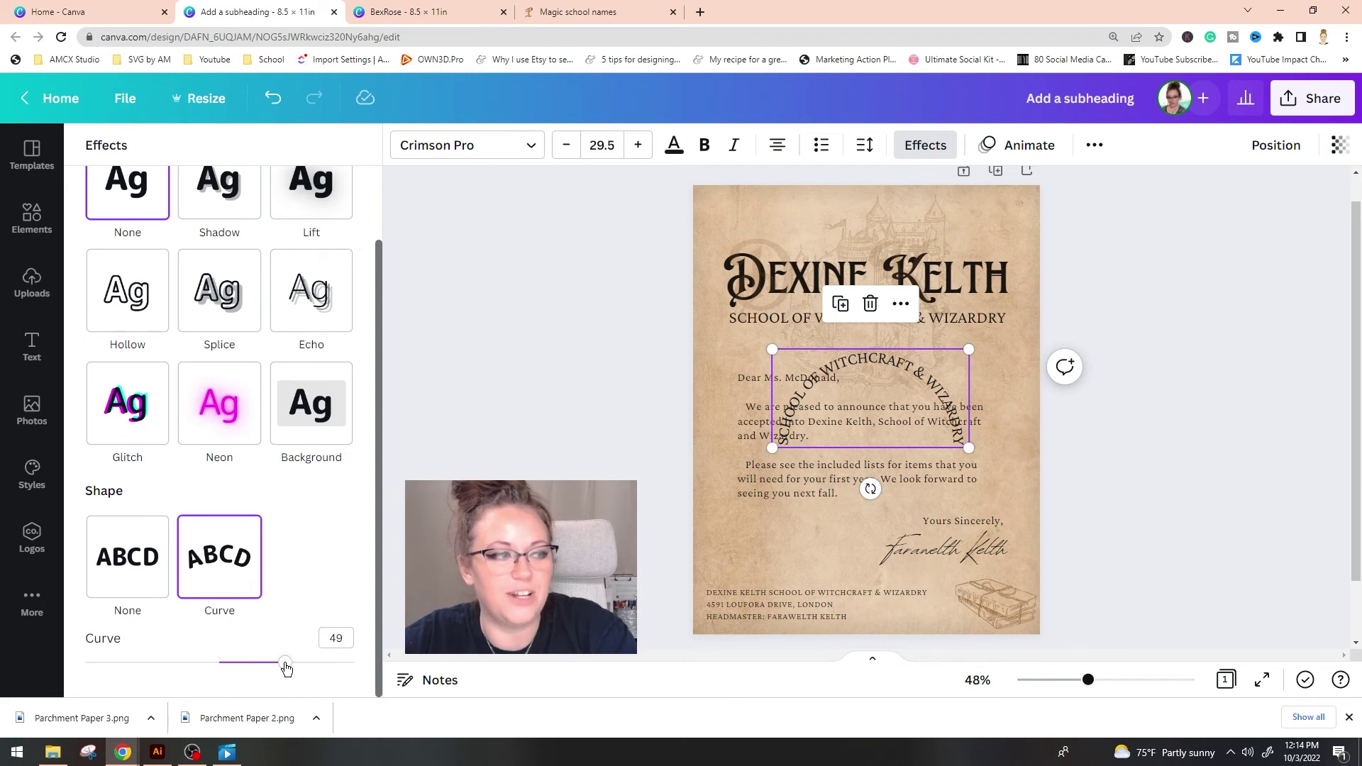
left_click_drag(286, 668, 248, 672)
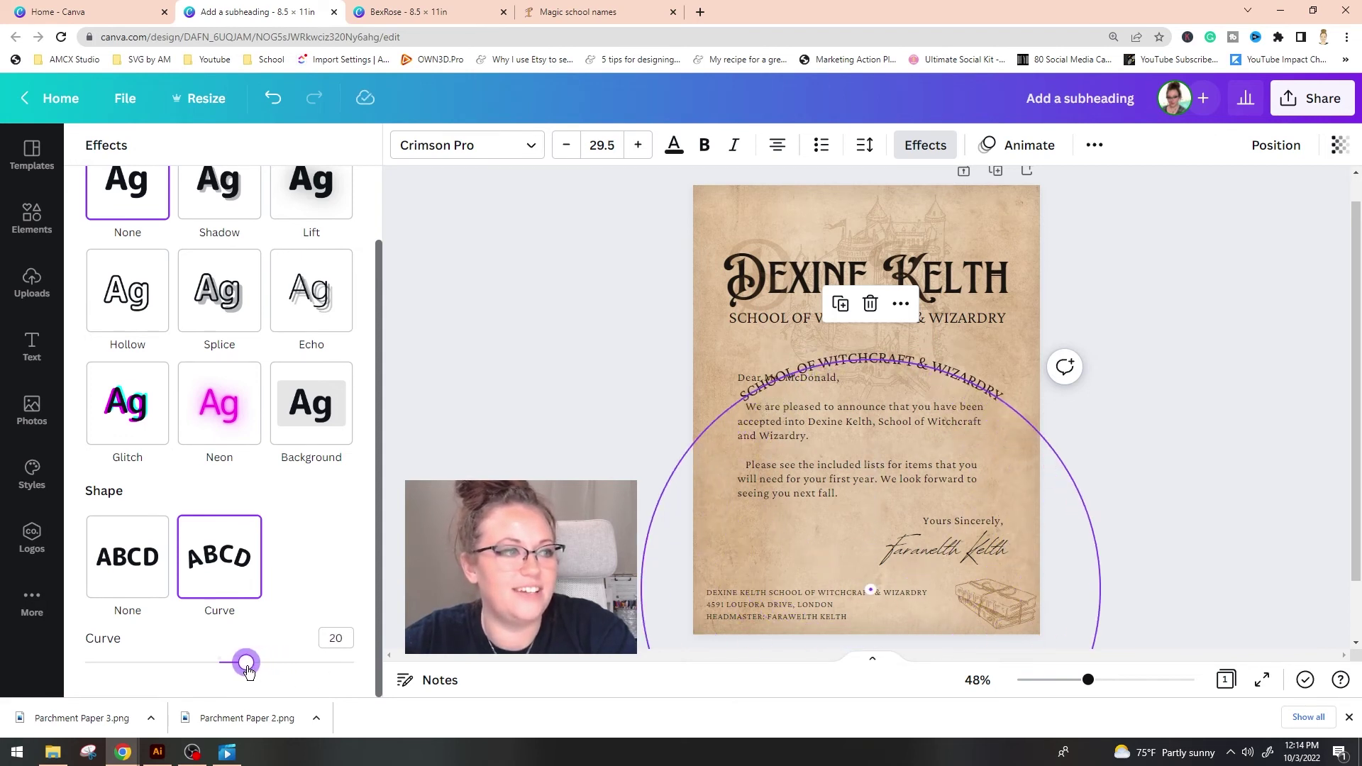
triple_click(895, 361)
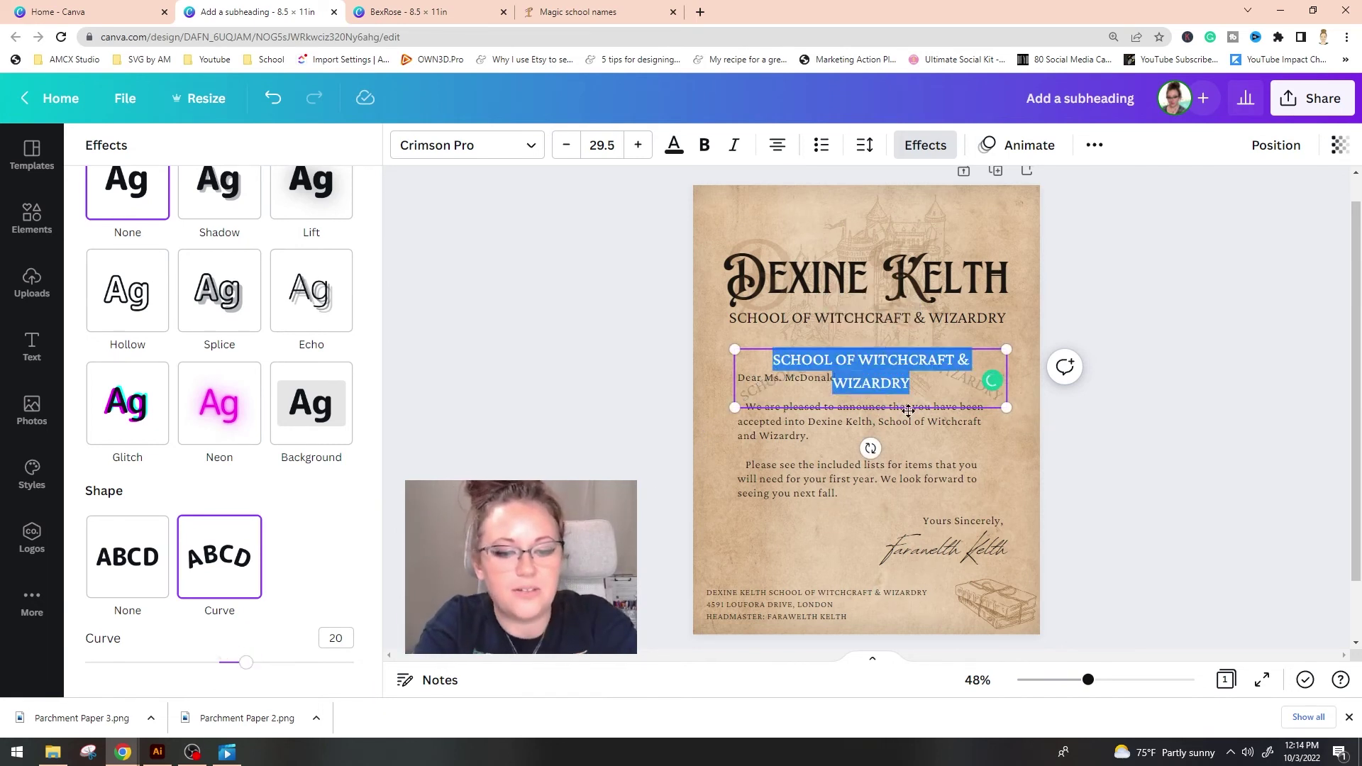
type("WELCOME TO")
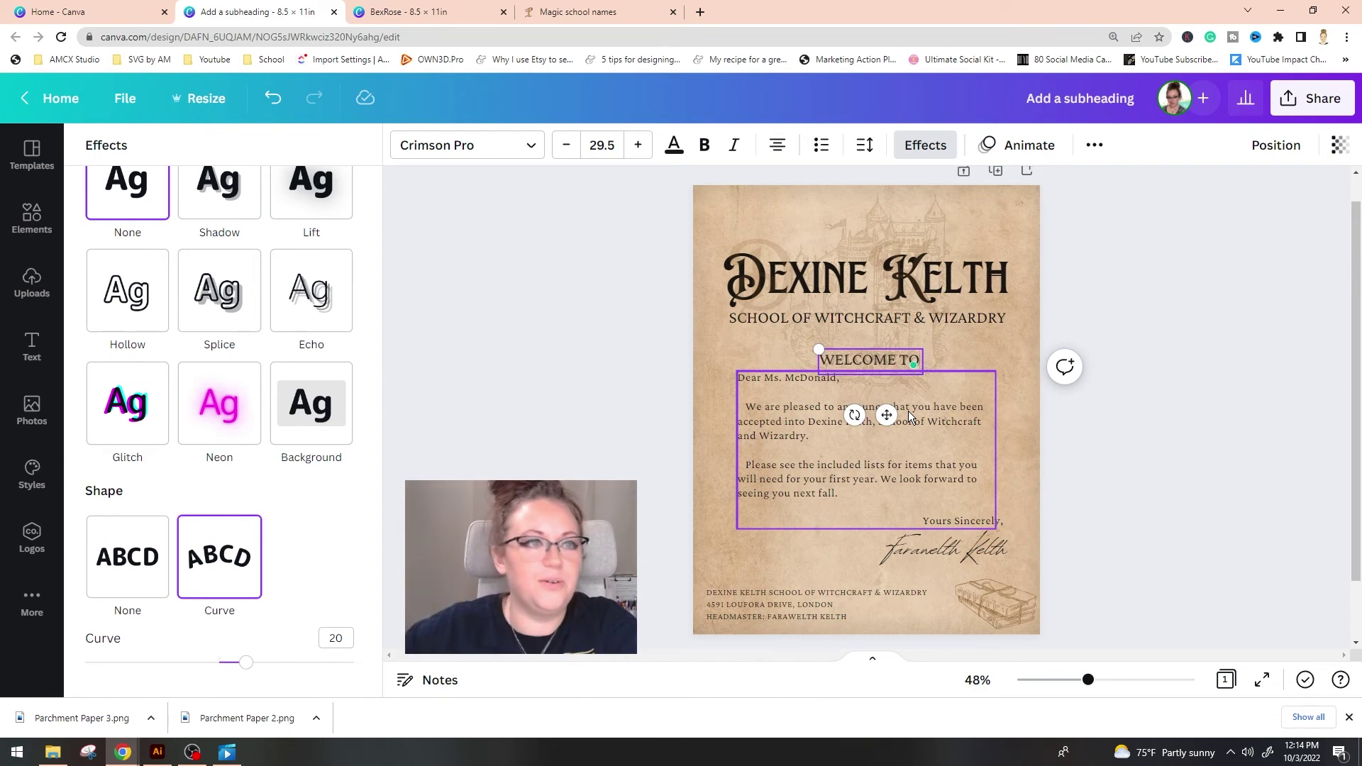
key("Escape")
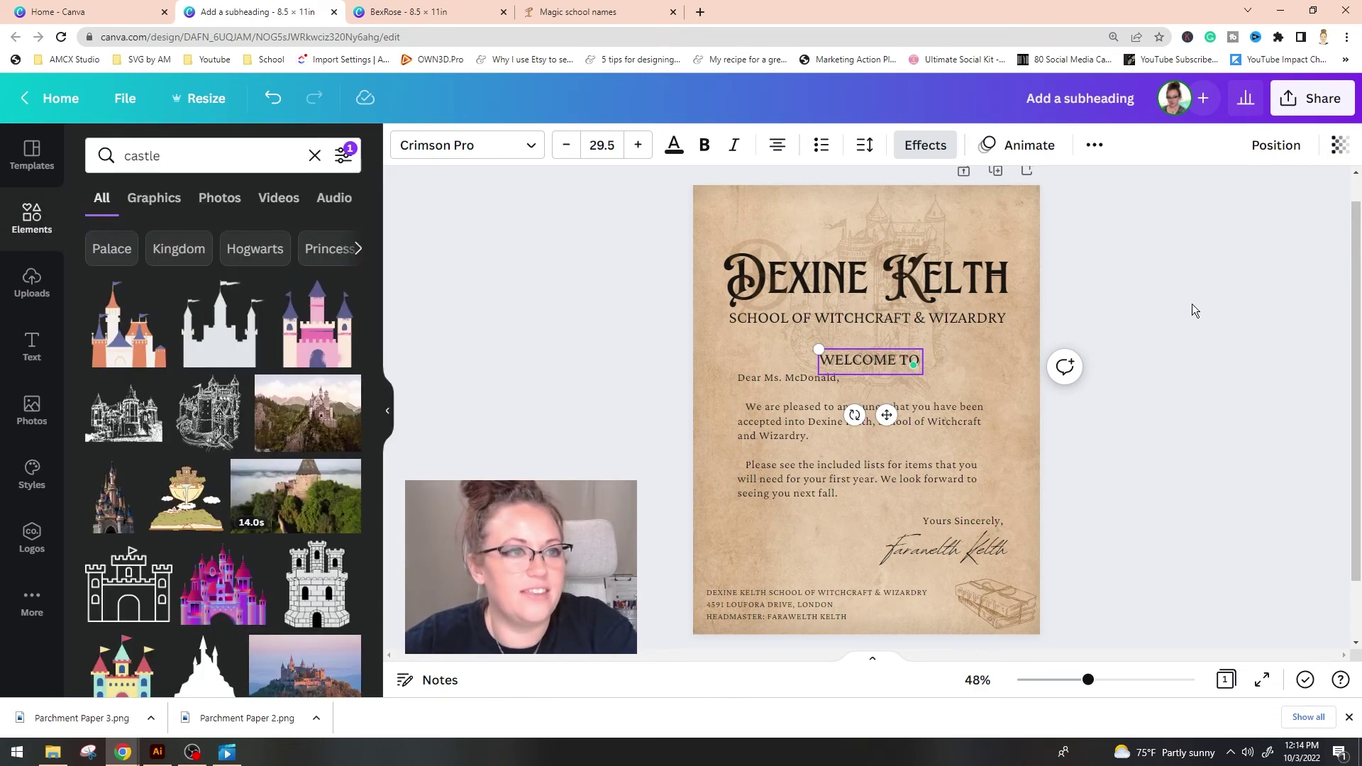
Step: Move the WELCOME TO text to just above the Dexine Kelth title
left_click(1191, 303)
left_click(901, 365)
left_click_drag(901, 364, 854, 215)
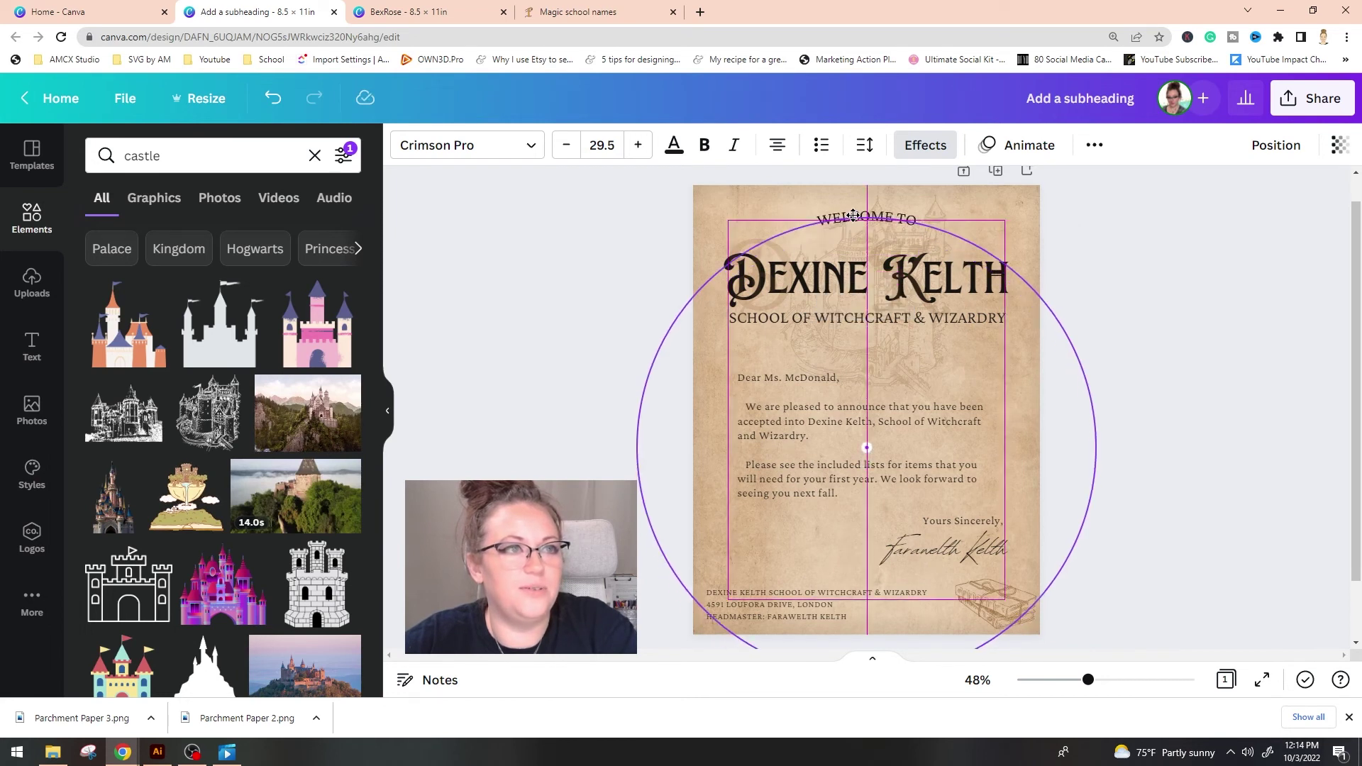
left_click_drag(853, 215, 855, 211)
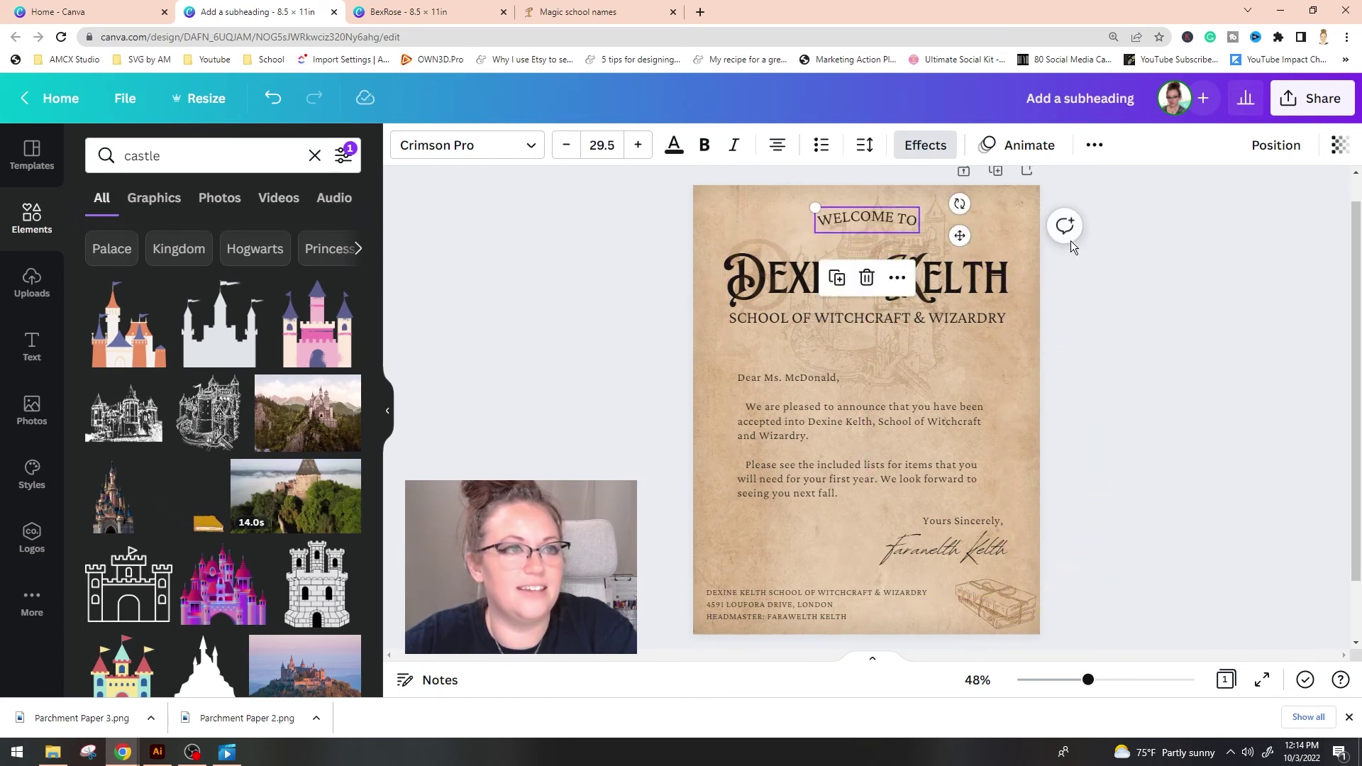
left_click(1145, 250)
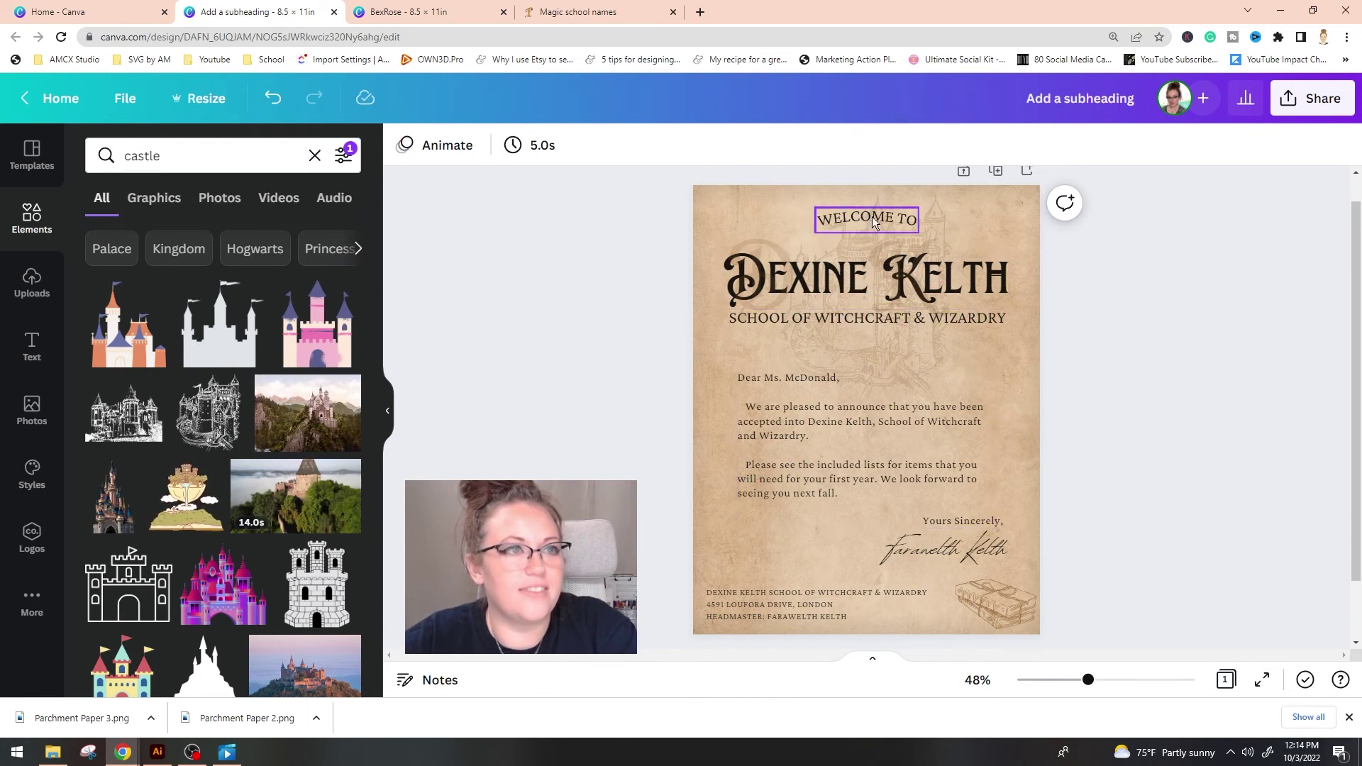
left_click_drag(872, 222, 869, 241)
left_click(1185, 297)
Step: Centre the WELCOME TO, DEXINE KELTH and subtitle group across the page
left_click(989, 292)
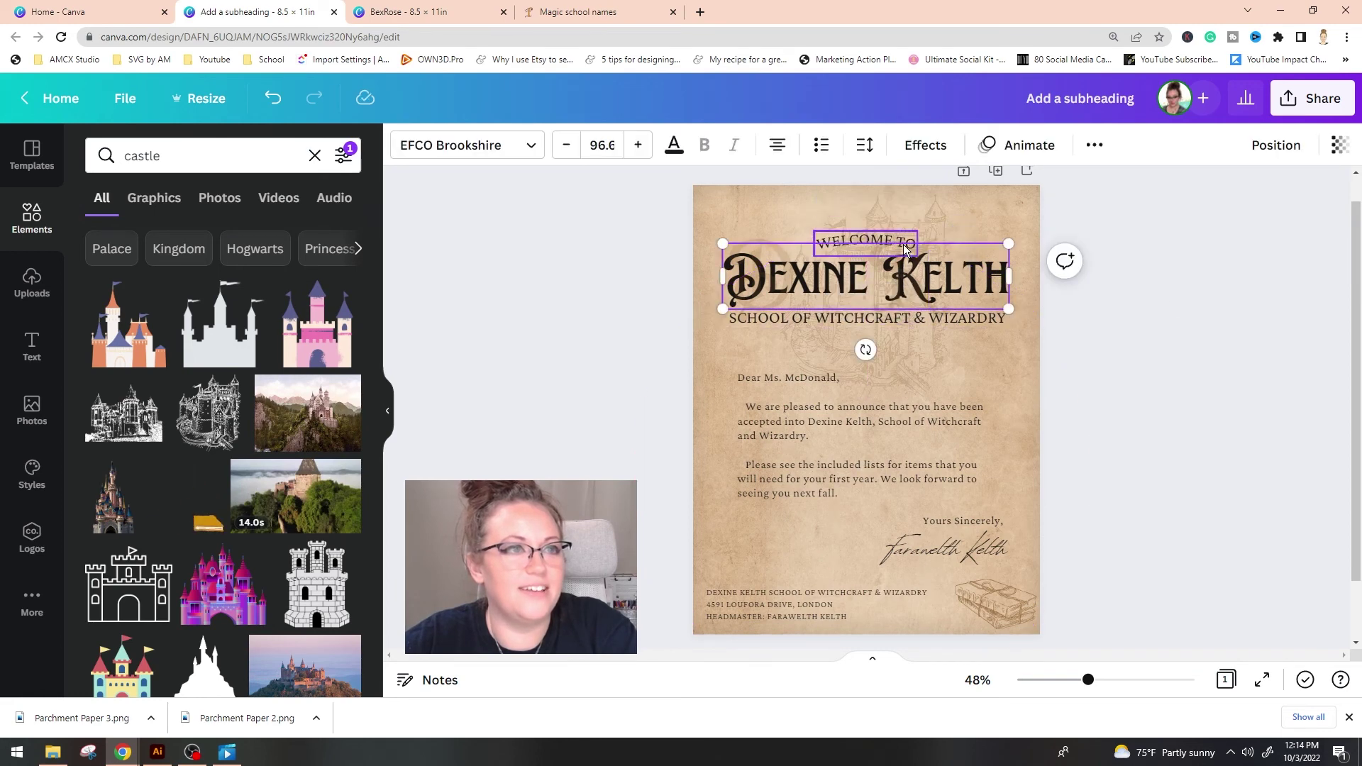
left_click(903, 244, "shift")
left_click(807, 318, "shift")
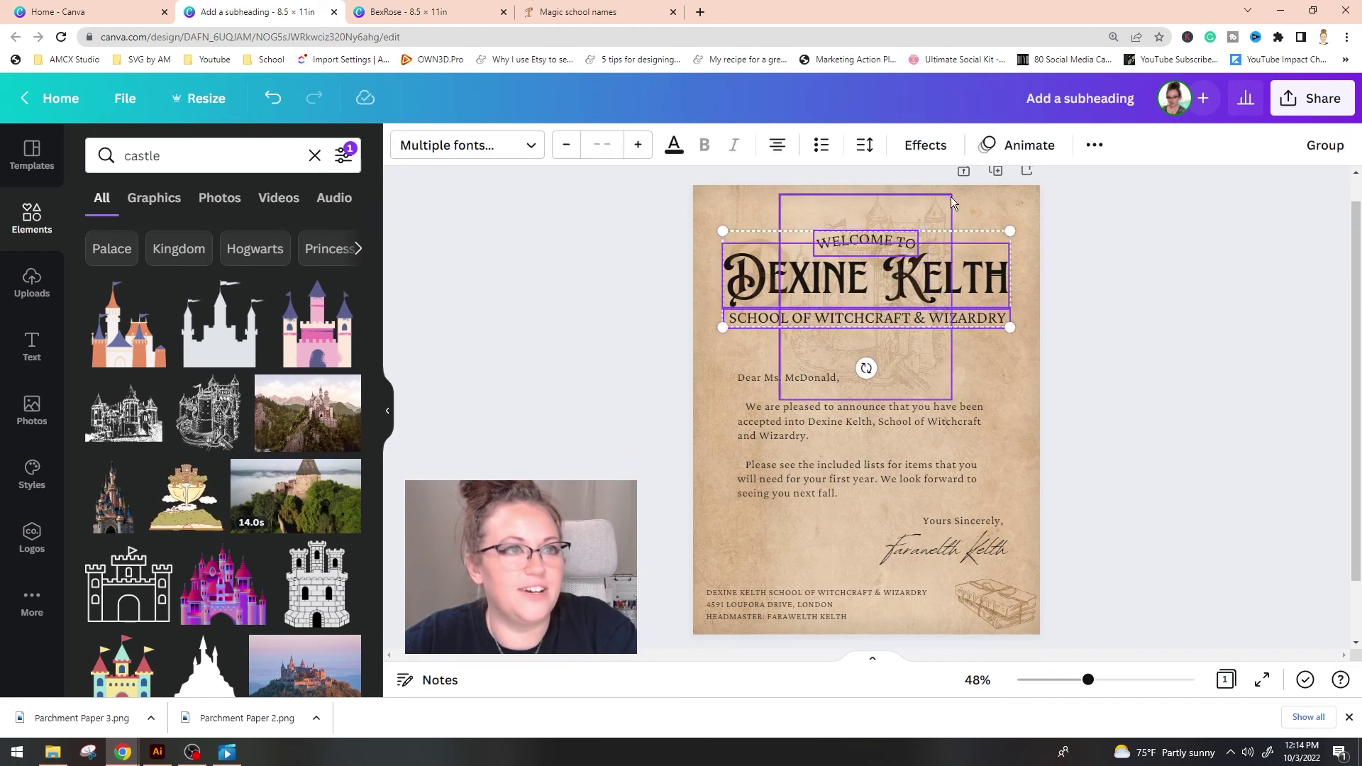
left_click(1098, 146)
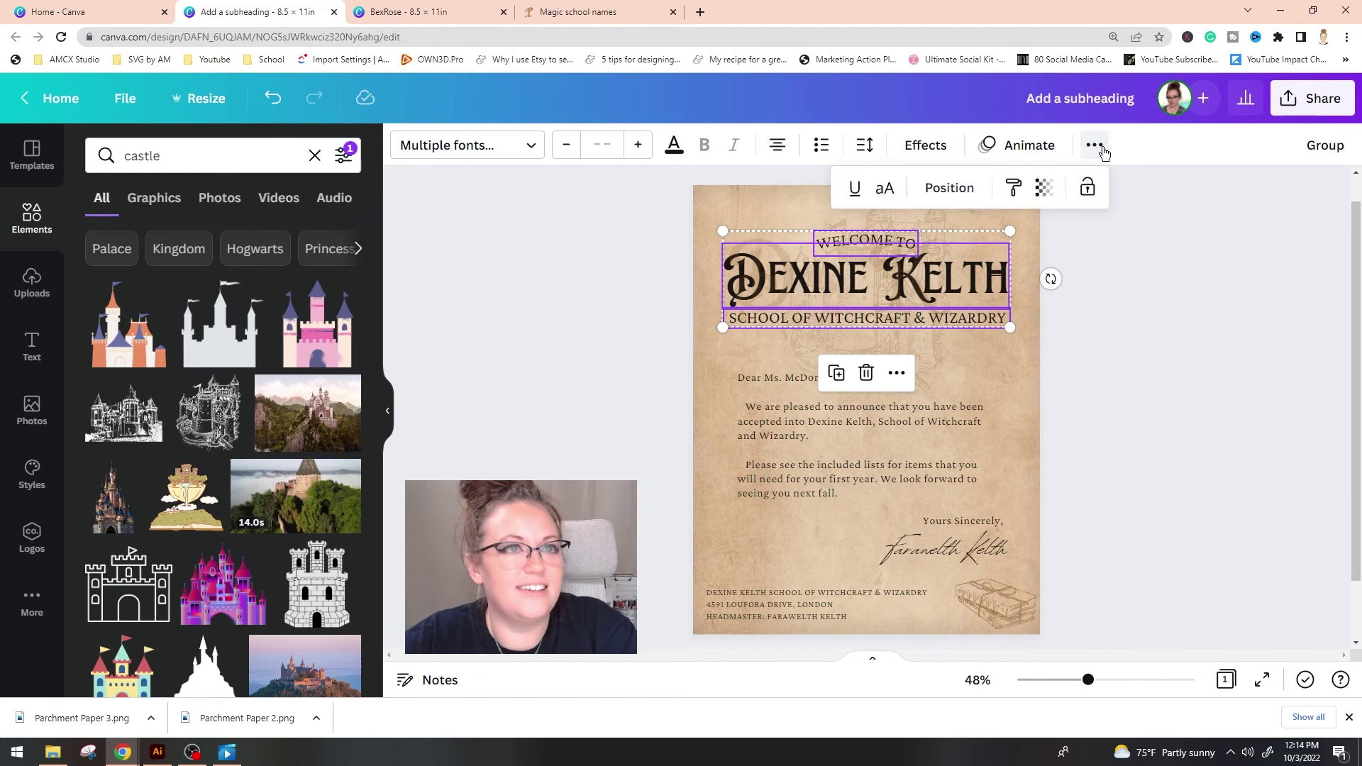
left_click(954, 202)
left_click(854, 385)
key("Escape")
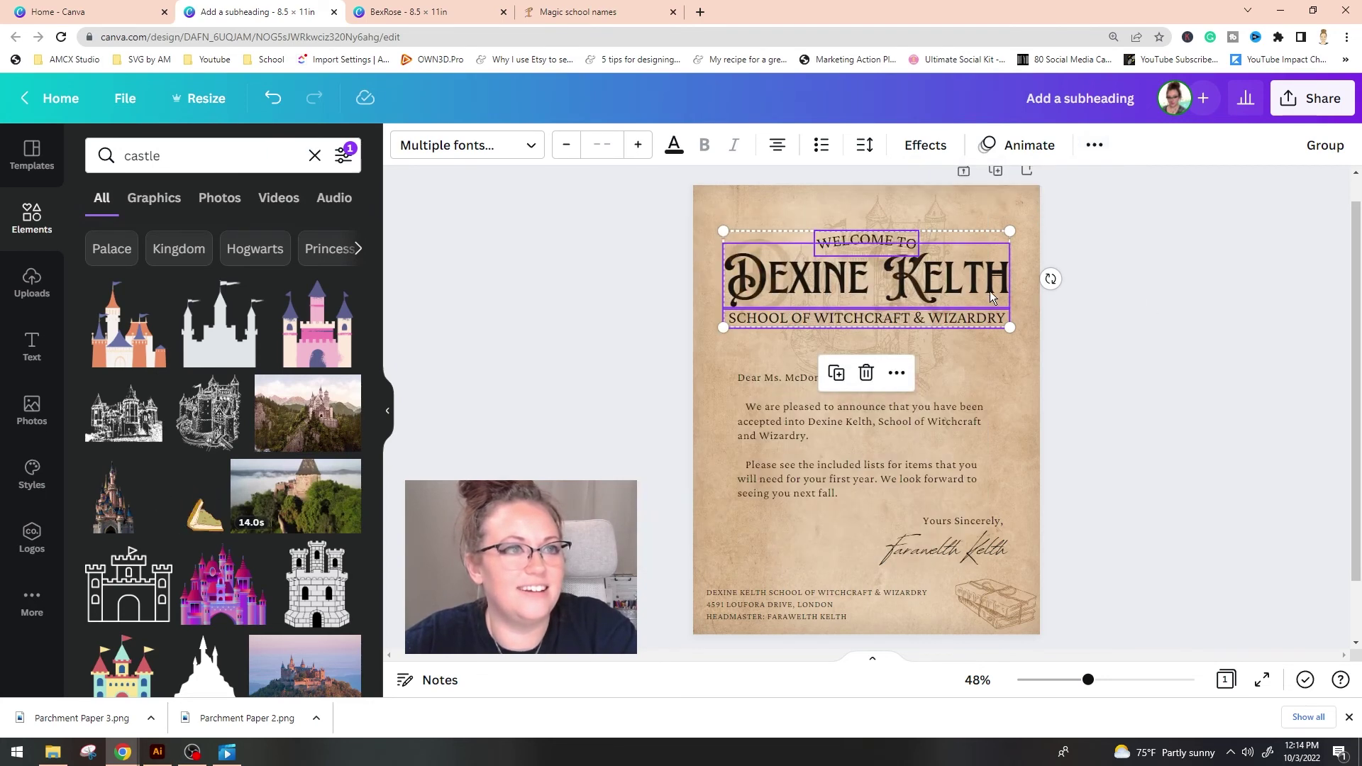
Step: Shift the heading group lower, then nudge it slightly back up
left_click_drag(989, 291, 996, 317)
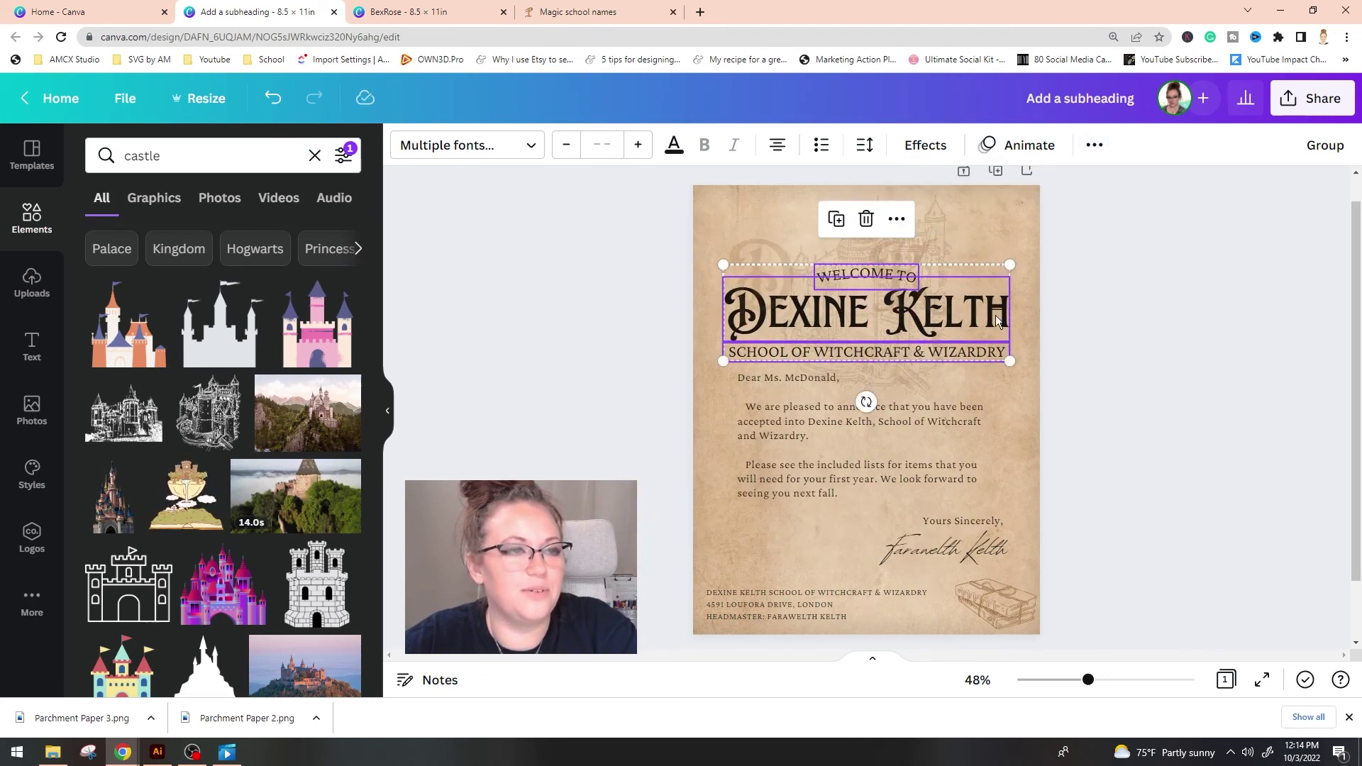
left_click(1220, 305)
left_click(855, 278)
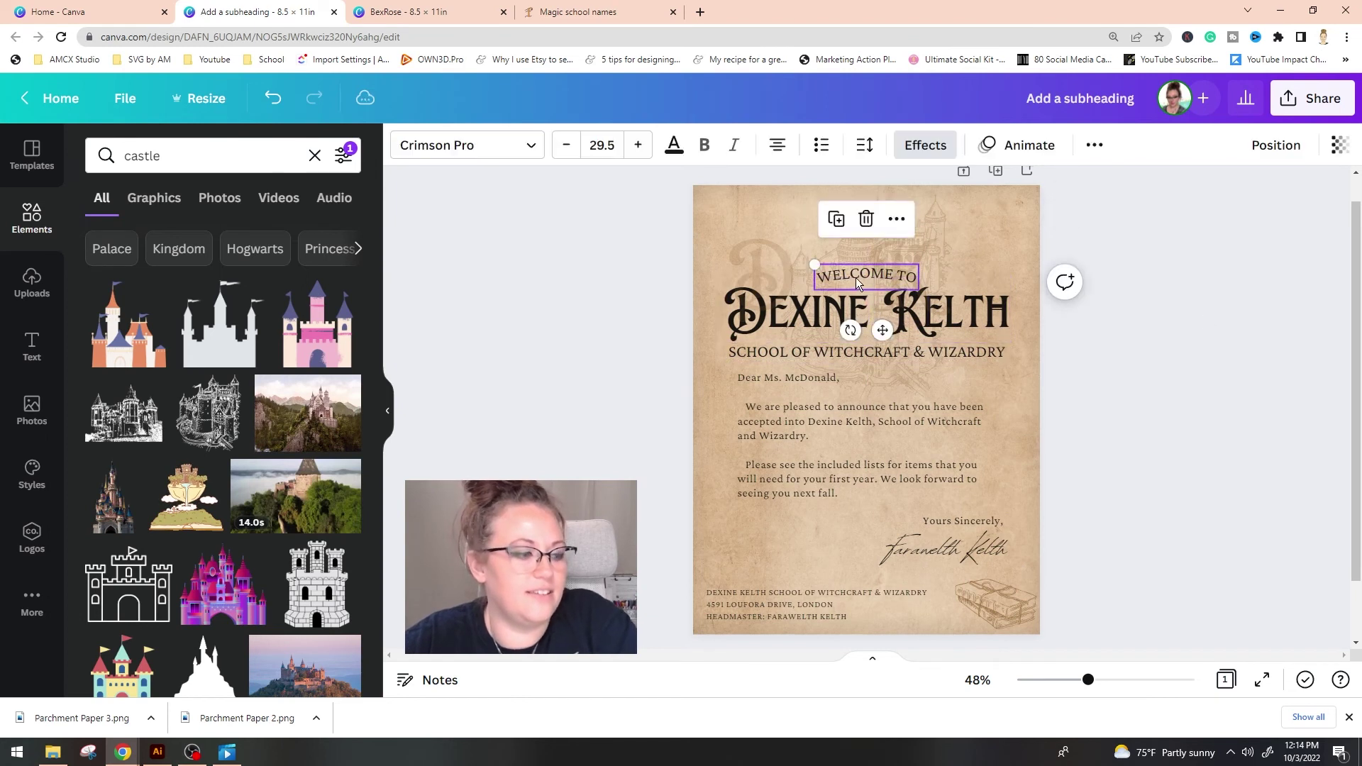
left_click(866, 352, "shift")
left_click(824, 318, "shift")
left_click_drag(824, 318, 841, 296)
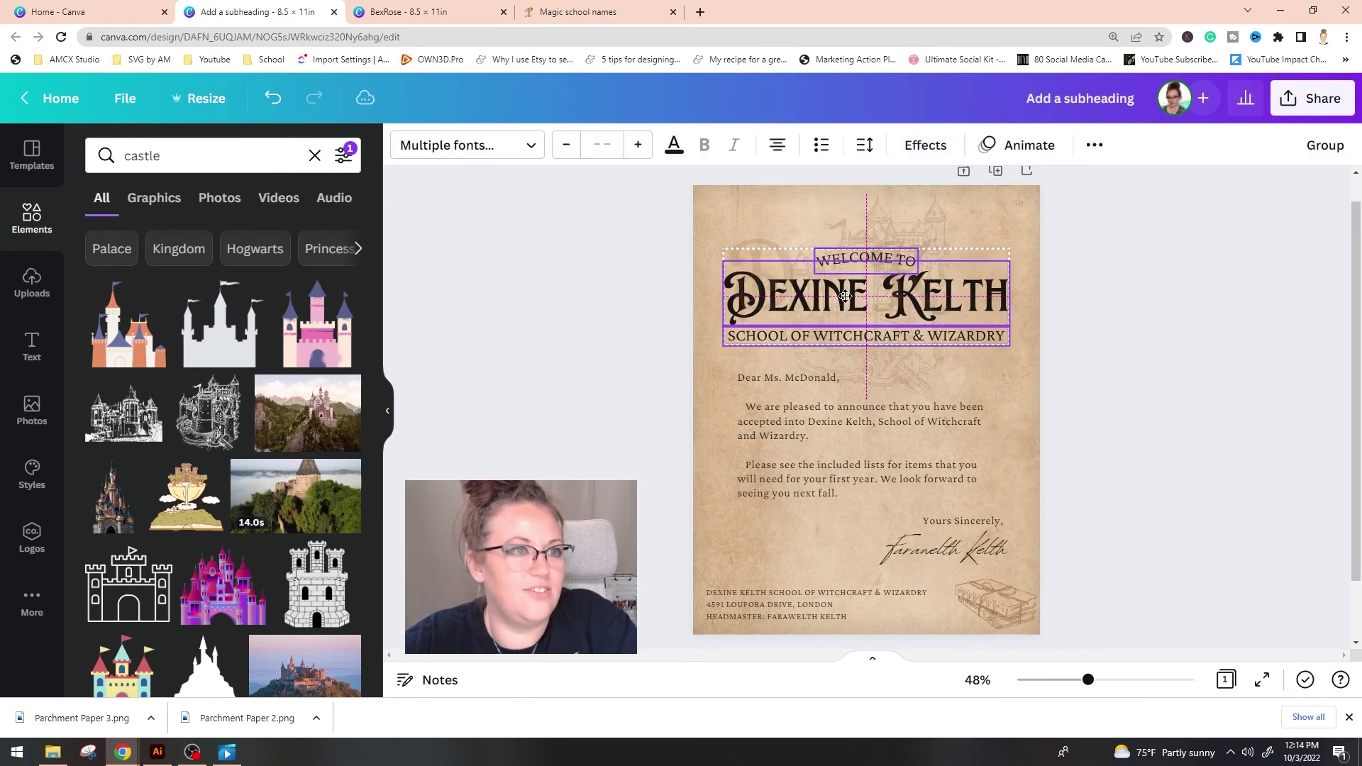
left_click(1155, 352)
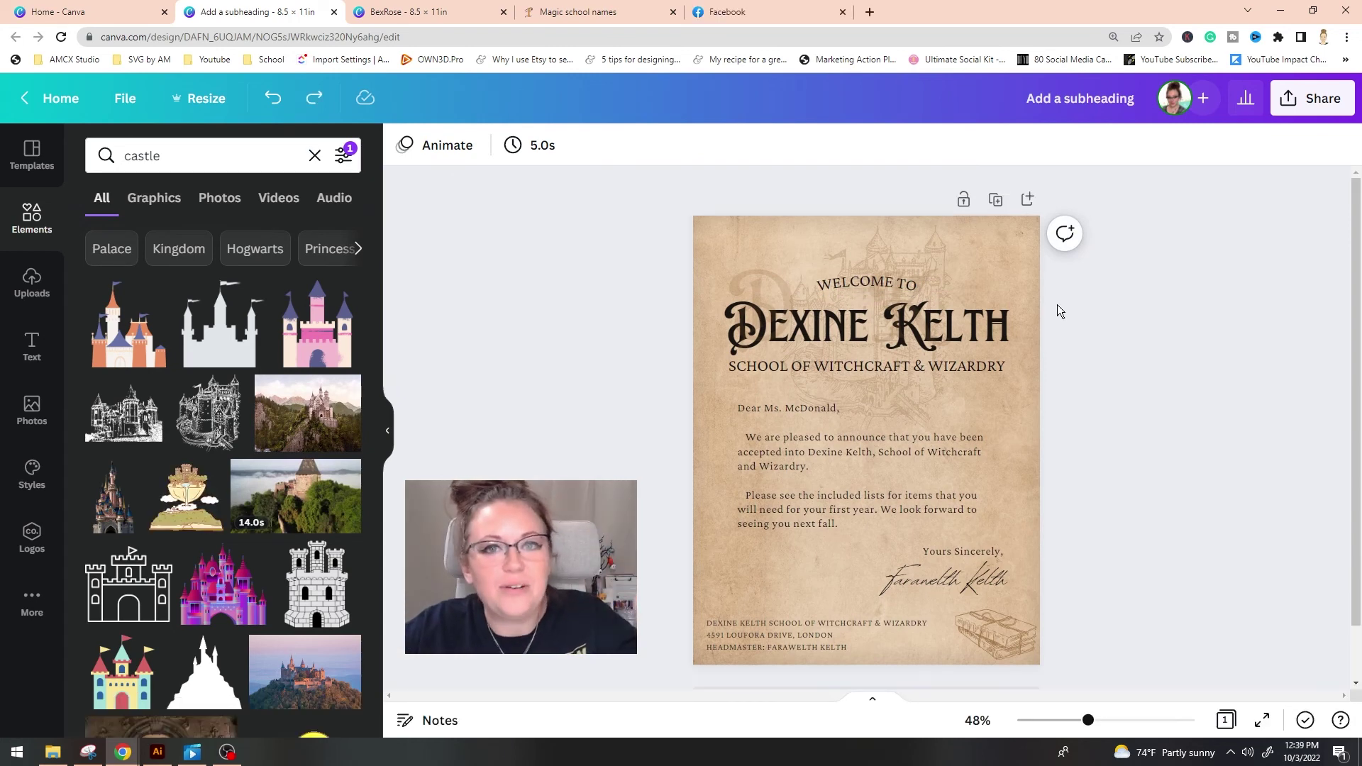
Step: Duplicate the letter as page 2 and delete its body text and signature
left_click(997, 206)
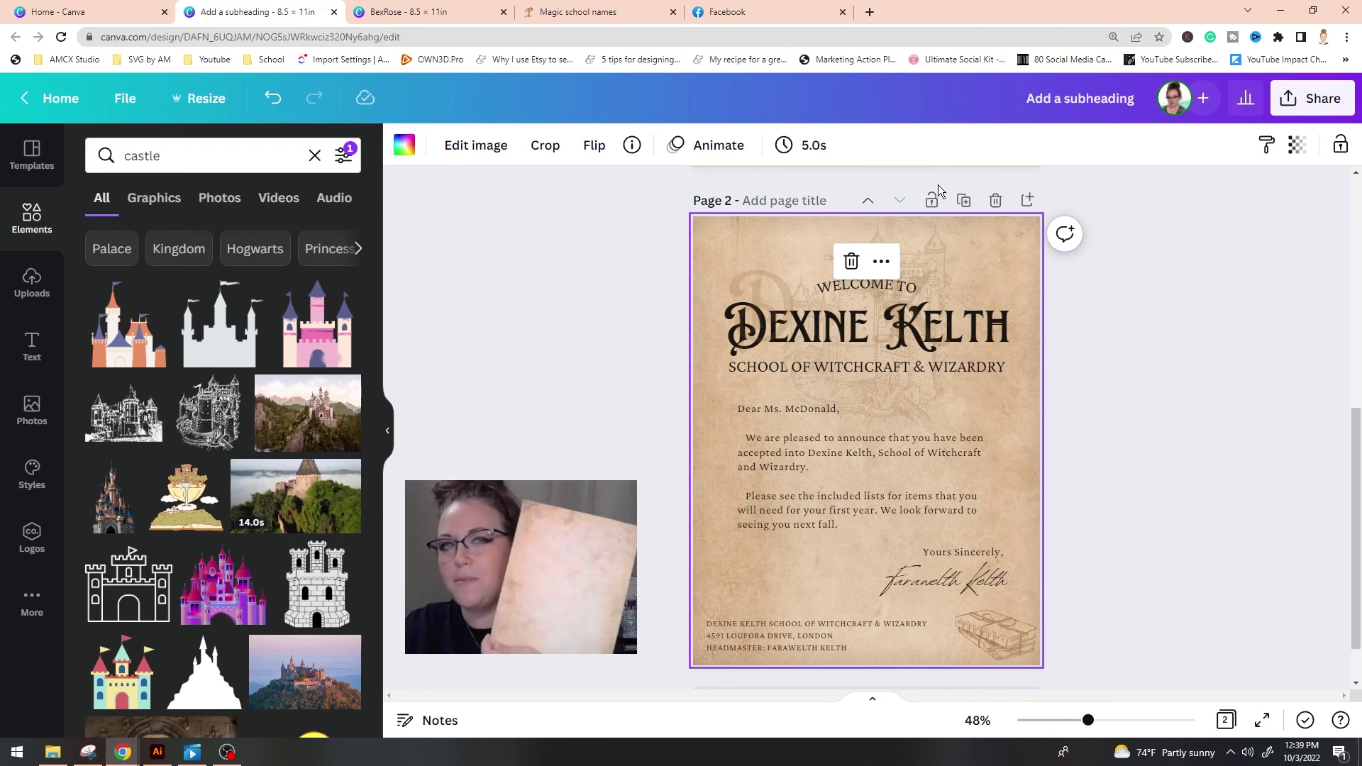
left_click(1224, 470)
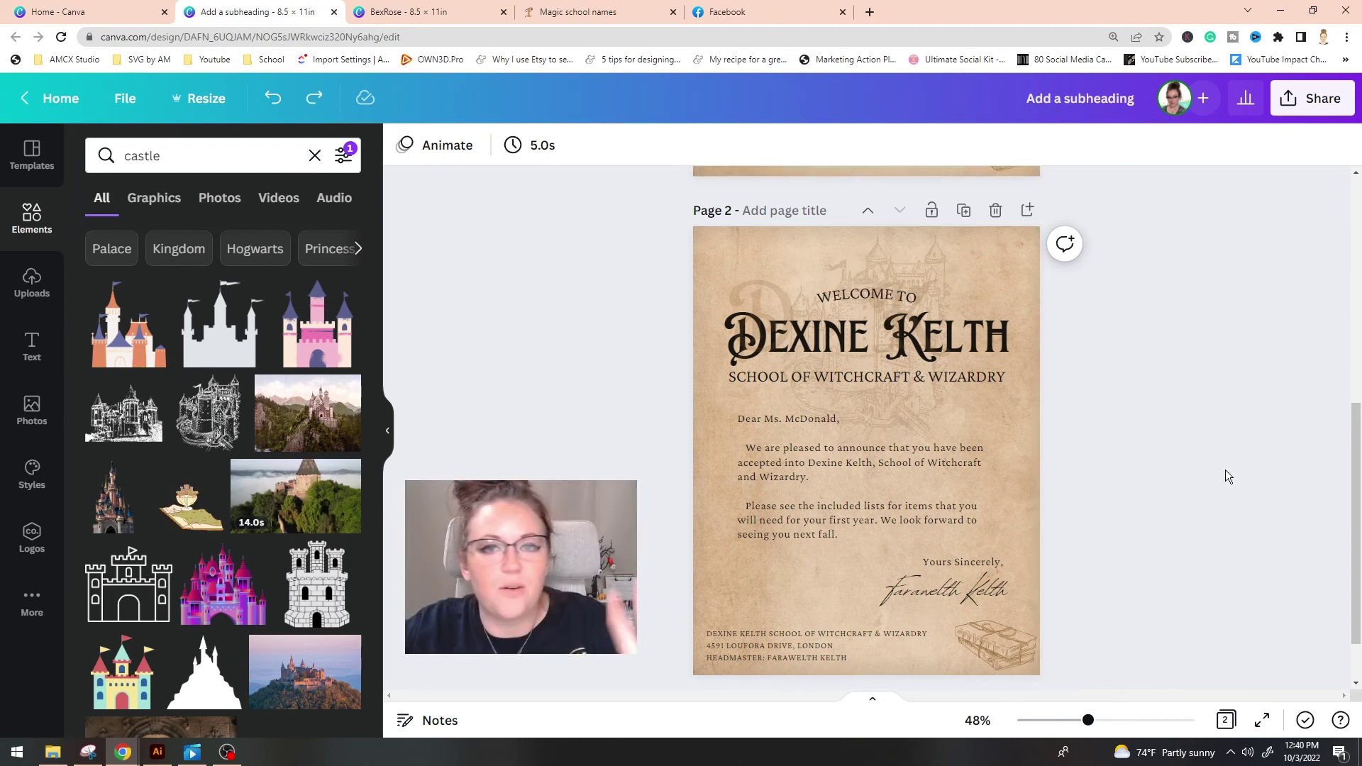
left_click(772, 460)
key("Delete")
left_click(964, 578)
key("Delete")
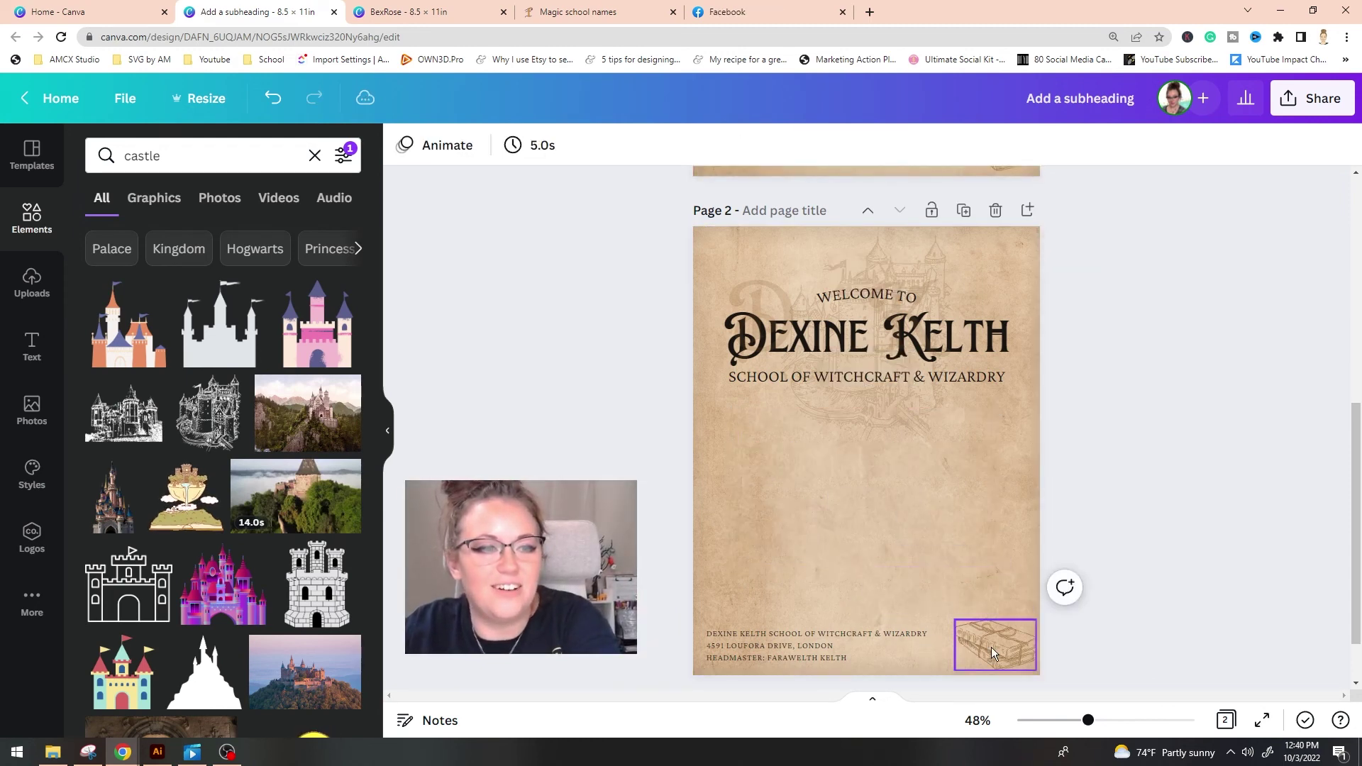
Step: Delete the book-stack image, address, subtitle and WELCOME TO from page 2
left_click(981, 648)
key("Delete")
left_click(858, 644)
key("Delete")
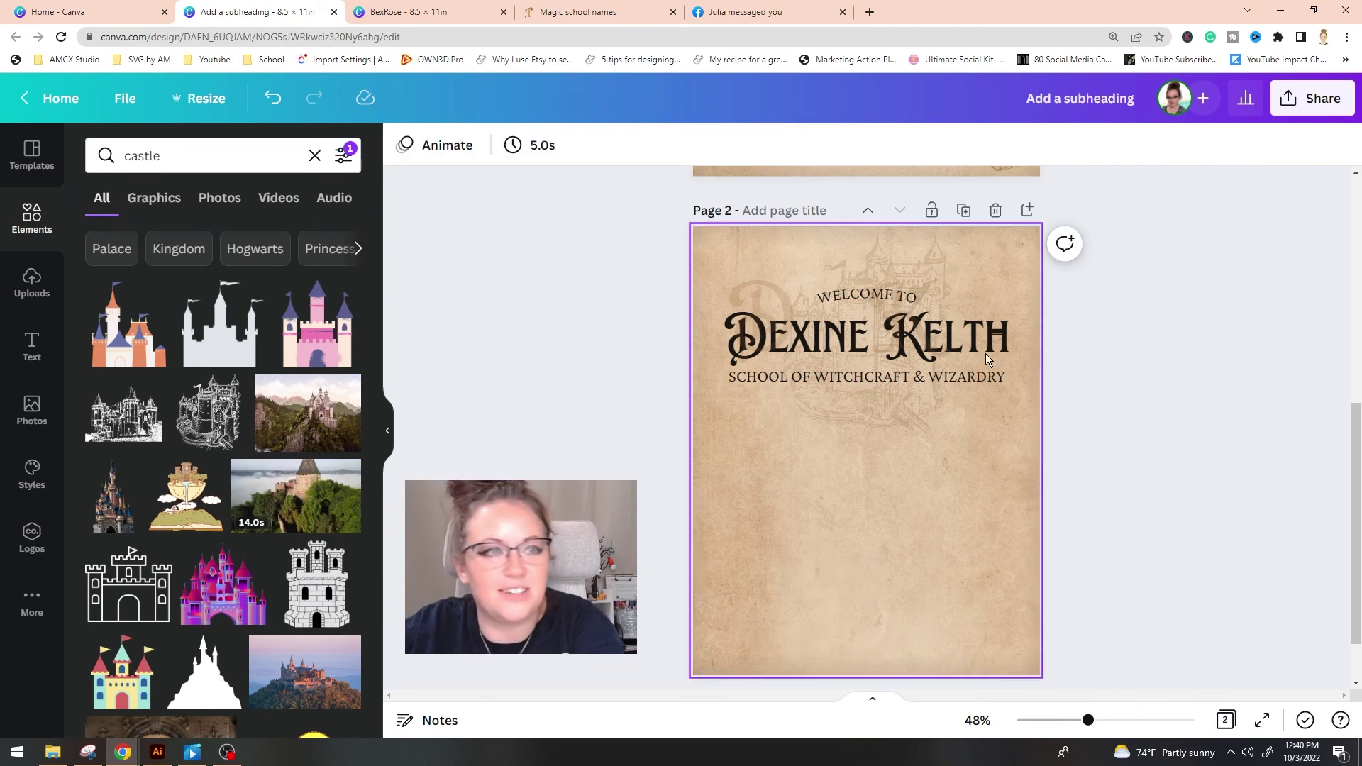
left_click(934, 381)
key("Delete")
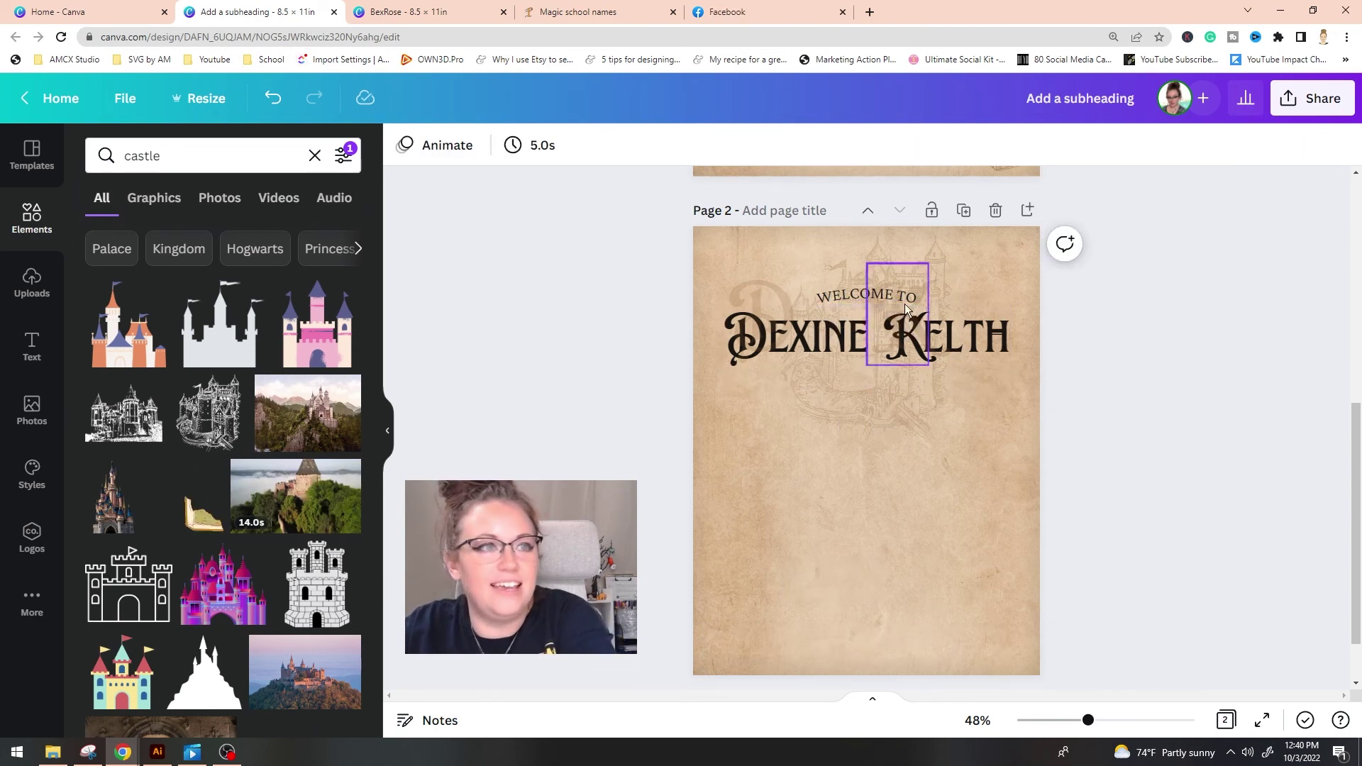
left_click(904, 299)
key("Delete")
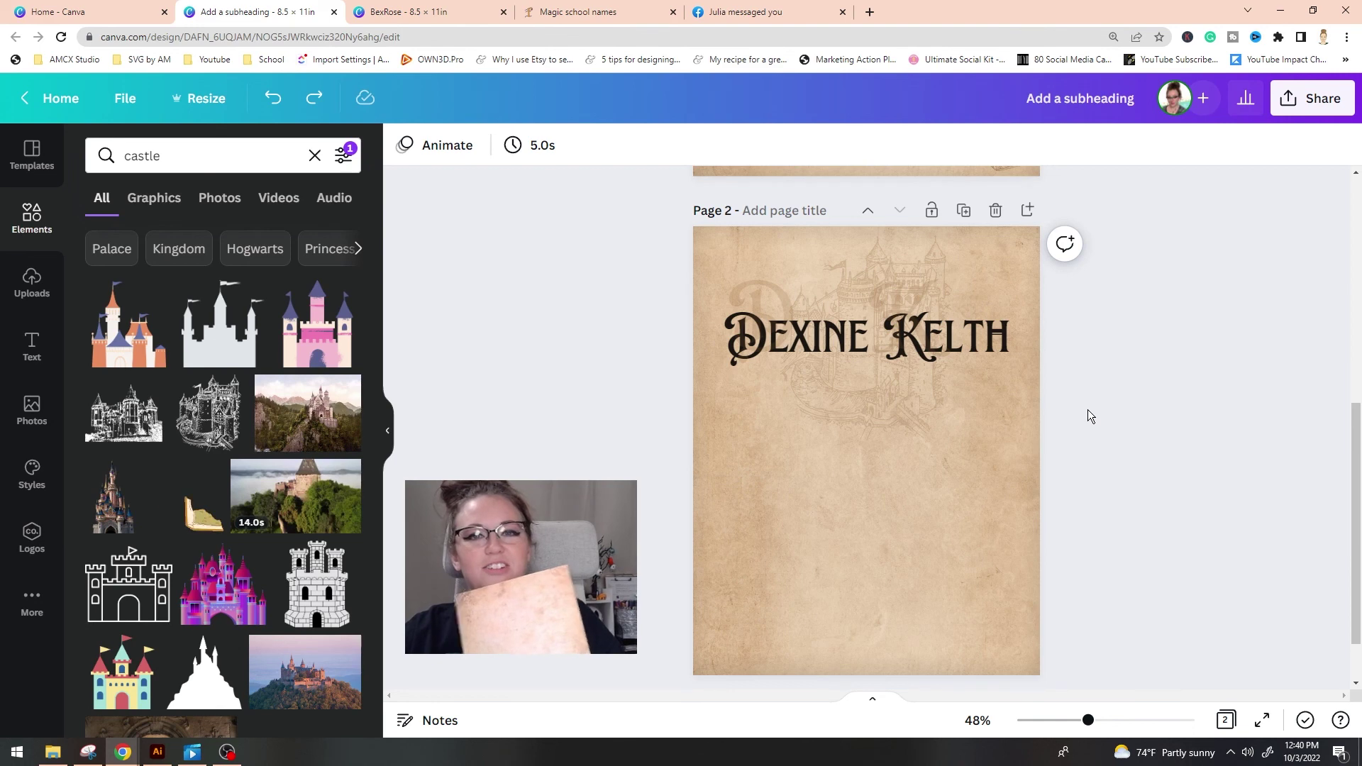
left_click(916, 441)
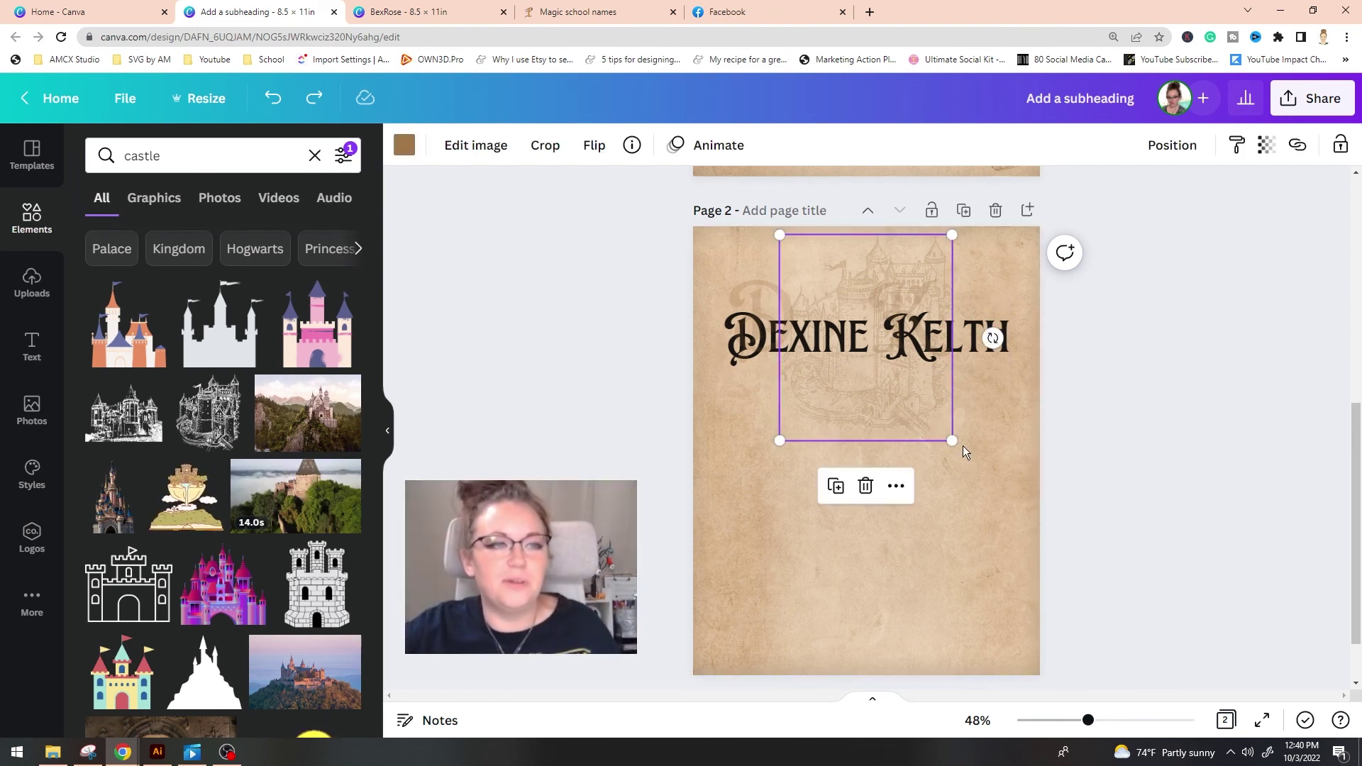
Step: Enlarge the castle drawing on page 2 and centre it on the page
left_click(964, 451)
left_click(943, 437)
left_click_drag(952, 441, 1030, 533)
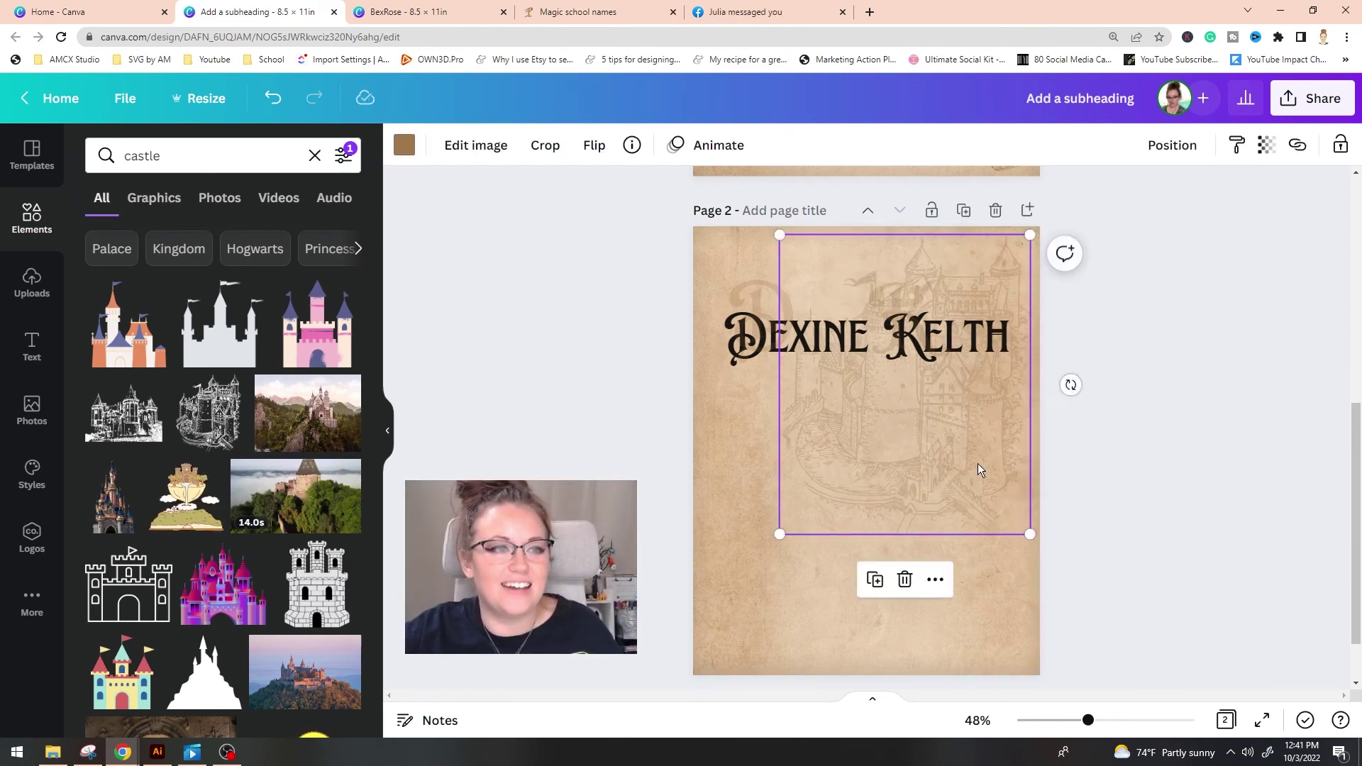
mouse_move(978, 464)
left_mouse_down()
mouse_move(918, 511)
mouse_move(938, 528)
left_mouse_up()
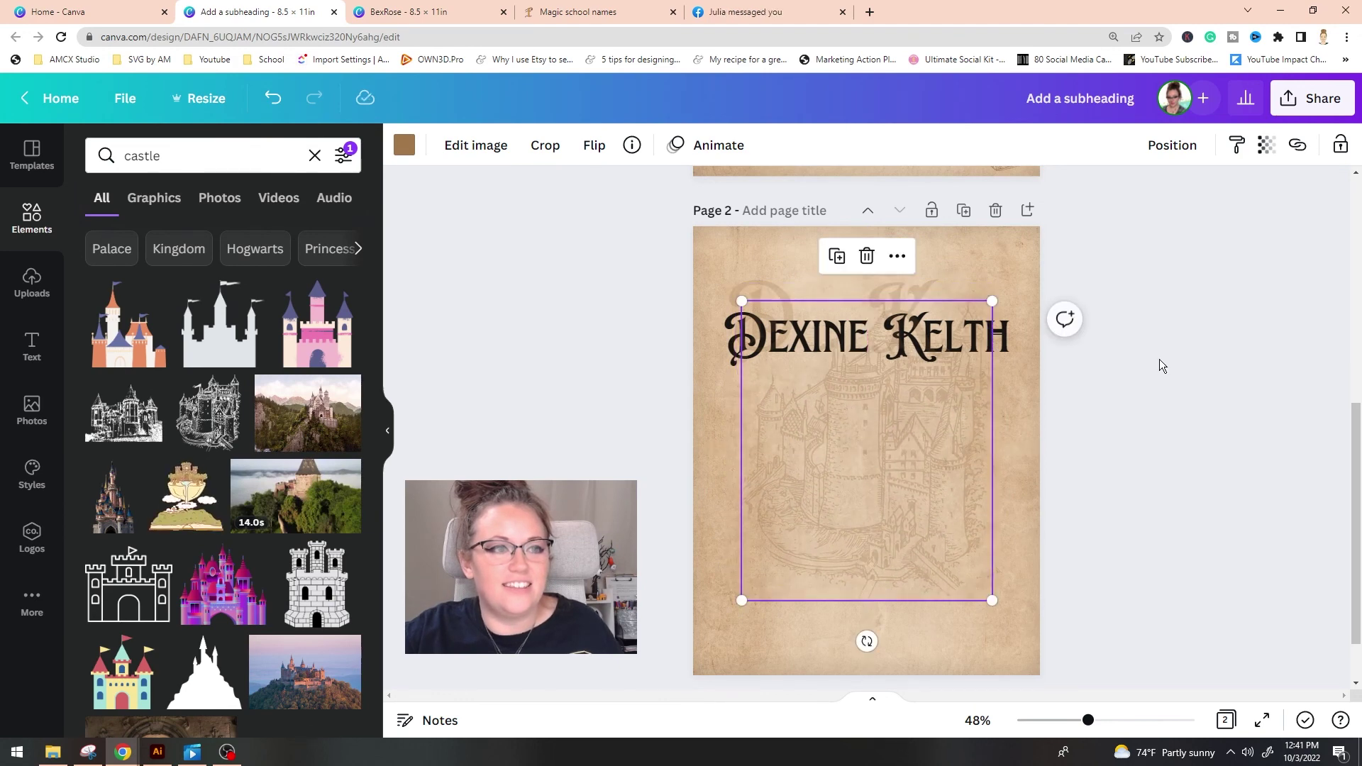
Step: Move the DEXINE KELTH title to the page bottom and colour it brown
left_click_drag(927, 344, 927, 623)
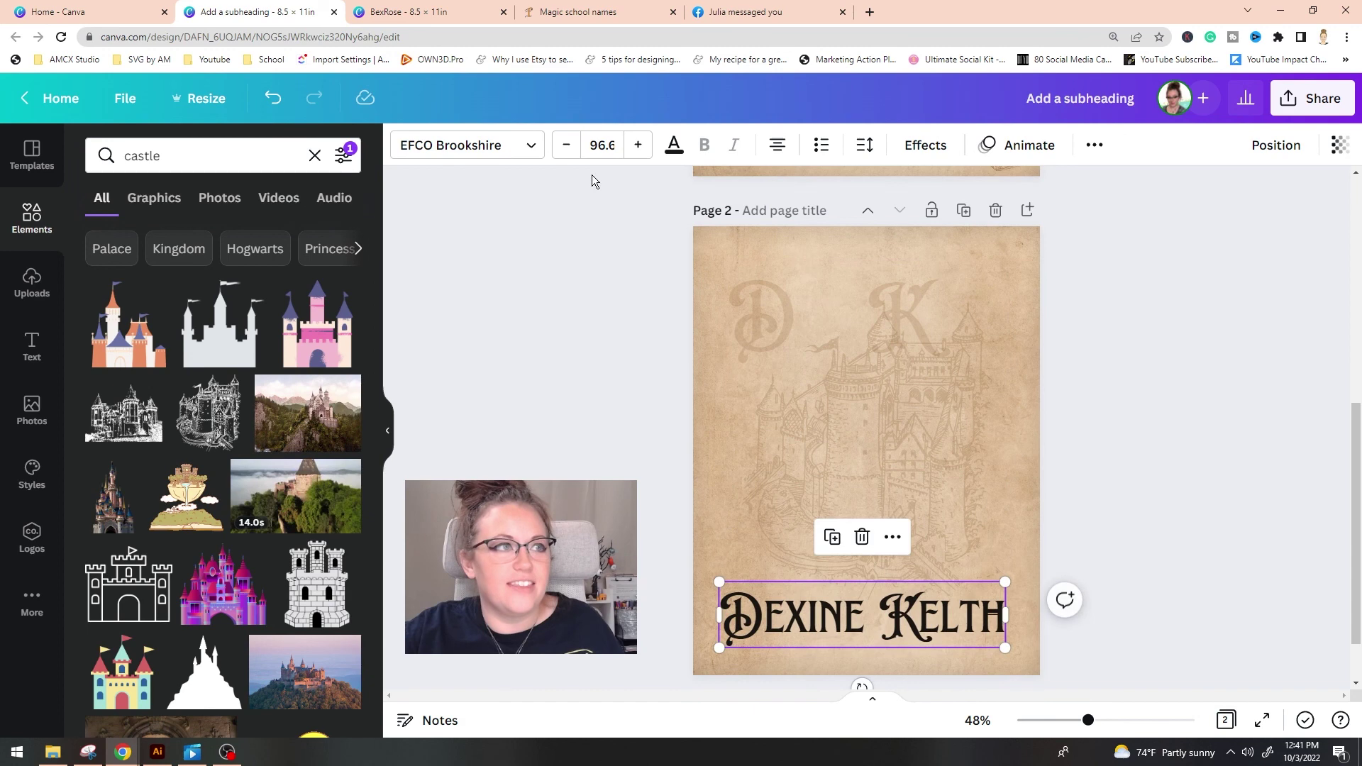
left_click(674, 144)
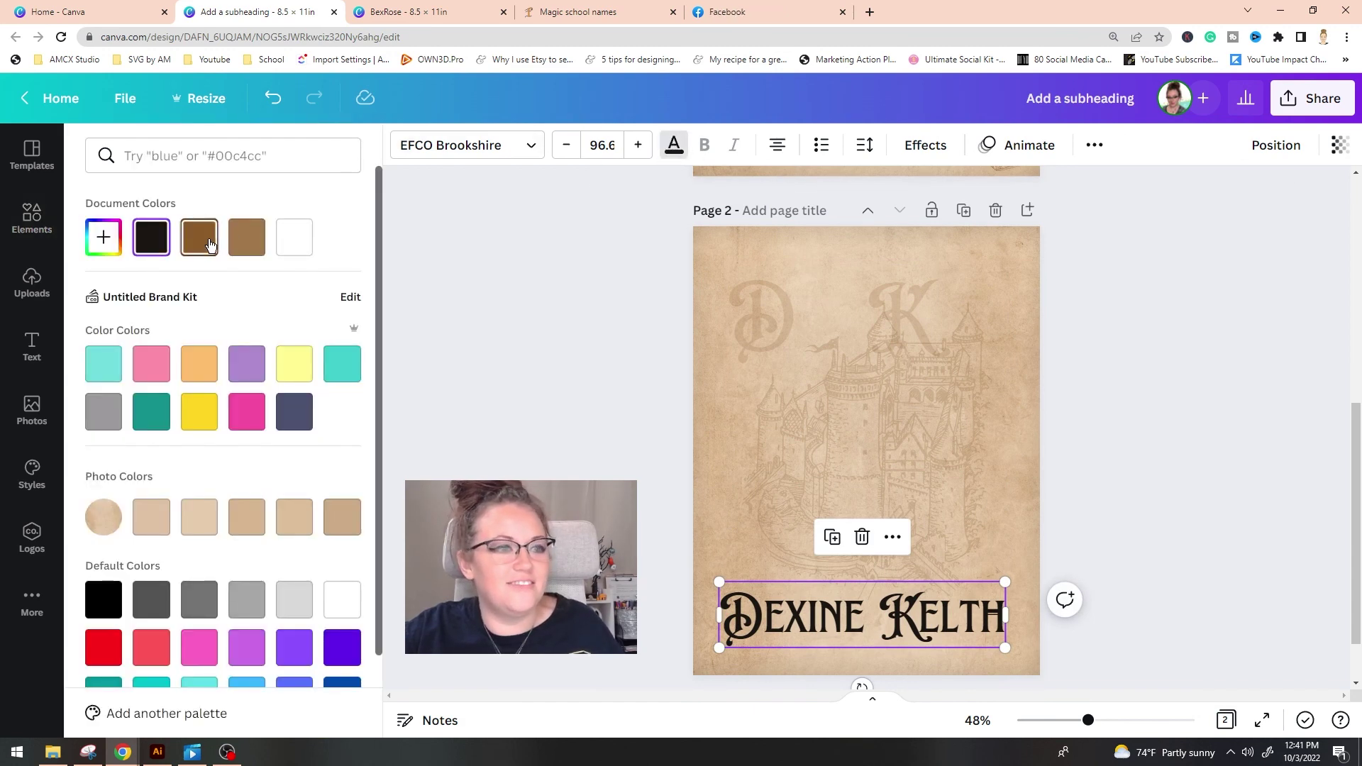
left_click(210, 244)
left_click(1243, 455)
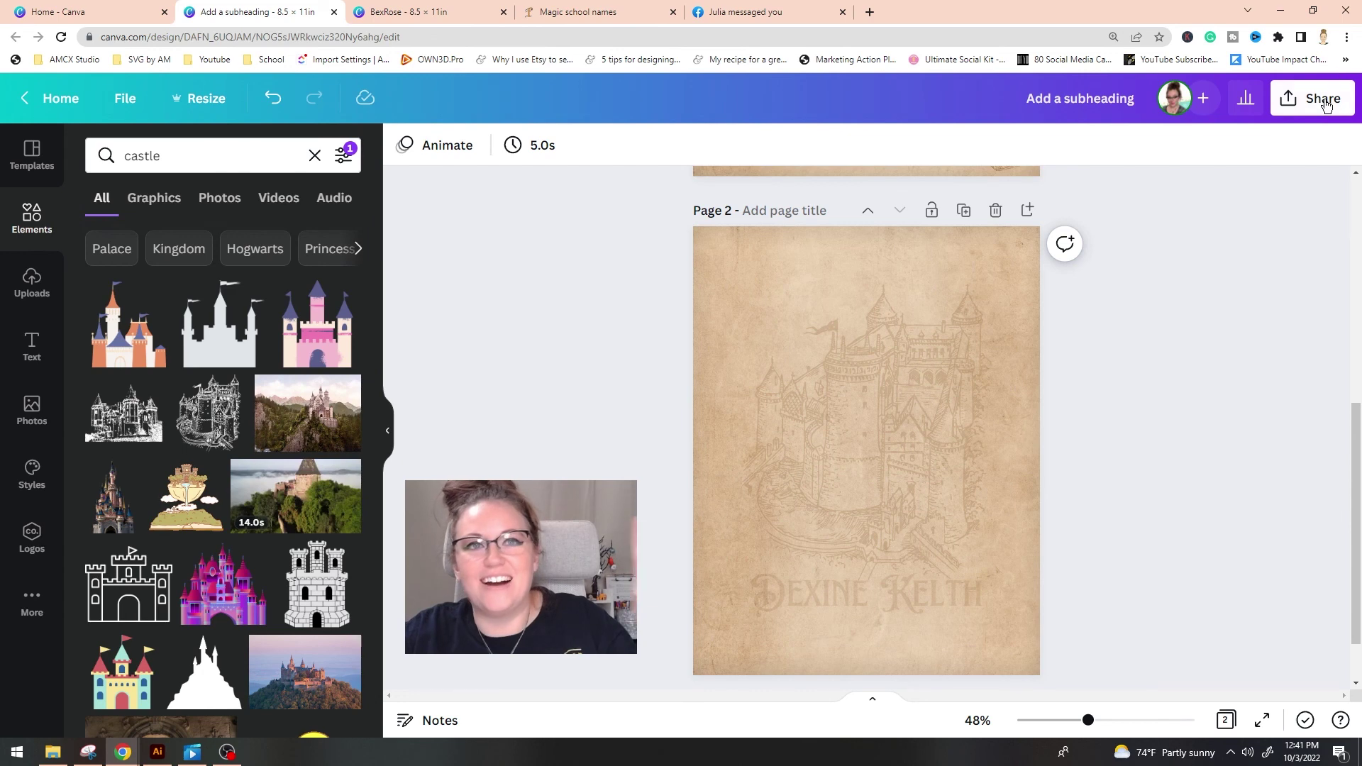
Step: Bring up the design's download options from the Share menu
scroll(1188, 411, "up", 4)
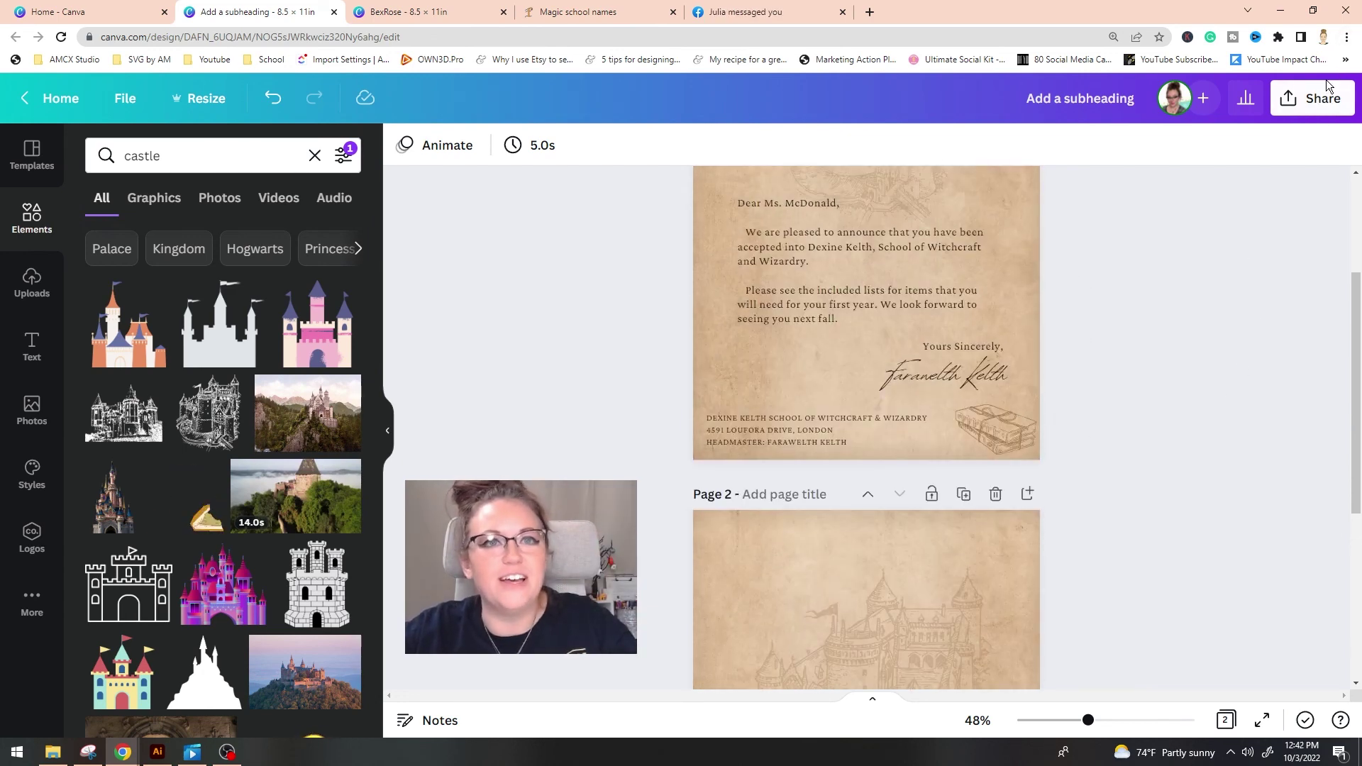
left_click(1301, 103)
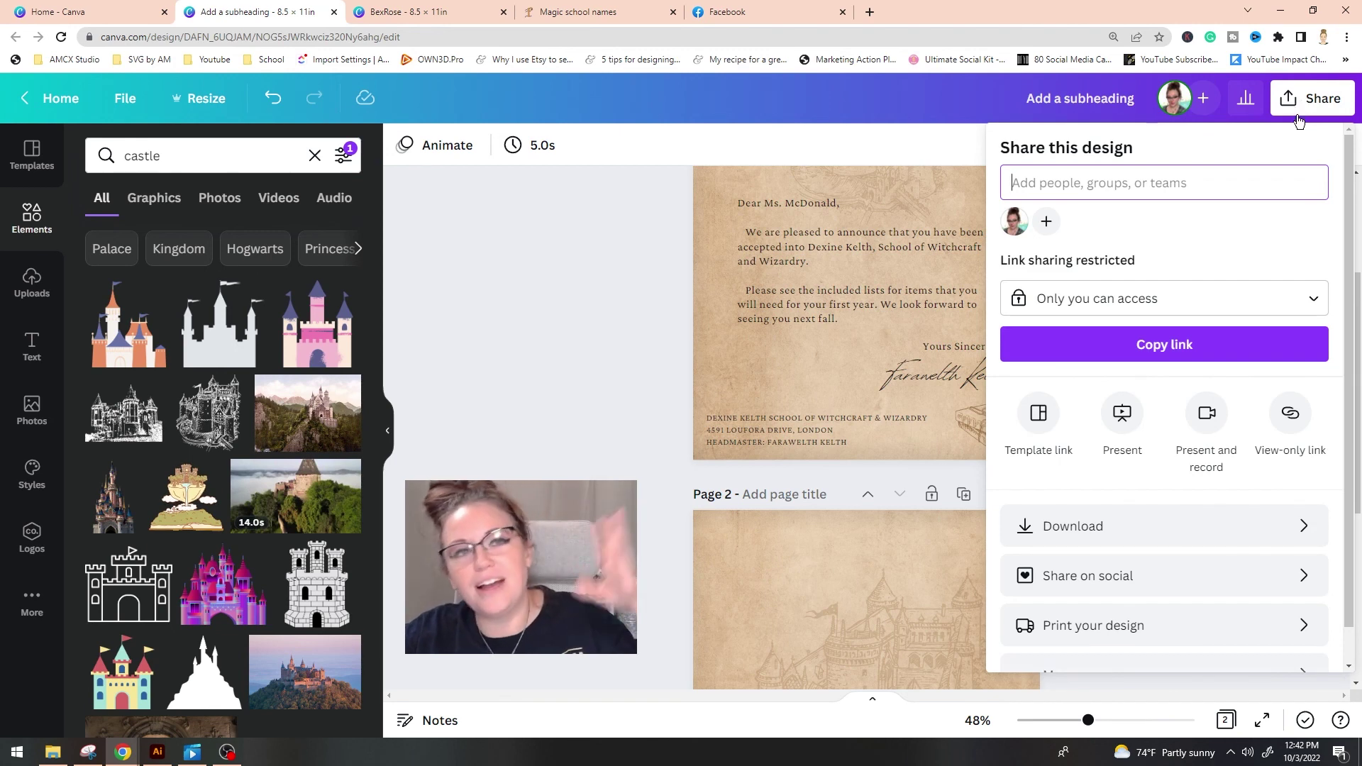
left_click(1138, 527)
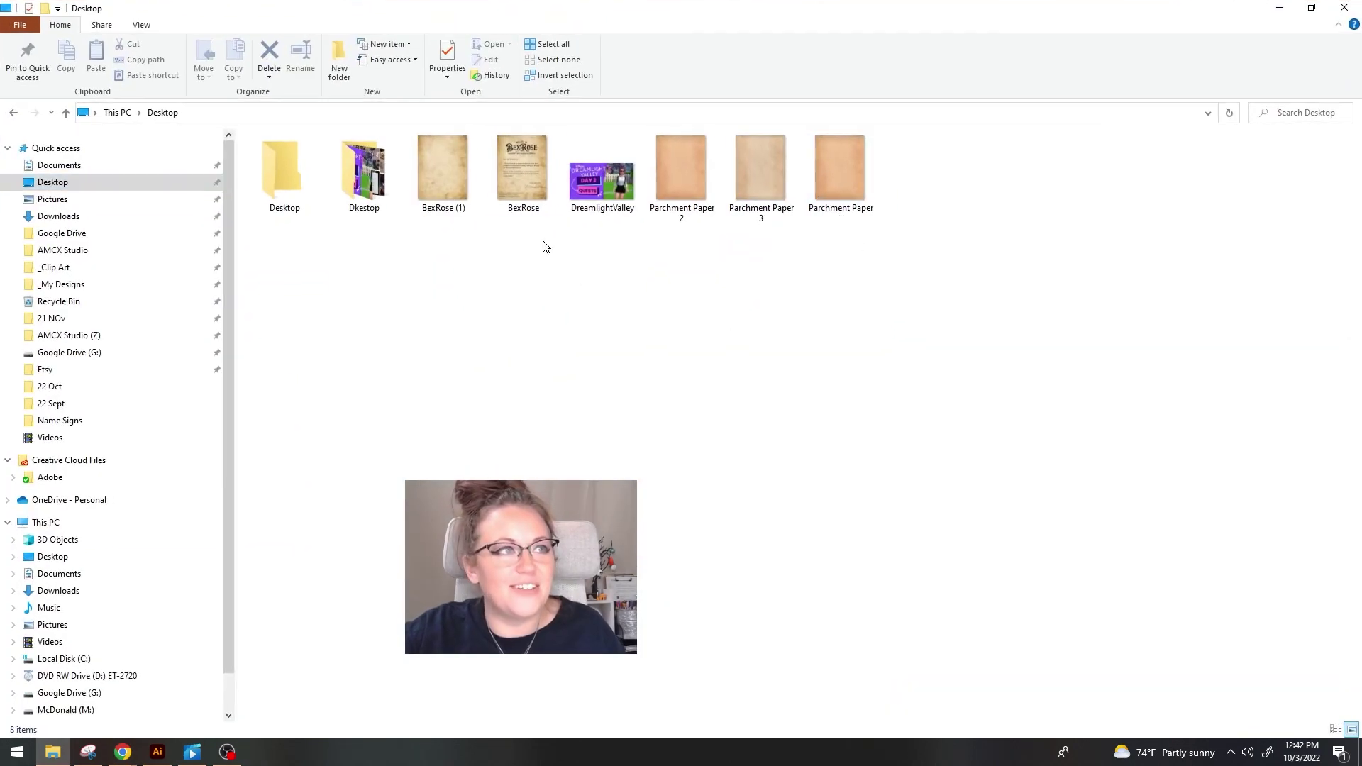
Step: Start printing BexRose from the Desktop, cancel it, and select BexRose (1)
left_click(513, 156)
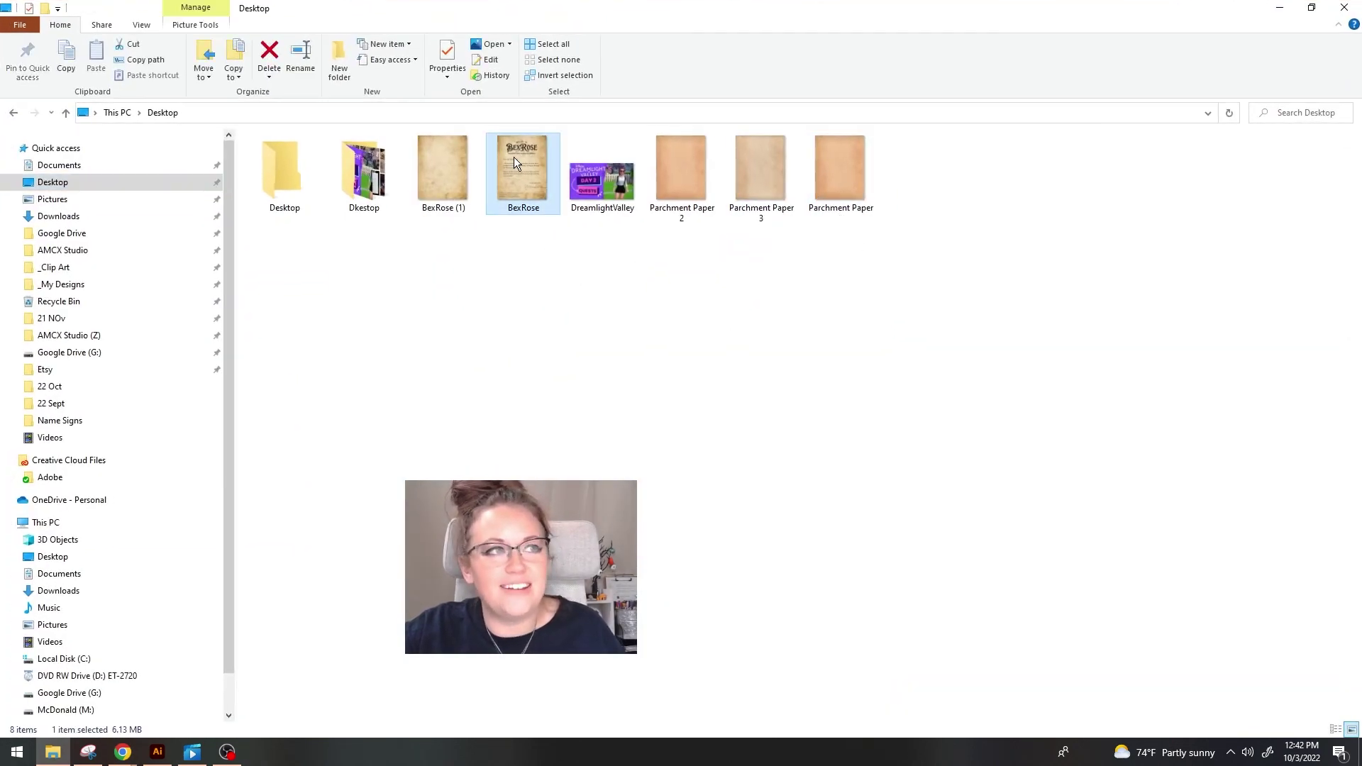
right_click(514, 156)
left_click(548, 261)
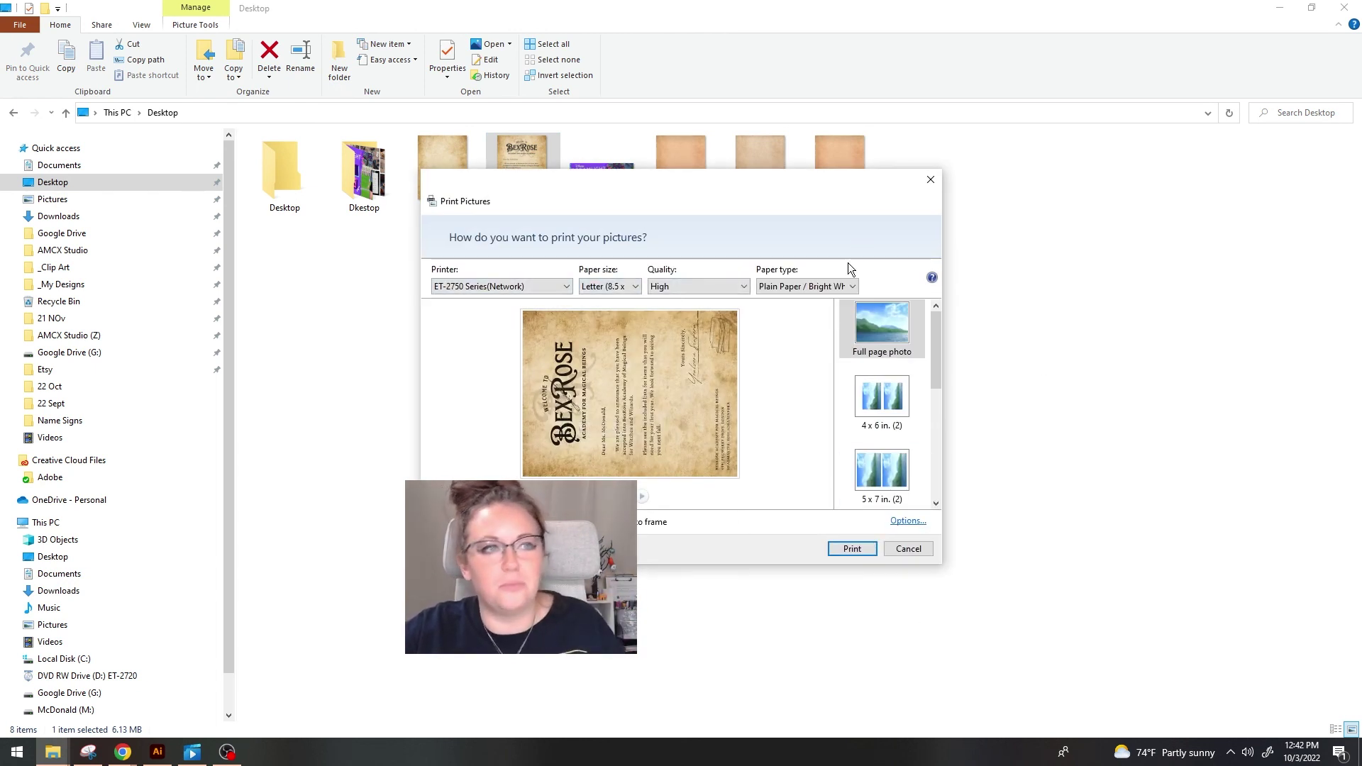
left_click(925, 554)
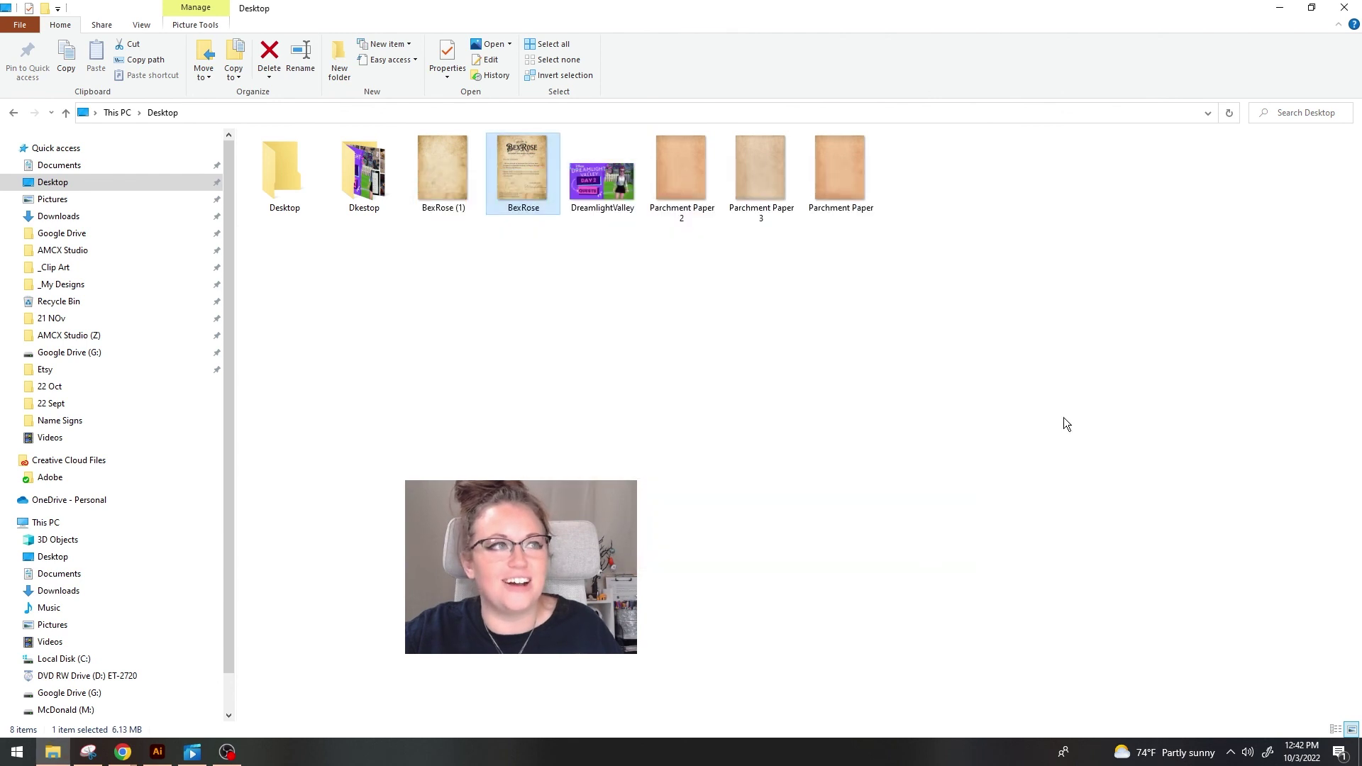
left_click(479, 184)
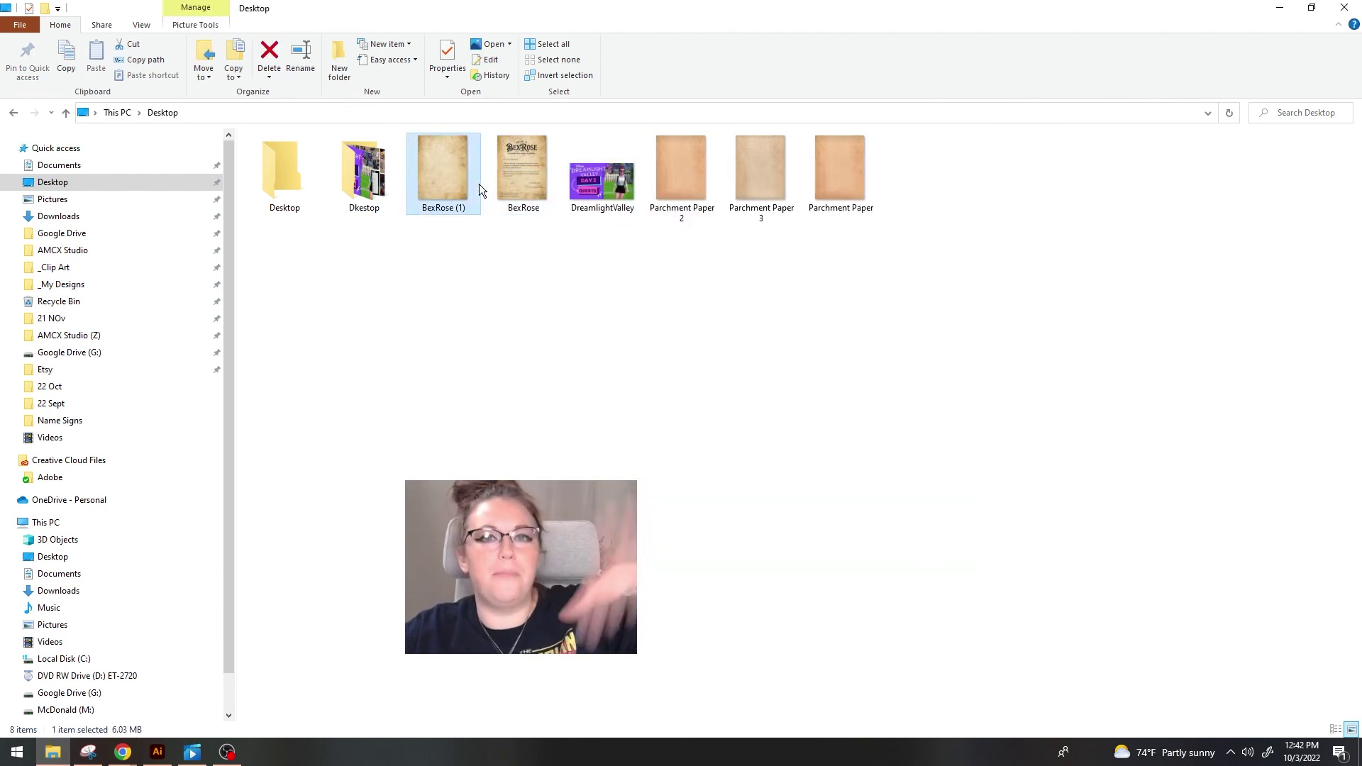